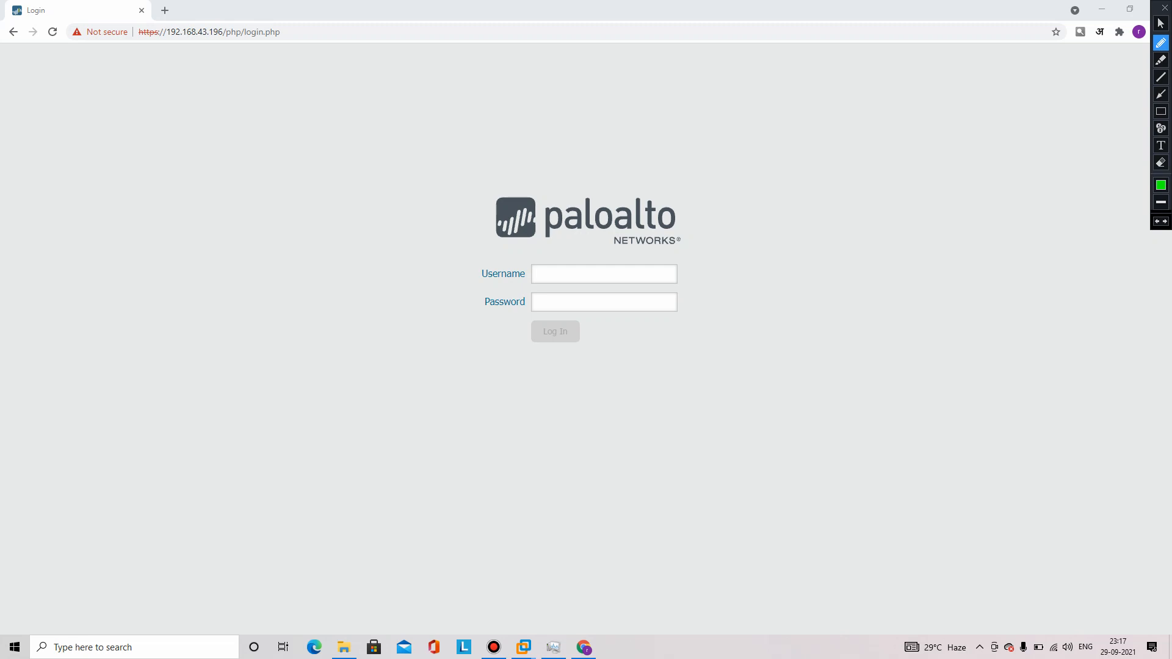
Sketch the PC at 192.168.1.1 linked to the PA firewall through inside port 111
{"action": "left_click_drag", "start_coordinate": [213, 391], "coordinate": [213, 439]}
{"action": "mouse_move", "coordinate": [213, 390]}
{"action": "left_mouse_down"}
{"action": "mouse_move", "coordinate": [279, 431]}
{"action": "mouse_move", "coordinate": [228, 440]}
{"action": "mouse_move", "coordinate": [228, 469]}
{"action": "mouse_move", "coordinate": [242, 453]}
{"action": "left_mouse_up"}
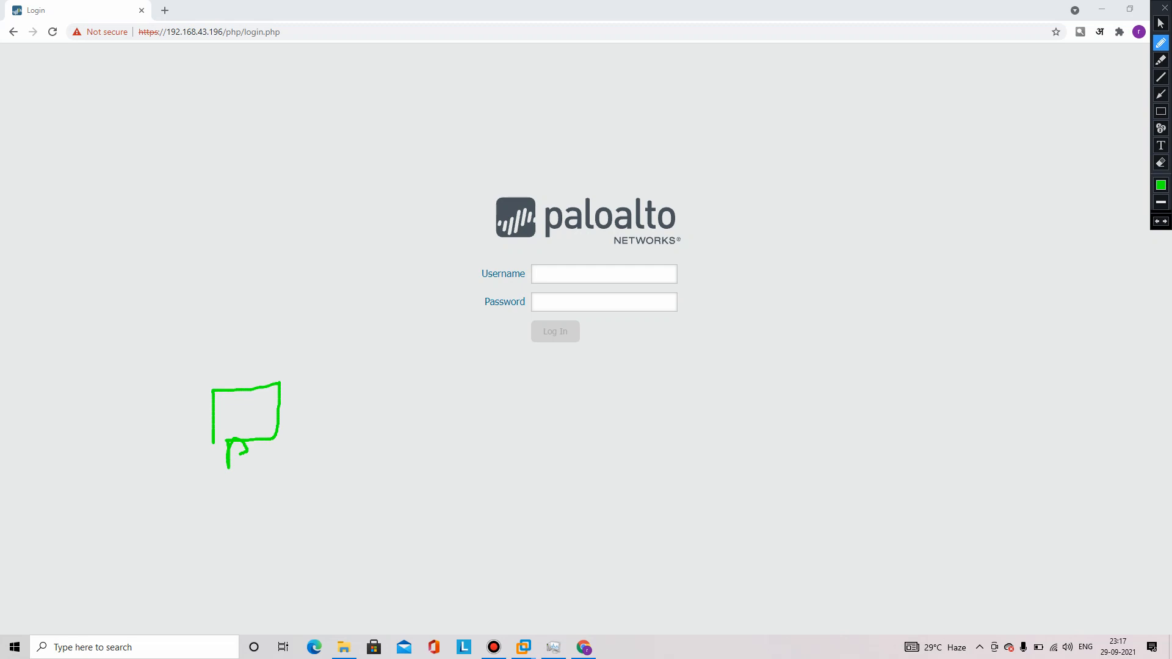
{"action": "mouse_move", "coordinate": [169, 319]}
{"action": "left_mouse_down"}
{"action": "mouse_move", "coordinate": [177, 343]}
{"action": "mouse_move", "coordinate": [193, 309]}
{"action": "mouse_move", "coordinate": [196, 340]}
{"action": "mouse_move", "coordinate": [247, 325]}
{"action": "left_mouse_up"}
{"action": "left_click", "coordinate": [232, 316]}
{"action": "mouse_move", "coordinate": [266, 280]}
{"action": "left_mouse_down"}
{"action": "mouse_move", "coordinate": [267, 306]}
{"action": "mouse_move", "coordinate": [328, 311]}
{"action": "left_mouse_up"}
{"action": "left_click", "coordinate": [322, 303]}
{"action": "left_click_drag", "start_coordinate": [339, 276], "coordinate": [350, 335]}
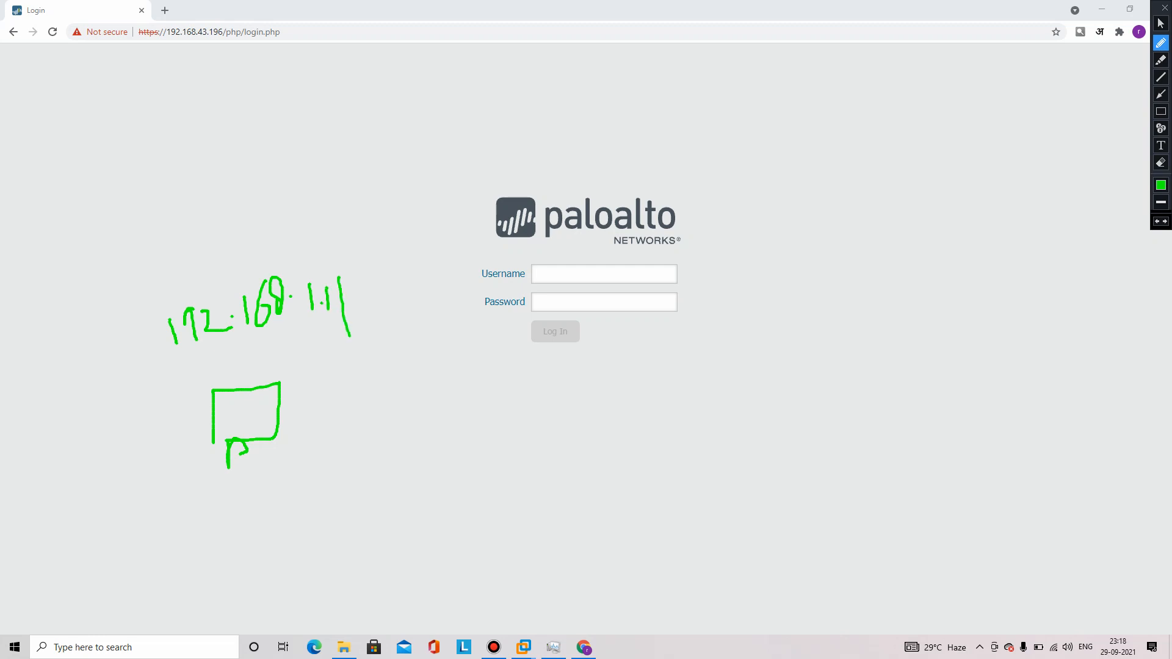
{"action": "mouse_move", "coordinate": [280, 416]}
{"action": "left_mouse_down"}
{"action": "mouse_move", "coordinate": [667, 424]}
{"action": "mouse_move", "coordinate": [524, 389]}
{"action": "mouse_move", "coordinate": [550, 455]}
{"action": "left_mouse_up"}
{"action": "mouse_move", "coordinate": [545, 408]}
{"action": "left_mouse_down"}
{"action": "mouse_move", "coordinate": [553, 427]}
{"action": "mouse_move", "coordinate": [601, 398]}
{"action": "left_mouse_up"}
{"action": "mouse_move", "coordinate": [601, 398]}
{"action": "left_mouse_down"}
{"action": "mouse_move", "coordinate": [611, 444]}
{"action": "mouse_move", "coordinate": [608, 423]}
{"action": "left_mouse_up"}
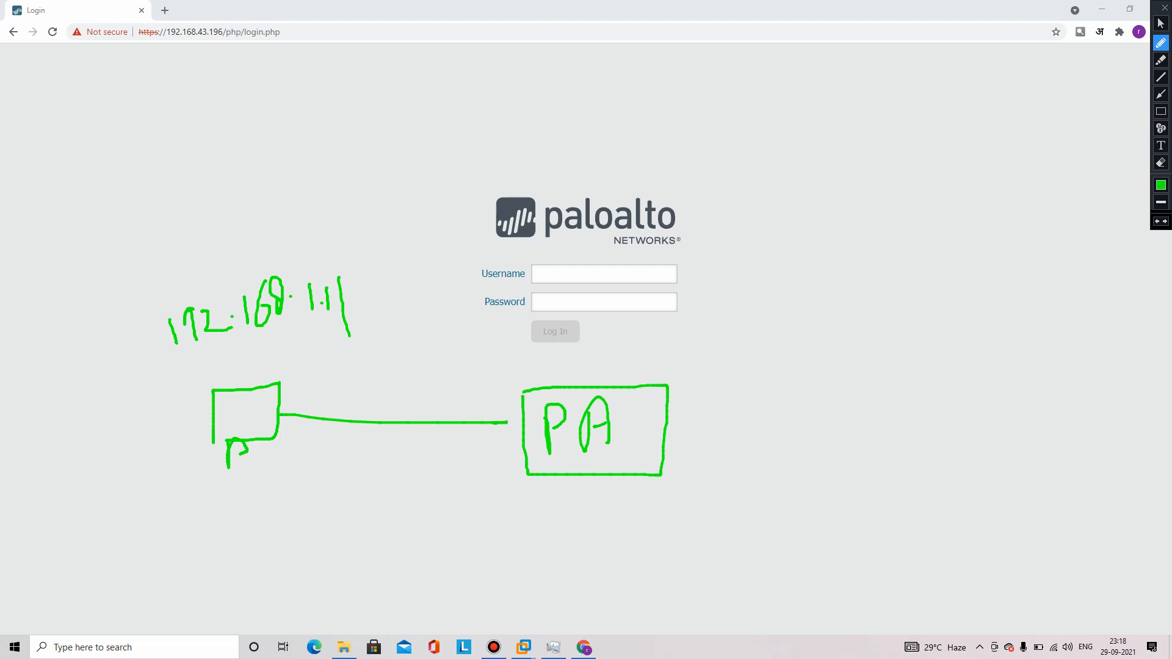
{"action": "mouse_move", "coordinate": [464, 375]}
{"action": "left_mouse_down"}
{"action": "mouse_move", "coordinate": [465, 408]}
{"action": "mouse_move", "coordinate": [492, 404]}
{"action": "left_mouse_up"}
Sketch the outside link on port 112 to the internet cloud, labelled WAN out, and the LAN link
{"action": "left_click_drag", "start_coordinate": [665, 433], "coordinate": [856, 414]}
{"action": "mouse_move", "coordinate": [721, 371]}
{"action": "left_mouse_down"}
{"action": "mouse_move", "coordinate": [723, 411]}
{"action": "mouse_move", "coordinate": [738, 419]}
{"action": "mouse_move", "coordinate": [783, 401]}
{"action": "left_mouse_up"}
{"action": "mouse_move", "coordinate": [959, 365]}
{"action": "left_mouse_down"}
{"action": "mouse_move", "coordinate": [919, 413]}
{"action": "mouse_move", "coordinate": [1021, 438]}
{"action": "mouse_move", "coordinate": [1070, 374]}
{"action": "mouse_move", "coordinate": [943, 356]}
{"action": "left_mouse_up"}
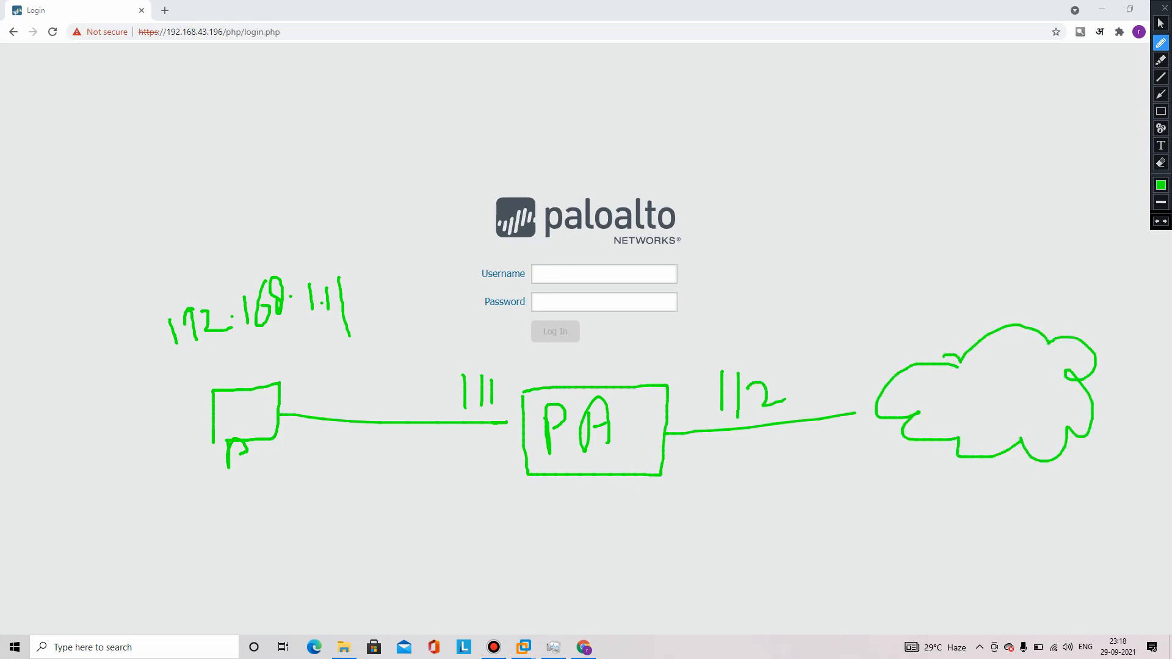
{"action": "mouse_move", "coordinate": [695, 447]}
{"action": "left_mouse_down"}
{"action": "mouse_move", "coordinate": [719, 467]}
{"action": "mouse_move", "coordinate": [731, 448]}
{"action": "mouse_move", "coordinate": [755, 469]}
{"action": "mouse_move", "coordinate": [753, 455]}
{"action": "mouse_move", "coordinate": [774, 441]}
{"action": "mouse_move", "coordinate": [784, 456]}
{"action": "left_mouse_up"}
{"action": "left_click_drag", "start_coordinate": [789, 431], "coordinate": [793, 481]}
{"action": "mouse_move", "coordinate": [731, 508]}
{"action": "left_mouse_down"}
{"action": "mouse_move", "coordinate": [737, 532]}
{"action": "mouse_move", "coordinate": [740, 506]}
{"action": "mouse_move", "coordinate": [781, 516]}
{"action": "mouse_move", "coordinate": [785, 496]}
{"action": "left_mouse_up"}
{"action": "left_click_drag", "start_coordinate": [797, 478], "coordinate": [799, 517]}
{"action": "left_click_drag", "start_coordinate": [787, 503], "coordinate": [810, 490]}
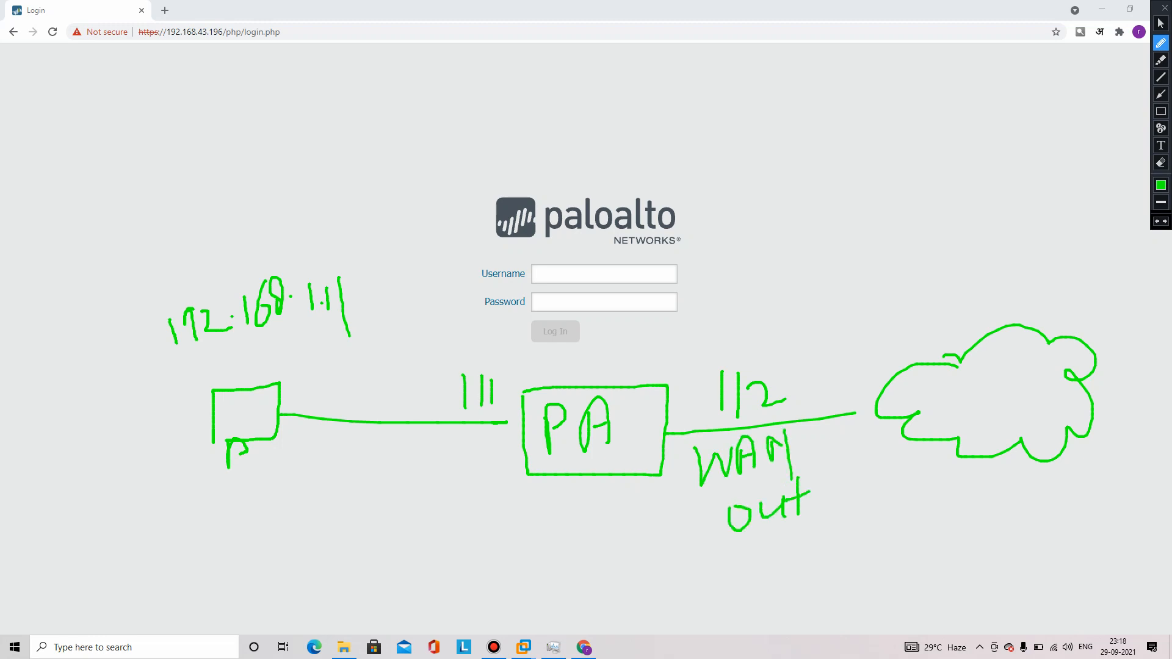
{"action": "mouse_move", "coordinate": [333, 362]}
{"action": "left_mouse_down"}
{"action": "mouse_move", "coordinate": [346, 395]}
{"action": "mouse_move", "coordinate": [363, 364]}
{"action": "mouse_move", "coordinate": [371, 385]}
{"action": "left_mouse_up"}
{"action": "mouse_move", "coordinate": [359, 376]}
{"action": "left_mouse_down"}
{"action": "mouse_move", "coordinate": [392, 363]}
{"action": "mouse_move", "coordinate": [406, 408]}
{"action": "left_mouse_up"}
{"action": "mouse_move", "coordinate": [292, 453]}
{"action": "left_mouse_down"}
{"action": "mouse_move", "coordinate": [306, 489]}
{"action": "mouse_move", "coordinate": [348, 473]}
{"action": "mouse_move", "coordinate": [360, 482]}
{"action": "left_mouse_up"}
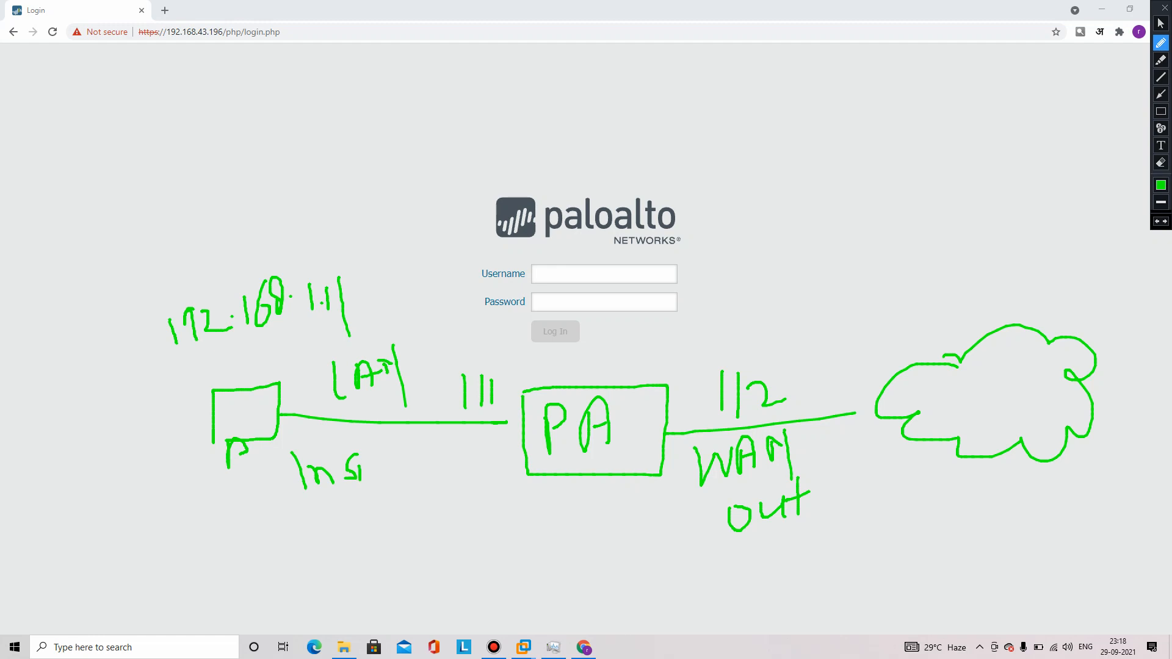
Write the Inside and out zone labels on the sketch and underline Inside
{"action": "mouse_move", "coordinate": [389, 444]}
{"action": "left_mouse_down"}
{"action": "mouse_move", "coordinate": [391, 479]}
{"action": "mouse_move", "coordinate": [378, 480]}
{"action": "mouse_move", "coordinate": [414, 453]}
{"action": "mouse_move", "coordinate": [423, 470]}
{"action": "mouse_move", "coordinate": [438, 469]}
{"action": "left_mouse_up"}
{"action": "left_click_drag", "start_coordinate": [468, 439], "coordinate": [447, 505]}
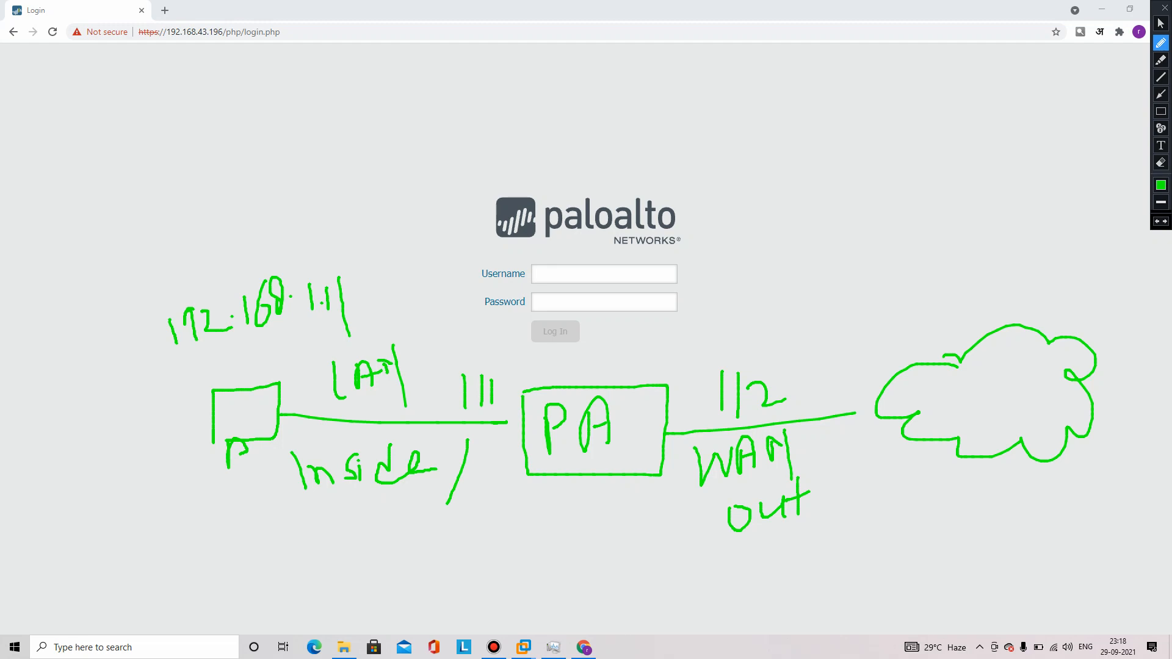
{"action": "left_click_drag", "start_coordinate": [855, 413], "coordinate": [863, 411]}
{"action": "mouse_move", "coordinate": [822, 486]}
{"action": "left_mouse_down"}
{"action": "mouse_move", "coordinate": [836, 507]}
{"action": "mouse_move", "coordinate": [849, 492]}
{"action": "mouse_move", "coordinate": [889, 487]}
{"action": "mouse_move", "coordinate": [899, 508]}
{"action": "left_mouse_up"}
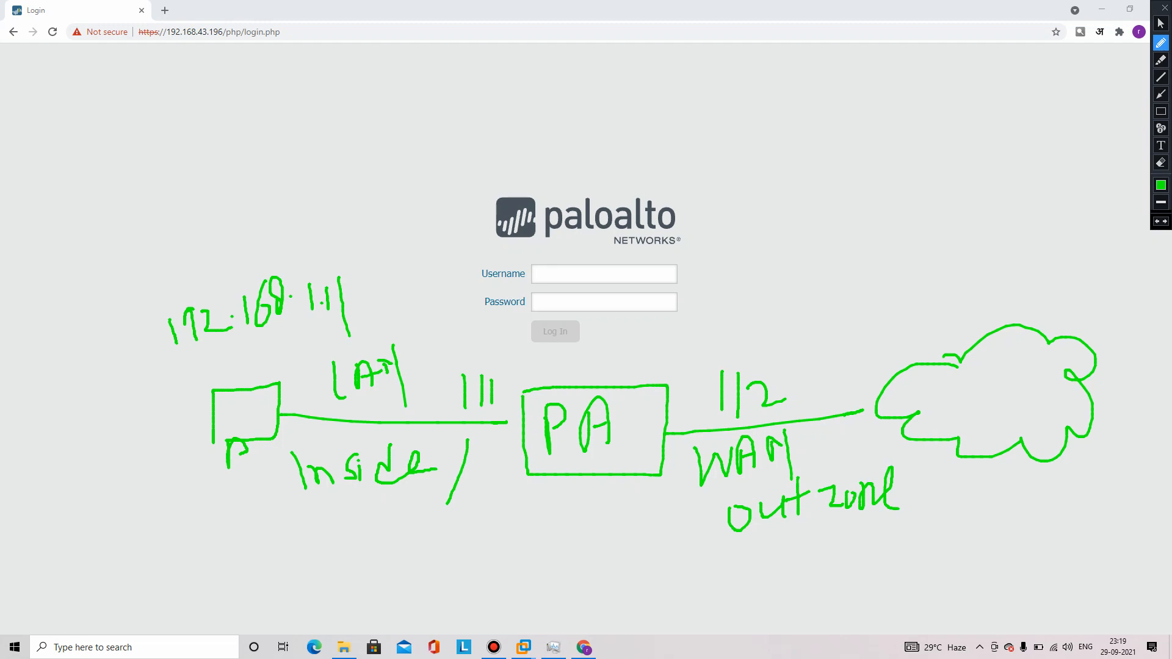
{"action": "left_click_drag", "start_coordinate": [287, 505], "coordinate": [429, 500]}
Add callout address labels to port 111 and the WAN port's 192.168.43.x address
{"action": "left_click_drag", "start_coordinate": [512, 421], "coordinate": [478, 352]}
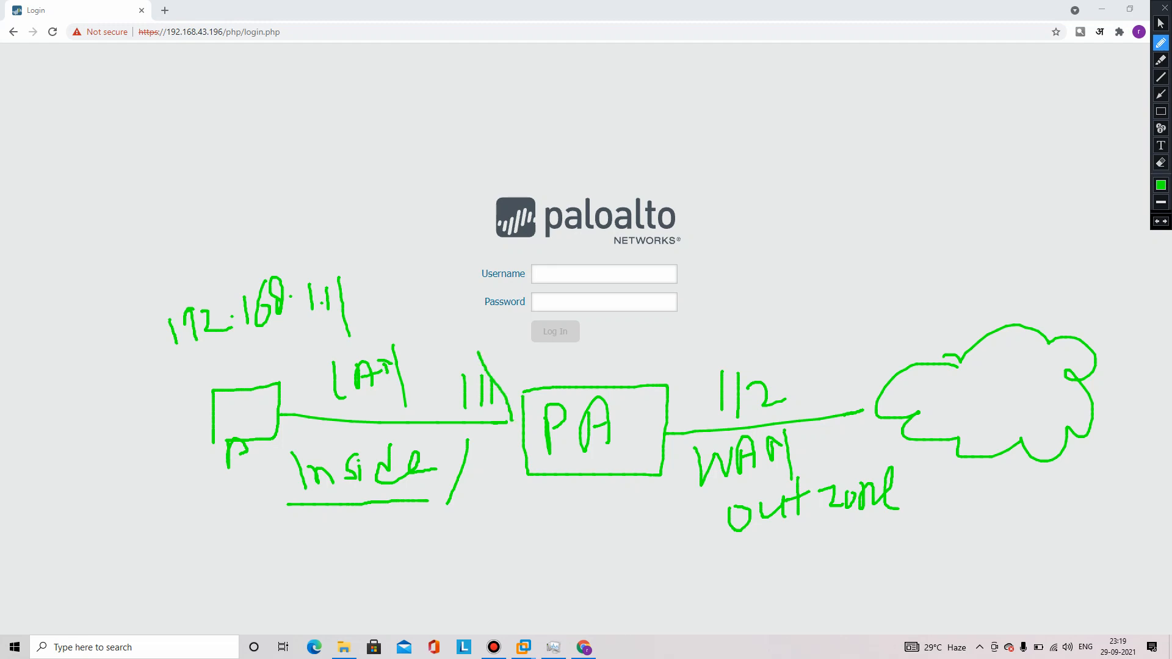
{"action": "mouse_move", "coordinate": [439, 310]}
{"action": "left_mouse_down"}
{"action": "mouse_move", "coordinate": [448, 346]}
{"action": "mouse_move", "coordinate": [453, 312]}
{"action": "mouse_move", "coordinate": [459, 350]}
{"action": "mouse_move", "coordinate": [488, 344]}
{"action": "left_mouse_up"}
{"action": "left_click_drag", "start_coordinate": [675, 430], "coordinate": [796, 292]}
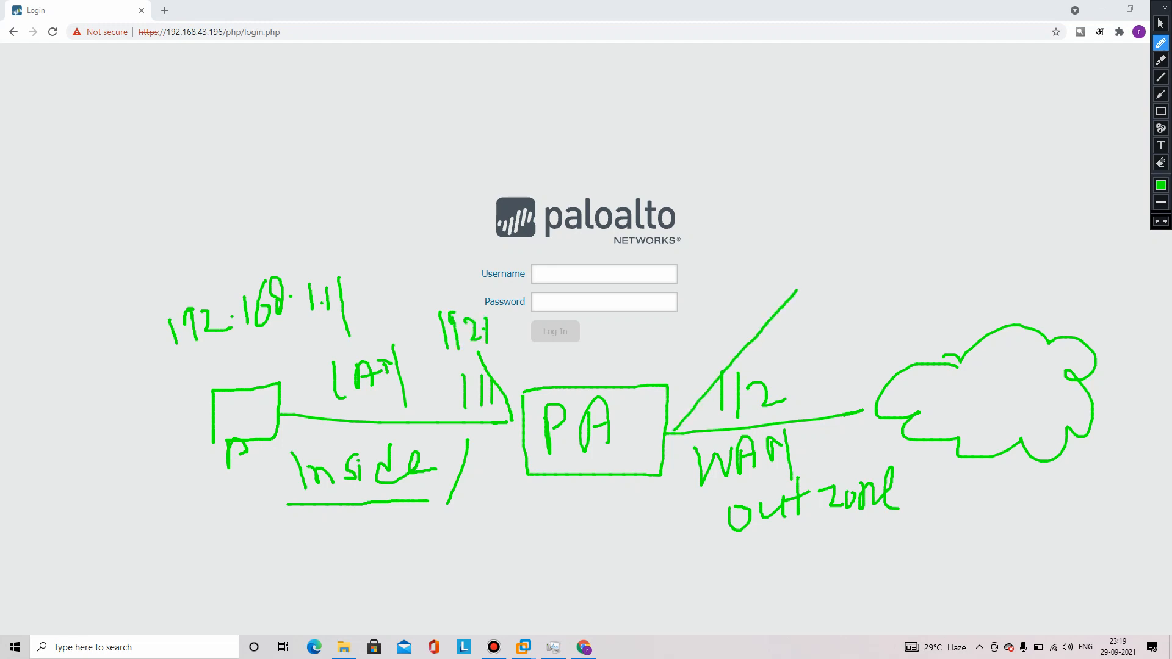
{"action": "left_click_drag", "start_coordinate": [785, 223], "coordinate": [799, 264]}
{"action": "mouse_move", "coordinate": [824, 212]}
{"action": "left_mouse_down"}
{"action": "mouse_move", "coordinate": [806, 221]}
{"action": "mouse_move", "coordinate": [827, 249]}
{"action": "mouse_move", "coordinate": [842, 234]}
{"action": "left_mouse_up"}
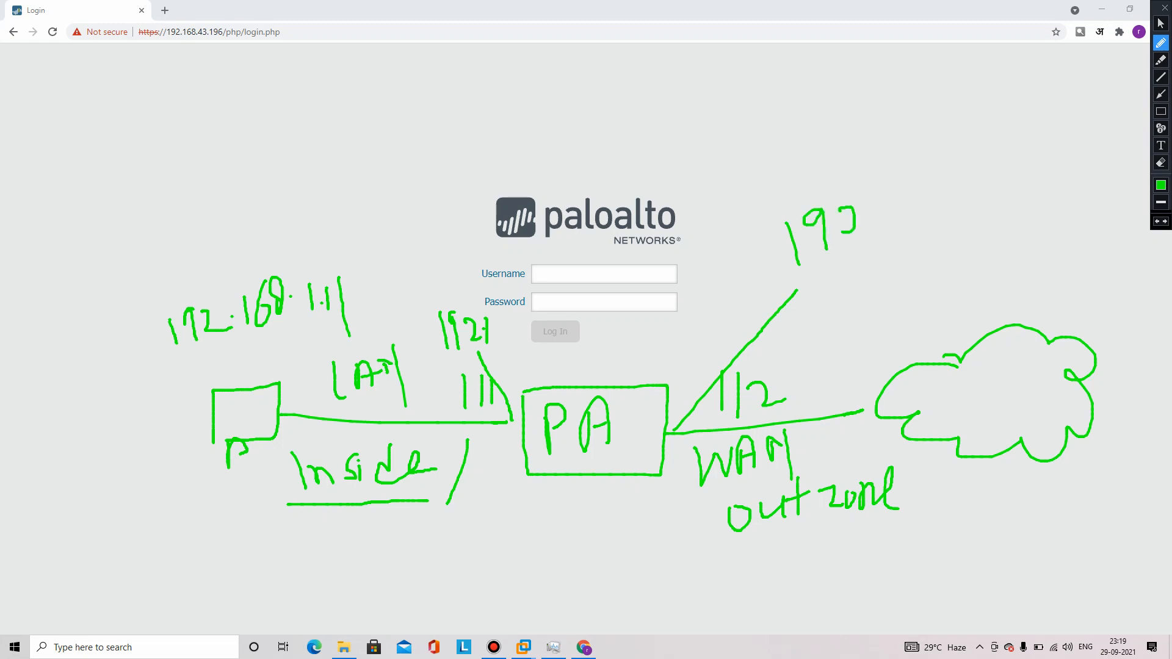
{"action": "mouse_move", "coordinate": [893, 196]}
{"action": "left_mouse_down"}
{"action": "mouse_move", "coordinate": [897, 247]}
{"action": "mouse_move", "coordinate": [916, 240]}
{"action": "mouse_move", "coordinate": [911, 221]}
{"action": "mouse_move", "coordinate": [933, 207]}
{"action": "mouse_move", "coordinate": [941, 216]}
{"action": "left_mouse_up"}
{"action": "left_click_drag", "start_coordinate": [966, 178], "coordinate": [987, 204]}
{"action": "mouse_move", "coordinate": [984, 177]}
{"action": "left_mouse_down"}
{"action": "mouse_move", "coordinate": [987, 216]}
{"action": "mouse_move", "coordinate": [1006, 206]}
{"action": "mouse_move", "coordinate": [1005, 215]}
{"action": "left_mouse_up"}
{"action": "mouse_move", "coordinate": [1023, 176]}
{"action": "left_mouse_down"}
{"action": "mouse_move", "coordinate": [1042, 174]}
{"action": "mouse_move", "coordinate": [1066, 207]}
{"action": "mouse_move", "coordinate": [1094, 181]}
{"action": "left_mouse_up"}
{"action": "left_click_drag", "start_coordinate": [1076, 181], "coordinate": [1107, 166]}
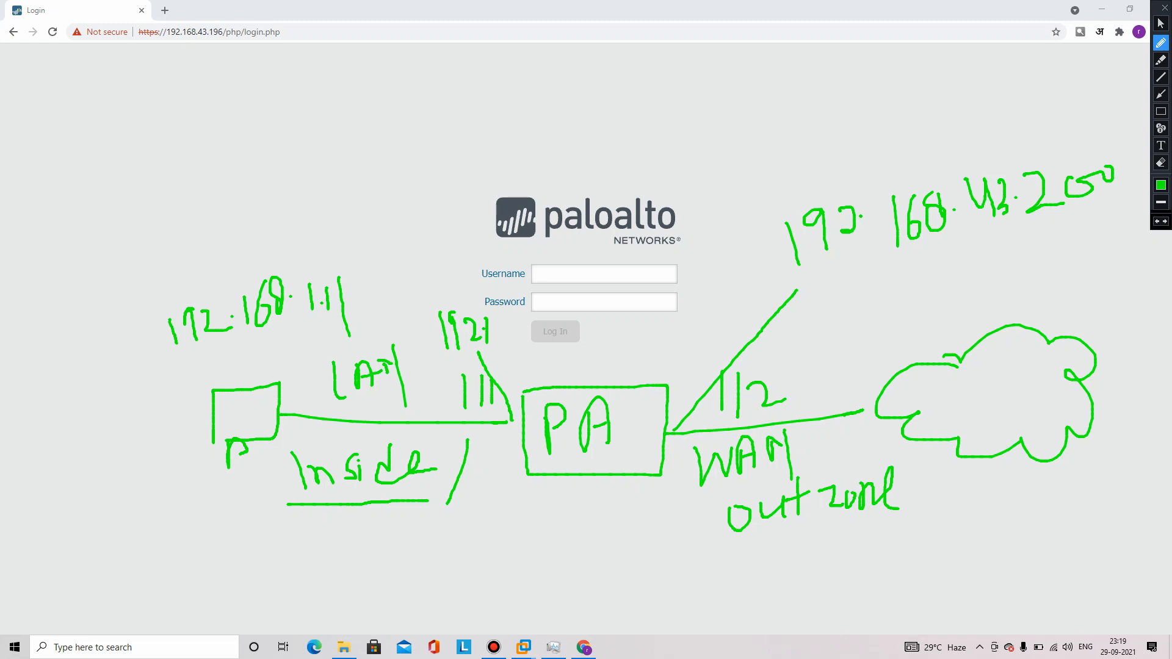
Clear the sketch and bring up the firewall's VMware console
{"action": "left_click", "coordinate": [1165, 8]}
{"action": "left_click", "coordinate": [523, 648]}
{"action": "left_click", "coordinate": [523, 574]}
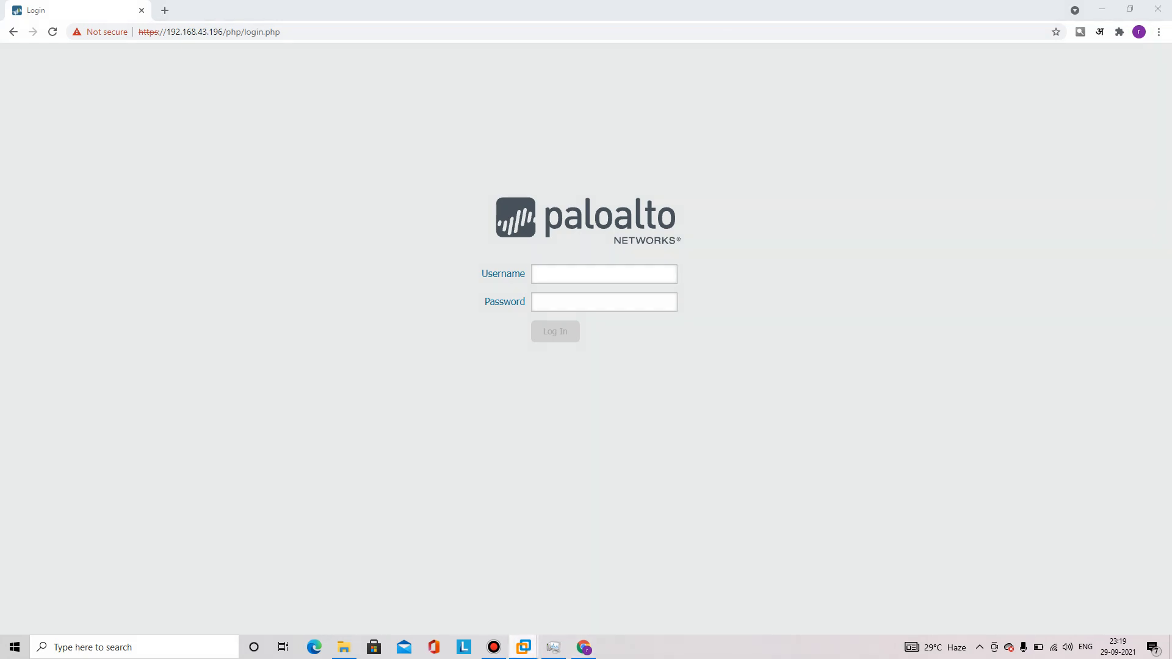
Mark the firewall console's DHCP address 192.168.43.196 and mask 255.255.255.0
{"action": "key", "text": "Return"}
{"action": "key", "text": "Return"}
{"action": "key", "text": "Return"}
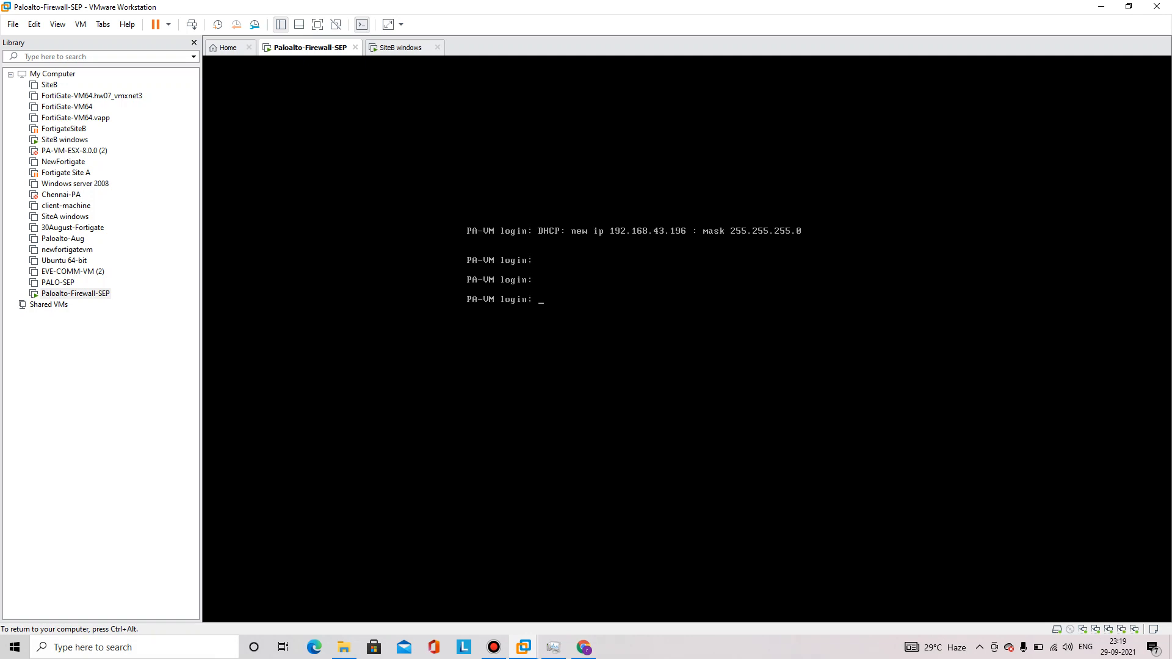
{"action": "key", "text": "ctrl+alt"}
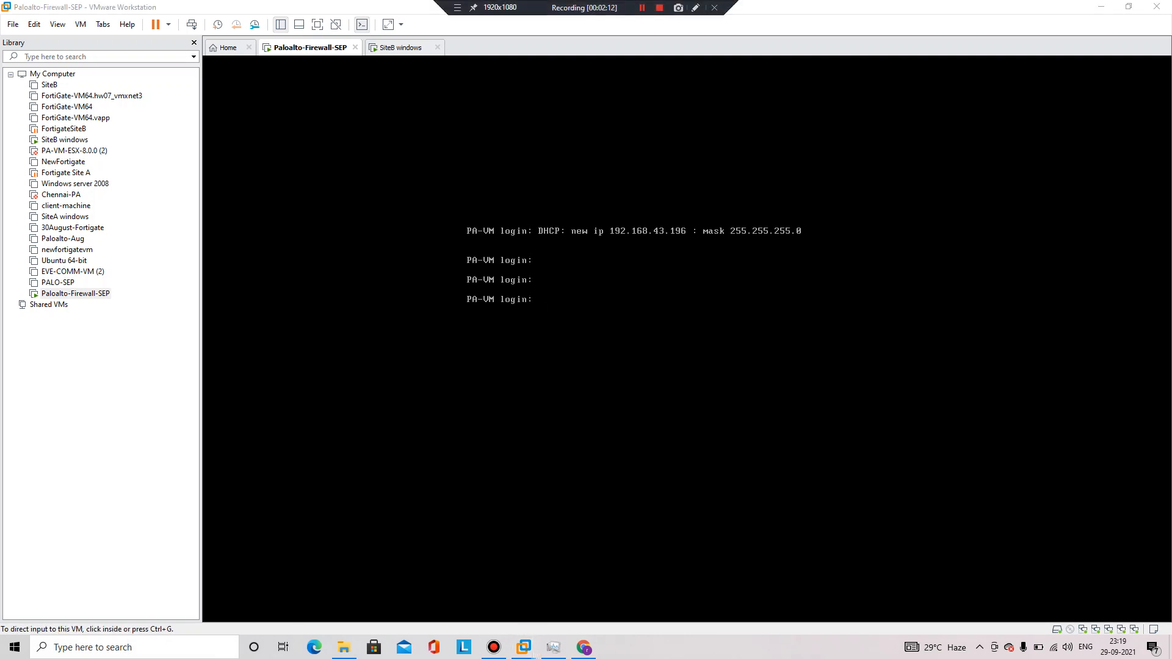
{"action": "left_click", "coordinate": [696, 8]}
{"action": "mouse_move", "coordinate": [464, 246]}
{"action": "left_mouse_down"}
{"action": "mouse_move", "coordinate": [817, 262]}
{"action": "mouse_move", "coordinate": [858, 216]}
{"action": "mouse_move", "coordinate": [462, 201]}
{"action": "mouse_move", "coordinate": [446, 244]}
{"action": "left_mouse_up"}
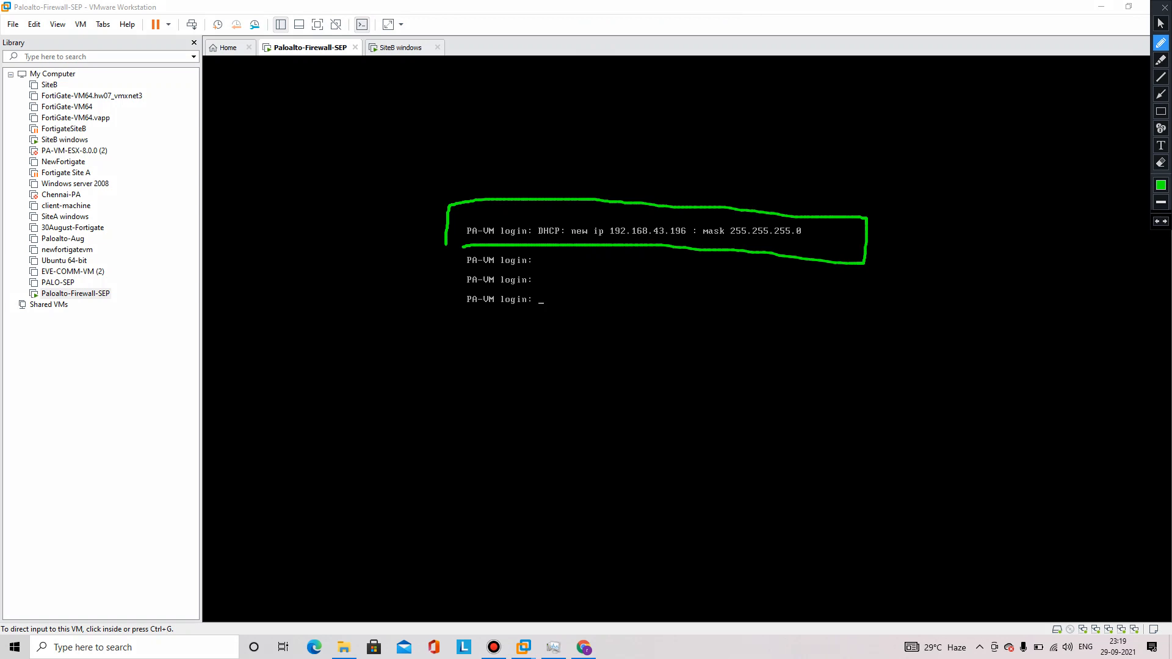
{"action": "left_click_drag", "start_coordinate": [708, 242], "coordinate": [808, 241]}
{"action": "key", "text": "Escape"}
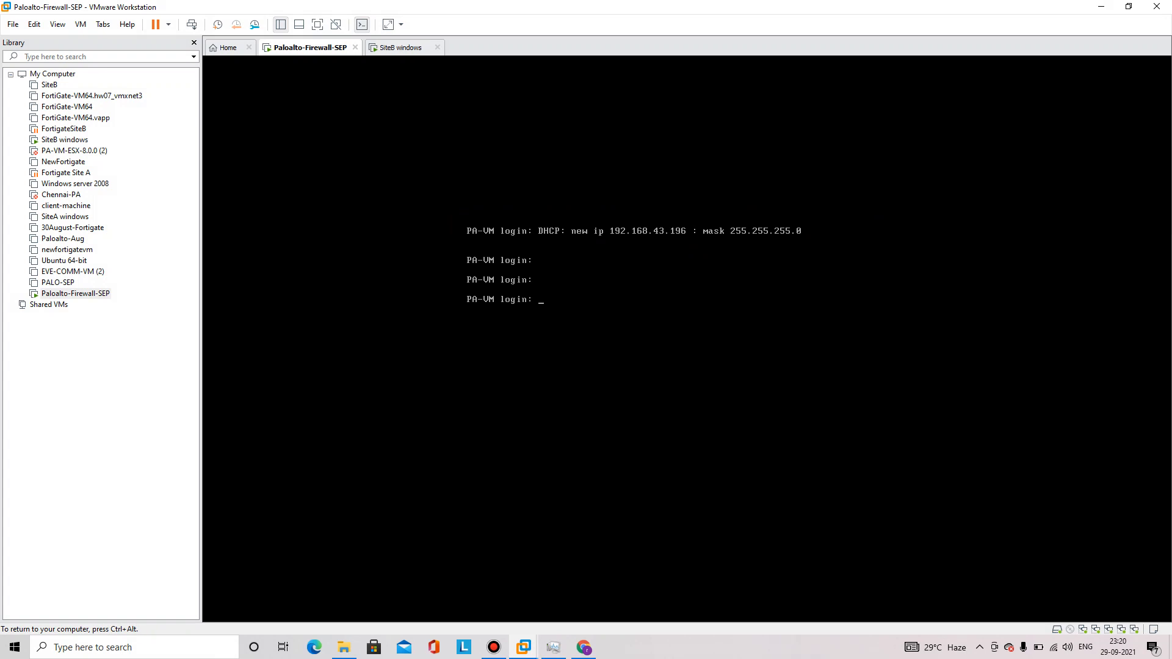
{"action": "type", "text": "admin\\"}
Log in to the PA-VM console as admin with the default password
{"action": "key", "text": "Return"}
{"action": "key", "text": "Return"}
{"action": "type", "text": "adm"}
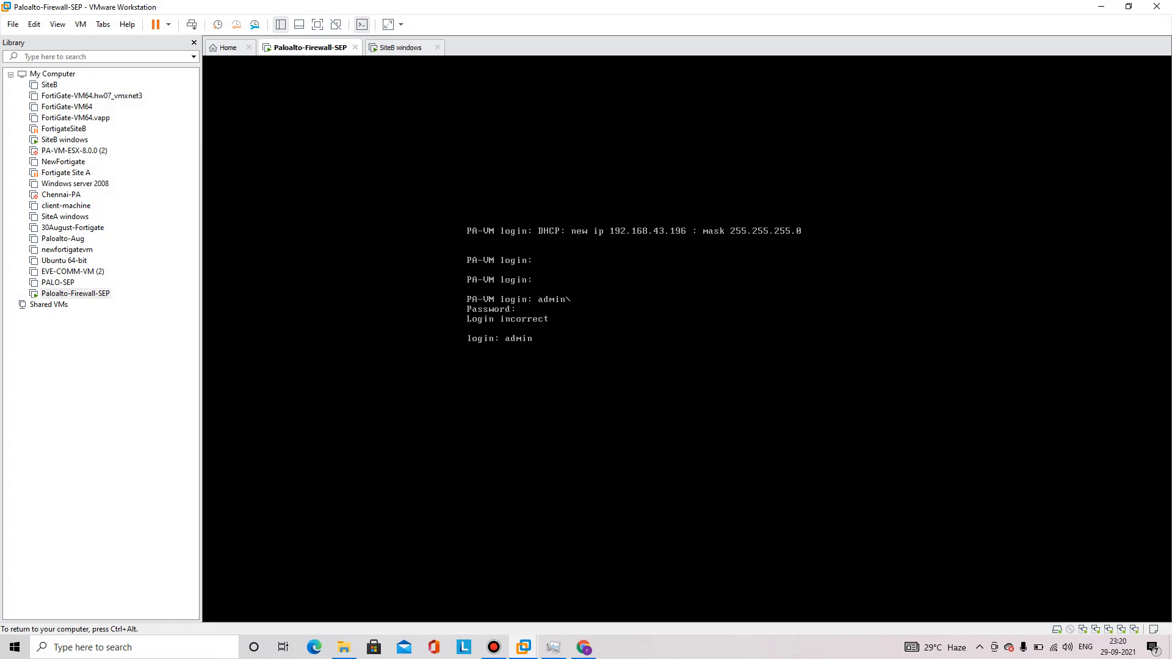
{"action": "type", "text": "in"}
{"action": "key", "text": "Return"}
{"action": "key", "text": "Return"}
{"action": "type", "text": "\\admin"}
{"action": "key", "text": "Return"}
{"action": "type", "text": "\\"}
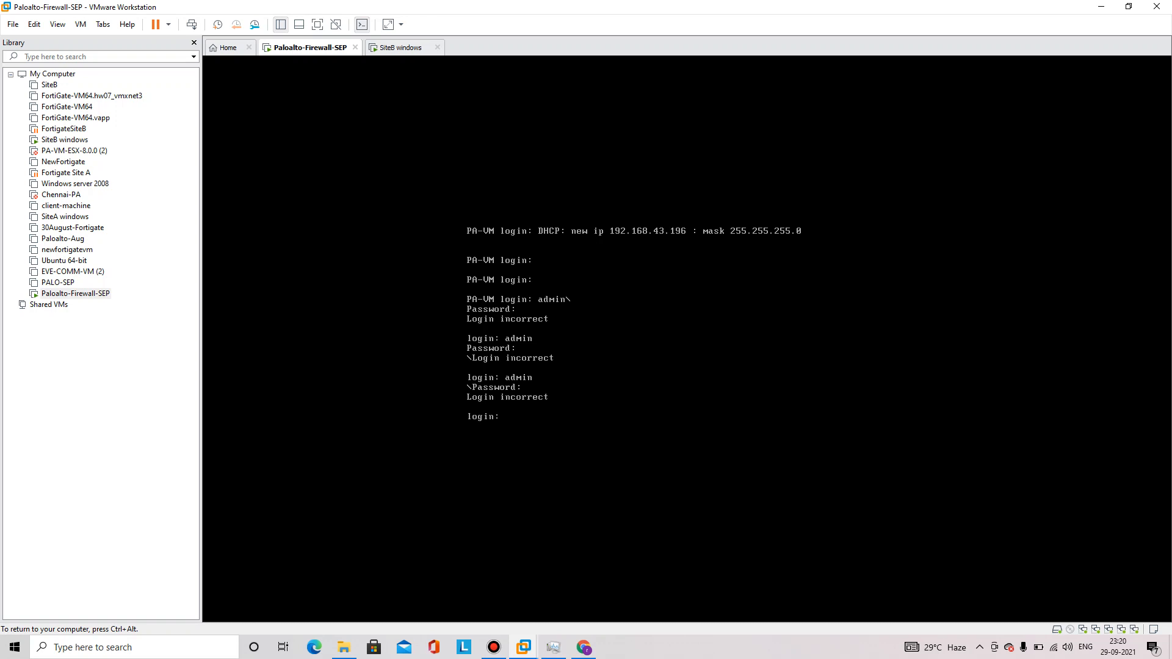
{"action": "type", "text": "admin"}
{"action": "key", "text": "Return"}
{"action": "key", "text": "Return"}
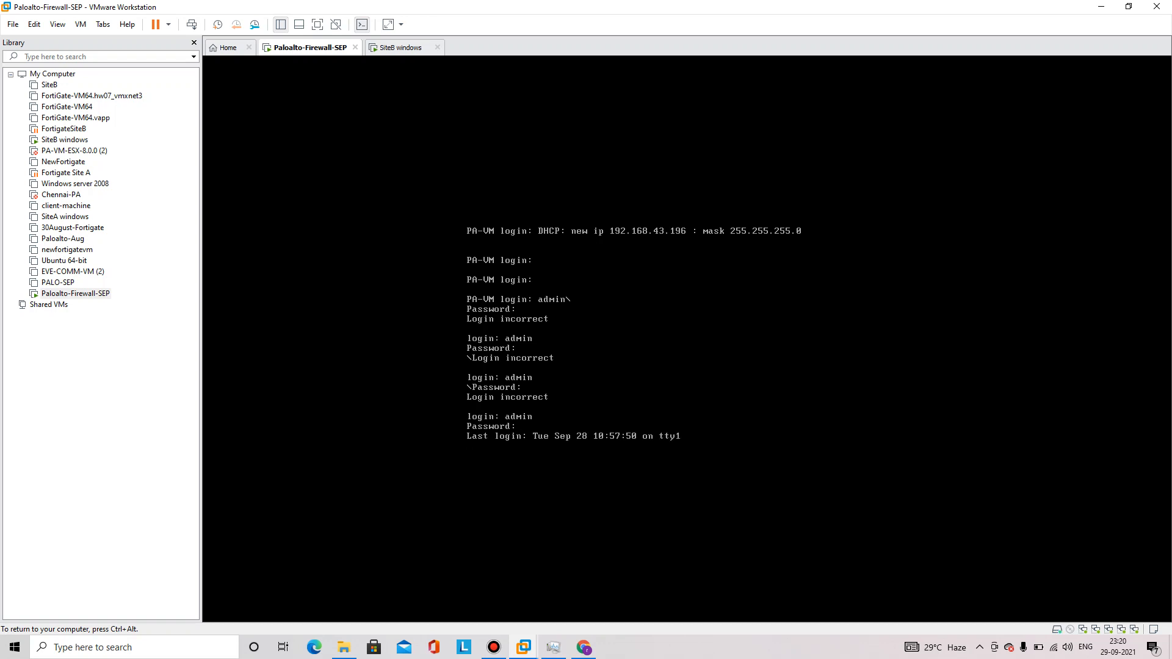
{"action": "key", "text": "ctrl+alt"}
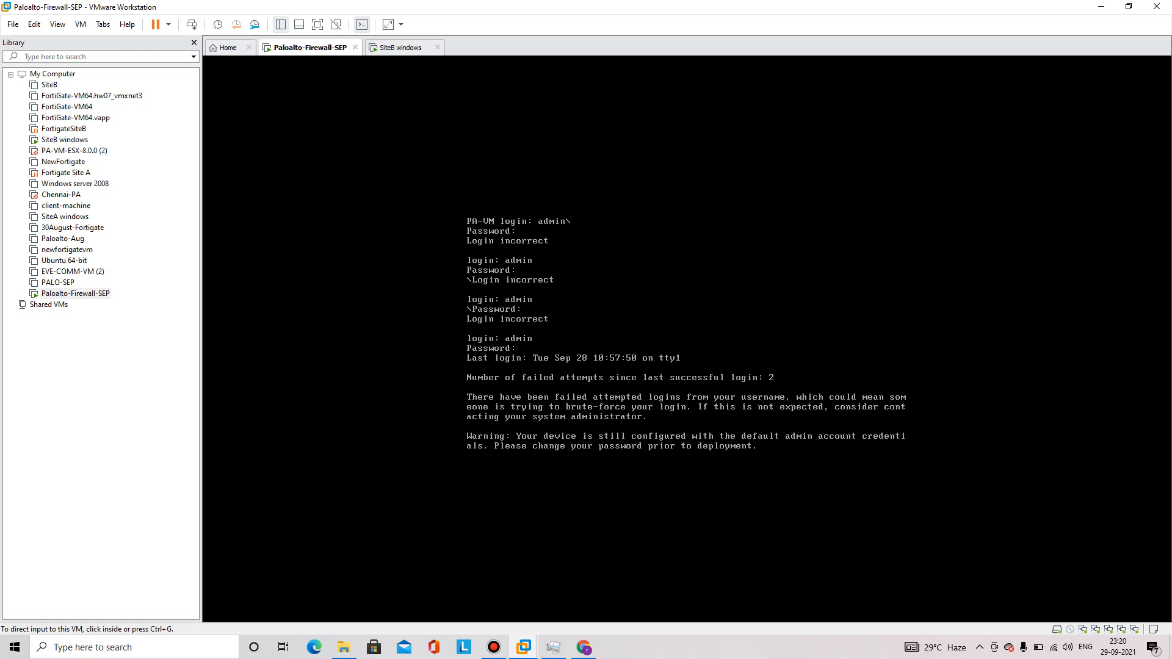
{"action": "left_click", "coordinate": [400, 47]}
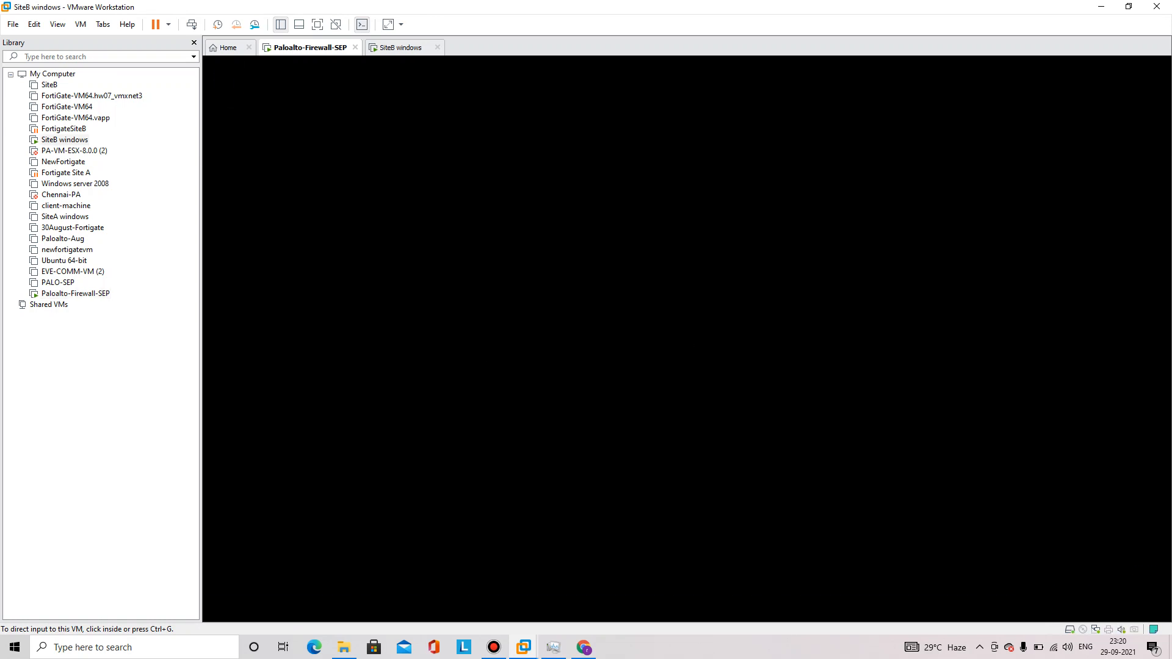
Run ipconfig in a SiteB command prompt, showing 192.168.1.11, mask 255.255.255.0, gateway 192.168.1.1
{"action": "left_click", "coordinate": [687, 344]}
{"action": "left_click", "coordinate": [219, 611]}
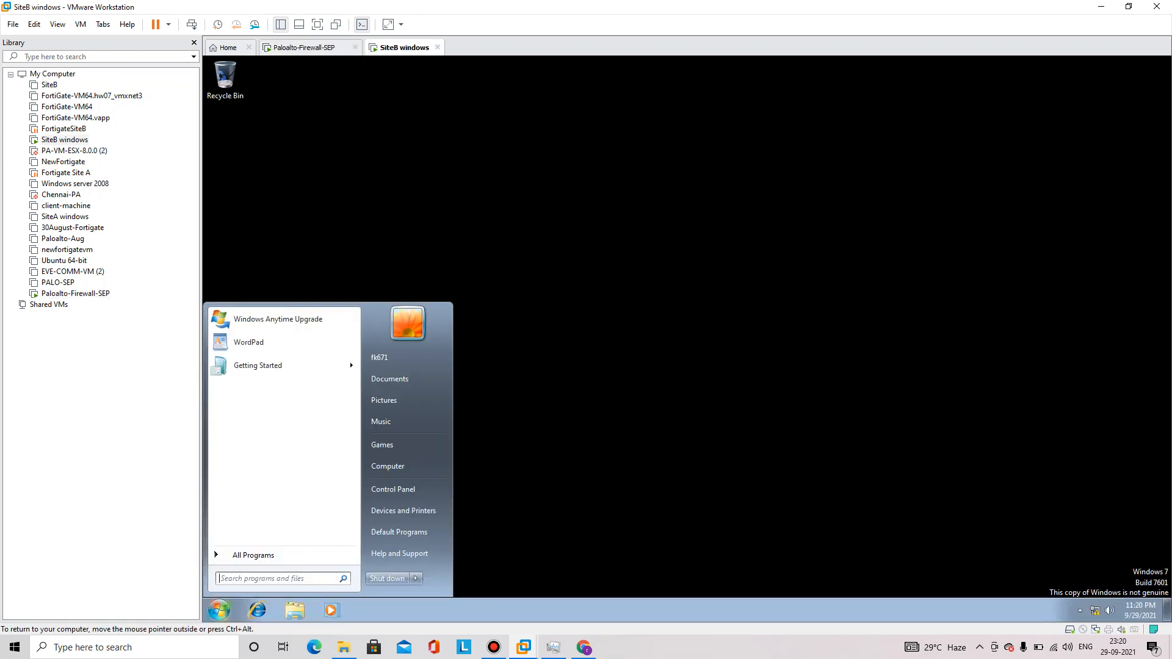
{"action": "type", "text": "cmd"}
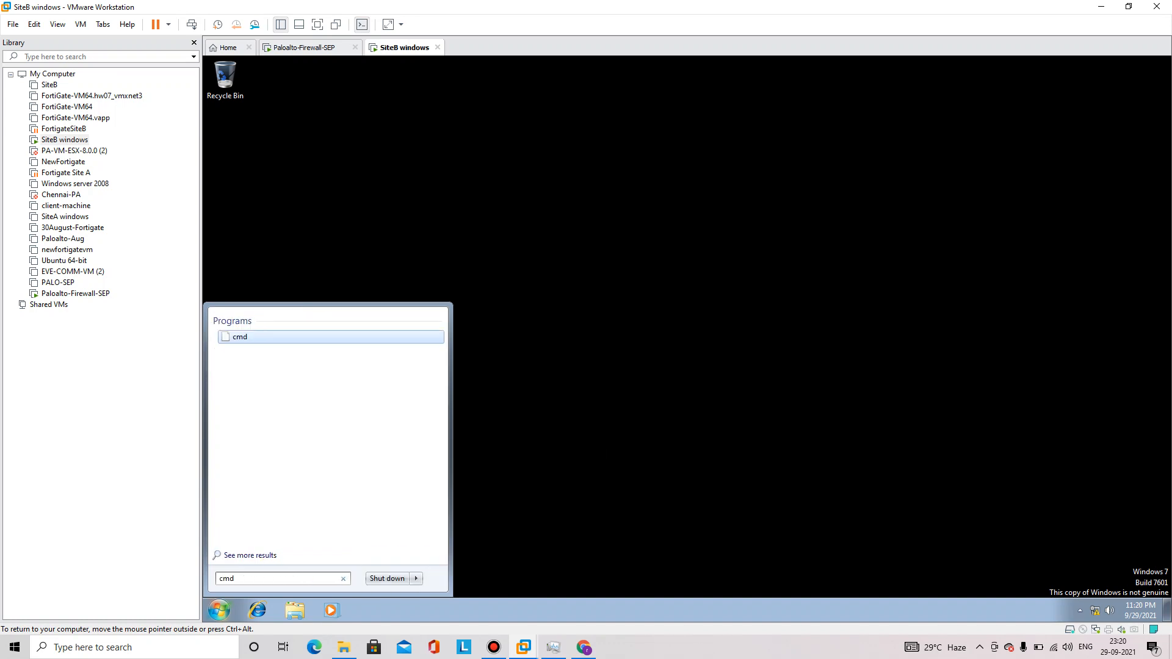
{"action": "key", "text": "Return"}
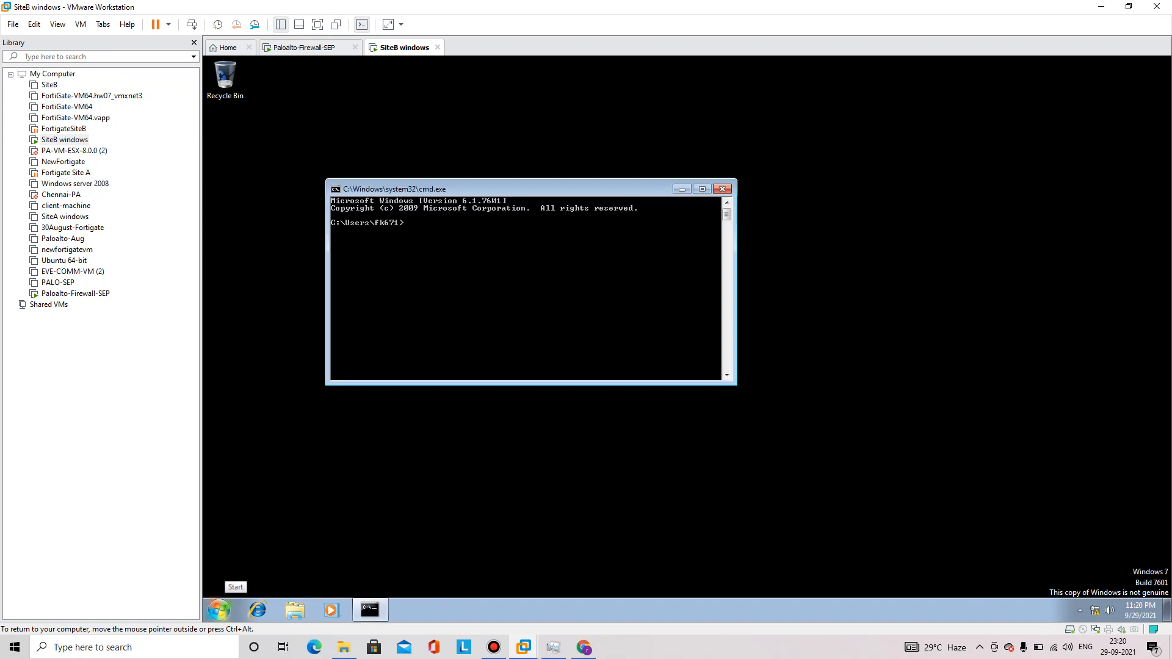
{"action": "type", "text": "ipconfig\\"}
{"action": "key", "text": "Return"}
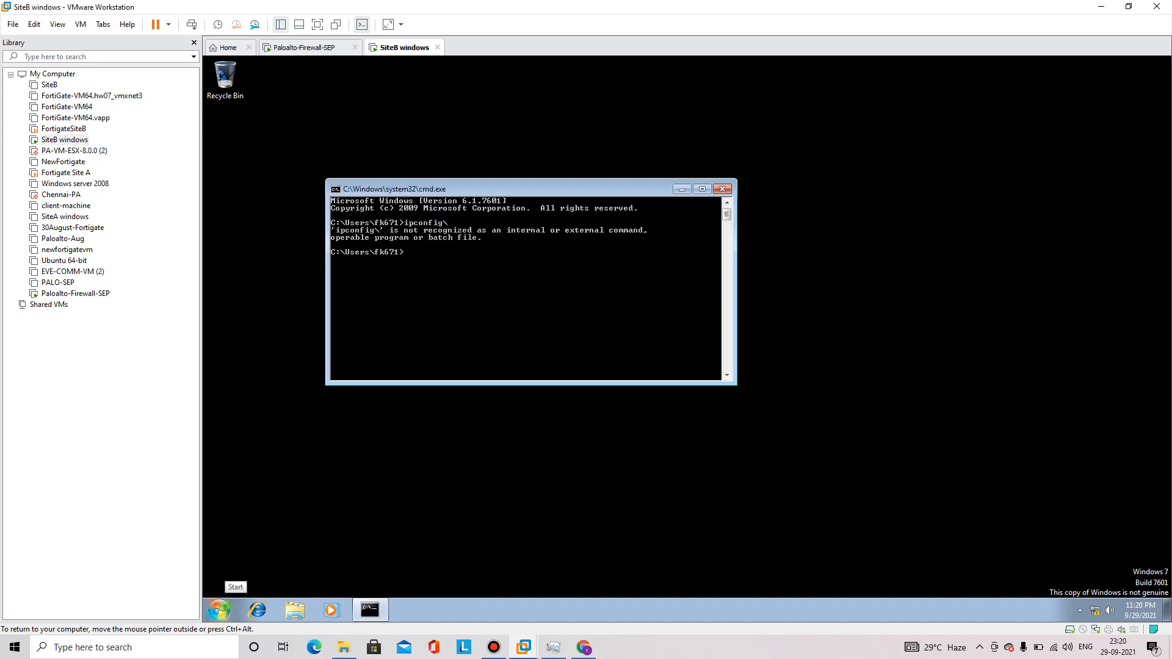
{"action": "type", "text": "ipconfig\\"}
{"action": "key", "text": "BackSpace"}
{"action": "key", "text": "Return"}
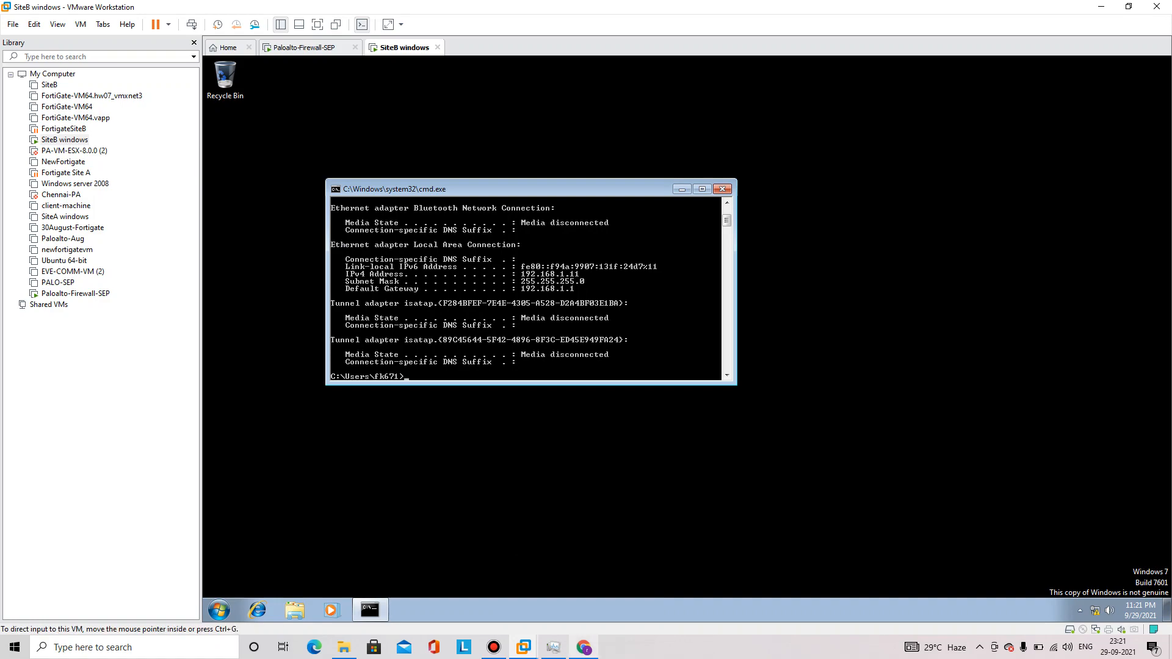
Try signing in to the PAN-OS web page as admin, which is rejected as invalid
{"action": "left_click", "coordinate": [584, 647]}
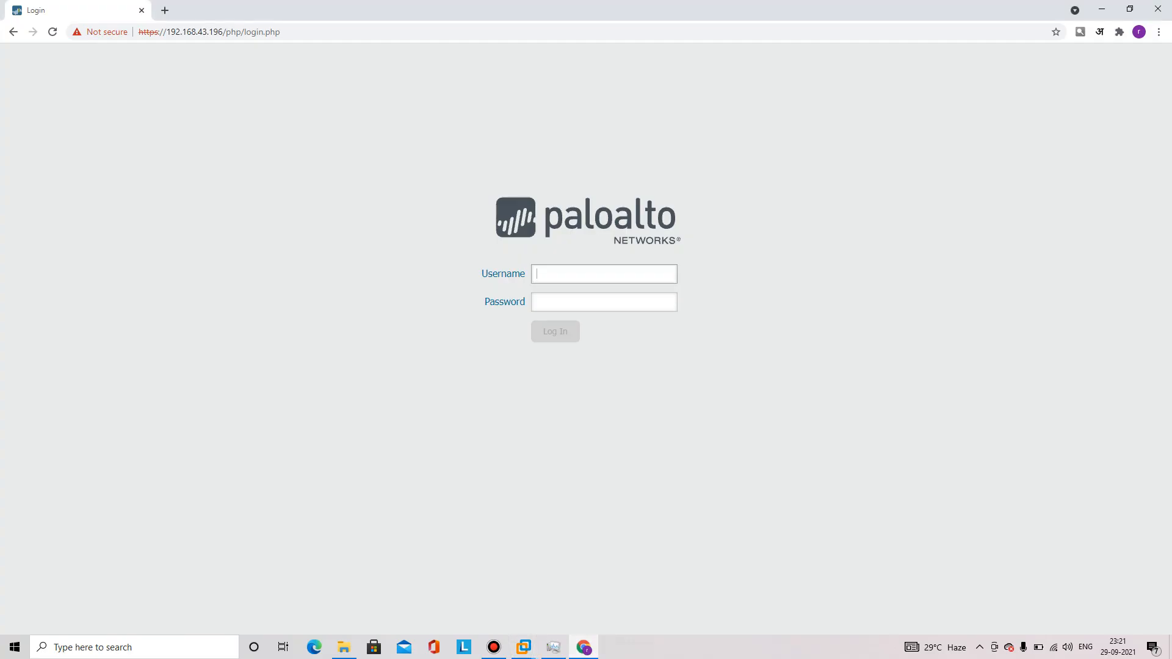
{"action": "type", "text": "admin"}
{"action": "key", "text": "Tab"}
{"action": "type", "text": "••••••"}
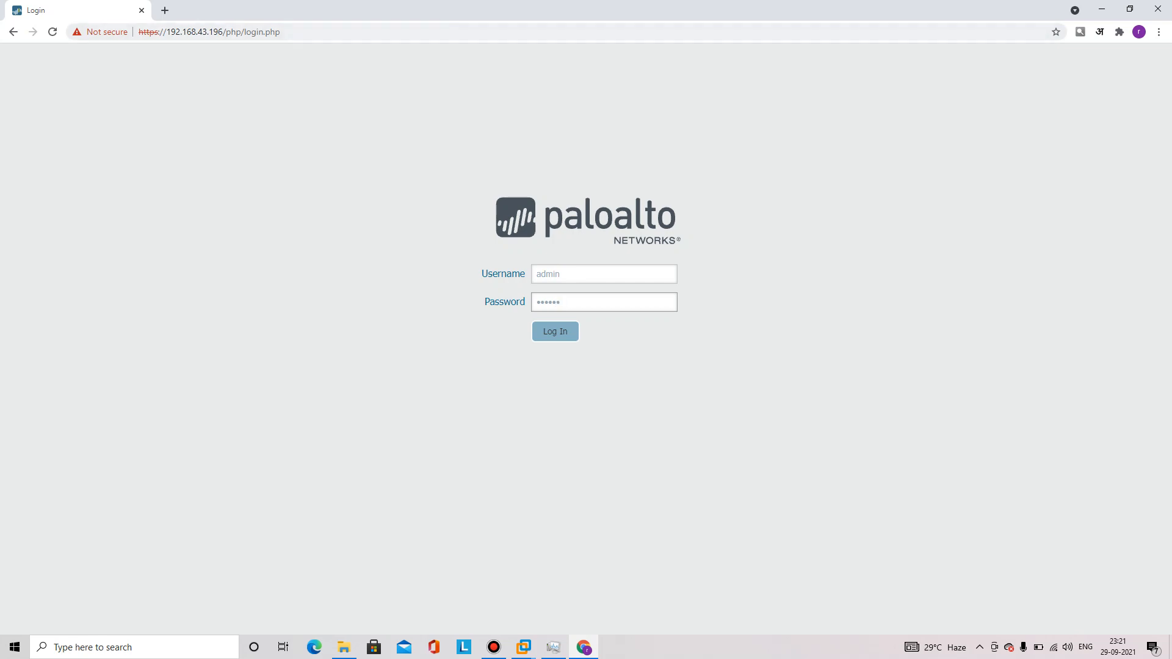
Check the address 192.168.43.196 against the firewall VM console, then return to the login page
{"action": "left_click_drag", "start_coordinate": [166, 32], "coordinate": [226, 32]}
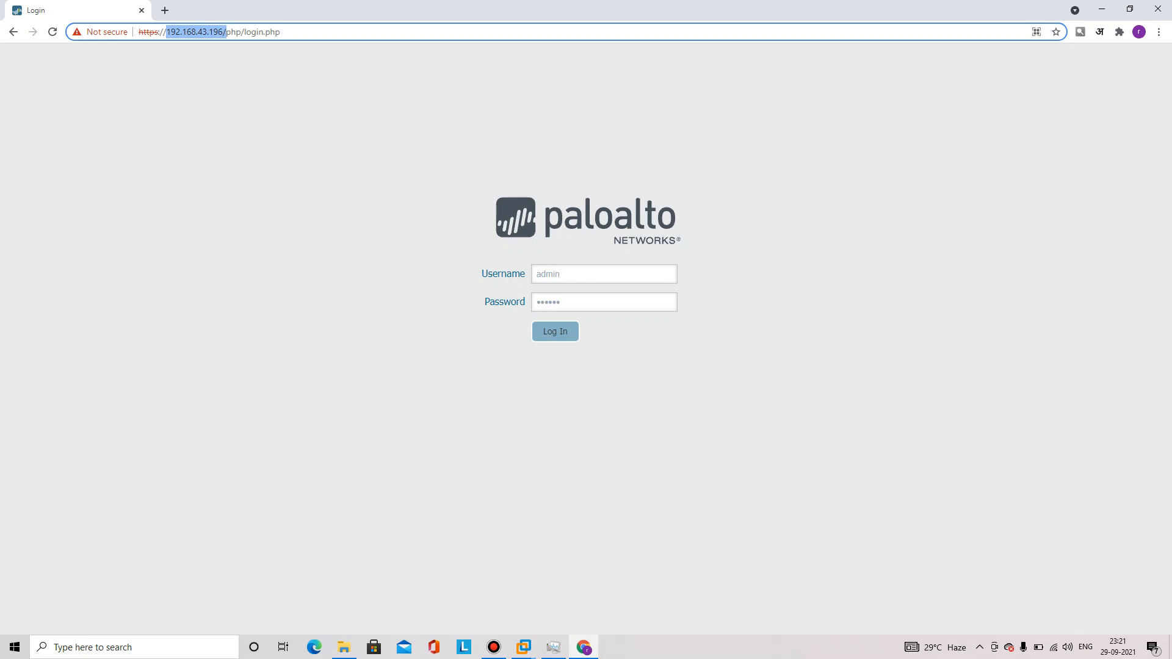
{"action": "left_click", "coordinate": [524, 648]}
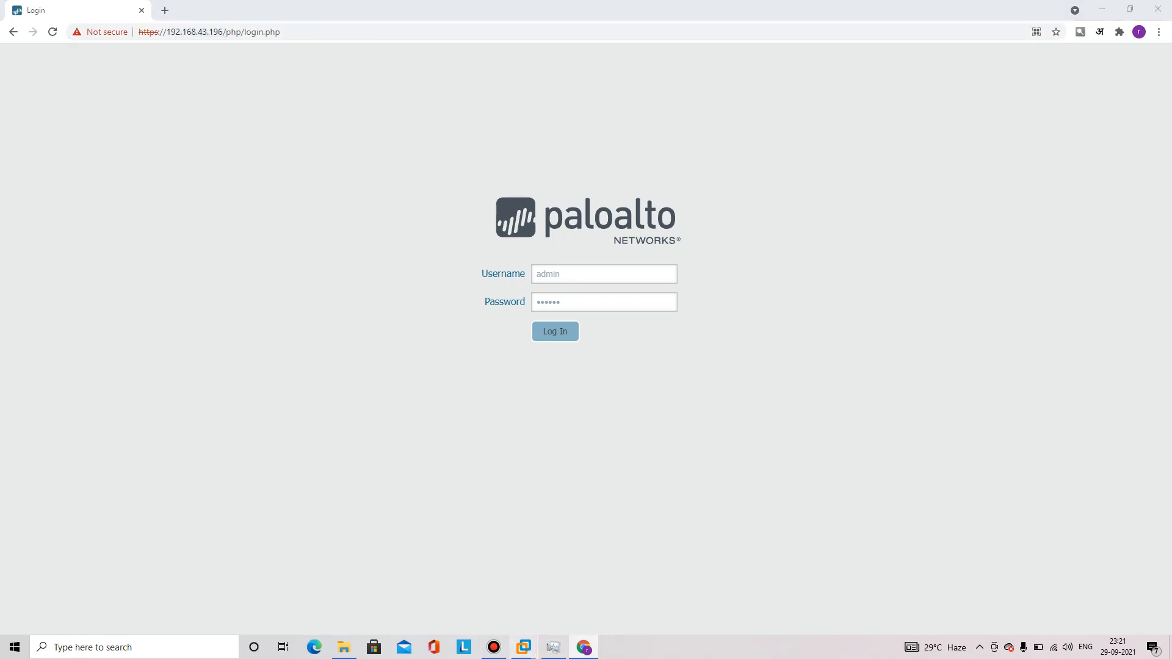
{"action": "left_click", "coordinate": [527, 568]}
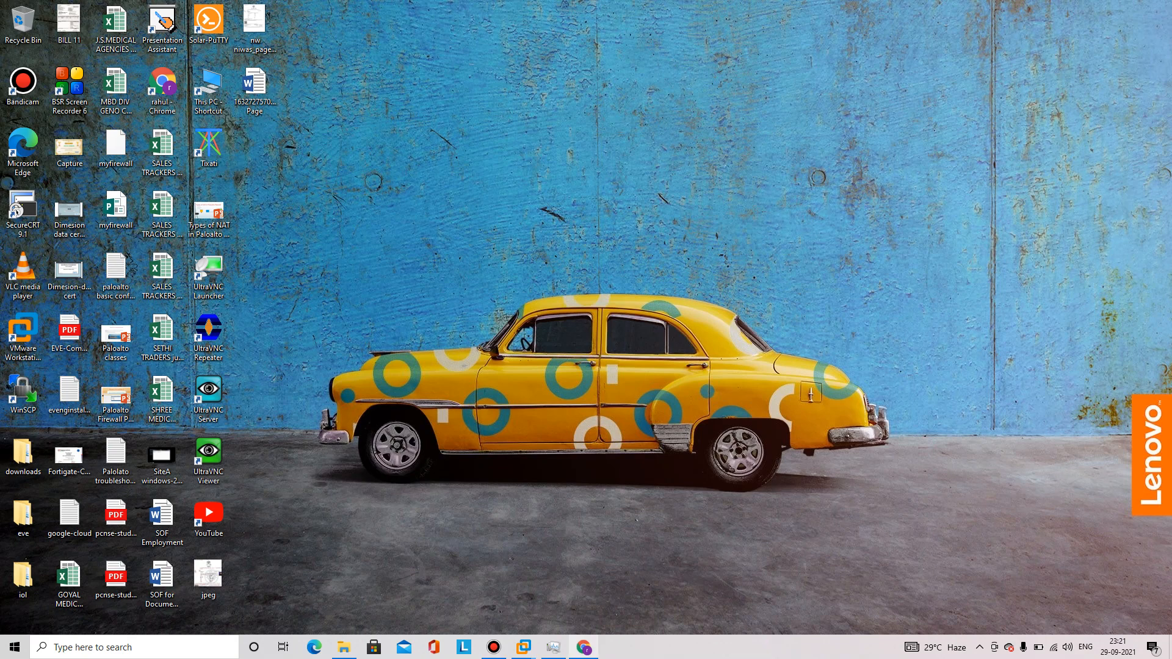
{"action": "left_click", "coordinate": [584, 648]}
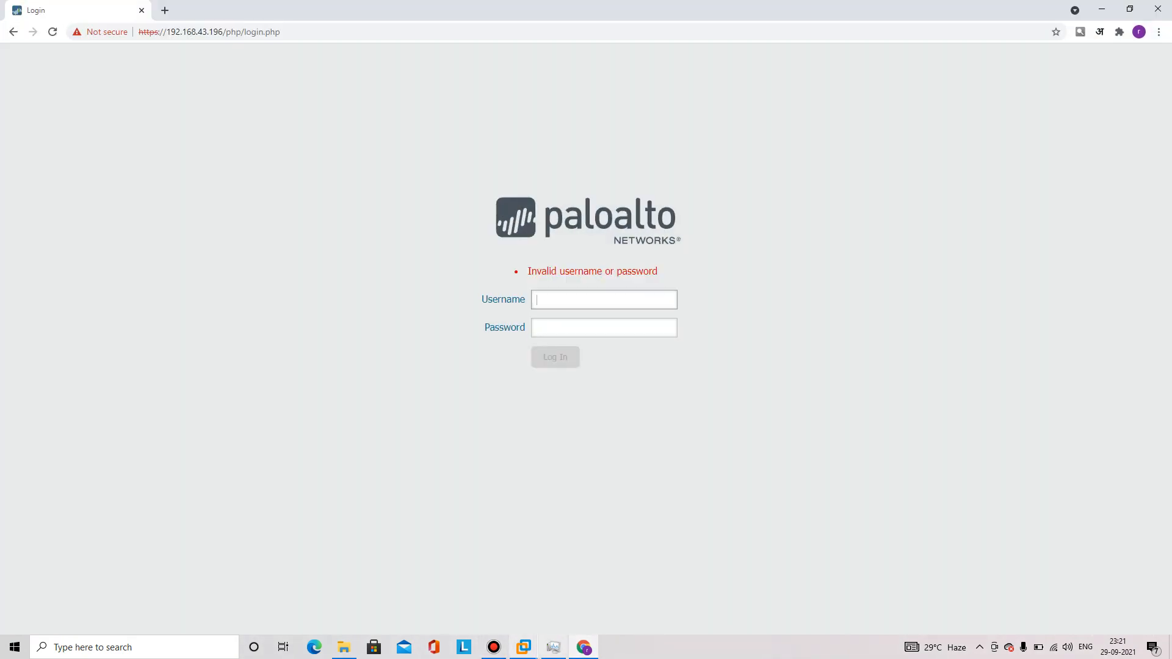
Run 'show system info' on the PA-VM, marking management IP 192.168.43.196 and gateway 192.168.43.1
{"action": "mouse_move", "coordinate": [523, 647]}
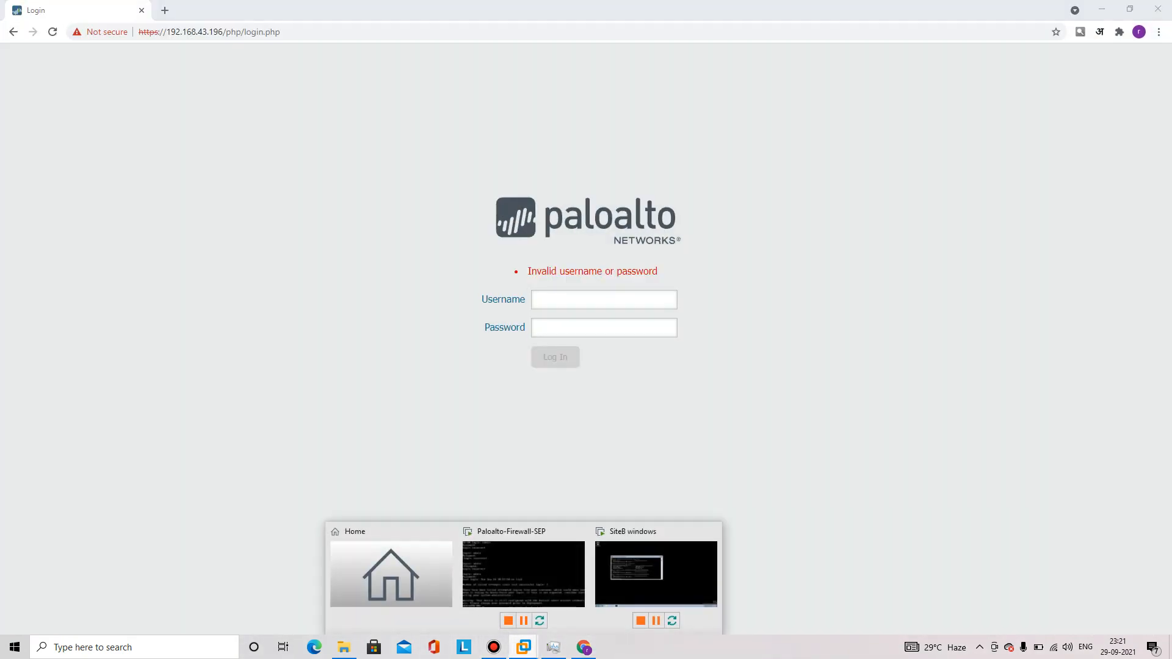
{"action": "left_click", "coordinate": [523, 577]}
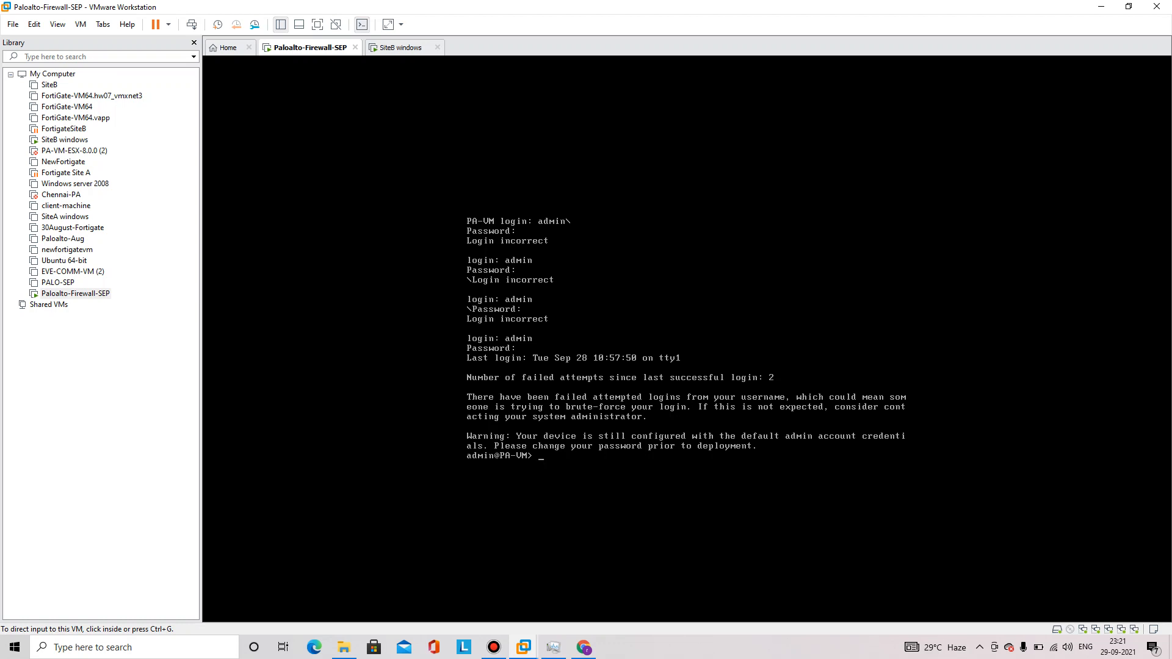
{"action": "key", "text": "ctrl+g"}
{"action": "type", "text": "show system inf"}
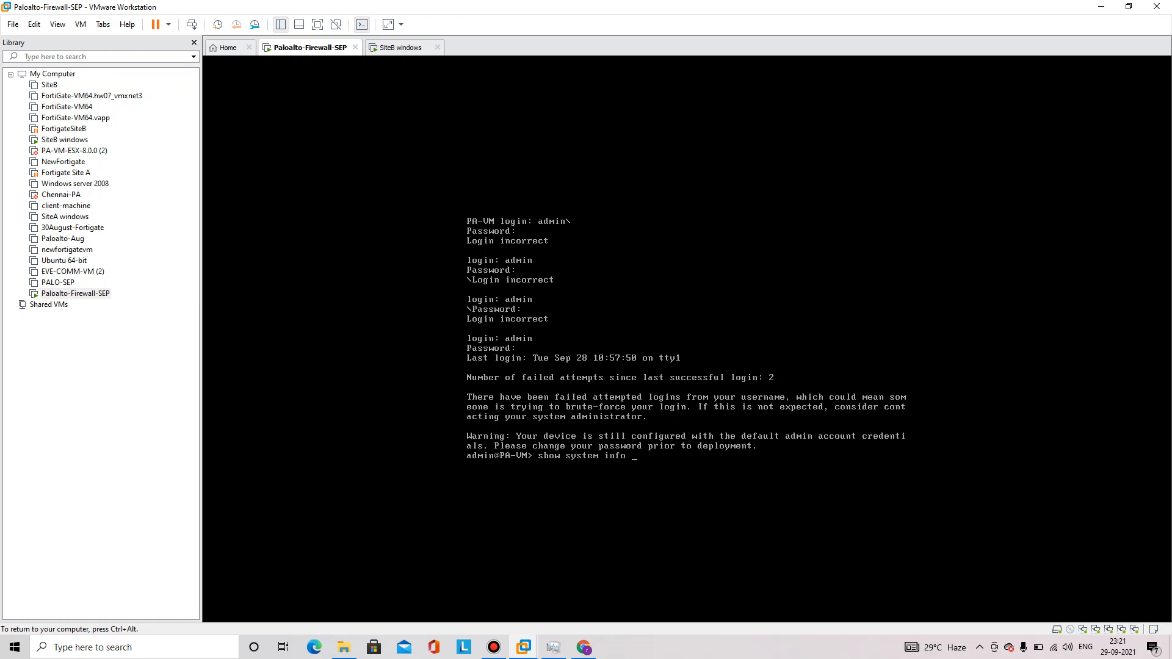
{"action": "type", "text": "o"}
{"action": "key", "text": "Return"}
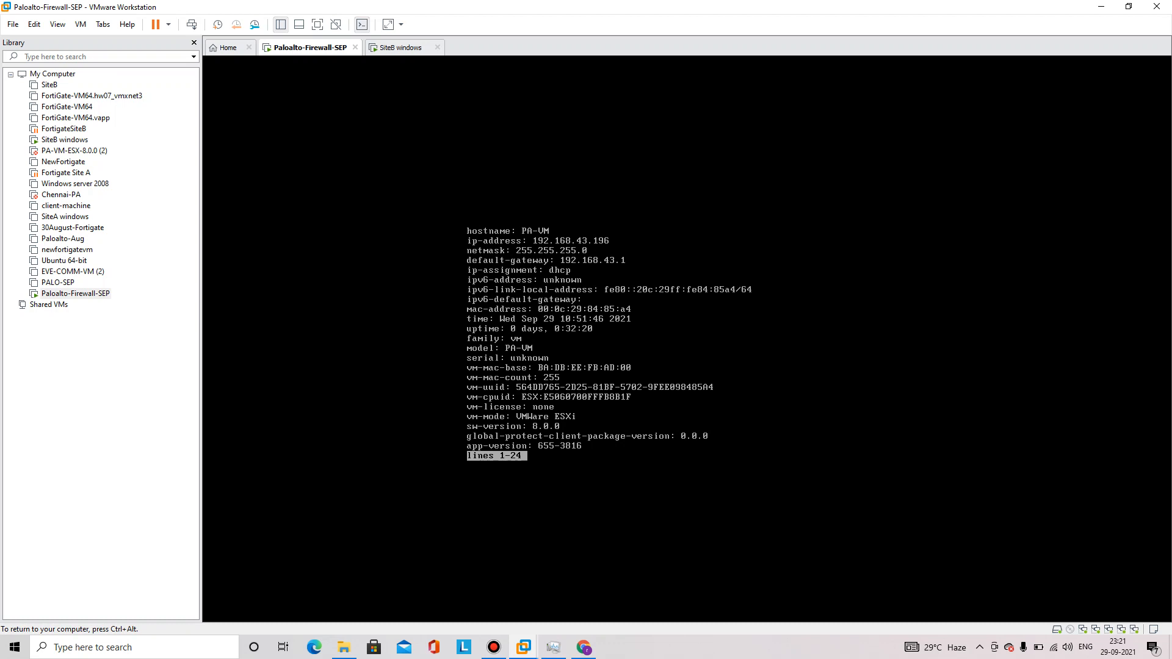
{"action": "key", "text": "ctrl+alt"}
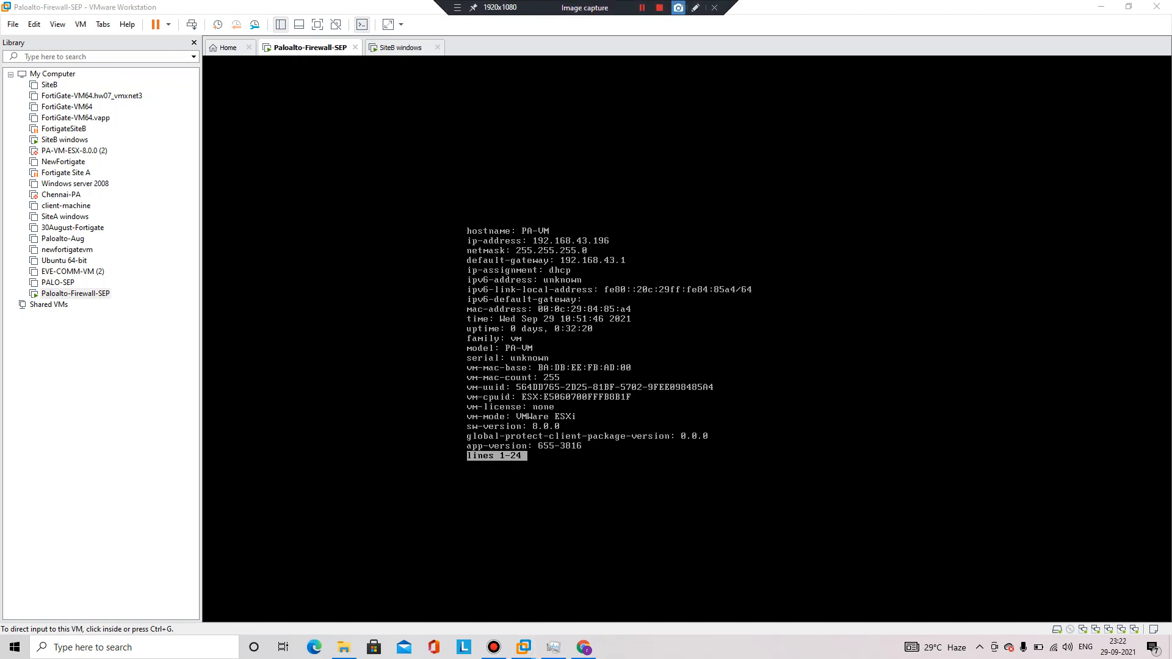
{"action": "left_click", "coordinate": [678, 8]}
{"action": "left_click_drag", "start_coordinate": [618, 239], "coordinate": [750, 228]}
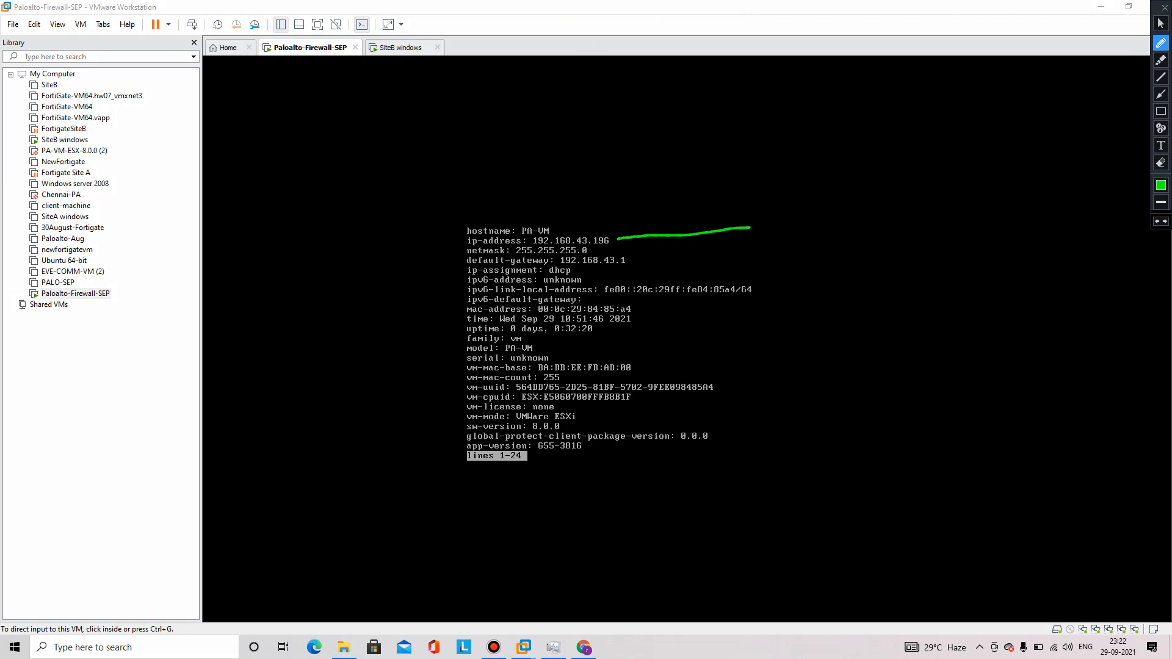
{"action": "left_click_drag", "start_coordinate": [633, 260], "coordinate": [676, 258]}
{"action": "key", "text": "Escape"}
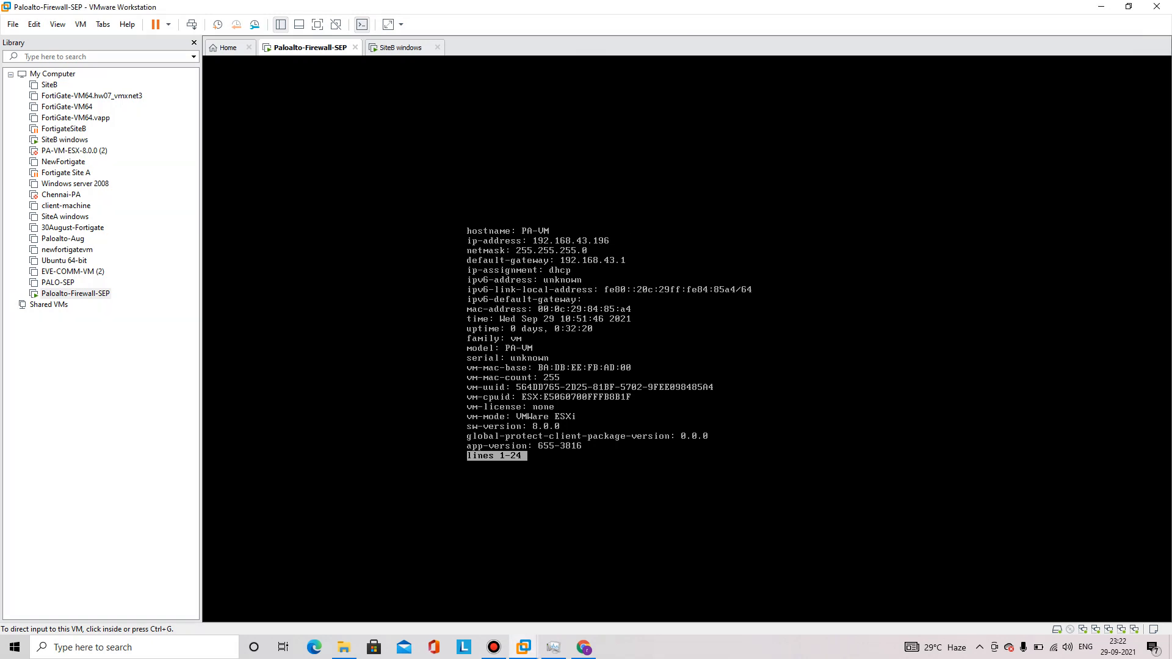
Open a host command prompt and enter ipconfig
{"action": "key", "text": "super+r"}
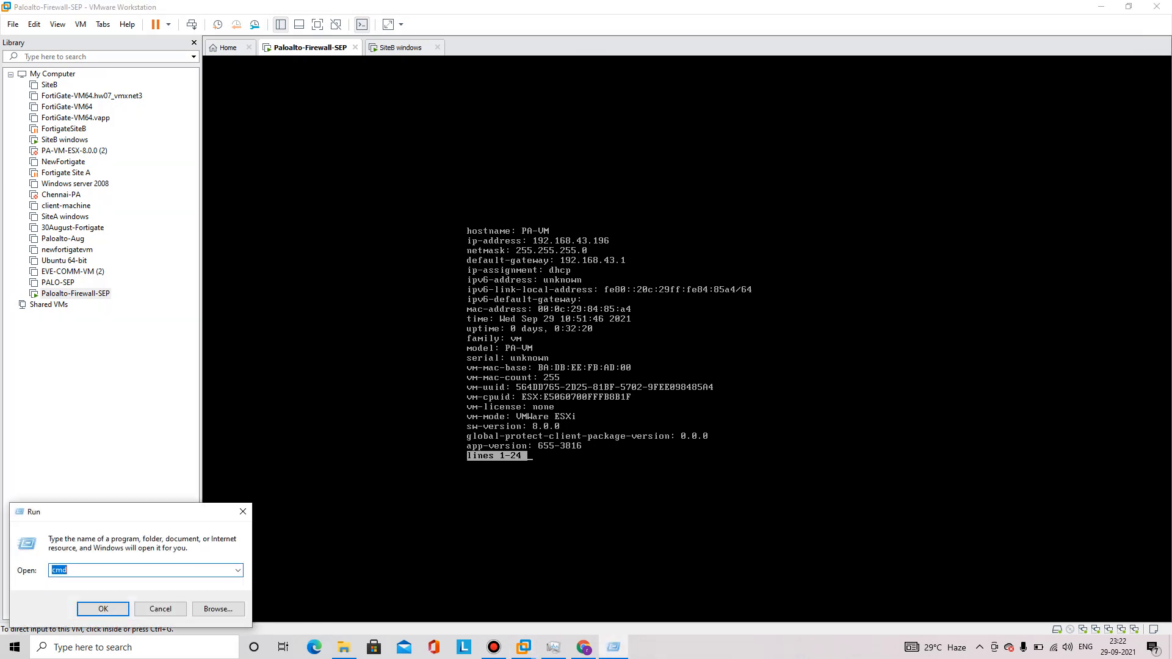
{"action": "type", "text": "cmd"}
{"action": "key", "text": "Return"}
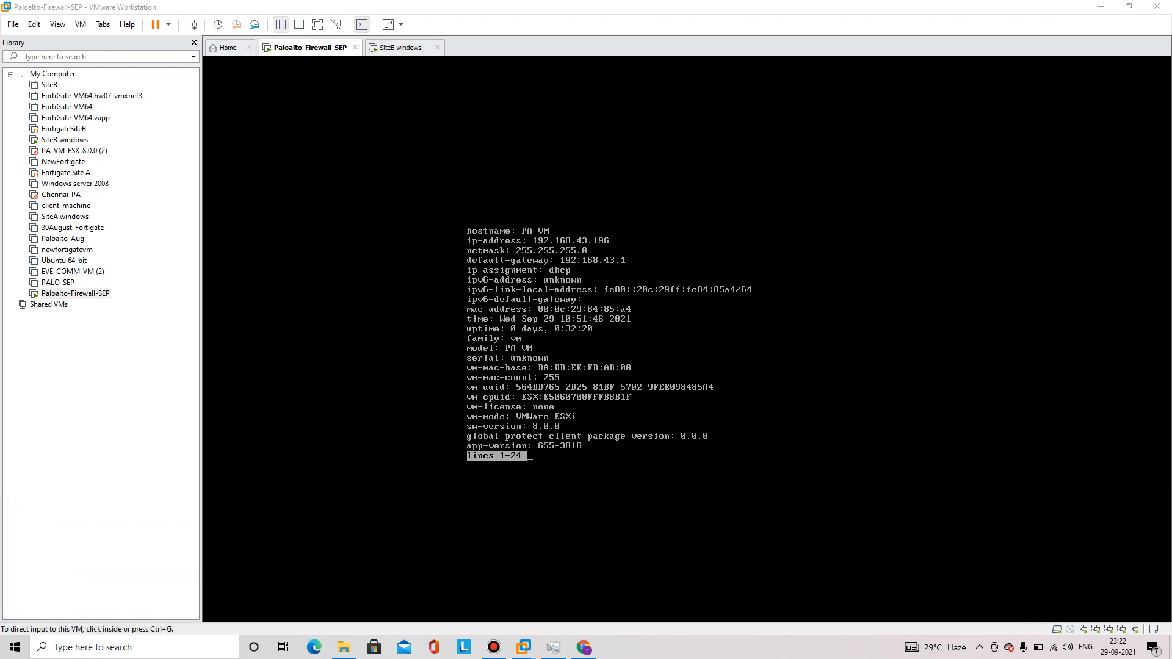
{"action": "type", "text": "ipco"}
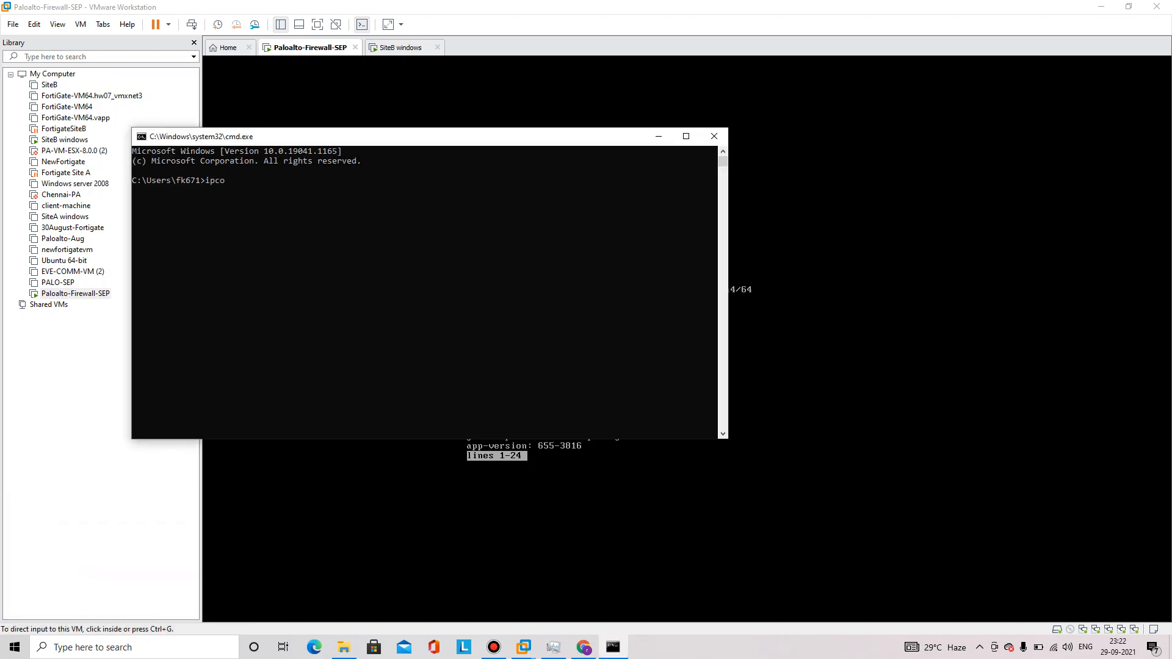
{"action": "type", "text": "nfig"}
List the host PC's address 192.168.43.216 and move the command window aside
{"action": "key", "text": "Return"}
{"action": "type", "text": "\\"}
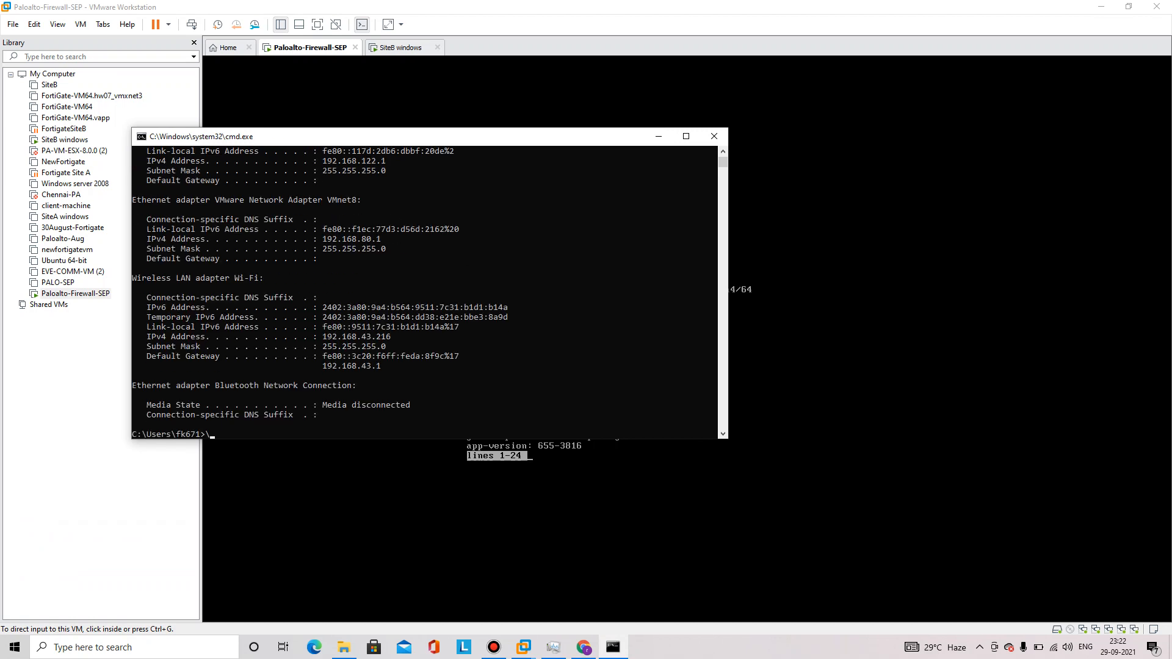
{"action": "left_click_drag", "start_coordinate": [431, 136], "coordinate": [888, 202]}
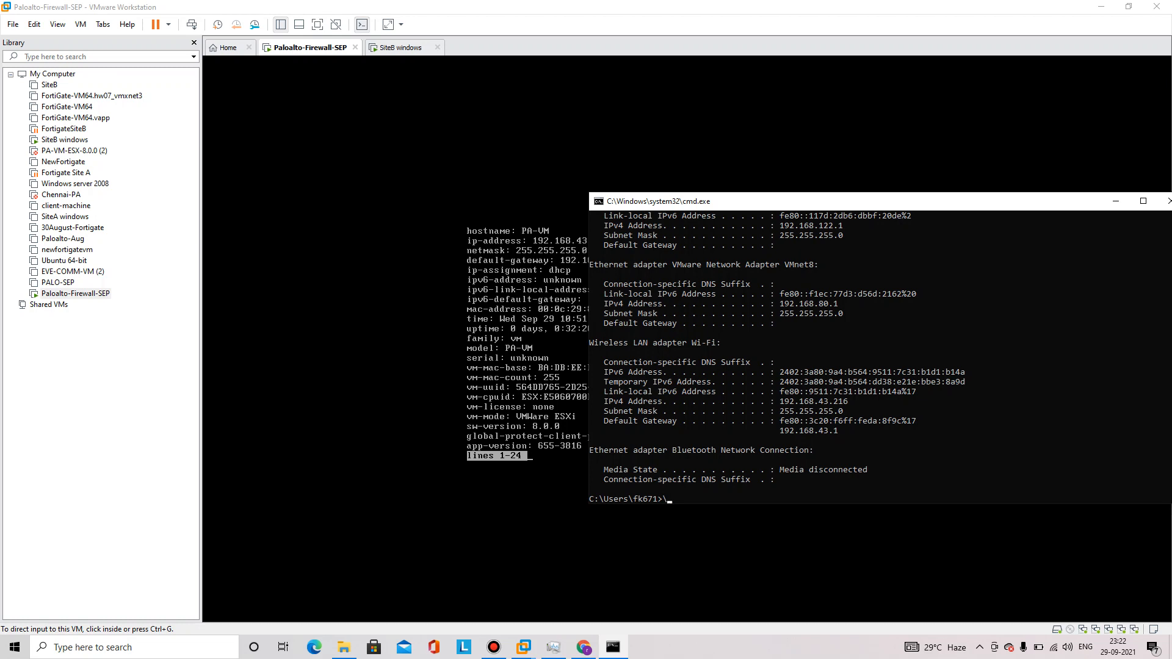
{"action": "left_click_drag", "start_coordinate": [889, 202], "coordinate": [952, 202]}
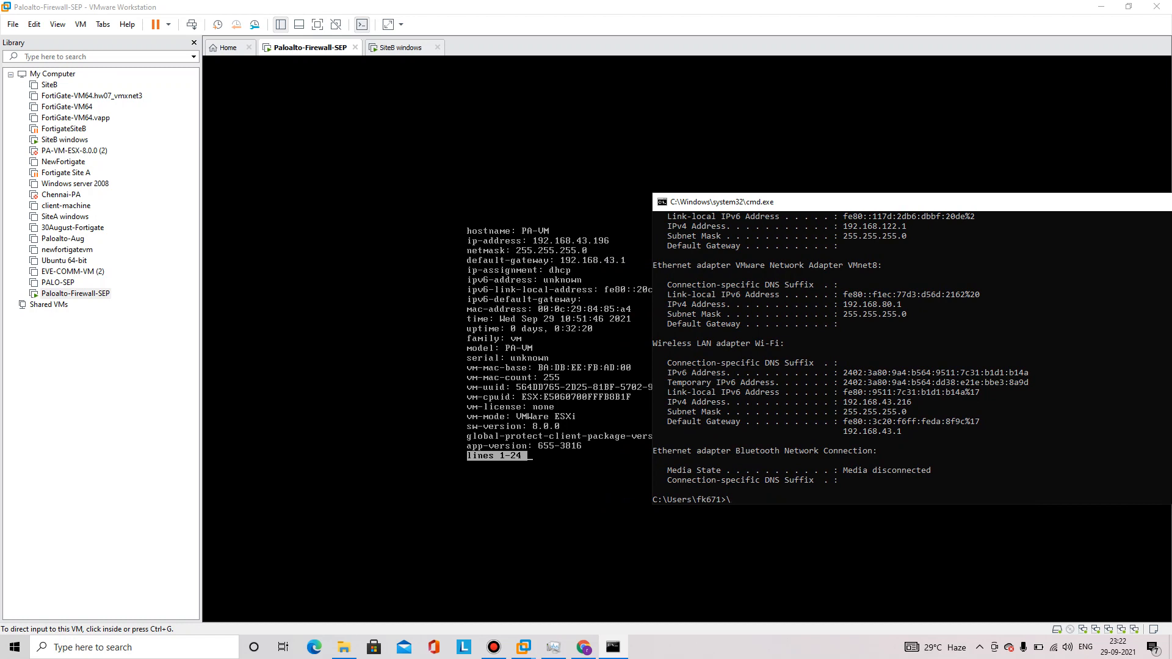
Ping 192.168.43.196 with 0% loss, then return to the PAN-OS login page
{"action": "type", "text": "ping 192.168.43.196"}
{"action": "key", "text": "Return"}
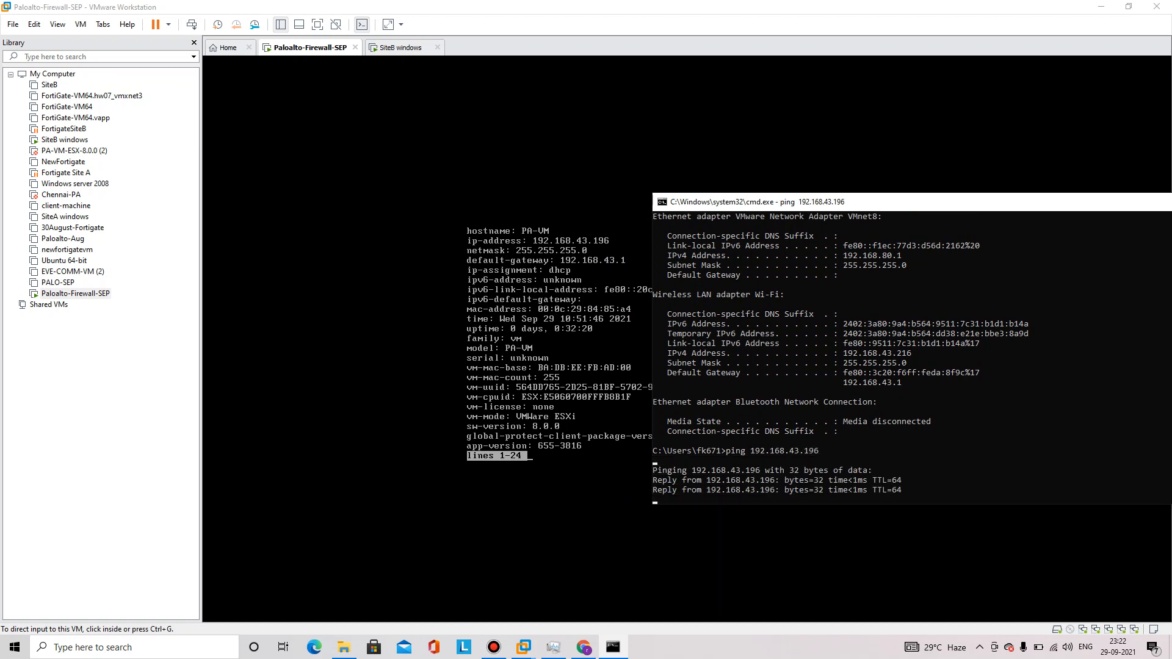
{"action": "key", "text": "ctrl+c"}
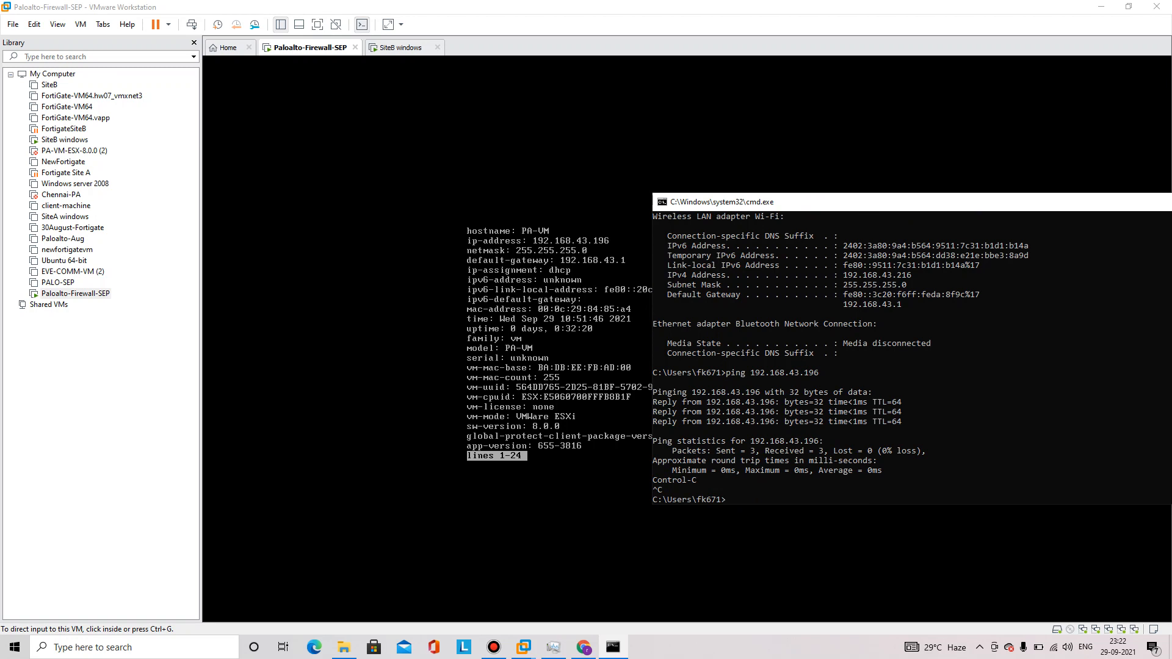
{"action": "key", "text": "alt+Tab"}
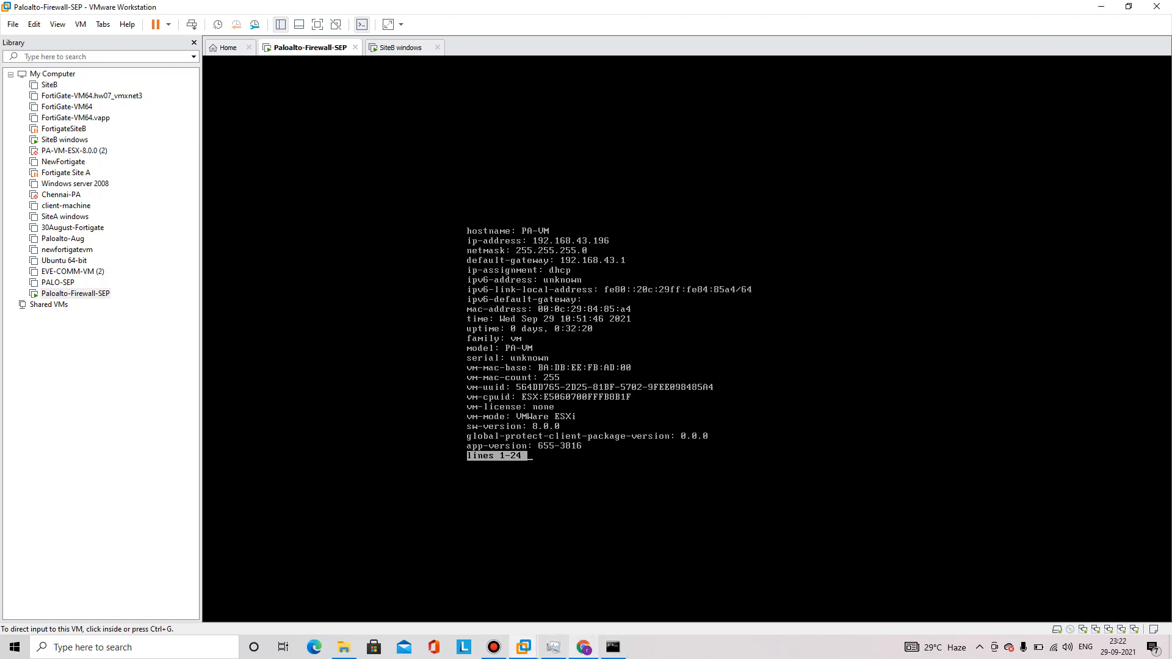
{"action": "left_click", "coordinate": [583, 647]}
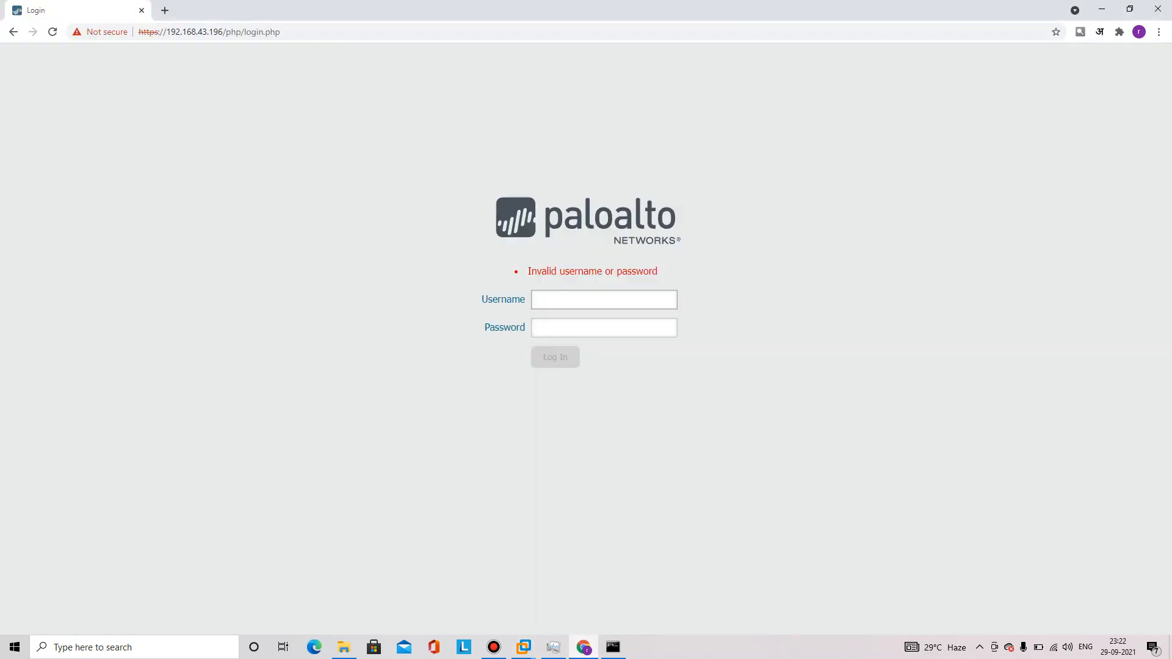
Sign in to PAN-OS as admin with the default password and accept the default-credentials warning
{"action": "type", "text": "admin"}
{"action": "key", "text": "Tab"}
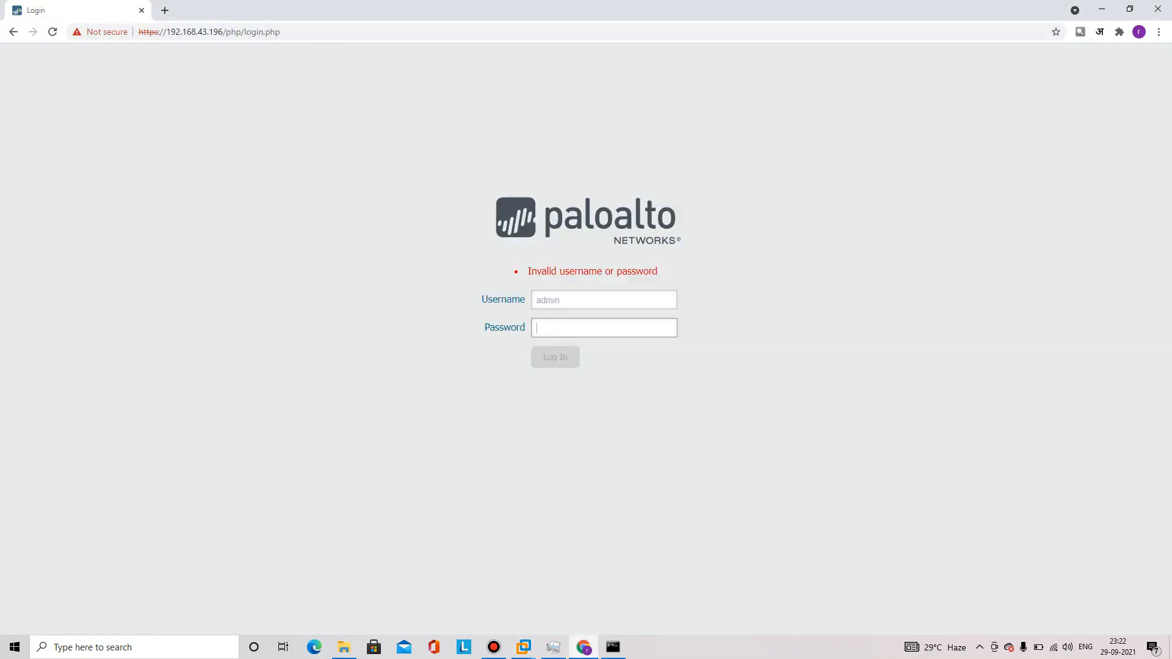
{"action": "type", "text": "admin"}
{"action": "key", "text": "Return"}
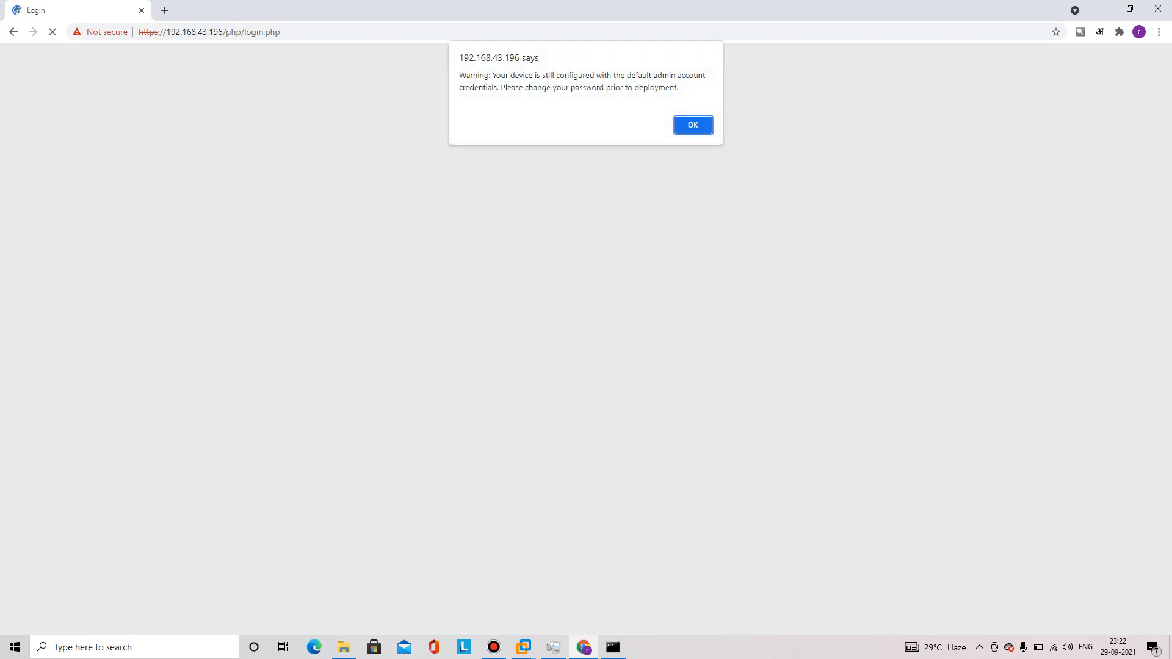
{"action": "key", "text": "Return"}
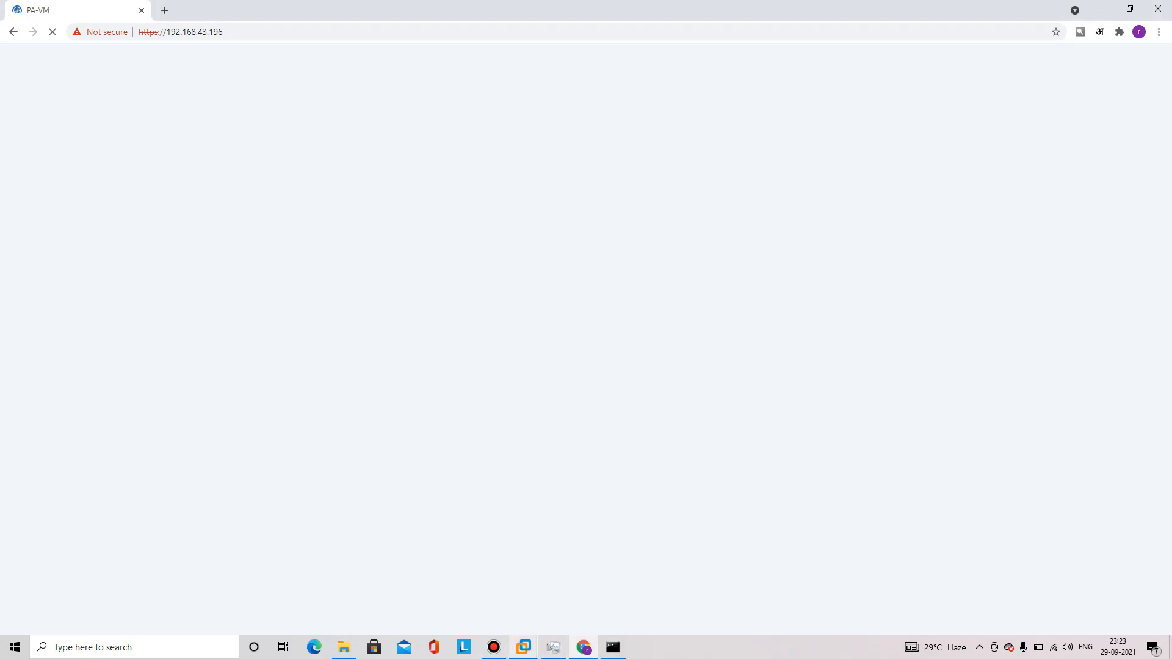
{"action": "mouse_move", "coordinate": [523, 646]}
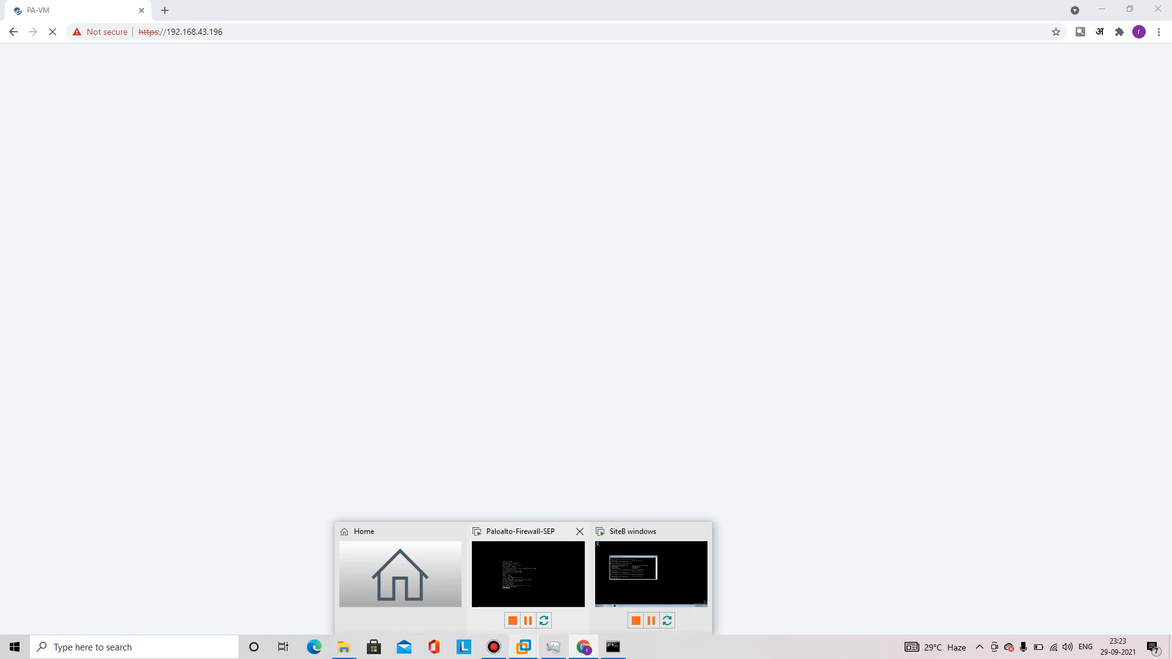
Check the SiteB VM's 192.168.1.11 address and 192.168.1.1 gateway, then go back to the dashboard
{"action": "left_click", "coordinate": [635, 567]}
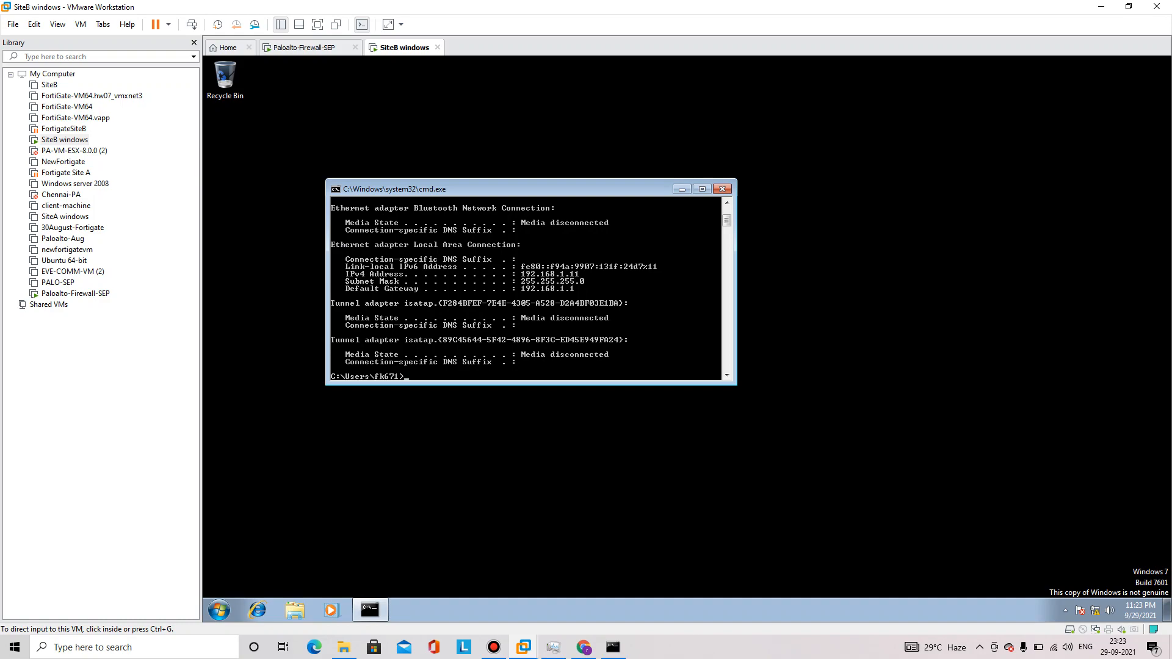
{"action": "left_click", "coordinate": [584, 647]}
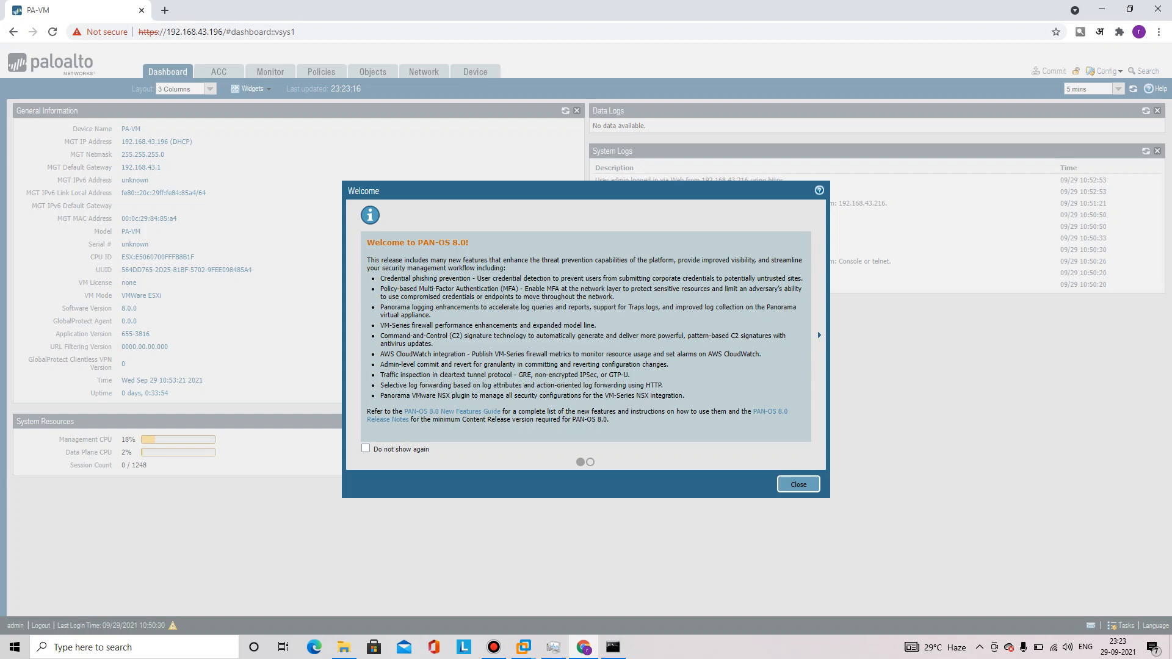
Close the Welcome dialog and view the Network > Zones list (Inside, Outside, Inside-Zone, Outside-Zone)
{"action": "left_click", "coordinate": [798, 485]}
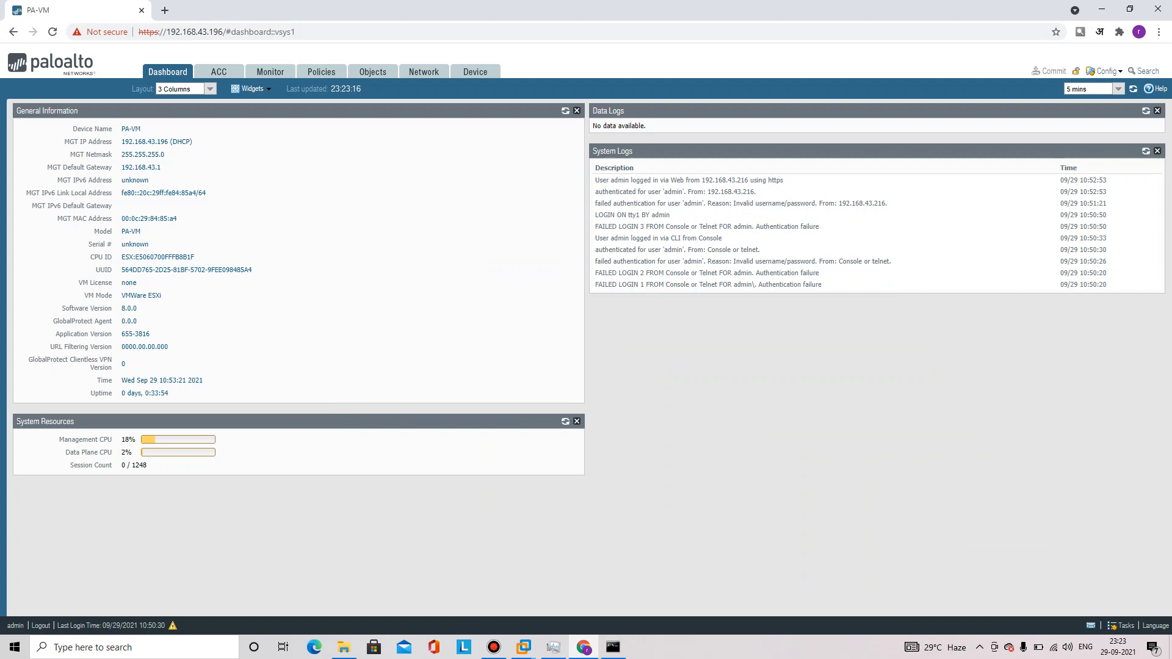
{"action": "left_click", "coordinate": [424, 73]}
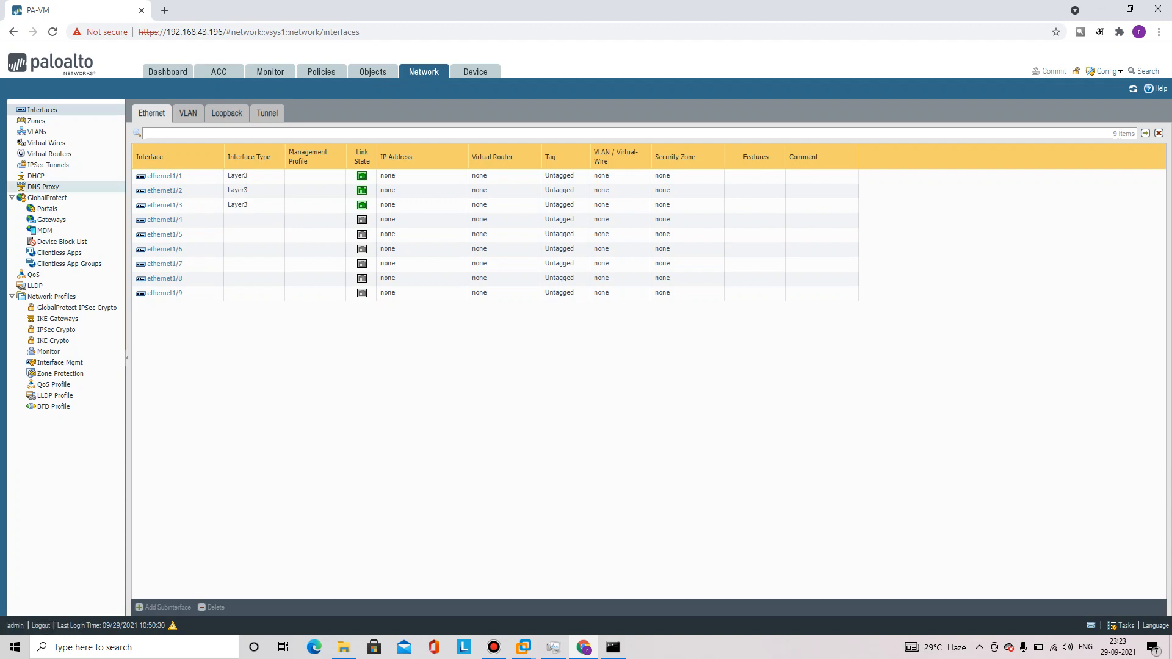
{"action": "left_click", "coordinate": [36, 121]}
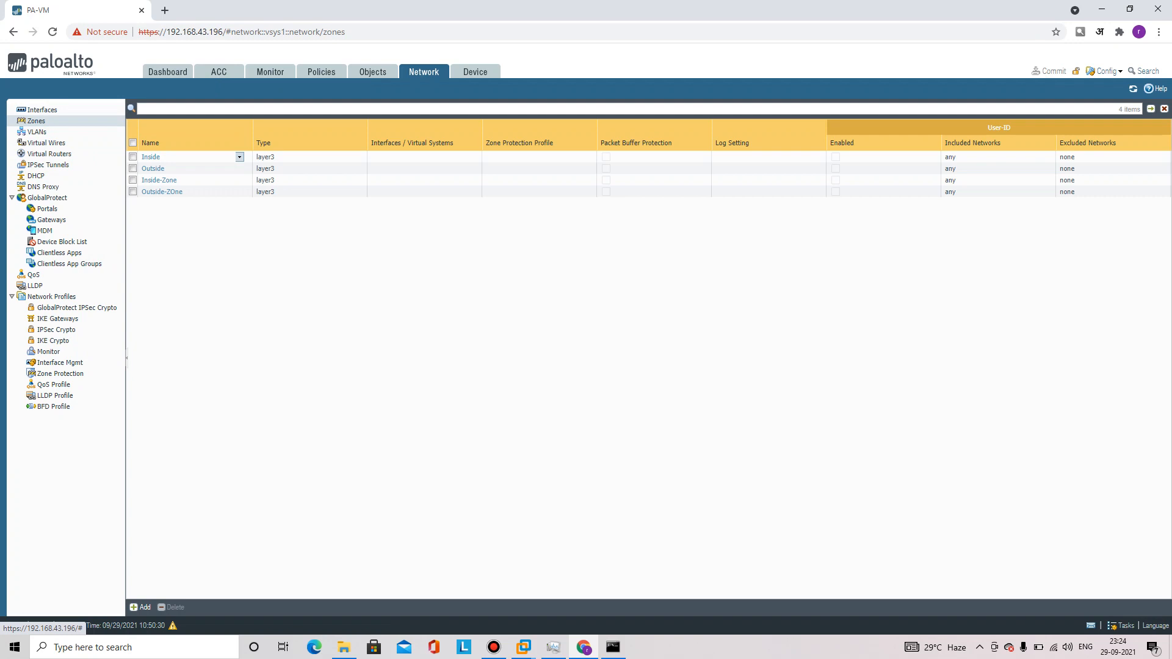
Delete the four old zones: Inside, Outside, Inside-Zone and Outside-ZOne
{"action": "left_click", "coordinate": [133, 157]}
{"action": "left_click", "coordinate": [132, 168]}
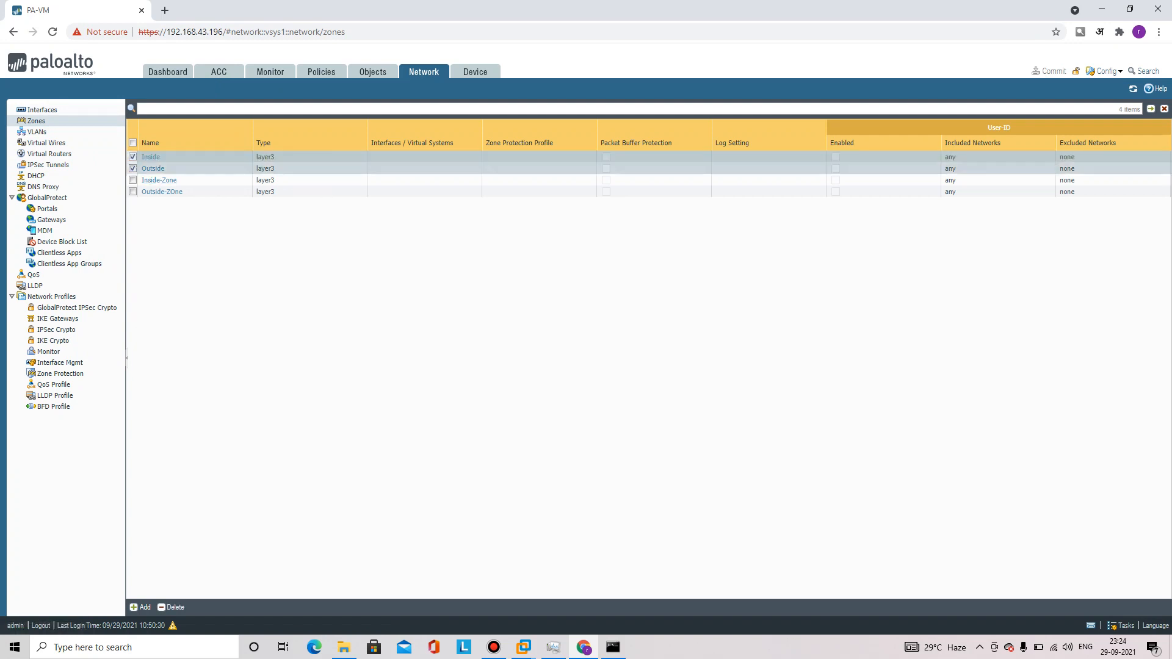
{"action": "left_click", "coordinate": [133, 180]}
{"action": "left_click", "coordinate": [133, 192]}
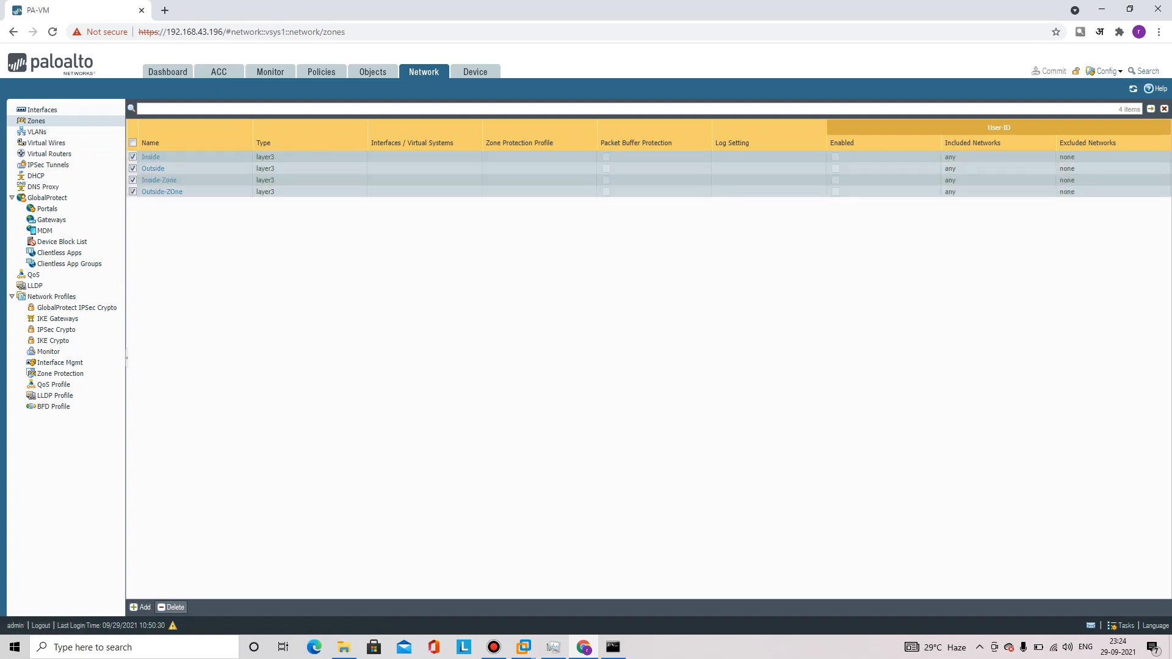
{"action": "left_click", "coordinate": [171, 608]}
{"action": "left_click", "coordinate": [563, 381]}
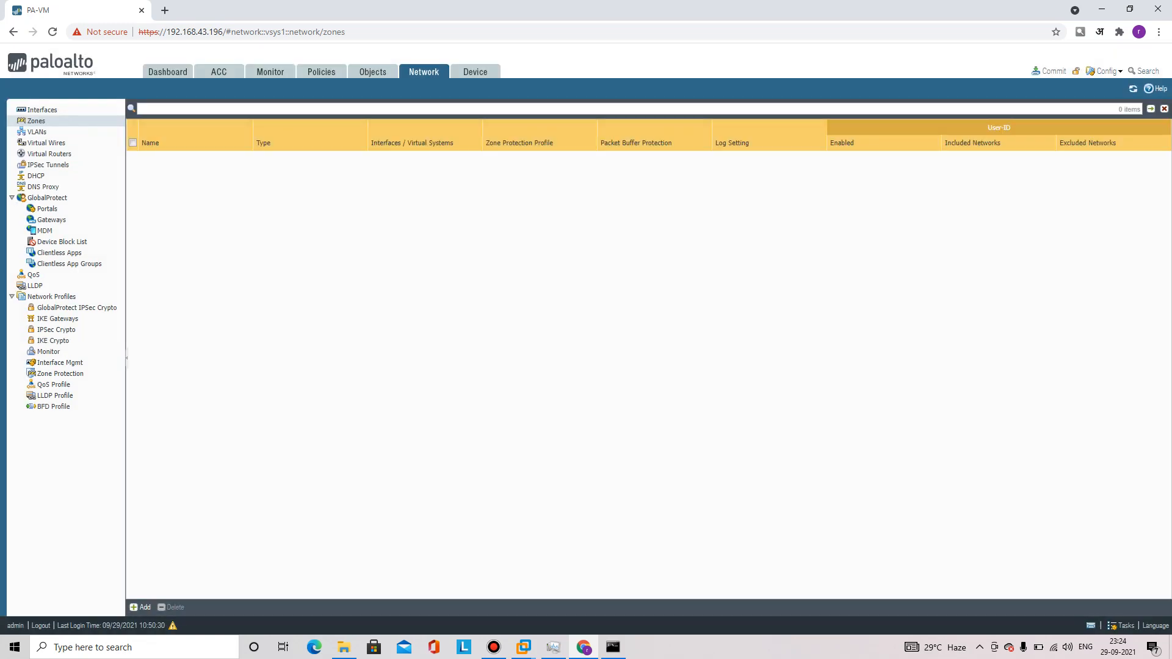
Create the Layer3 zones Inside-ZOne and Outside-Zone
{"action": "left_click", "coordinate": [141, 607]}
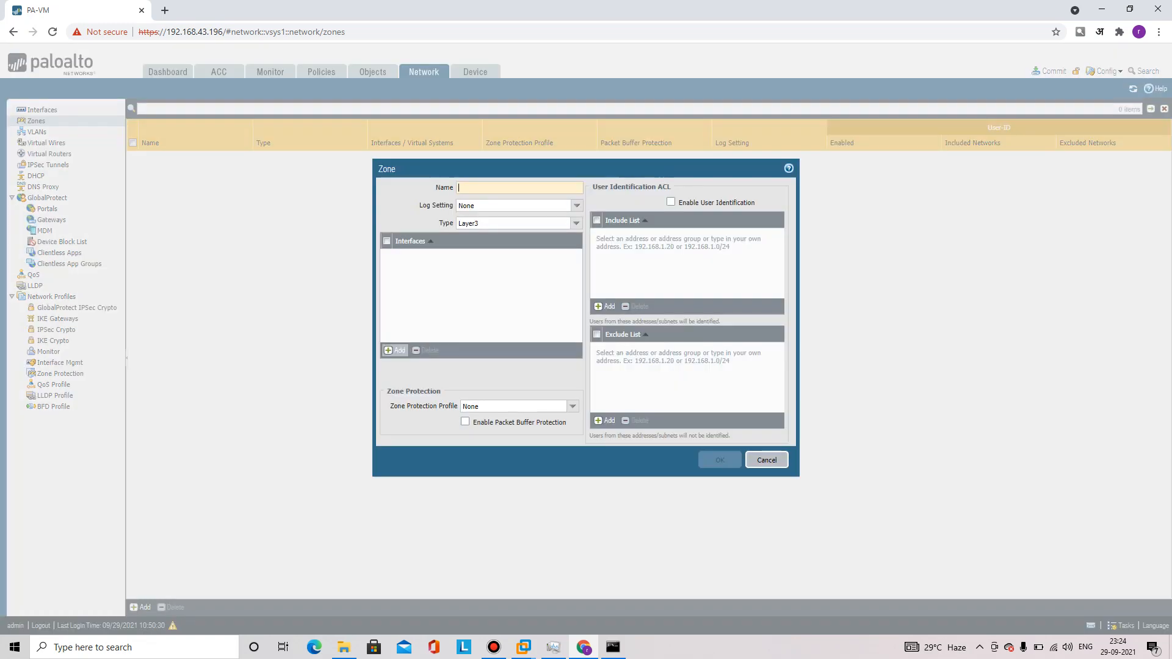
{"action": "type", "text": "Inside"}
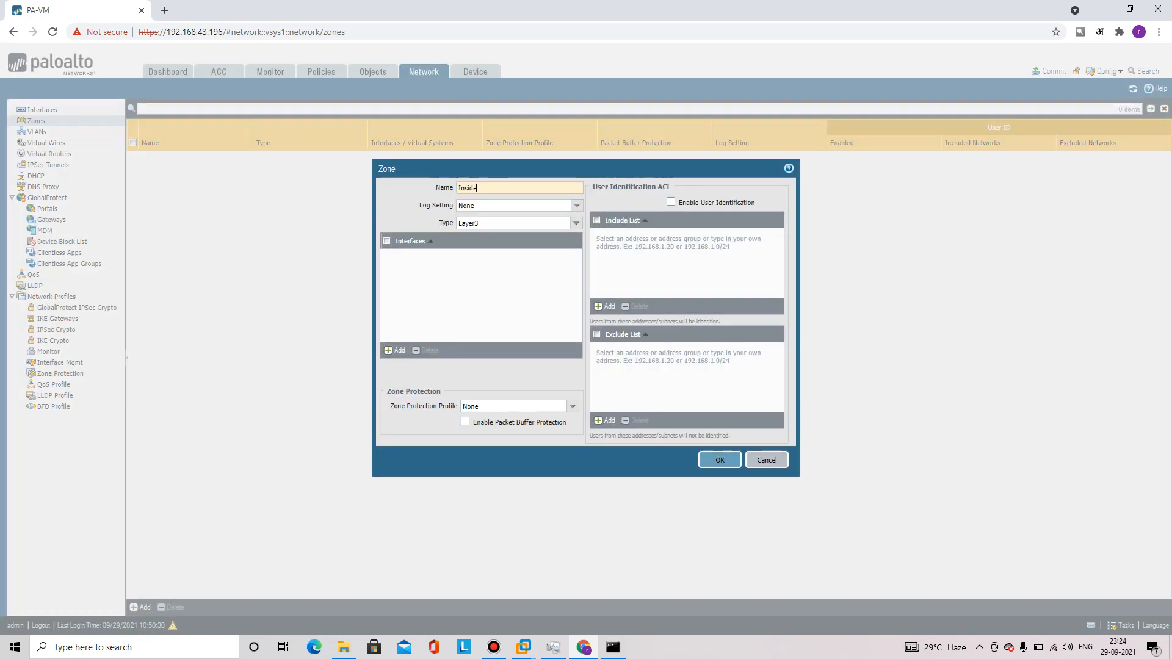
{"action": "type", "text": "-ZOne"}
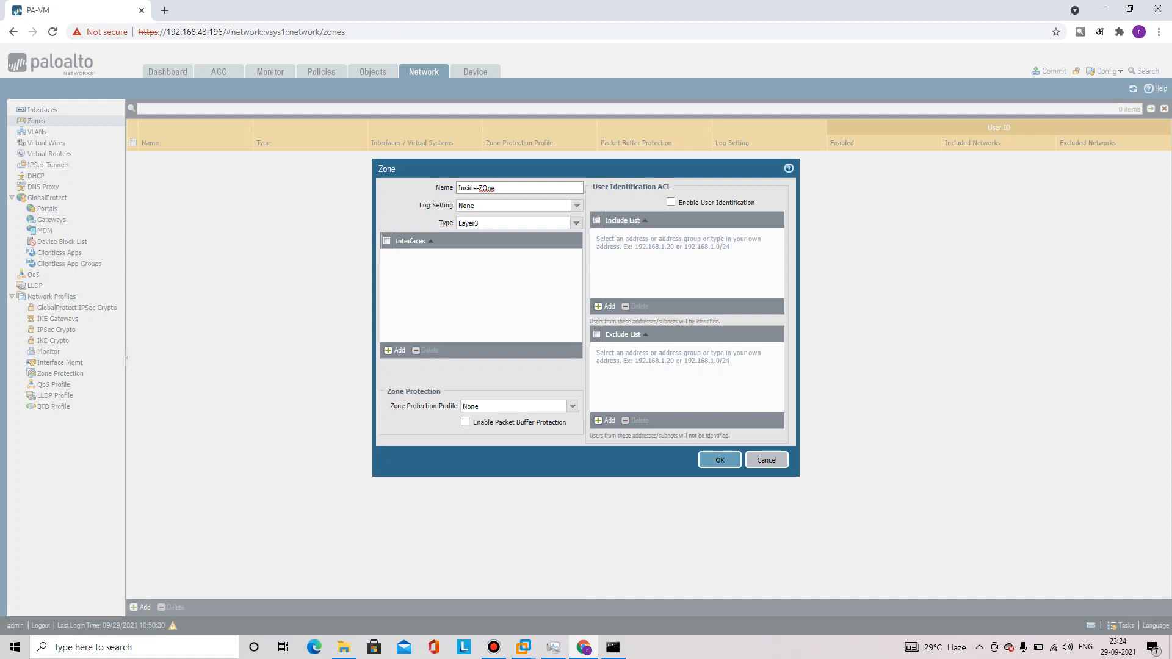
{"action": "left_click", "coordinate": [720, 460]}
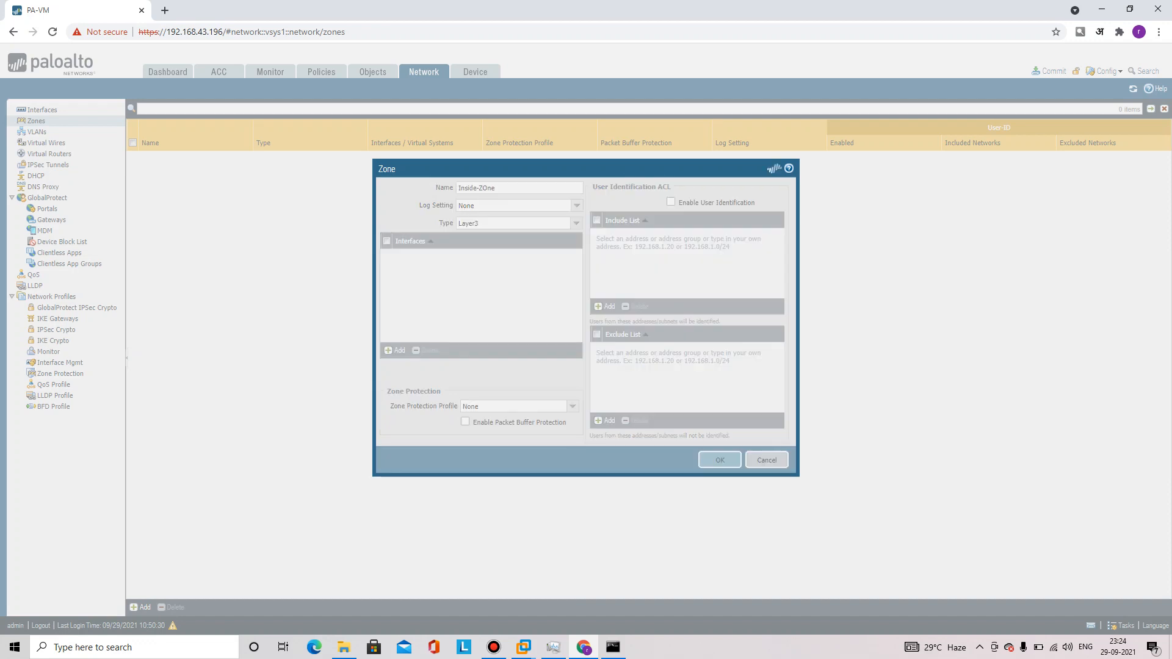
{"action": "left_click", "coordinate": [140, 608]}
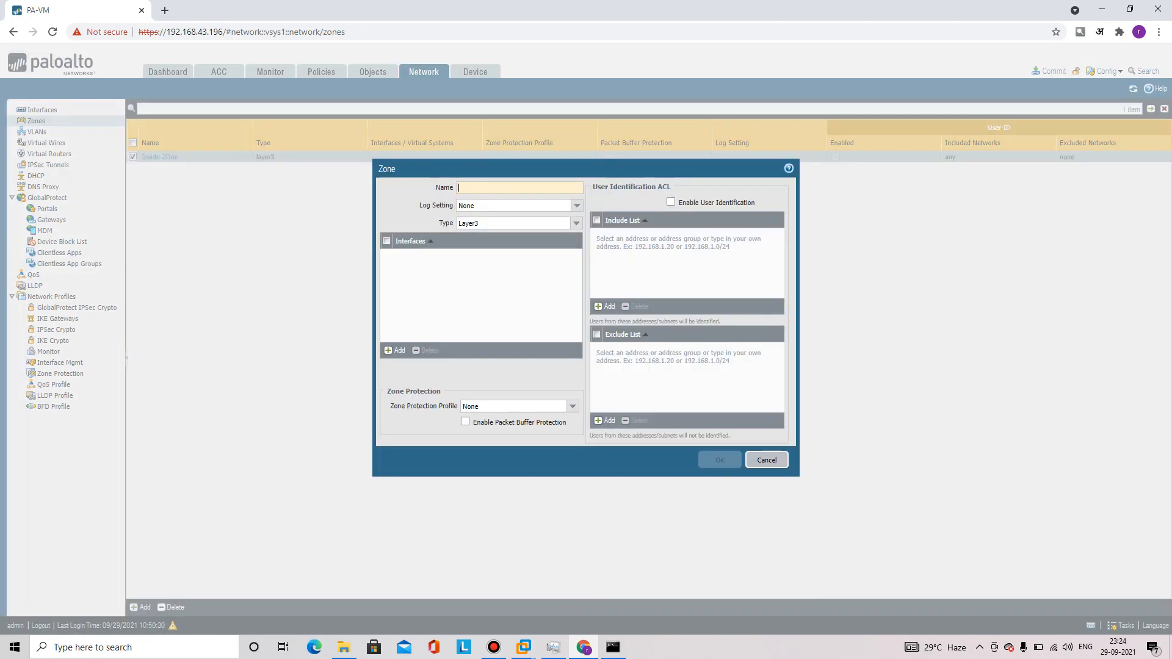
{"action": "type", "text": "Outside"}
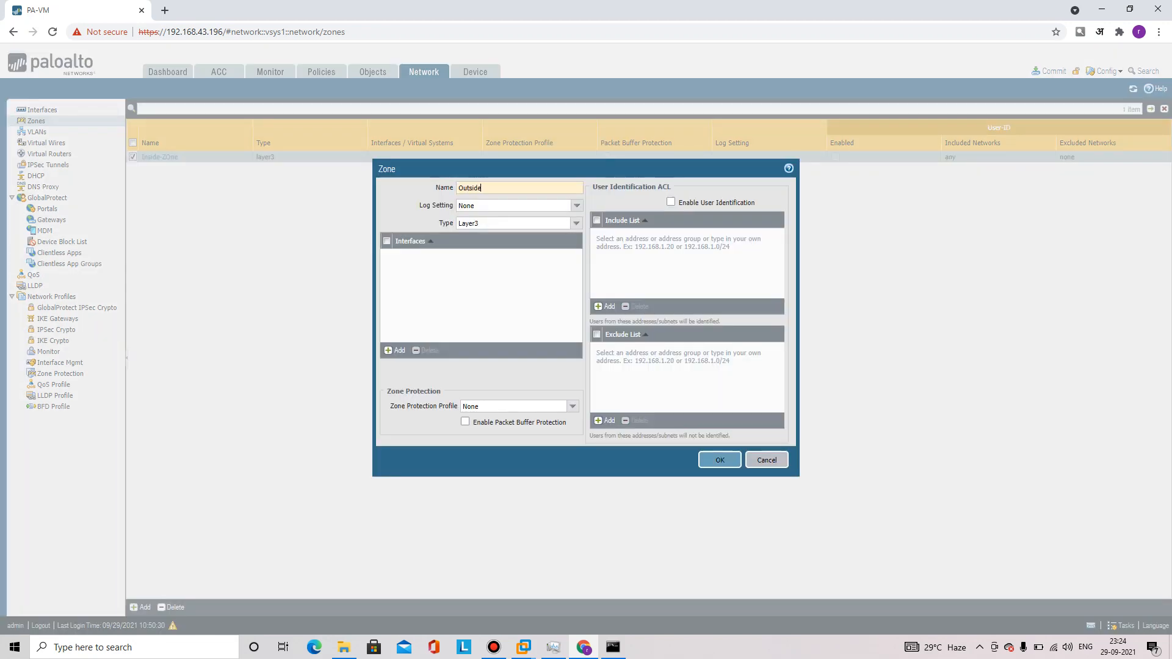
{"action": "type", "text": "-One"}
{"action": "key", "text": "BackSpace"}
{"action": "key", "text": "BackSpace"}
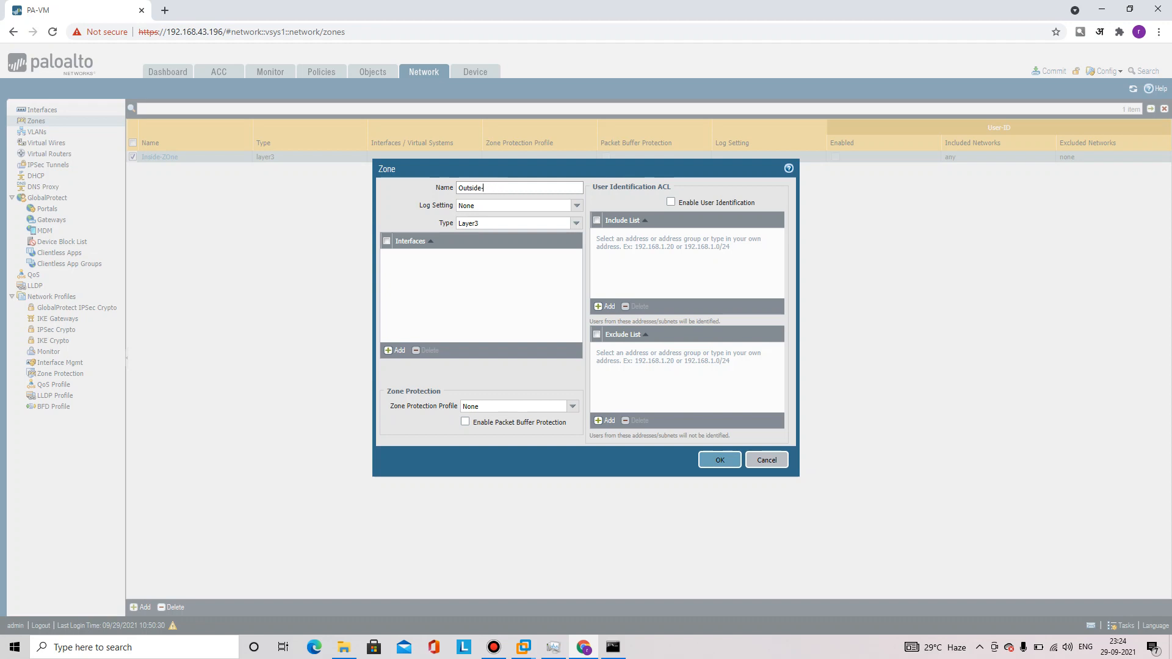
{"action": "type", "text": "Zone"}
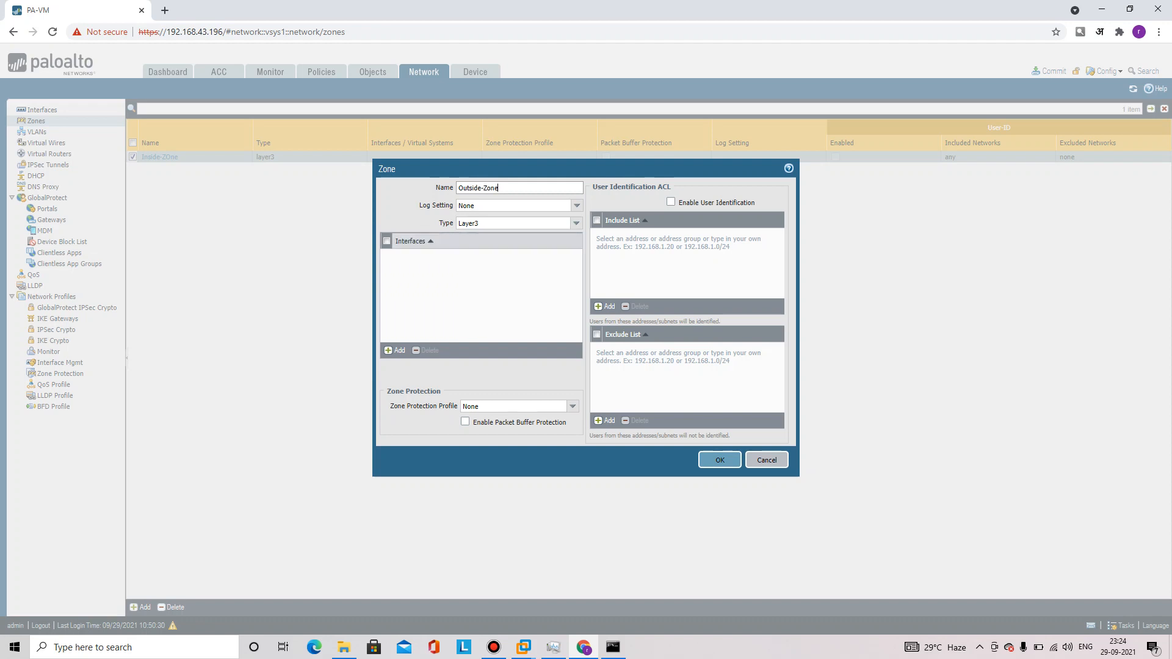
{"action": "left_click", "coordinate": [719, 461]}
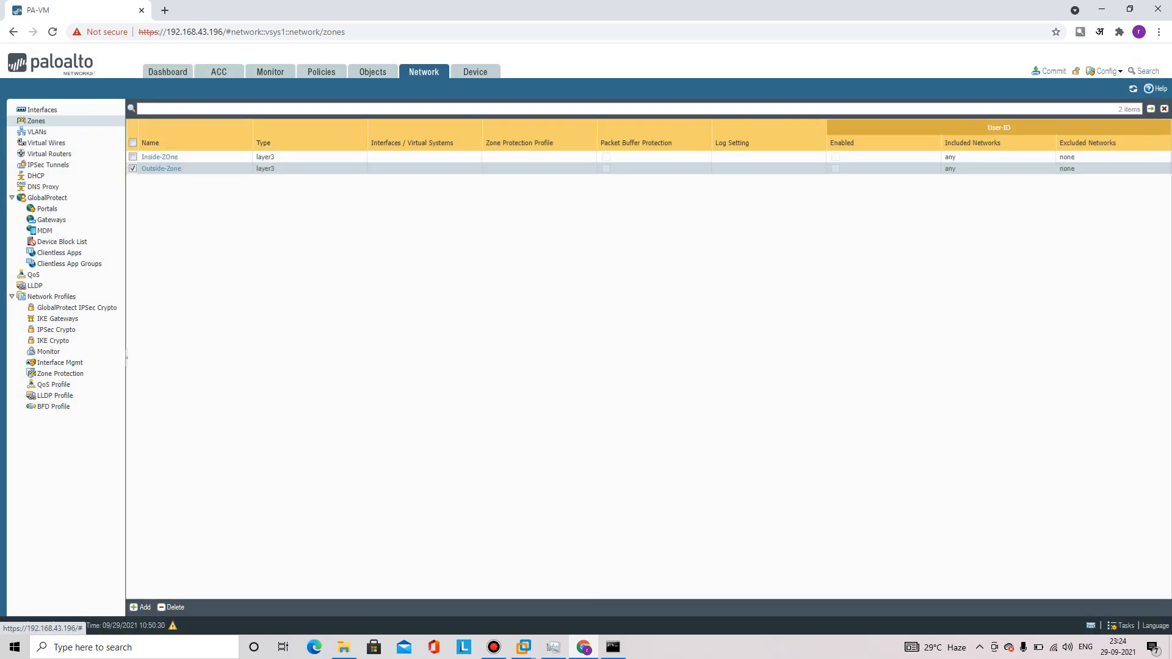
Go to Network > Interfaces and view ethernet1/1's settings without changing anything
{"action": "left_click", "coordinate": [42, 110]}
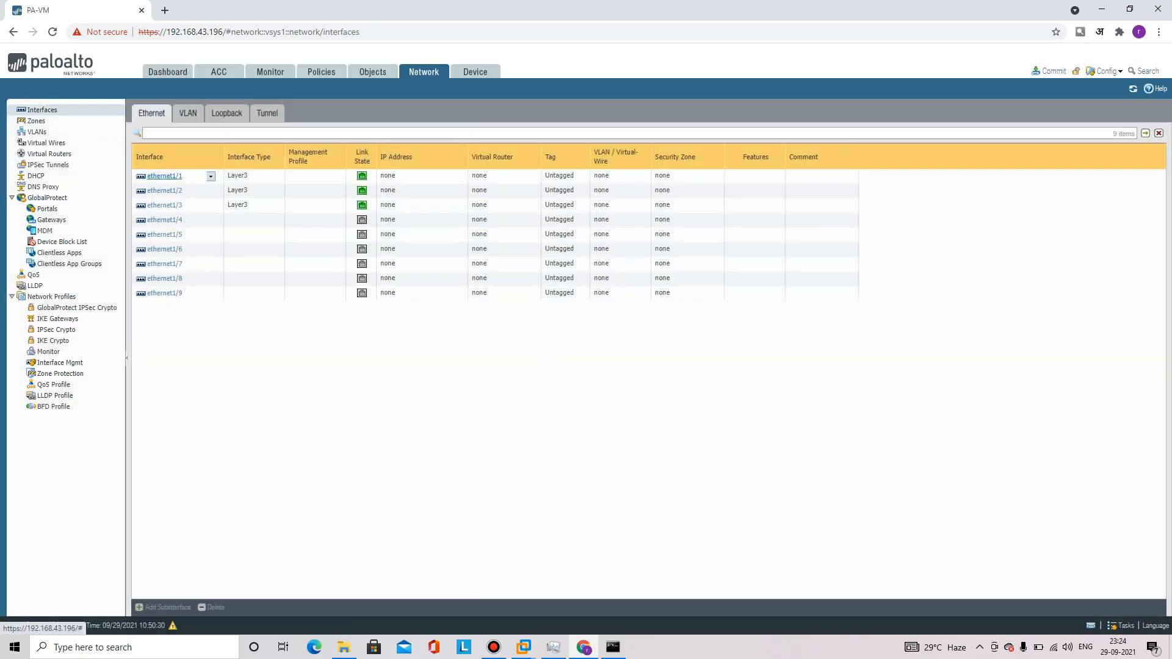
{"action": "left_click", "coordinate": [164, 176]}
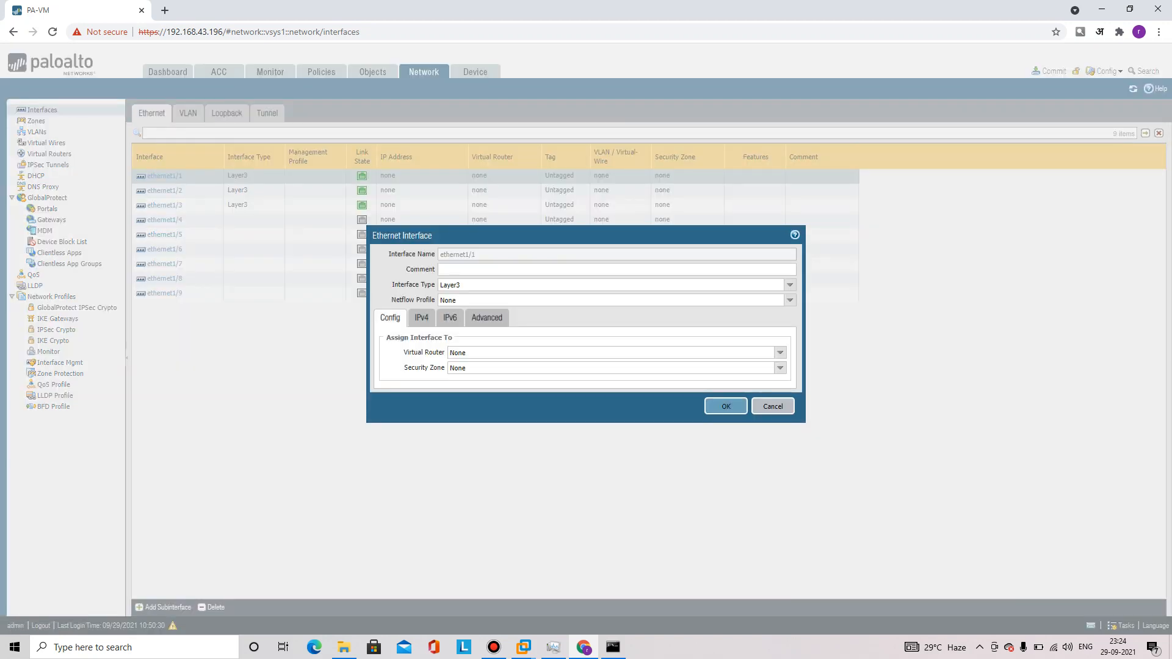
{"action": "left_click", "coordinate": [773, 406]}
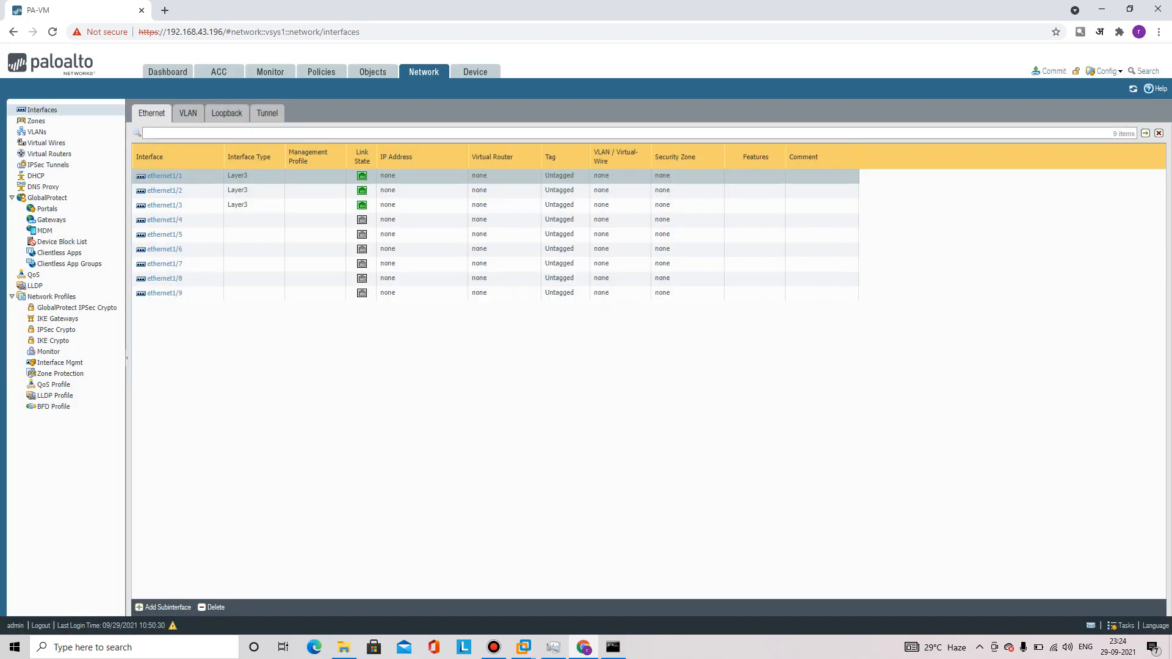
Sketch the network topology over the interfaces page with the annotation pen
{"action": "left_click", "coordinate": [696, 8]}
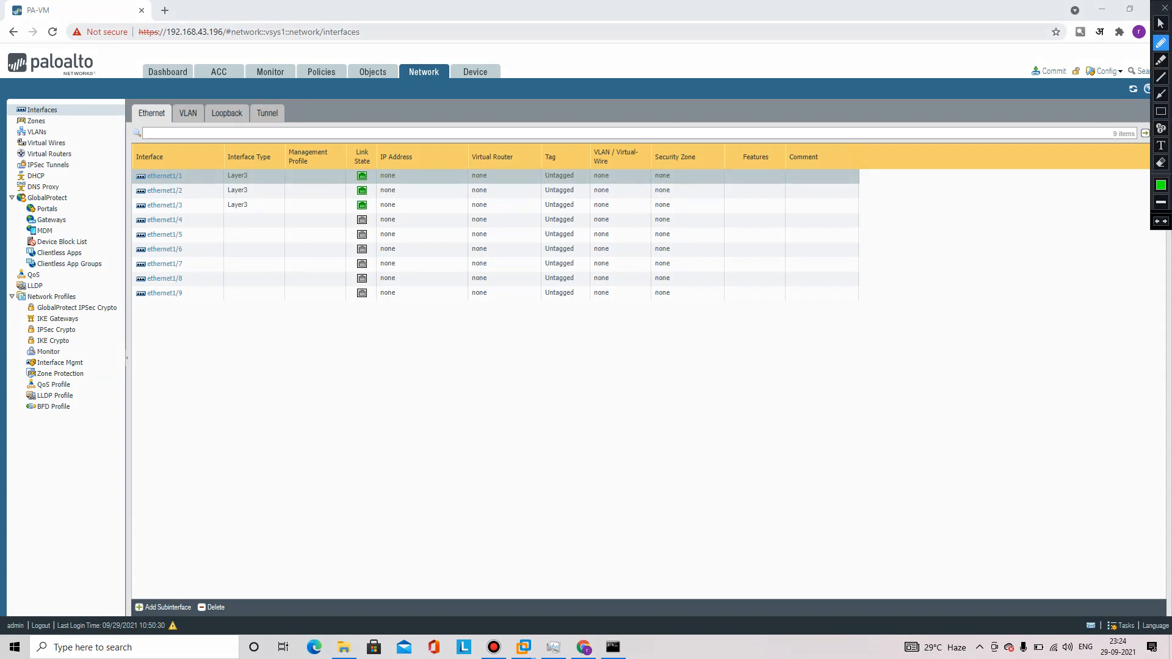
{"action": "mouse_move", "coordinate": [197, 176]}
{"action": "left_mouse_down"}
{"action": "mouse_move", "coordinate": [291, 162]}
{"action": "mouse_move", "coordinate": [726, 191]}
{"action": "mouse_move", "coordinate": [980, 187]}
{"action": "left_mouse_up"}
{"action": "left_click_drag", "start_coordinate": [1008, 174], "coordinate": [1006, 243]}
{"action": "mouse_move", "coordinate": [1002, 203]}
{"action": "left_mouse_down"}
{"action": "mouse_move", "coordinate": [1040, 171]}
{"action": "mouse_move", "coordinate": [1008, 250]}
{"action": "mouse_move", "coordinate": [989, 256]}
{"action": "mouse_move", "coordinate": [1051, 282]}
{"action": "left_mouse_up"}
{"action": "left_click_drag", "start_coordinate": [1055, 240], "coordinate": [1048, 283]}
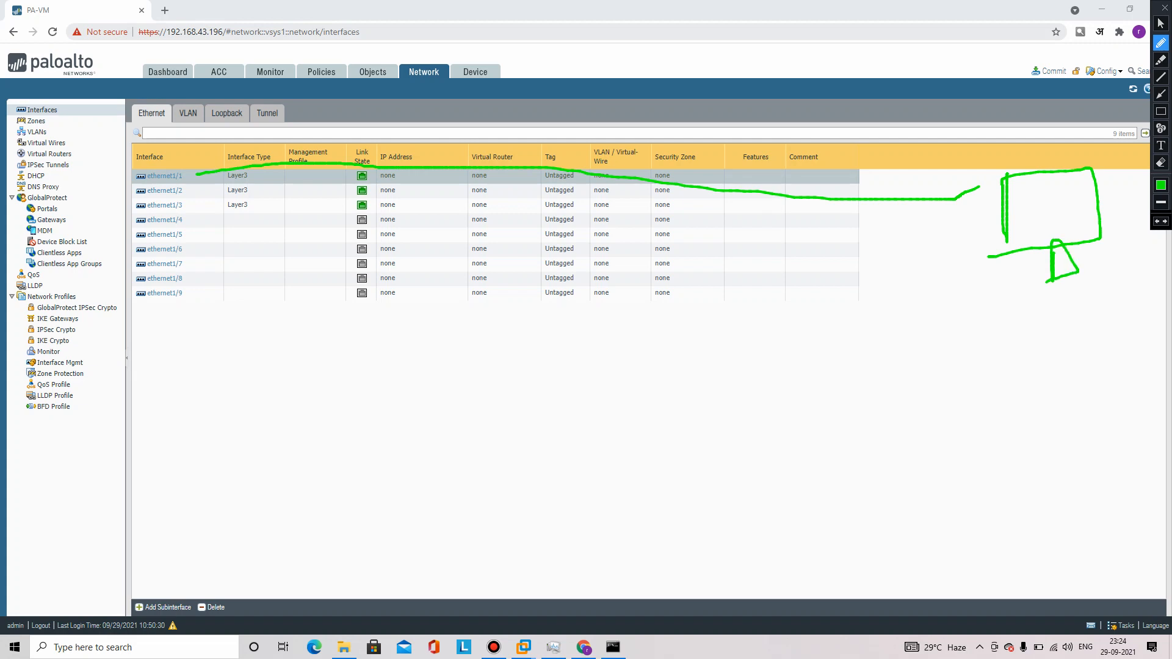
{"action": "mouse_move", "coordinate": [1007, 100]}
{"action": "left_mouse_down"}
{"action": "mouse_move", "coordinate": [1012, 137]}
{"action": "mouse_move", "coordinate": [1044, 120]}
{"action": "left_mouse_up"}
{"action": "mouse_move", "coordinate": [1105, 86]}
{"action": "left_mouse_down"}
{"action": "mouse_move", "coordinate": [1107, 112]}
{"action": "mouse_move", "coordinate": [1063, 156]}
{"action": "left_mouse_up"}
{"action": "left_click_drag", "start_coordinate": [1071, 138], "coordinate": [1073, 157]}
{"action": "mouse_move", "coordinate": [882, 139]}
{"action": "left_mouse_down"}
{"action": "mouse_move", "coordinate": [883, 169]}
{"action": "mouse_move", "coordinate": [898, 169]}
{"action": "left_mouse_up"}
{"action": "mouse_move", "coordinate": [902, 149]}
{"action": "left_mouse_down"}
{"action": "mouse_move", "coordinate": [912, 161]}
{"action": "mouse_move", "coordinate": [920, 127]}
{"action": "mouse_move", "coordinate": [925, 166]}
{"action": "mouse_move", "coordinate": [959, 163]}
{"action": "mouse_move", "coordinate": [1004, 128]}
{"action": "mouse_move", "coordinate": [1027, 165]}
{"action": "left_mouse_up"}
{"action": "left_click", "coordinate": [950, 135]}
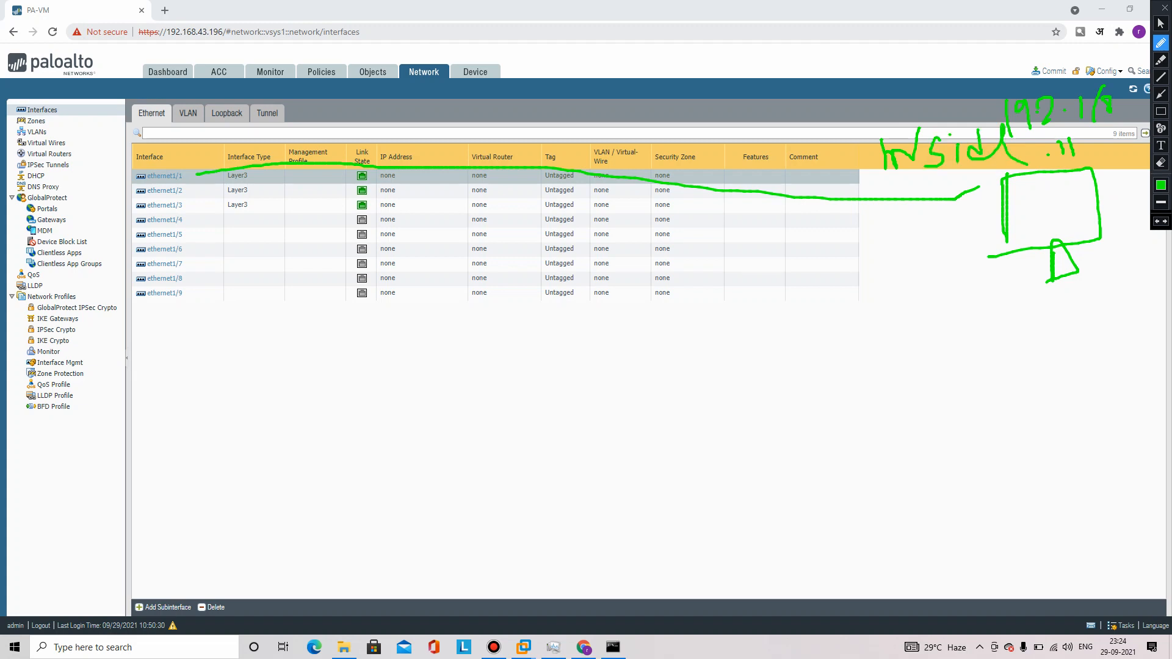
{"action": "mouse_move", "coordinate": [183, 193]}
{"action": "left_mouse_down"}
{"action": "mouse_move", "coordinate": [207, 192]}
{"action": "mouse_move", "coordinate": [202, 419]}
{"action": "left_mouse_up"}
{"action": "mouse_move", "coordinate": [220, 374]}
{"action": "left_mouse_down"}
{"action": "mouse_move", "coordinate": [231, 429]}
{"action": "mouse_move", "coordinate": [265, 367]}
{"action": "mouse_move", "coordinate": [265, 426]}
{"action": "left_mouse_up"}
{"action": "mouse_move", "coordinate": [273, 375]}
{"action": "left_mouse_down"}
{"action": "mouse_move", "coordinate": [279, 403]}
{"action": "mouse_move", "coordinate": [299, 417]}
{"action": "left_mouse_up"}
{"action": "left_click", "coordinate": [304, 386]}
{"action": "left_click_drag", "start_coordinate": [323, 357], "coordinate": [327, 393]}
{"action": "left_click", "coordinate": [353, 340]}
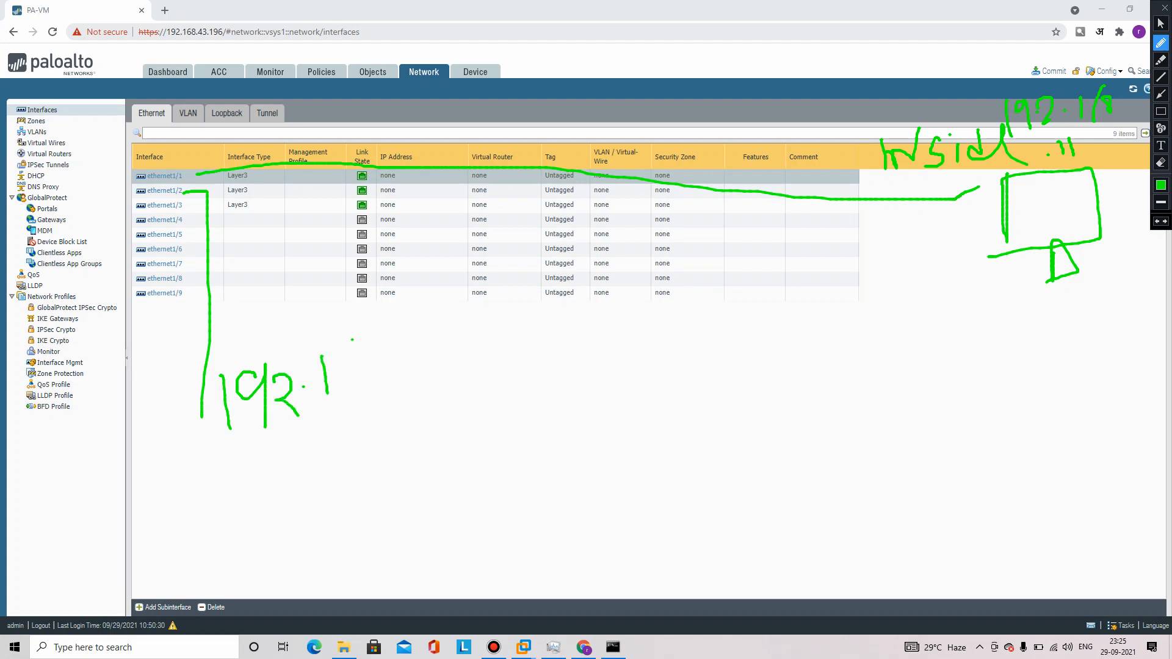
{"action": "mouse_move", "coordinate": [352, 340]}
{"action": "left_mouse_down"}
{"action": "mouse_move", "coordinate": [354, 373]}
{"action": "mouse_move", "coordinate": [403, 368]}
{"action": "mouse_move", "coordinate": [424, 386]}
{"action": "left_mouse_up"}
{"action": "mouse_move", "coordinate": [444, 346]}
{"action": "left_mouse_down"}
{"action": "mouse_move", "coordinate": [493, 350]}
{"action": "mouse_move", "coordinate": [502, 415]}
{"action": "left_mouse_up"}
{"action": "mouse_move", "coordinate": [503, 370]}
{"action": "left_mouse_down"}
{"action": "mouse_move", "coordinate": [560, 353]}
{"action": "mouse_move", "coordinate": [563, 414]}
{"action": "left_mouse_up"}
{"action": "left_click", "coordinate": [591, 383]}
{"action": "mouse_move", "coordinate": [638, 345]}
{"action": "left_mouse_down"}
{"action": "mouse_move", "coordinate": [629, 402]}
{"action": "mouse_move", "coordinate": [669, 395]}
{"action": "mouse_move", "coordinate": [710, 364]}
{"action": "mouse_move", "coordinate": [681, 362]}
{"action": "left_mouse_up"}
{"action": "mouse_move", "coordinate": [725, 346]}
{"action": "left_mouse_down"}
{"action": "mouse_move", "coordinate": [749, 378]}
{"action": "mouse_move", "coordinate": [734, 344]}
{"action": "left_mouse_up"}
{"action": "key", "text": "Escape"}
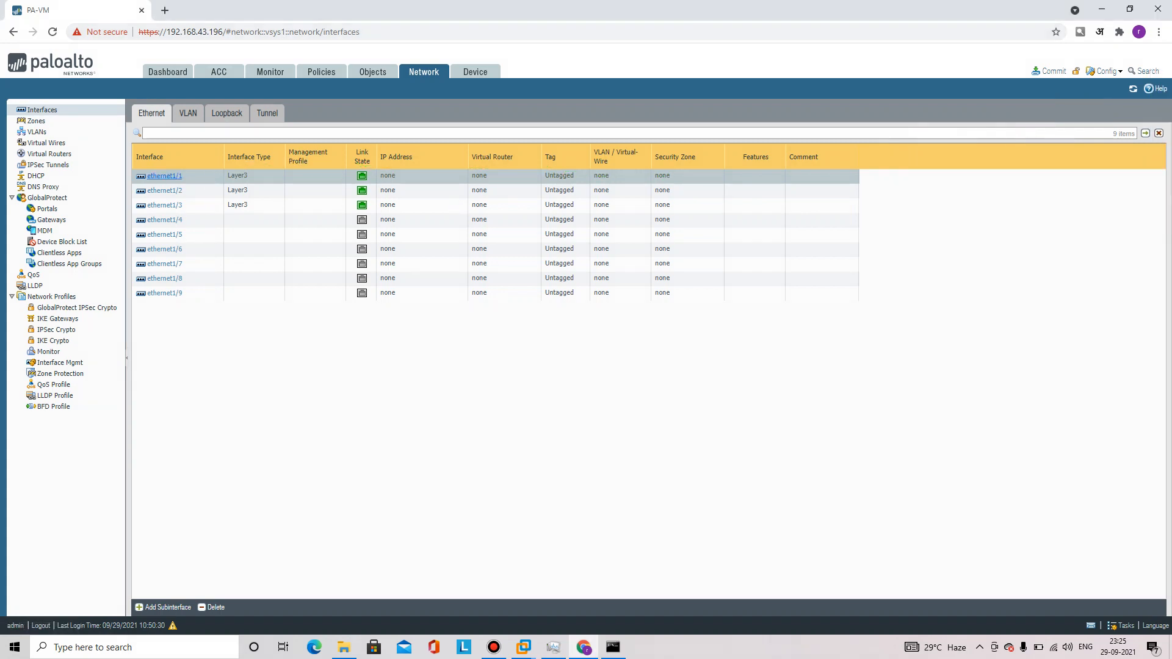
Put ethernet1/1 on the default virtual router and in the Inside-ZOne security zone
{"action": "left_click", "coordinate": [164, 177]}
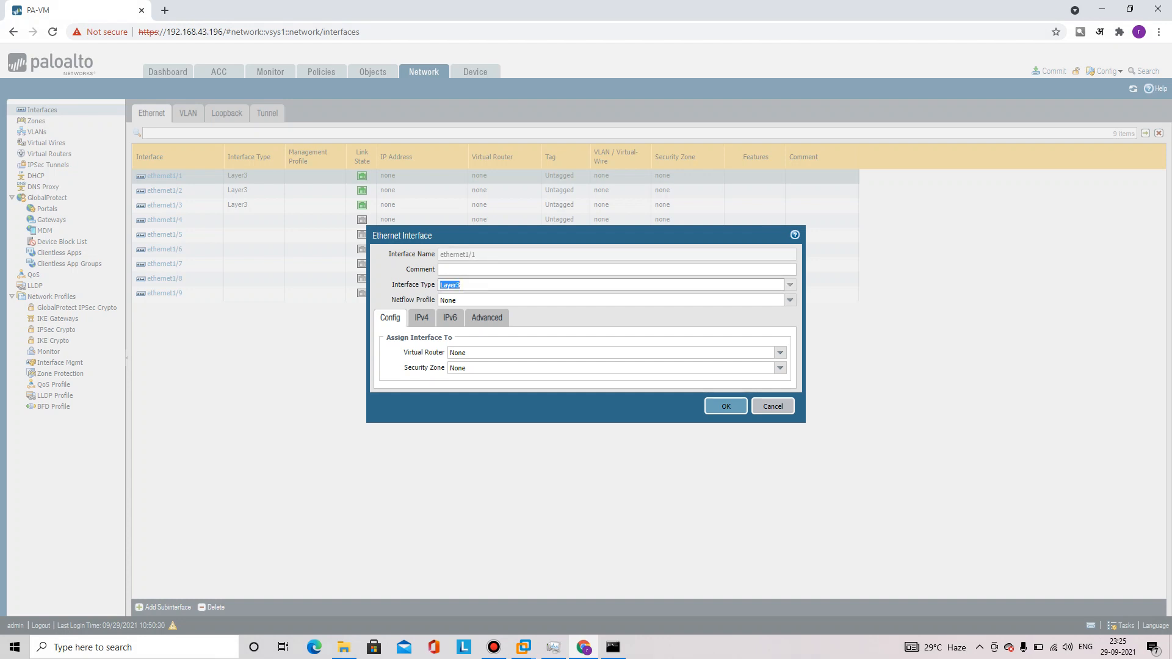
{"action": "left_click", "coordinate": [780, 353]}
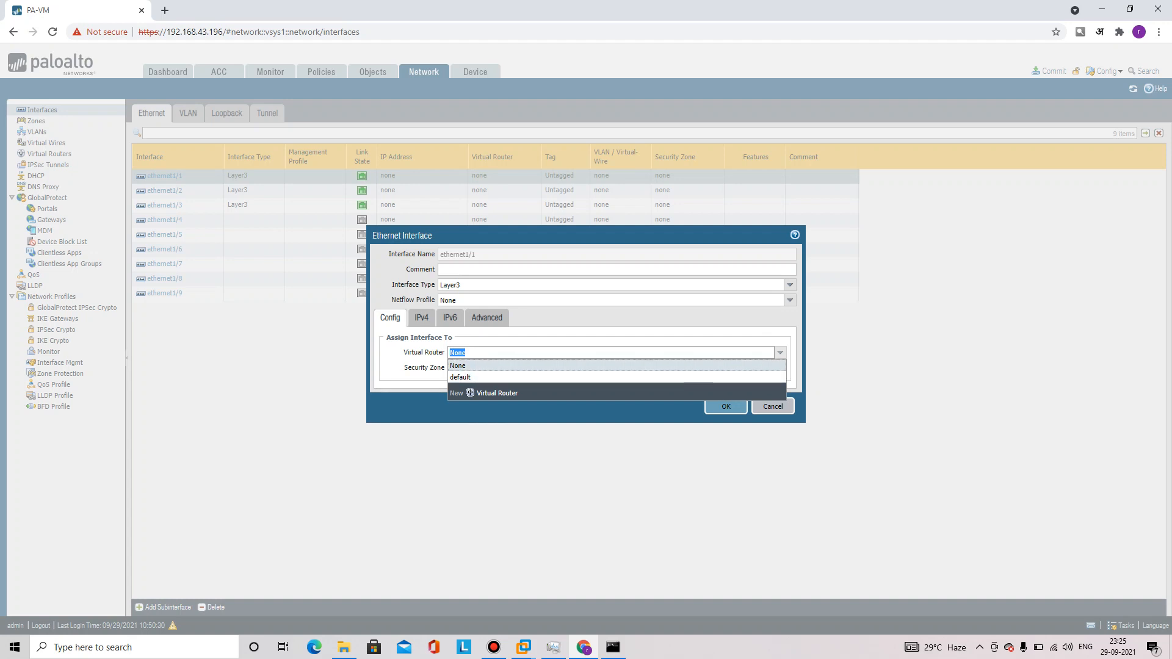
{"action": "key", "text": "Down"}
{"action": "key", "text": "Return"}
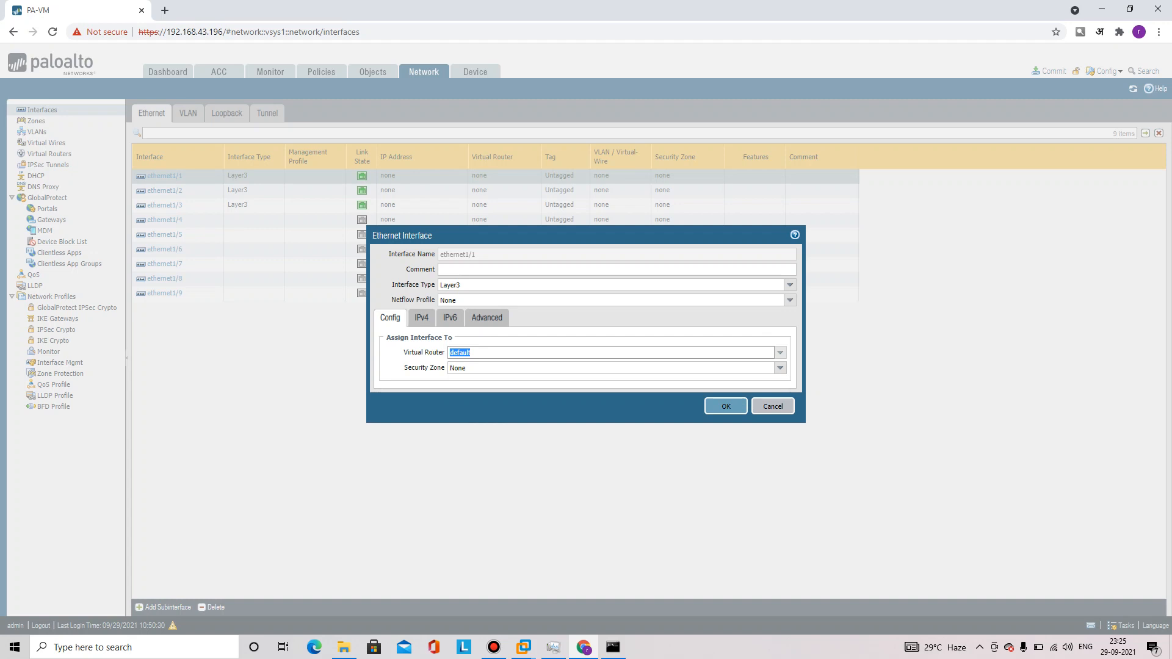
{"action": "key", "text": "Tab"}
{"action": "key", "text": "Down"}
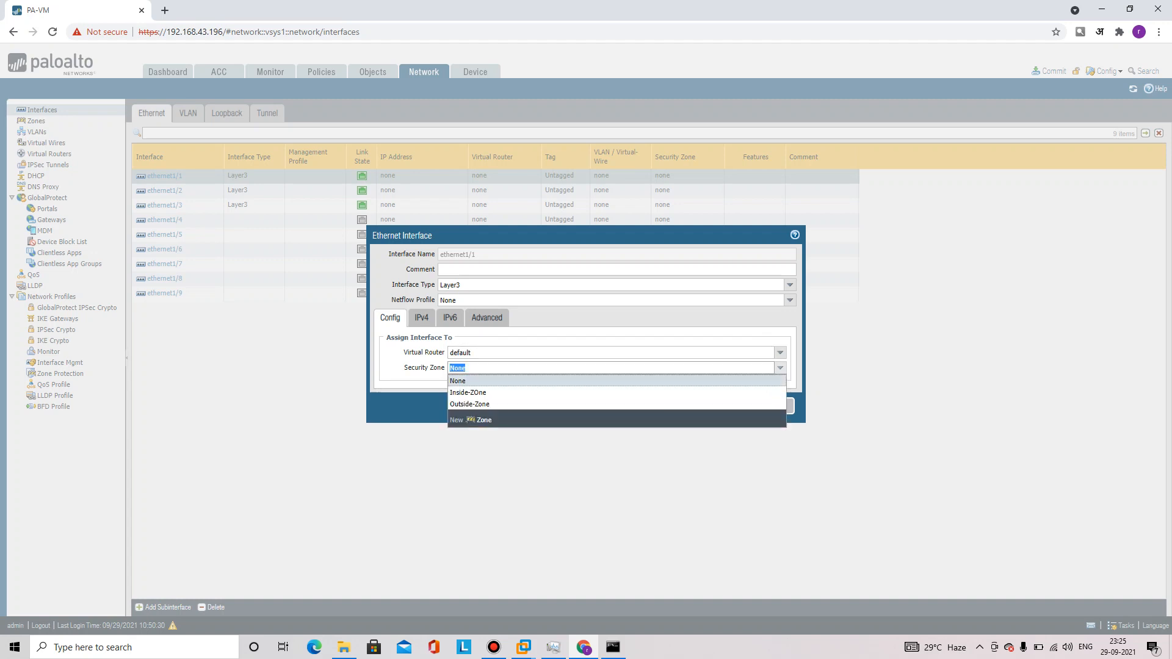
{"action": "key", "text": "Down"}
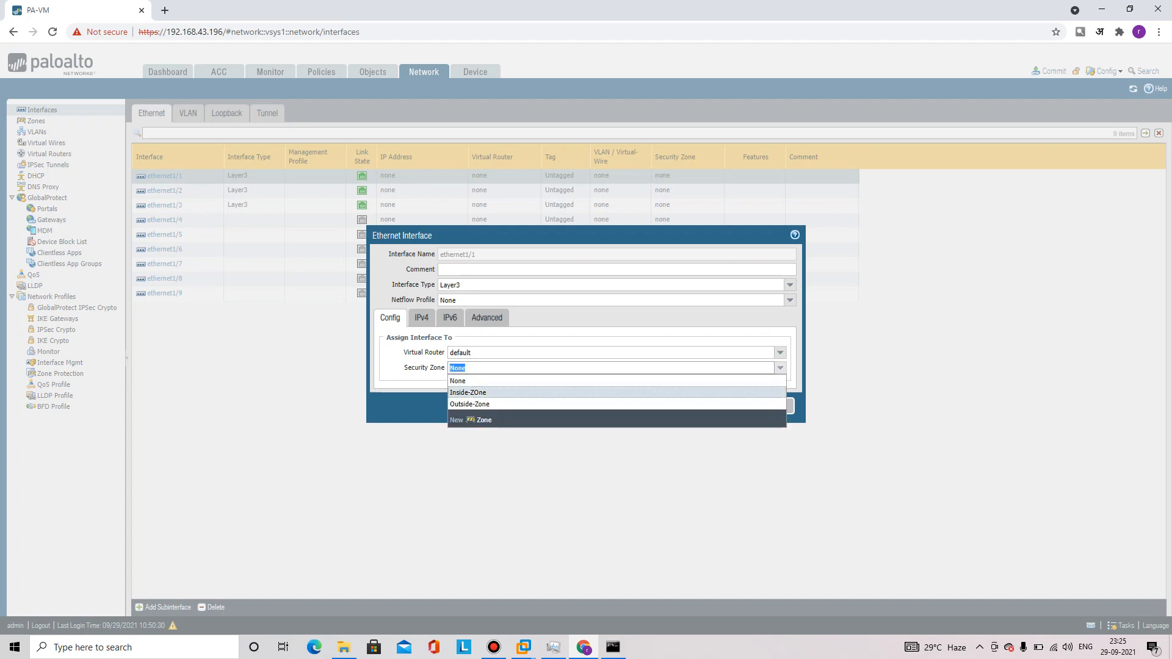
{"action": "key", "text": "Return"}
Add a static IPv4 address for 192.168.1.1/24, typed as 1921.168.1.1/24
{"action": "left_click", "coordinate": [421, 318]}
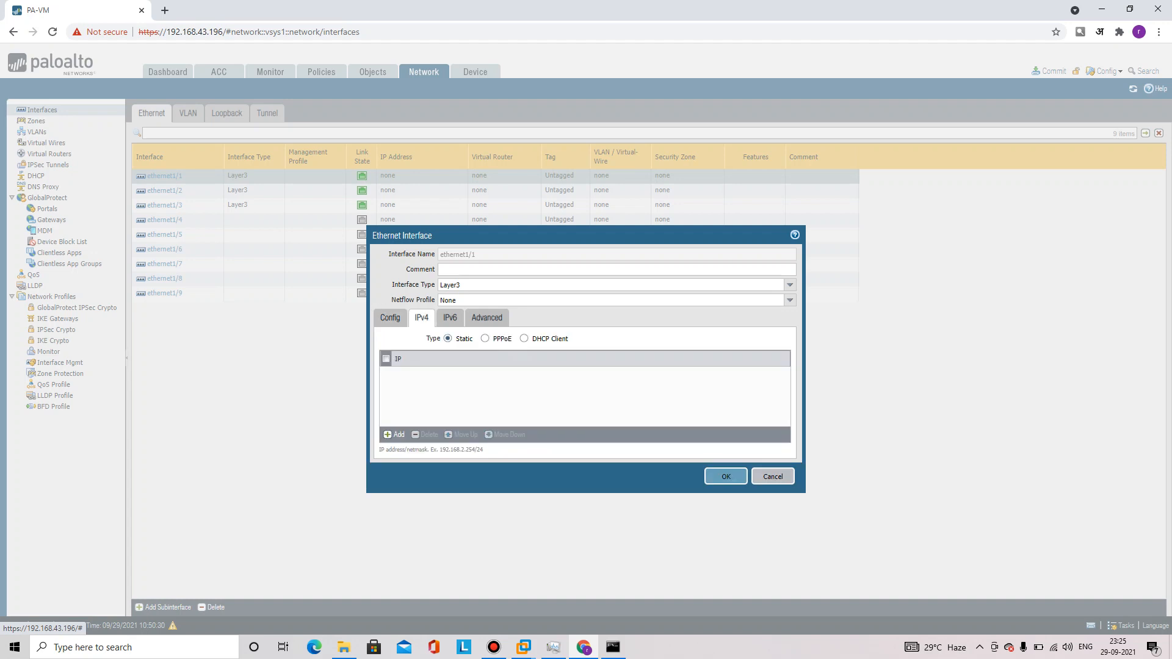
{"action": "left_click", "coordinate": [396, 435]}
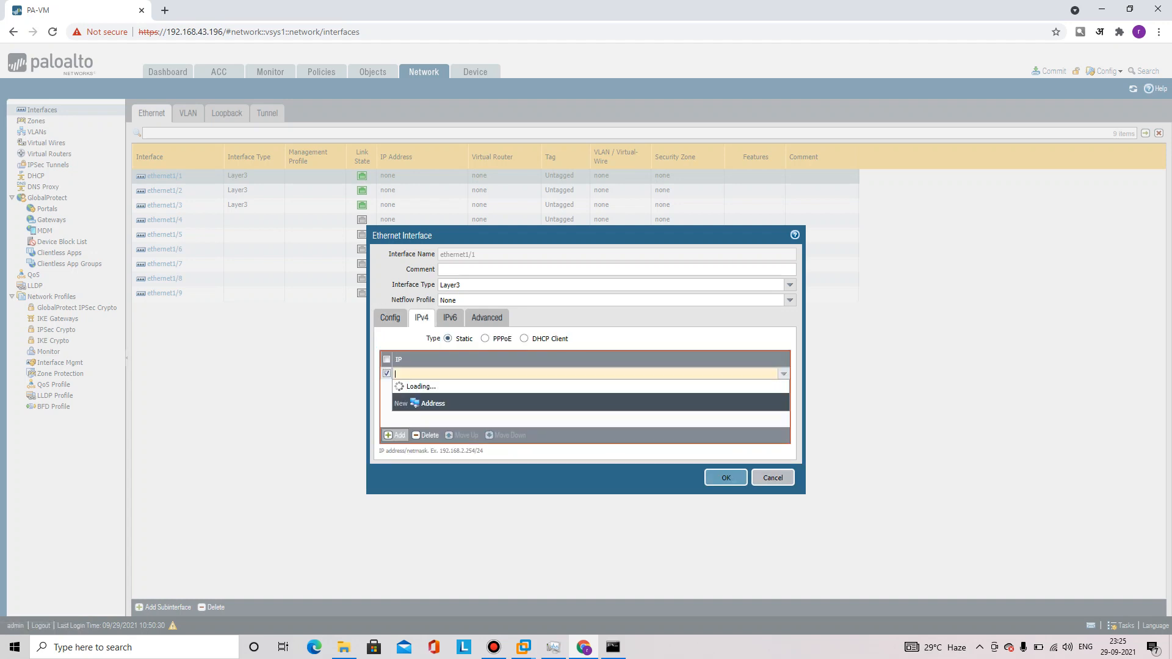
{"action": "type", "text": "19216"}
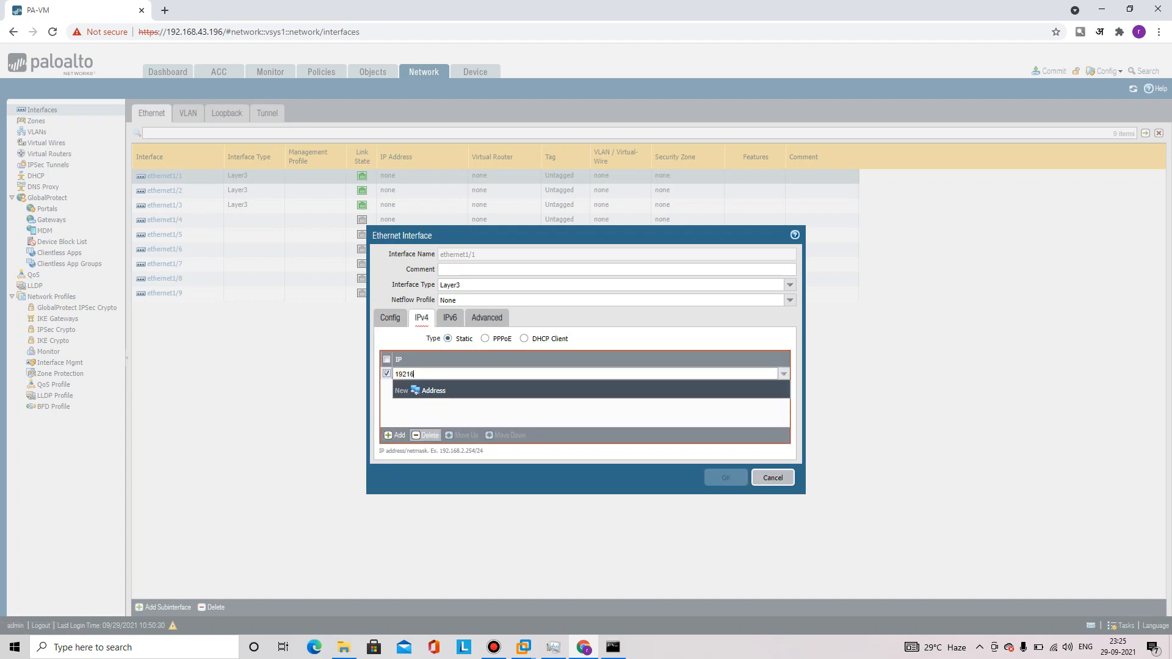
{"action": "type", "text": ".168.1.1/24"}
{"action": "left_click", "coordinate": [441, 414]}
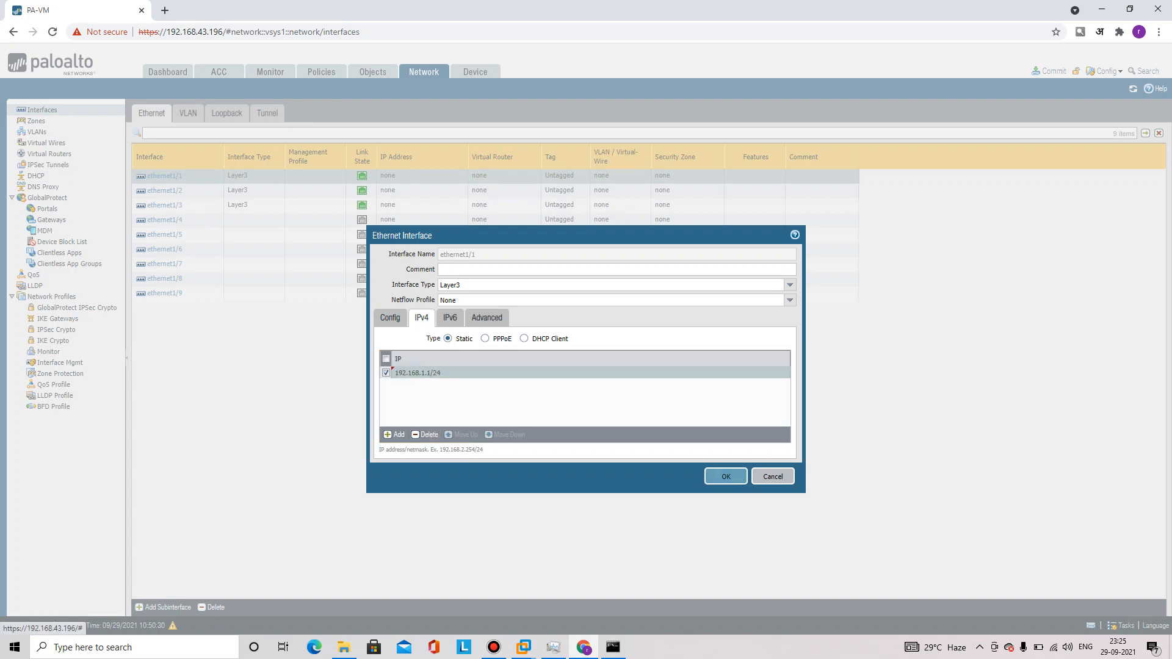
View the Advanced tab and briefly check the host's ipconfig and ping results
{"action": "left_click", "coordinate": [487, 317]}
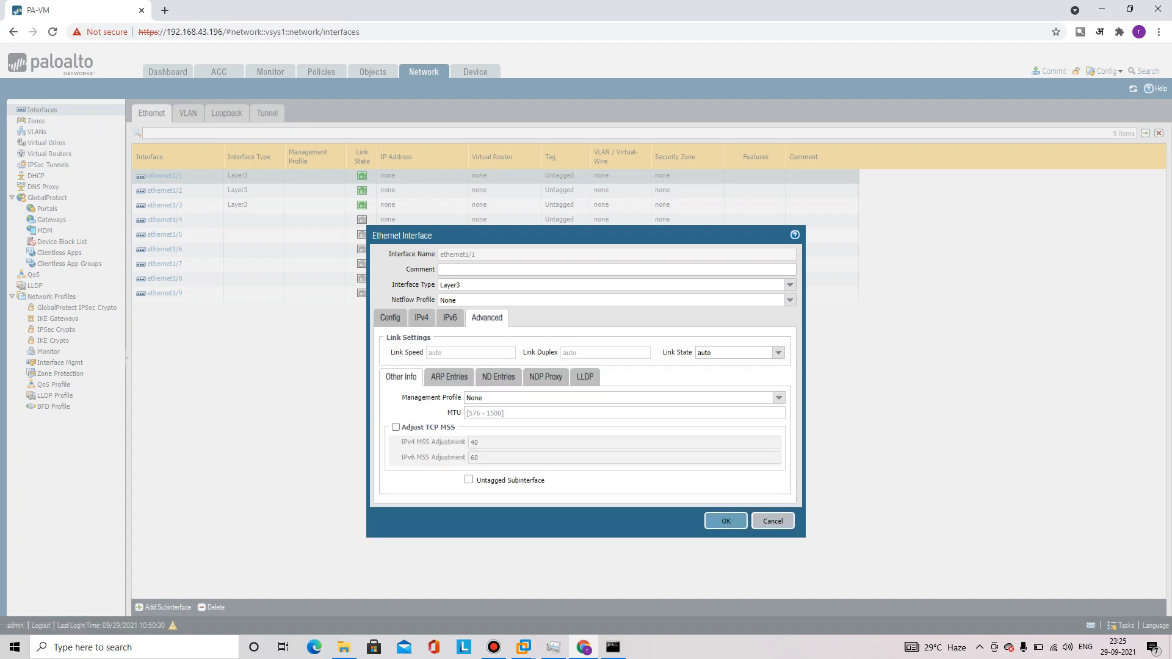
{"action": "left_click", "coordinate": [613, 647]}
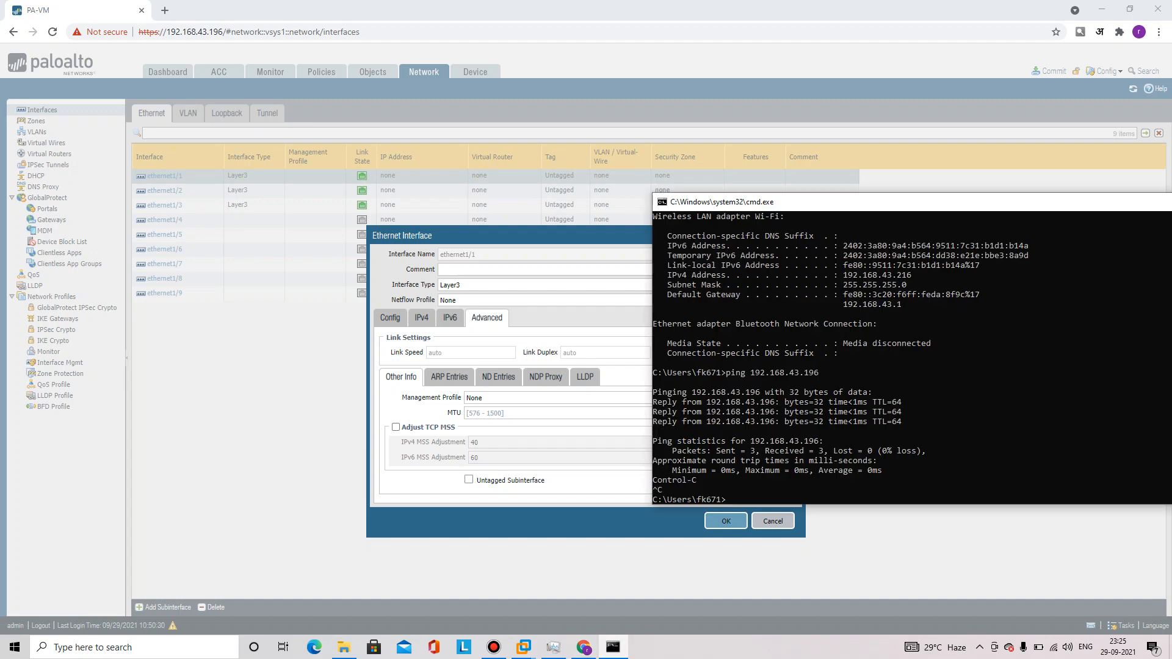
{"action": "left_click", "coordinate": [584, 647]}
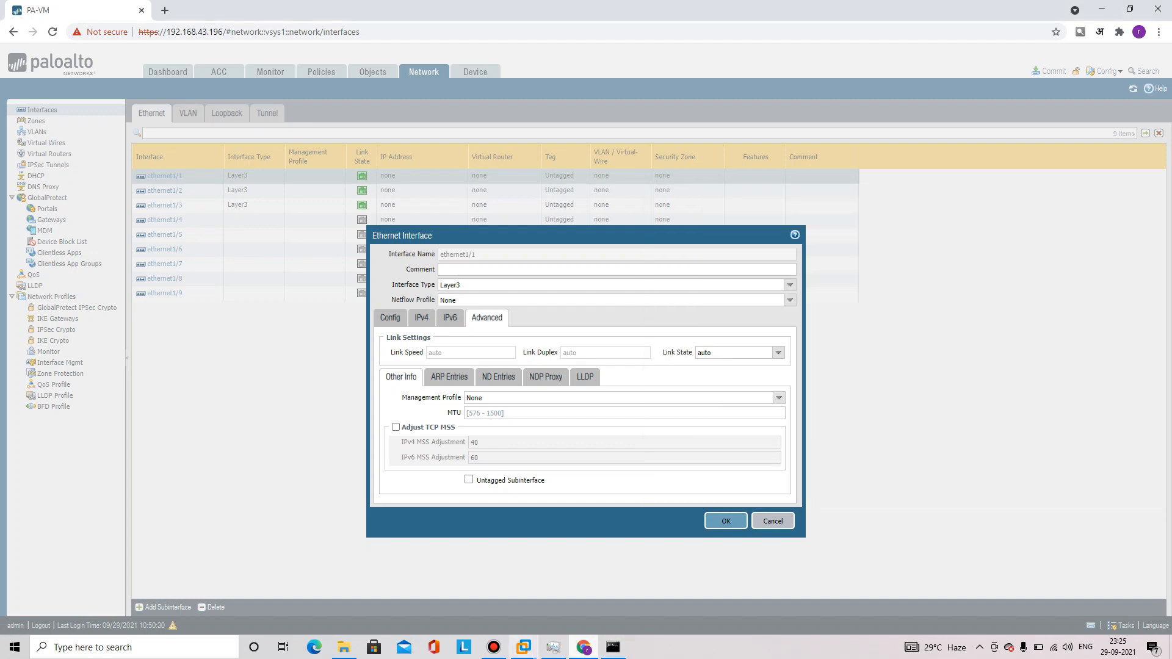
In the SiteB VM's command prompt, run a continuous ping to 192.168.1.1 instead of ipconfig
{"action": "mouse_move", "coordinate": [524, 647]}
{"action": "left_click", "coordinate": [653, 580]}
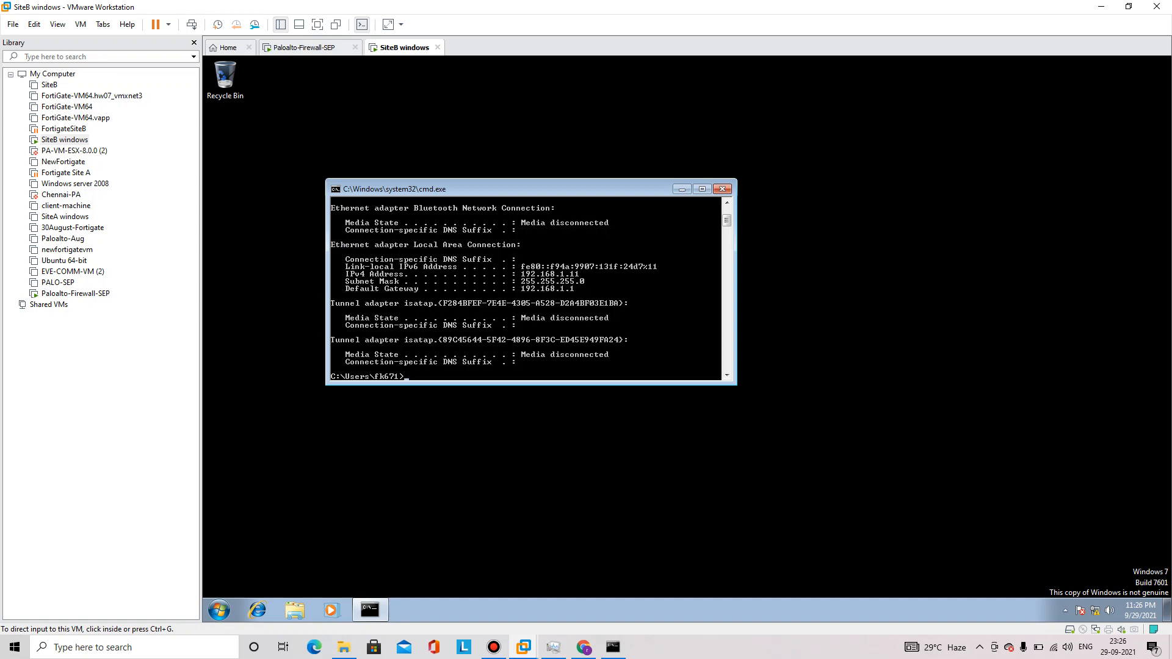
{"action": "type", "text": "ipconfig\\"}
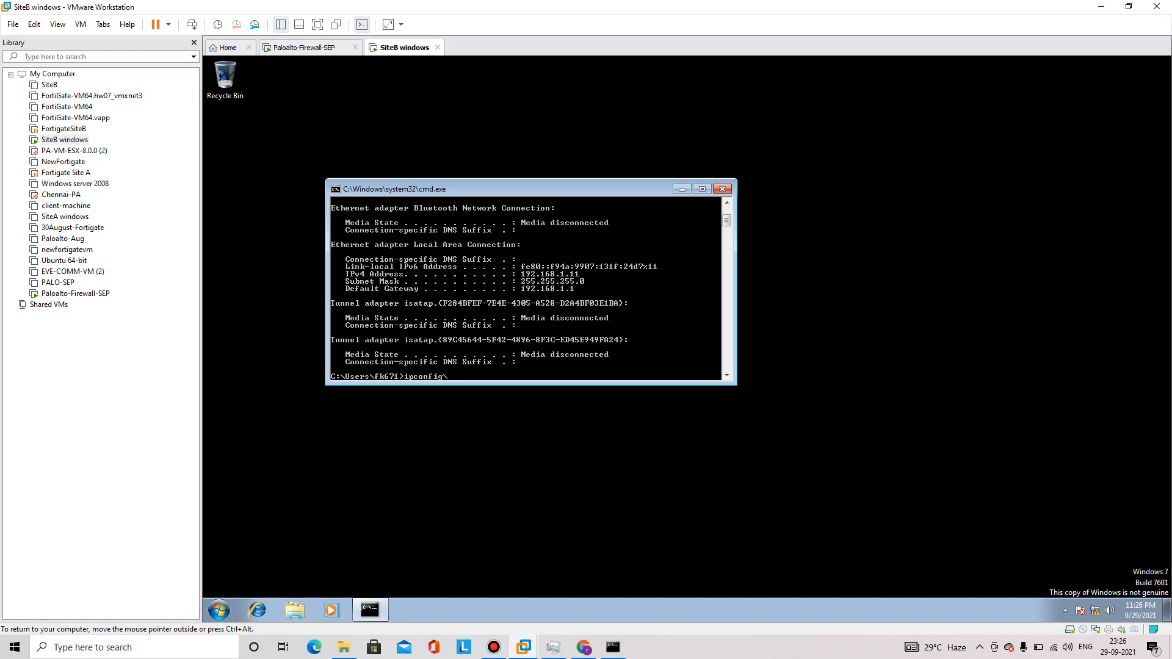
{"action": "key", "text": "BackSpace"}
{"action": "key", "text": "BackSpace"}
{"action": "key", "text": "BackSpace"}
{"action": "key", "text": "BackSpace"}
{"action": "key", "text": "BackSpace"}
{"action": "key", "text": "BackSpace"}
{"action": "key", "text": "BackSpace"}
{"action": "key", "text": "BackSpace"}
{"action": "type", "text": "ping 192.1"}
{"action": "key", "text": "Return"}
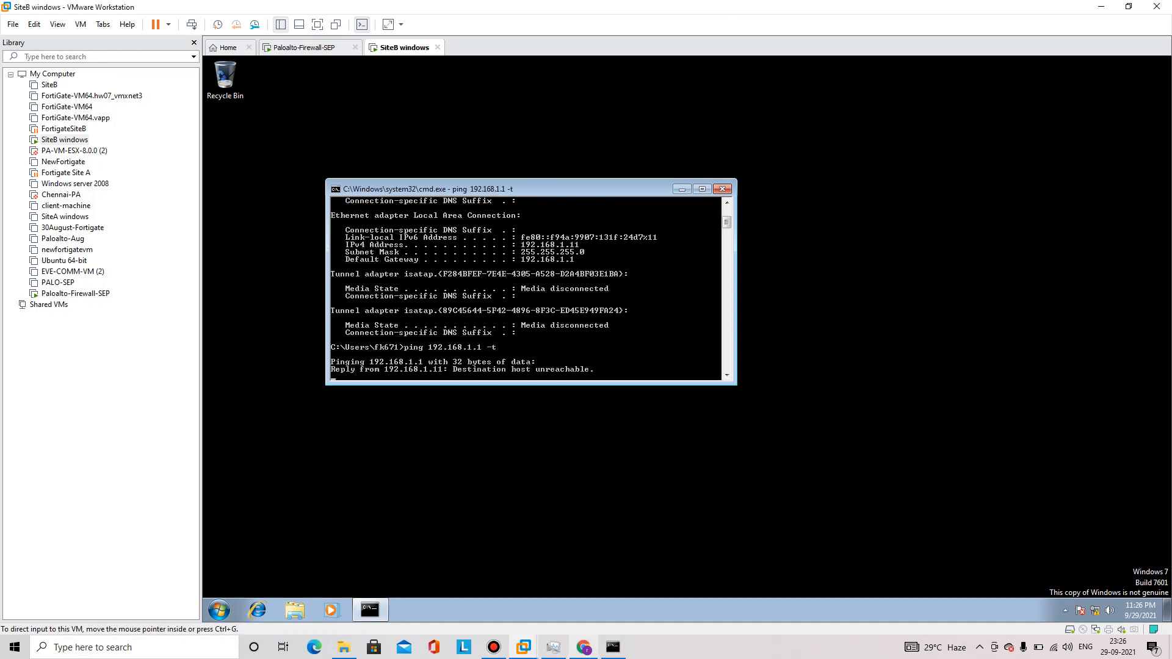
{"action": "left_click", "coordinate": [584, 647]}
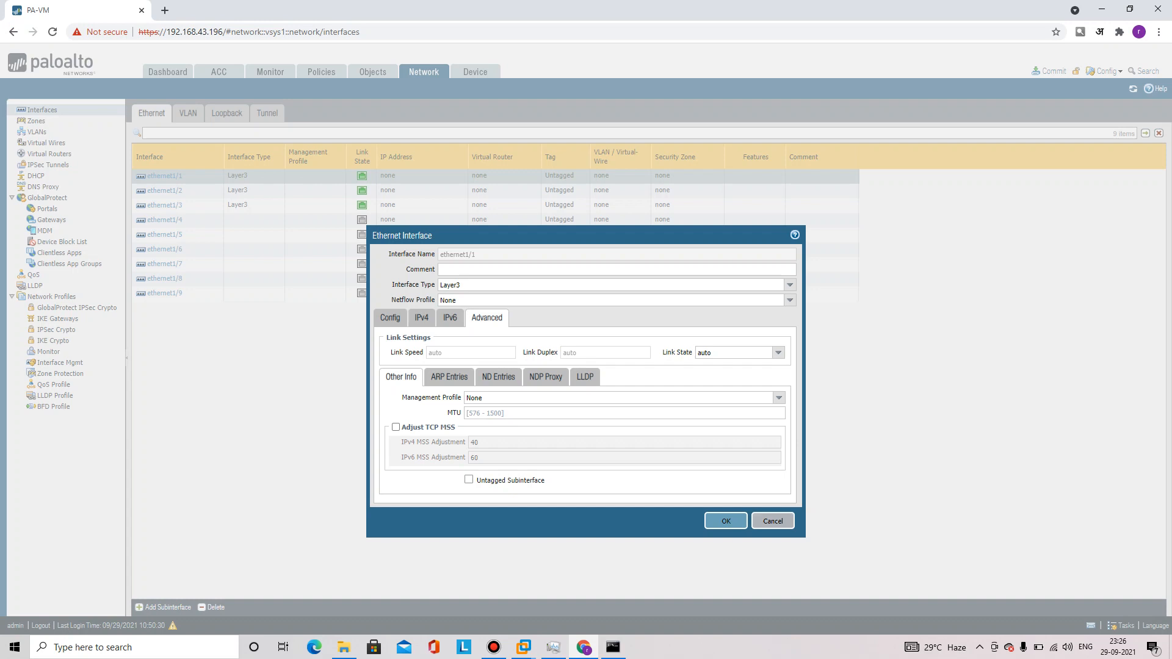
Reopen ethernet1/1, set its zone to Inside-ZOne and add address 192.168.1.1/24
{"action": "left_click", "coordinate": [773, 521]}
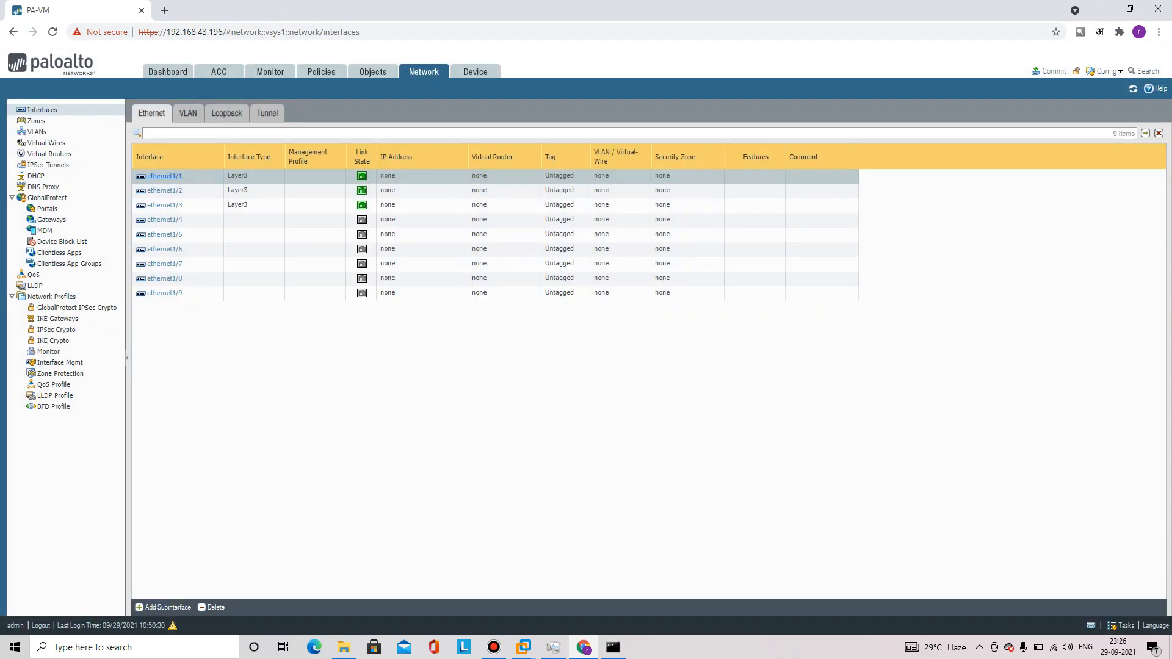
{"action": "left_click", "coordinate": [163, 175]}
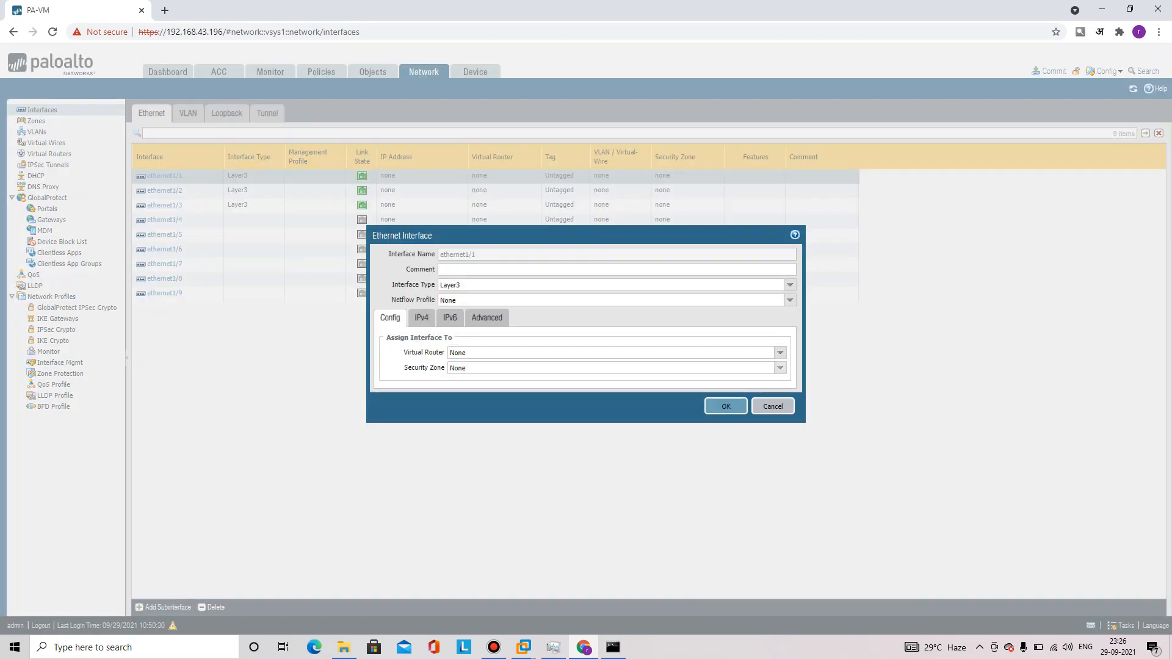
{"action": "left_click", "coordinate": [780, 368]}
{"action": "left_click", "coordinate": [469, 393]}
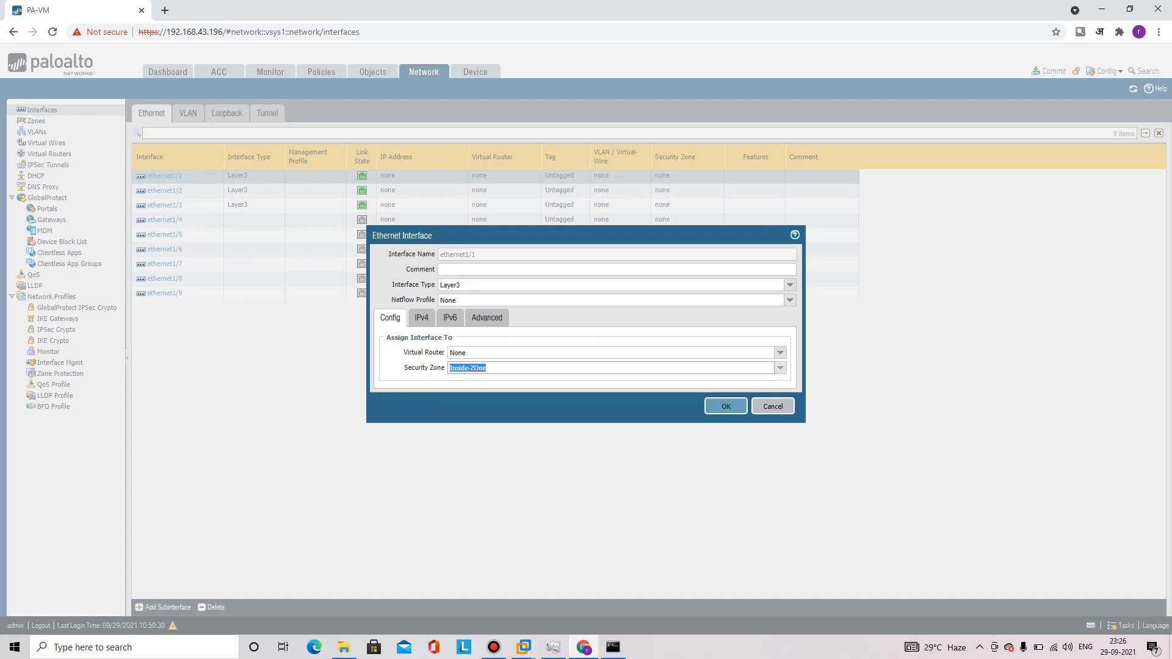
{"action": "left_click", "coordinate": [422, 317]}
{"action": "left_click", "coordinate": [395, 434]}
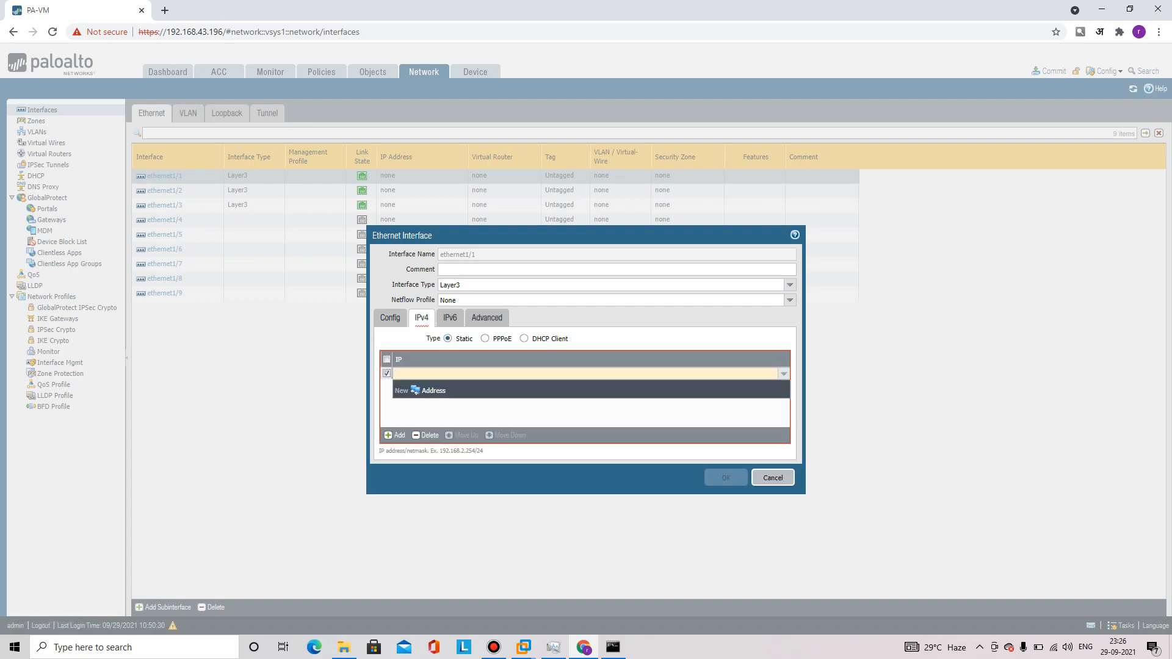
{"action": "type", "text": "192.168.1.1"}
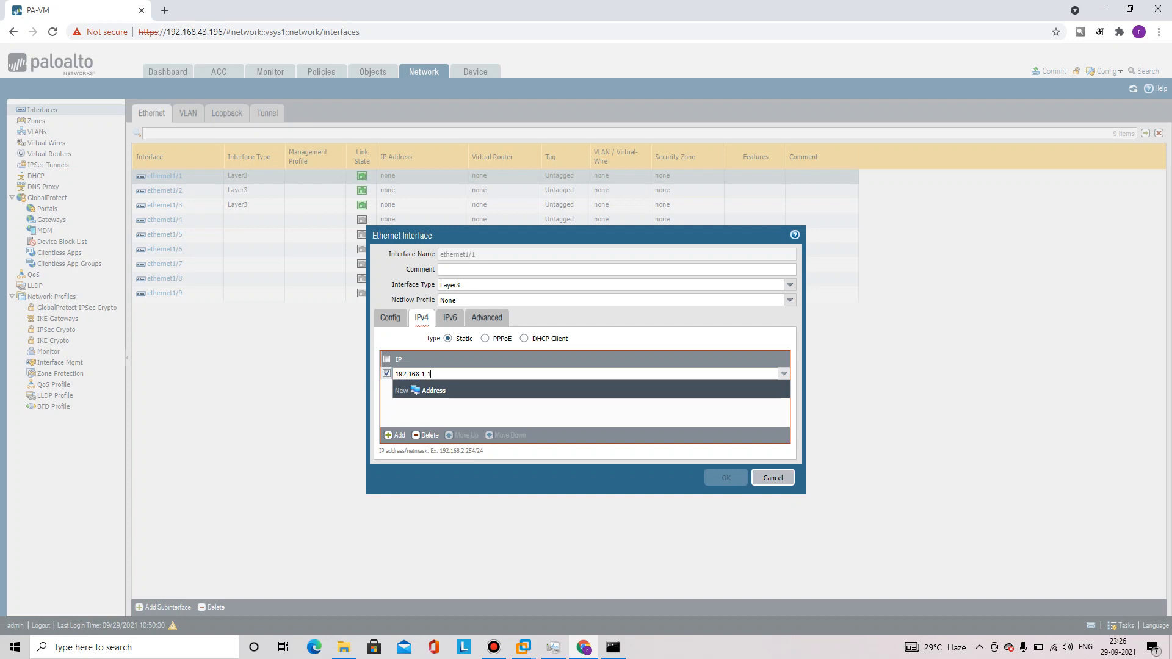
{"action": "type", "text": "/24"}
Assign the default virtual router, save ethernet1/1, and start a commit
{"action": "left_click", "coordinate": [389, 317]}
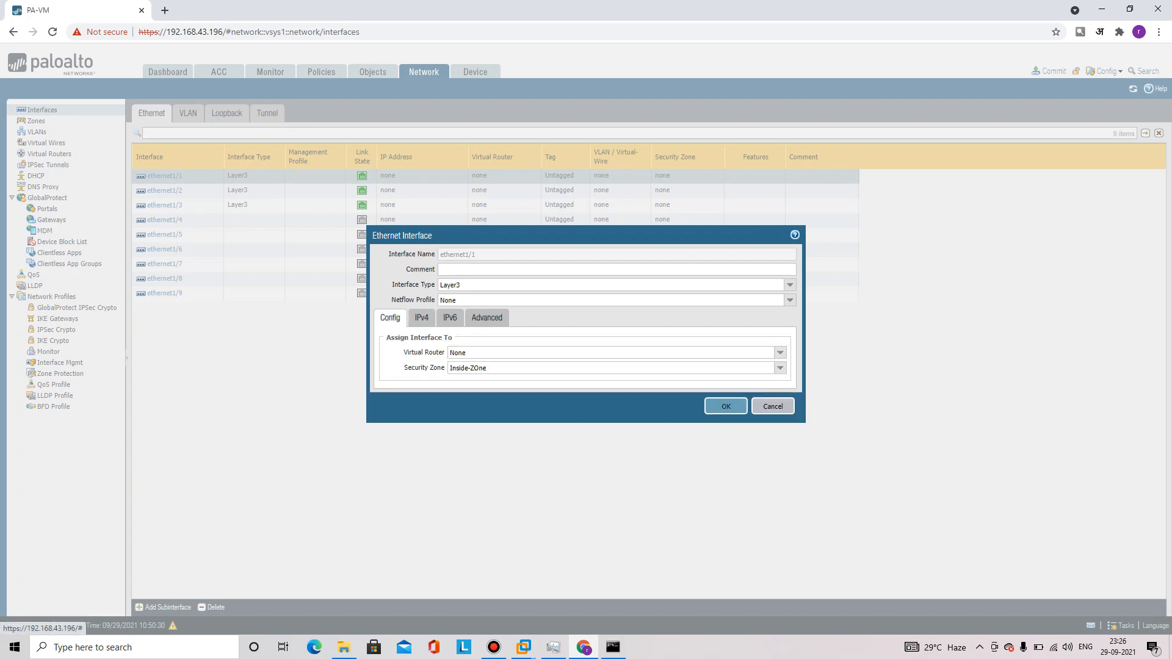
{"action": "left_click", "coordinate": [780, 352]}
{"action": "left_click", "coordinate": [616, 376]}
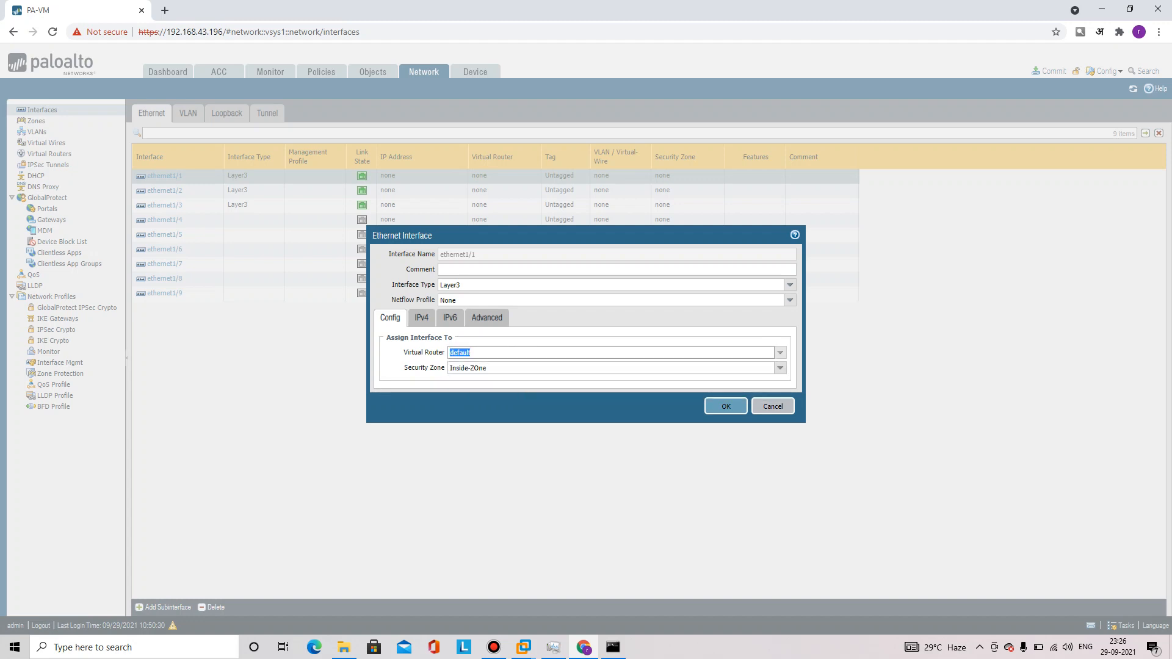
{"action": "left_click", "coordinate": [726, 406]}
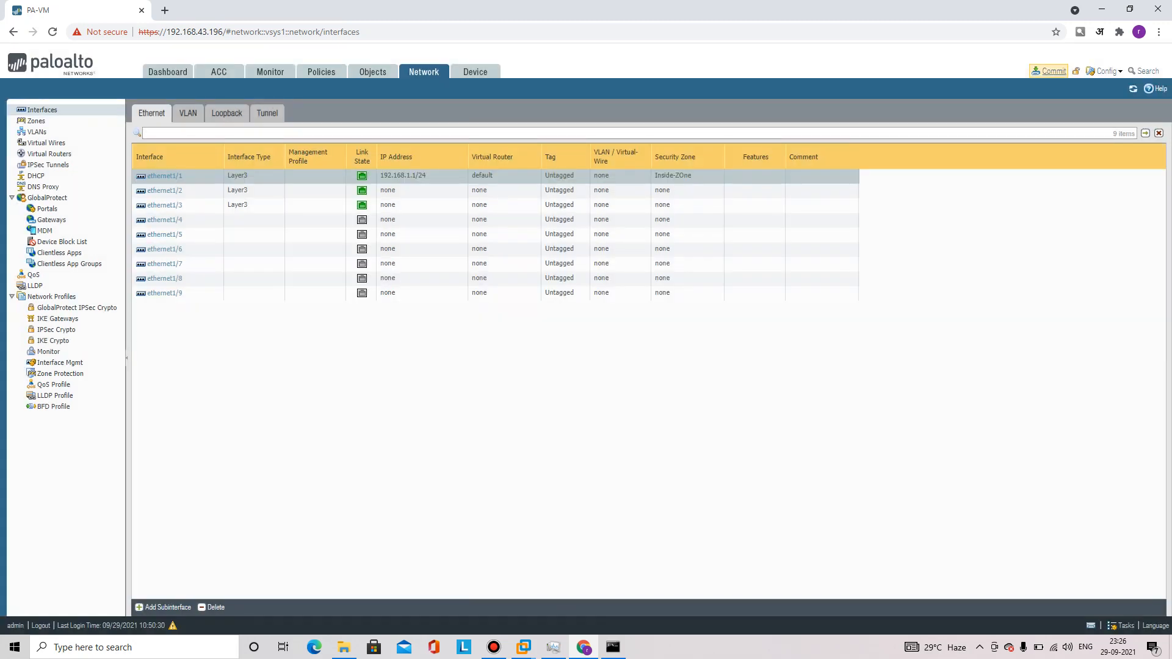
{"action": "left_click", "coordinate": [1050, 70]}
Confirm the commit and bring up the SiteB VM's running ping
{"action": "left_click", "coordinate": [698, 479]}
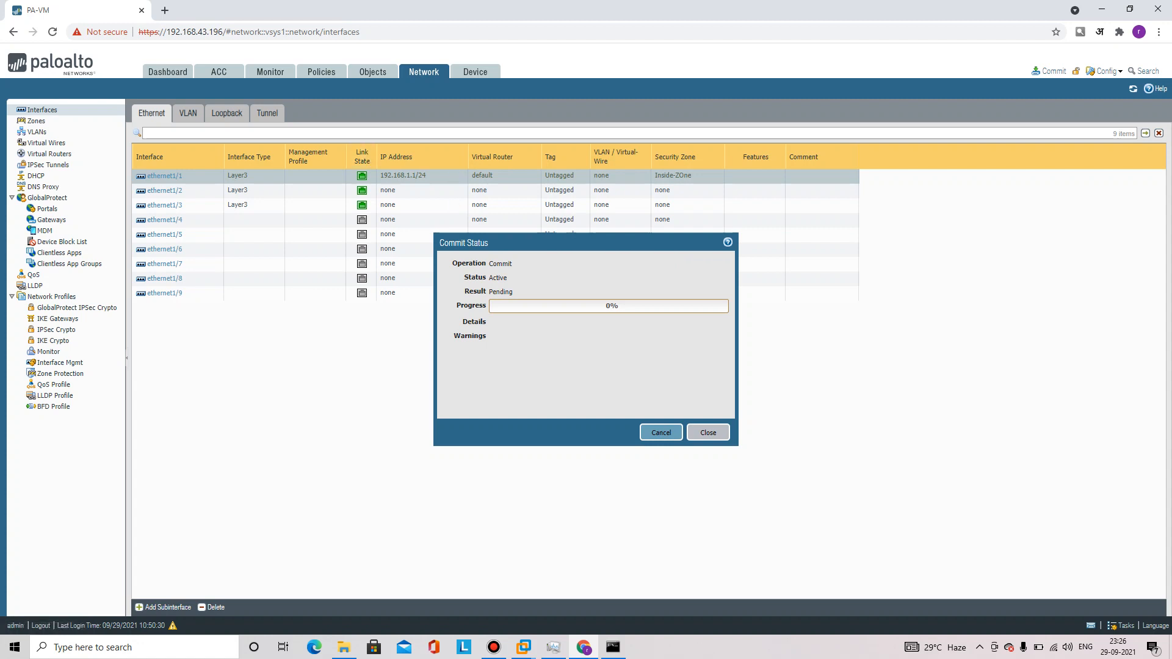
{"action": "left_click", "coordinate": [524, 647]}
{"action": "left_click", "coordinate": [653, 574]}
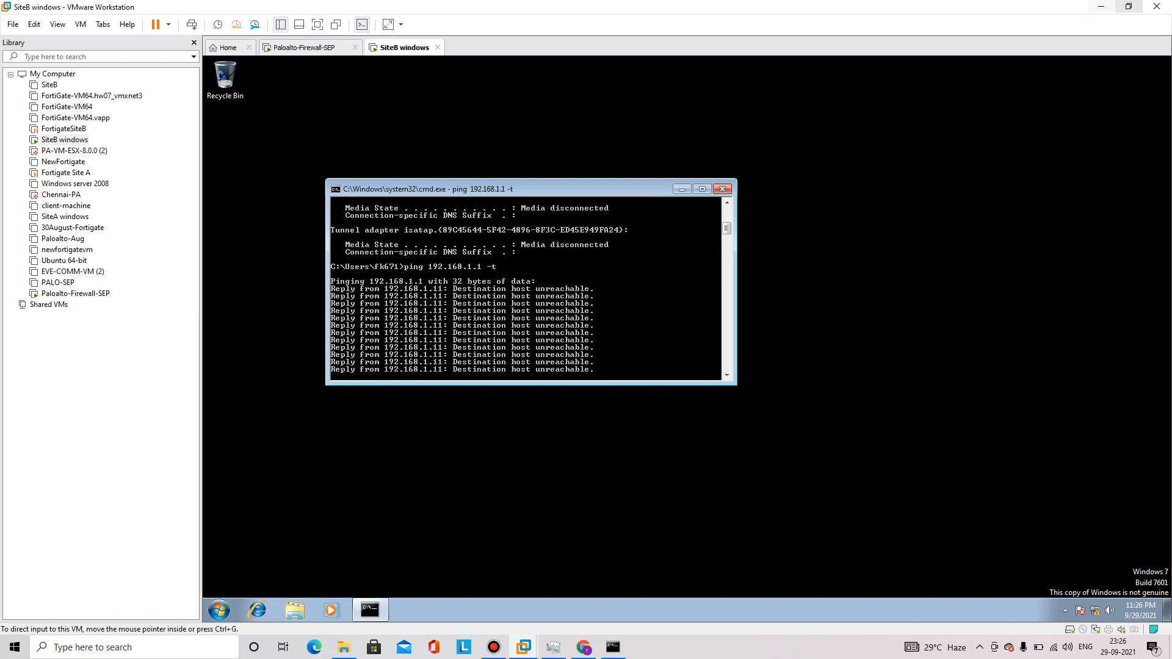
Place the VMware window beside the commit status, then close the finished status
{"action": "left_click", "coordinate": [1129, 6]}
{"action": "left_click_drag", "start_coordinate": [377, 10], "coordinate": [1152, 265]}
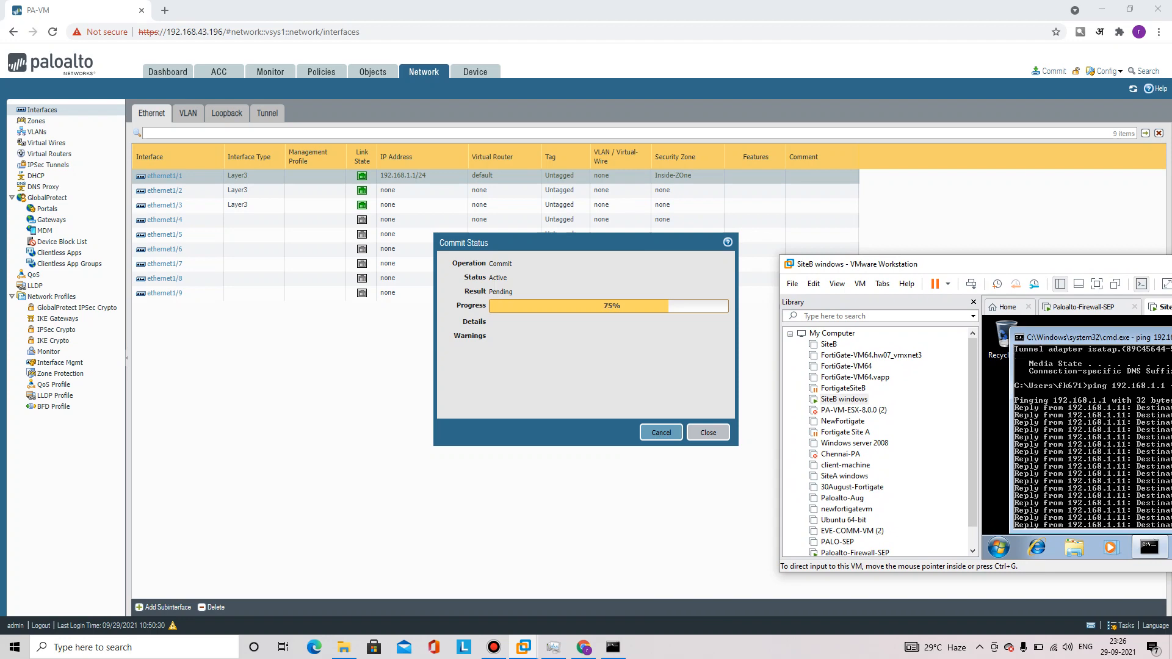
{"action": "left_click_drag", "start_coordinate": [1152, 265], "coordinate": [806, 131]}
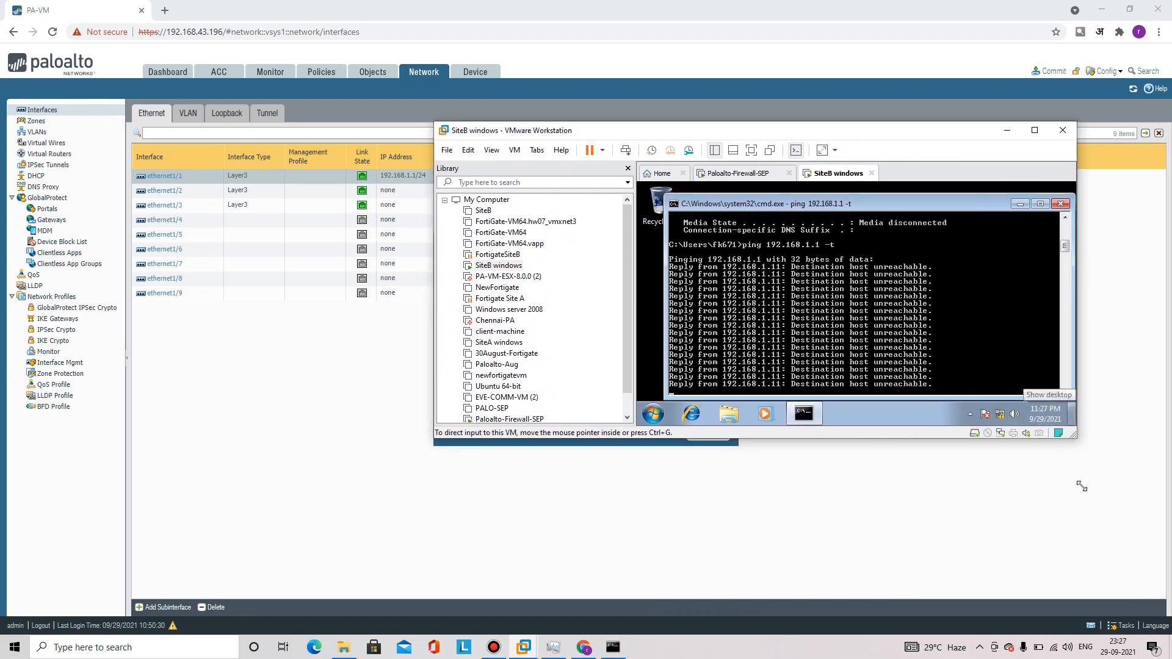
{"action": "left_click_drag", "start_coordinate": [708, 135], "coordinate": [823, 172]}
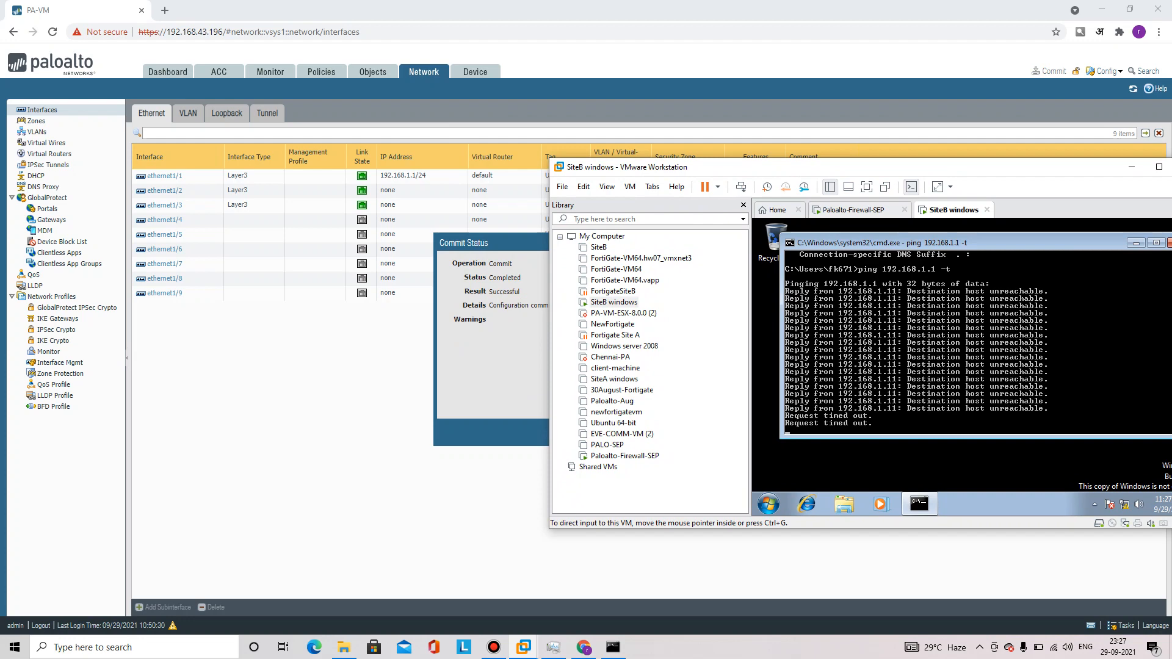
{"action": "key", "text": "alt+Tab"}
{"action": "key", "text": "Escape"}
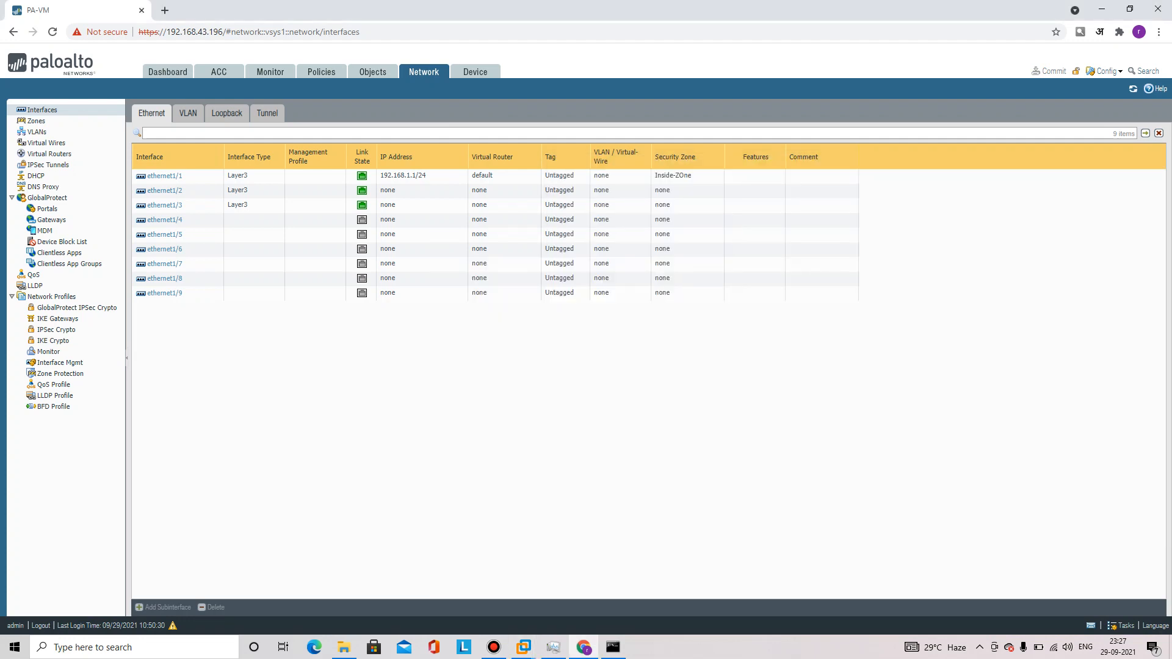
{"action": "left_click", "coordinate": [60, 363]}
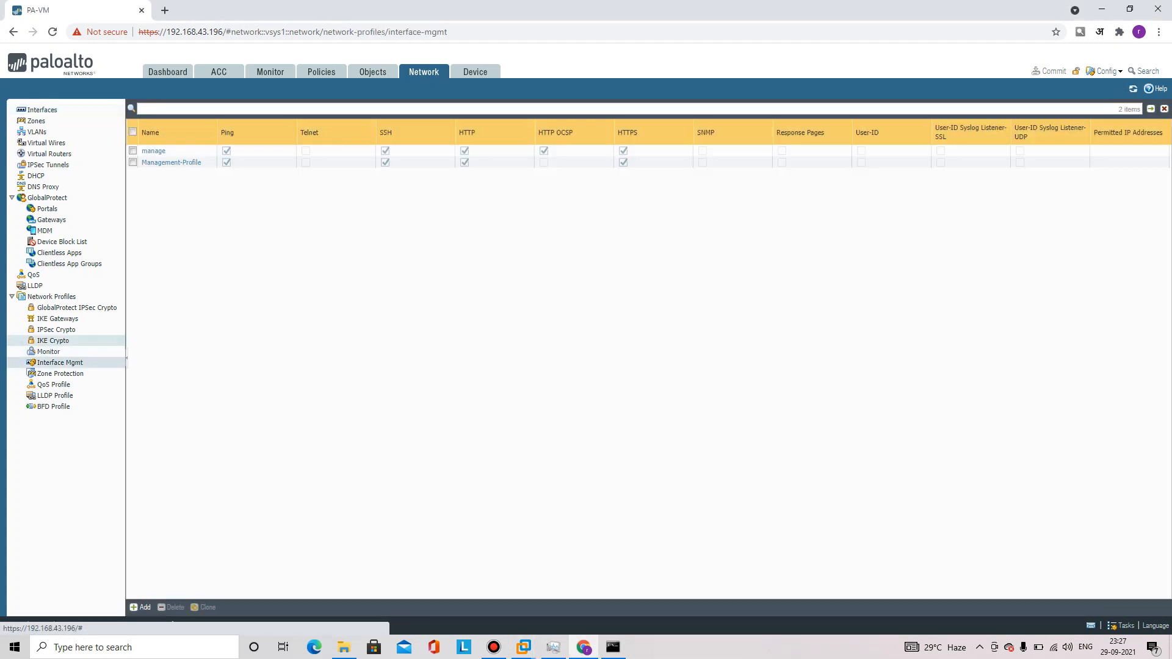
{"action": "left_click", "coordinate": [171, 163]}
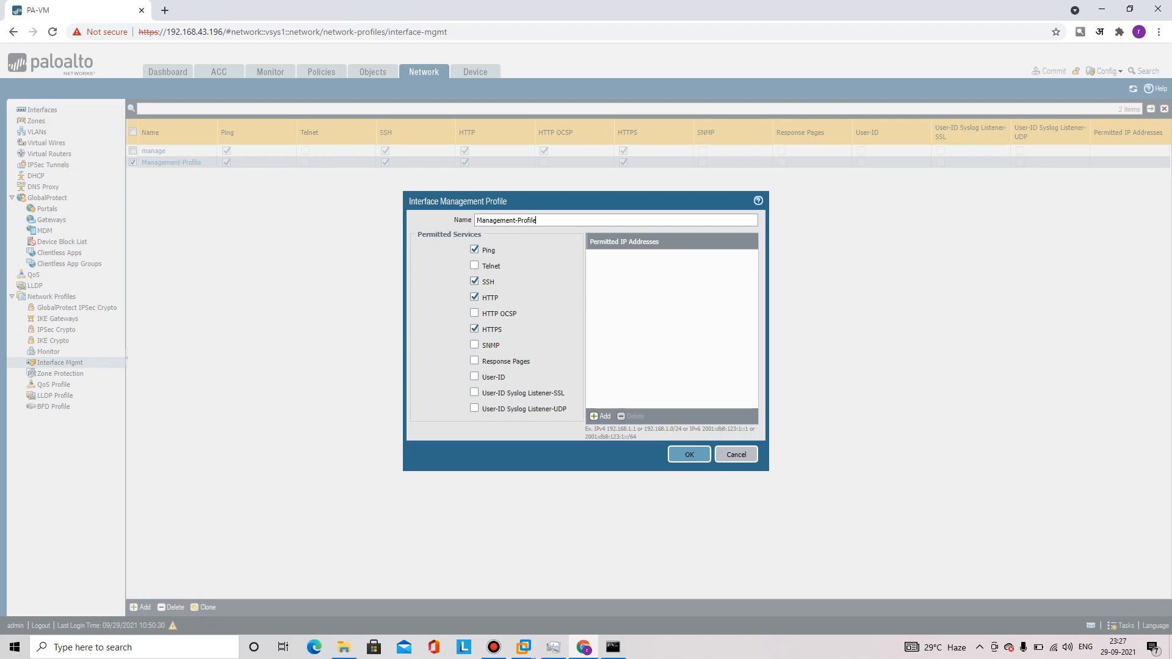
{"action": "left_click", "coordinate": [689, 455]}
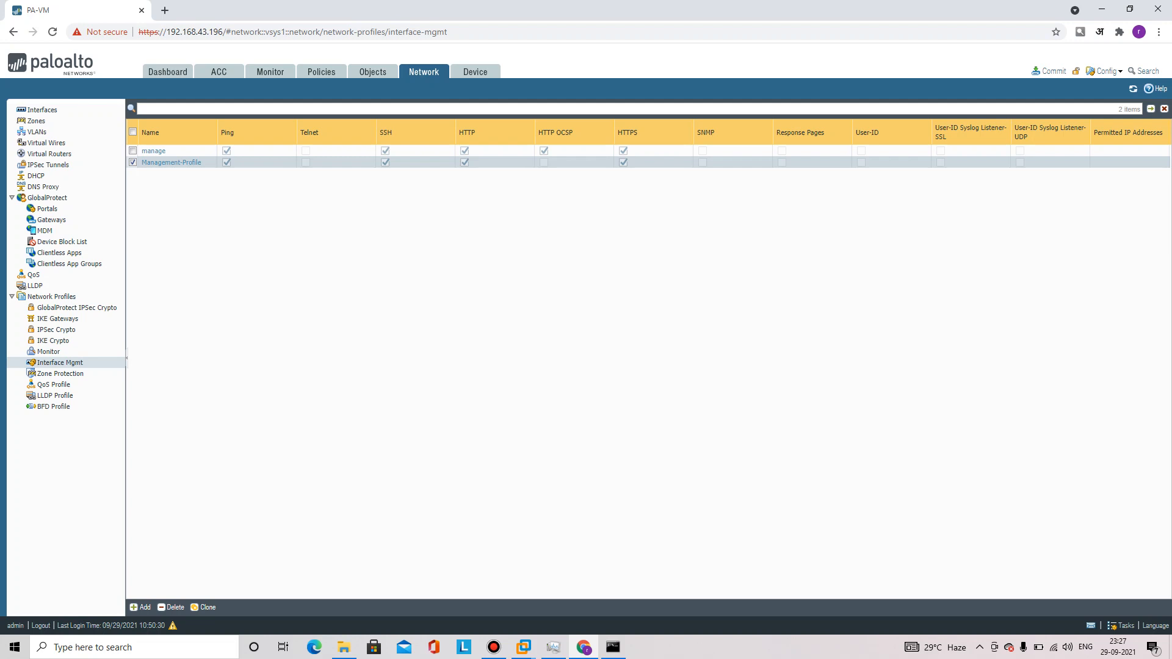
{"action": "left_click", "coordinate": [41, 110]}
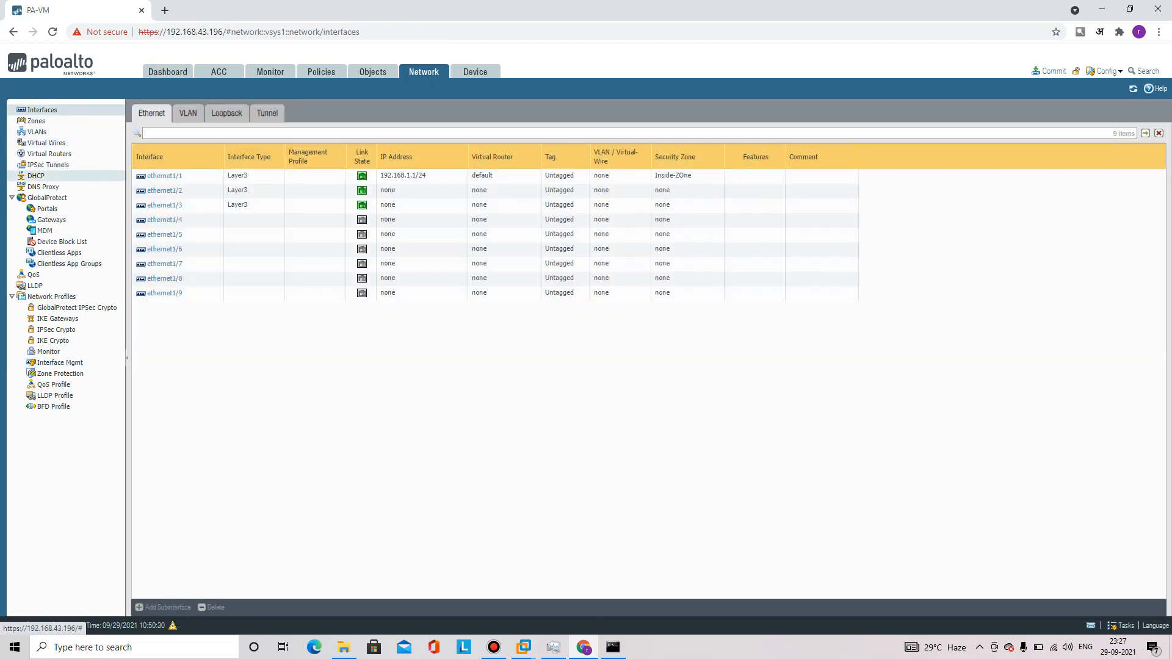
Open ethernet1/1's Advanced settings with the SiteB VM's ping visible beside them
{"action": "double_click", "coordinate": [211, 176]}
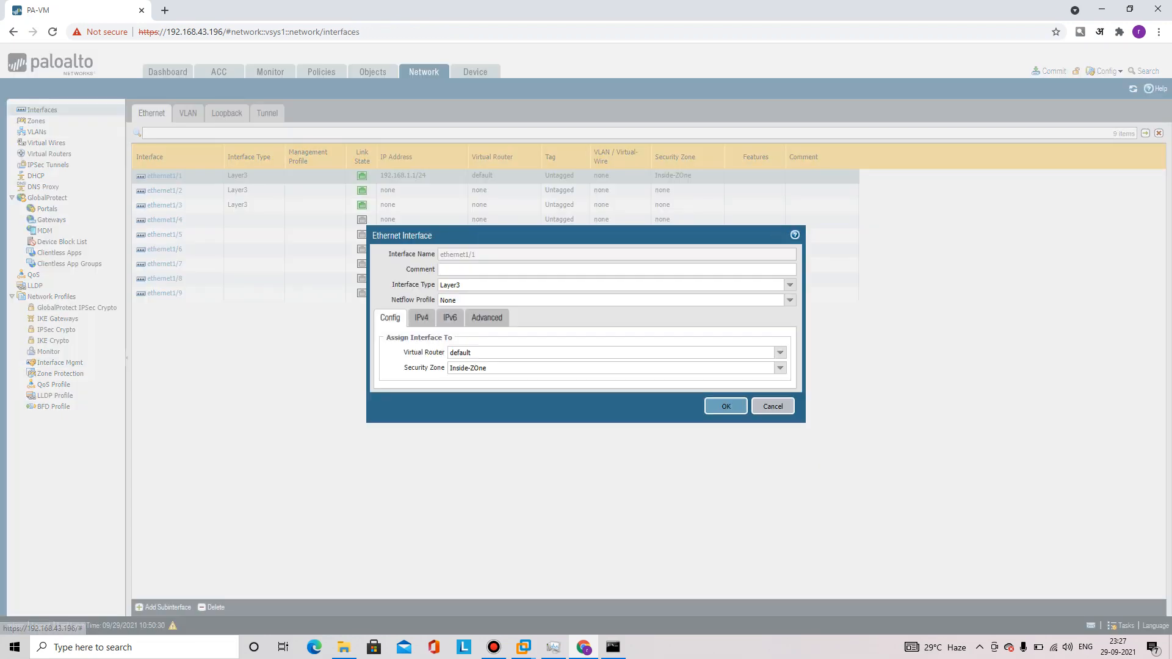
{"action": "left_click", "coordinate": [487, 318]}
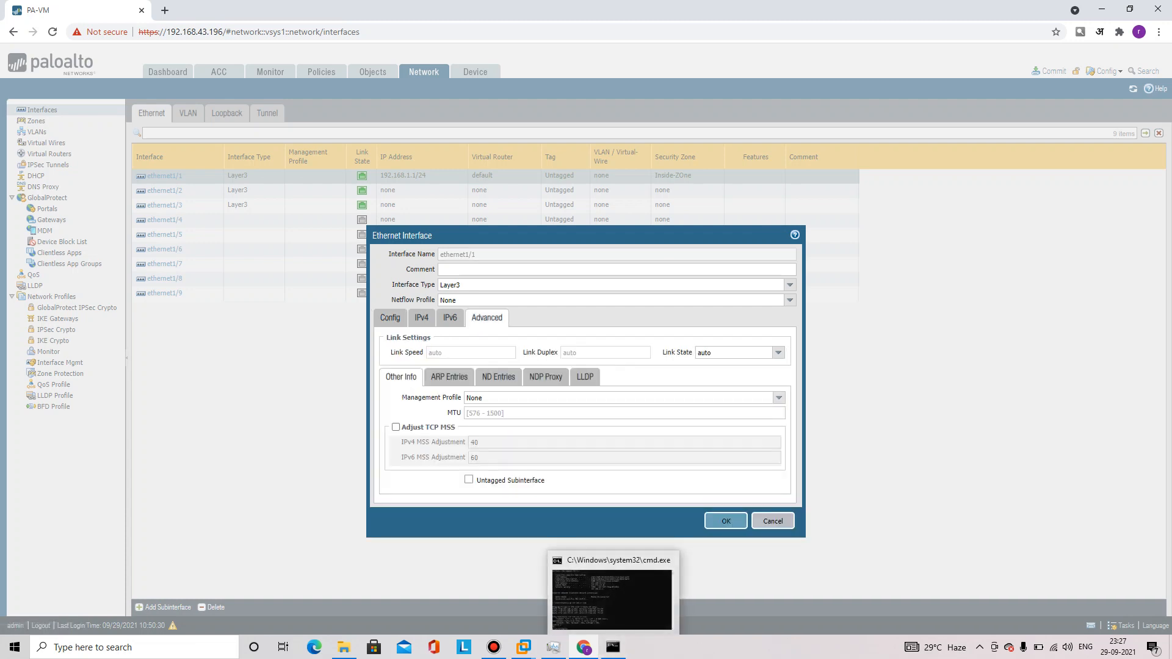
{"action": "left_click", "coordinate": [613, 648]}
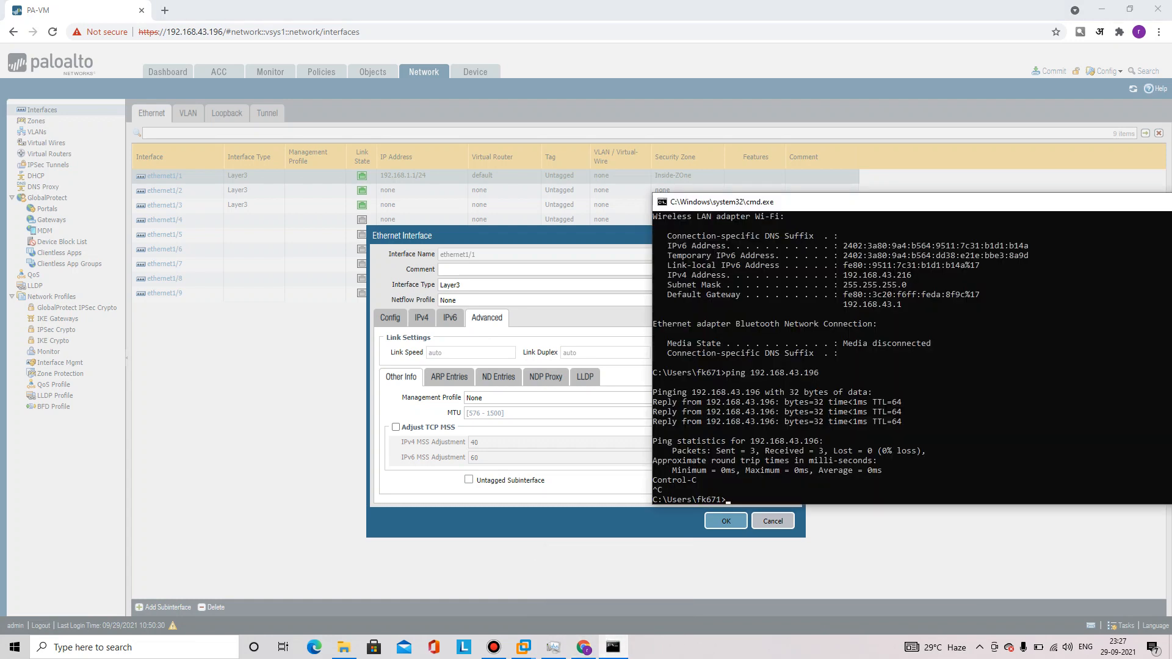
{"action": "left_click", "coordinate": [613, 648]}
{"action": "left_click", "coordinate": [524, 647]}
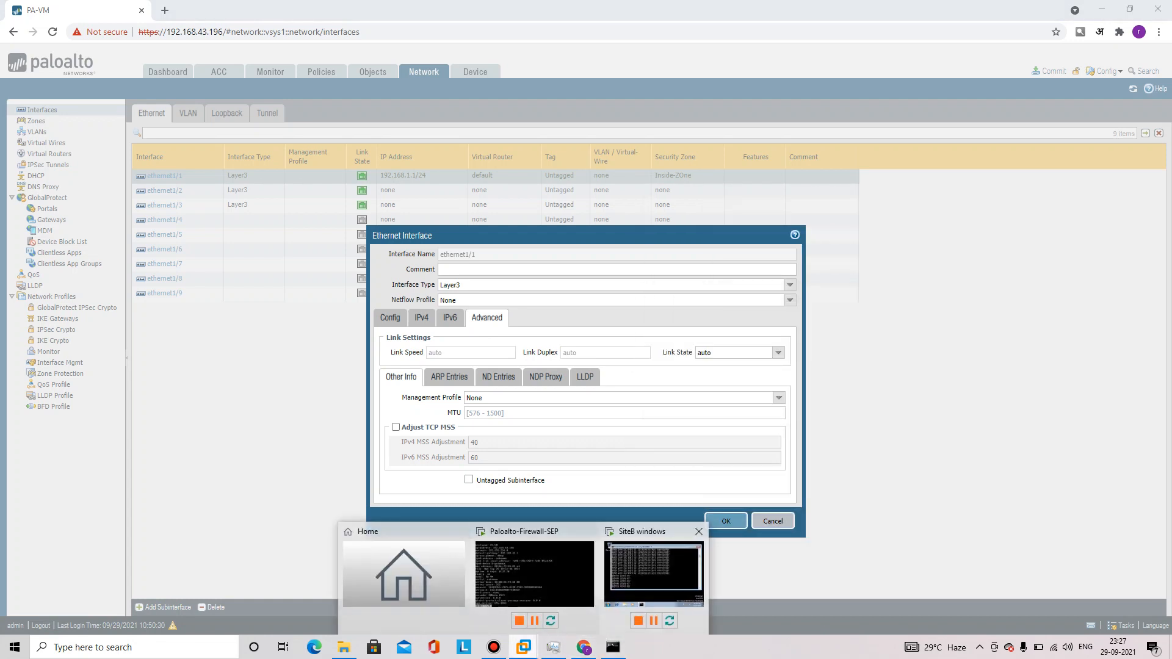
{"action": "left_click", "coordinate": [650, 579]}
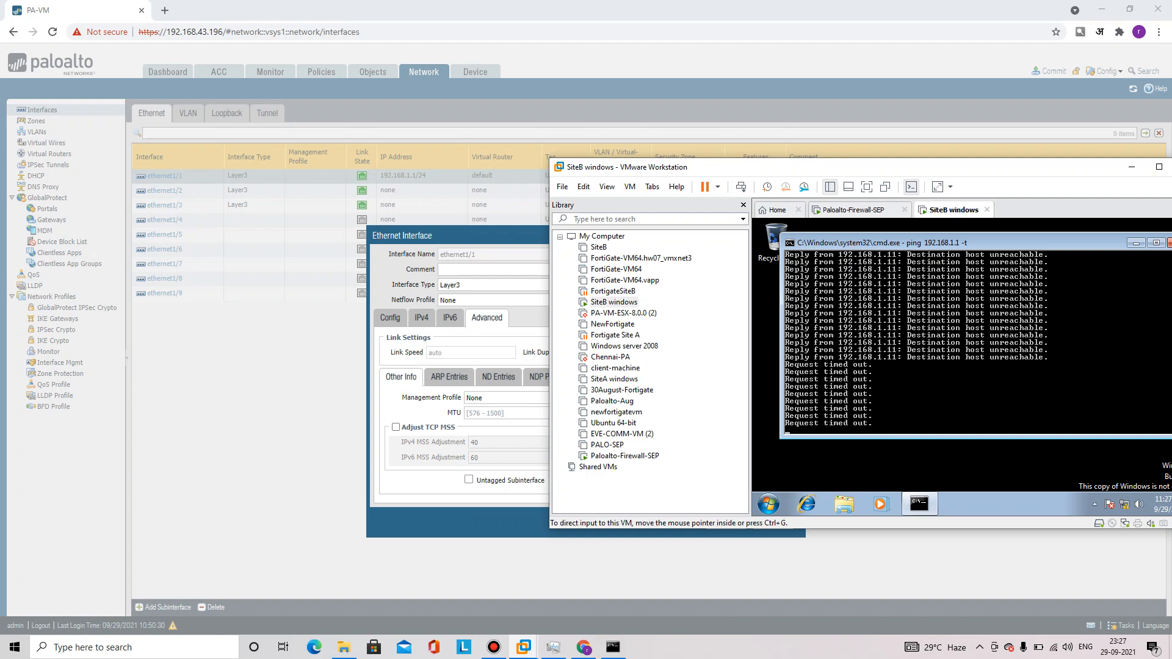
{"action": "left_click_drag", "start_coordinate": [854, 167], "coordinate": [985, 158]}
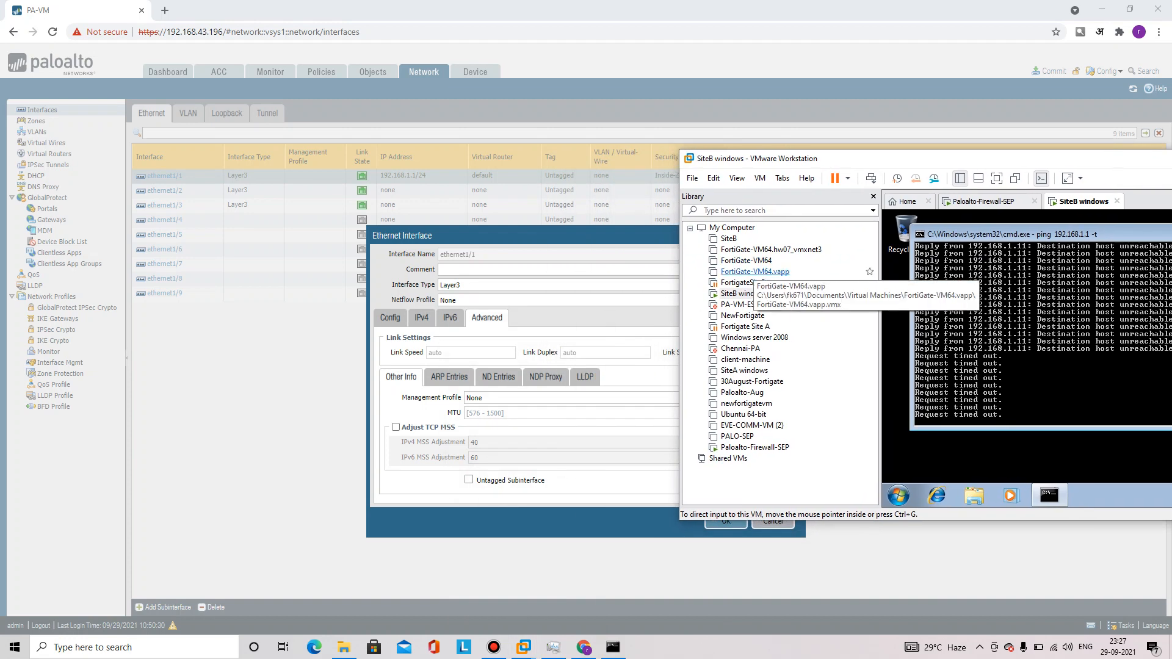
{"action": "left_click", "coordinate": [571, 398]}
Choose Management-Profile as ethernet1/1's management profile and save
{"action": "right_click", "coordinate": [779, 397]}
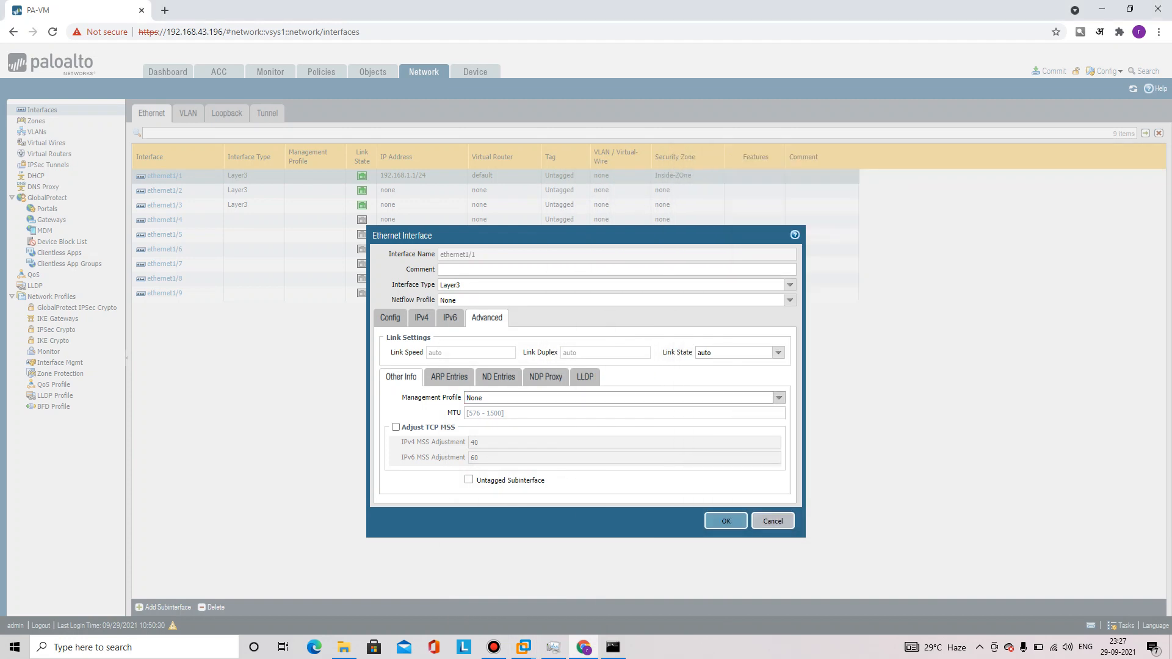
{"action": "left_click", "coordinate": [779, 398]}
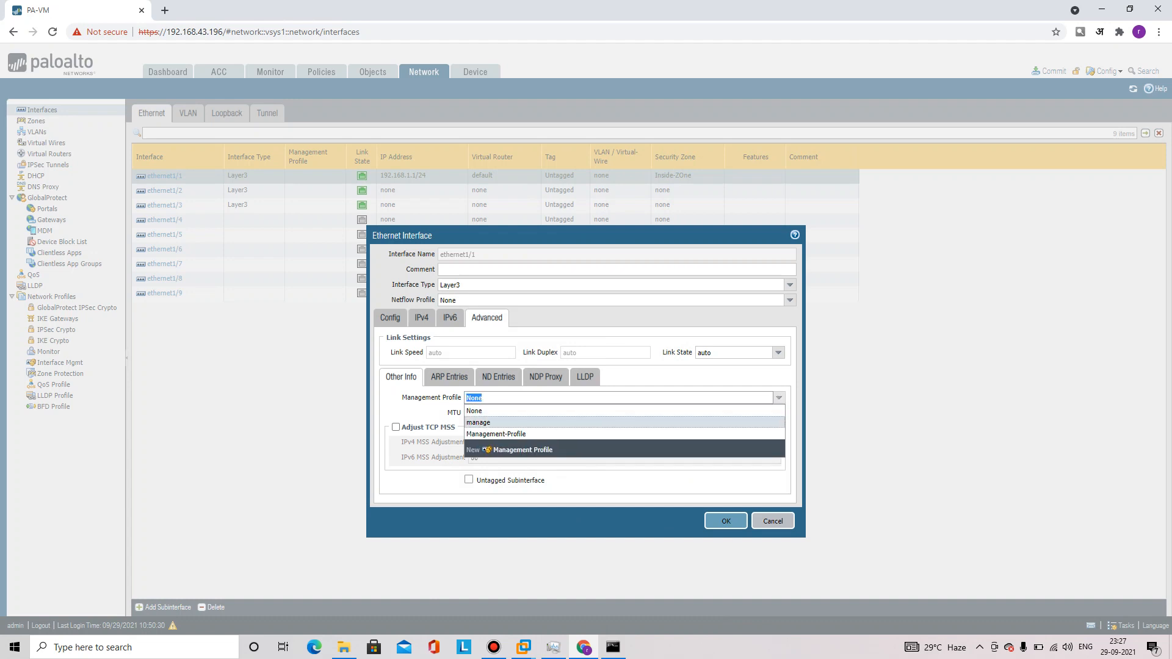
{"action": "right_click", "coordinate": [557, 432]}
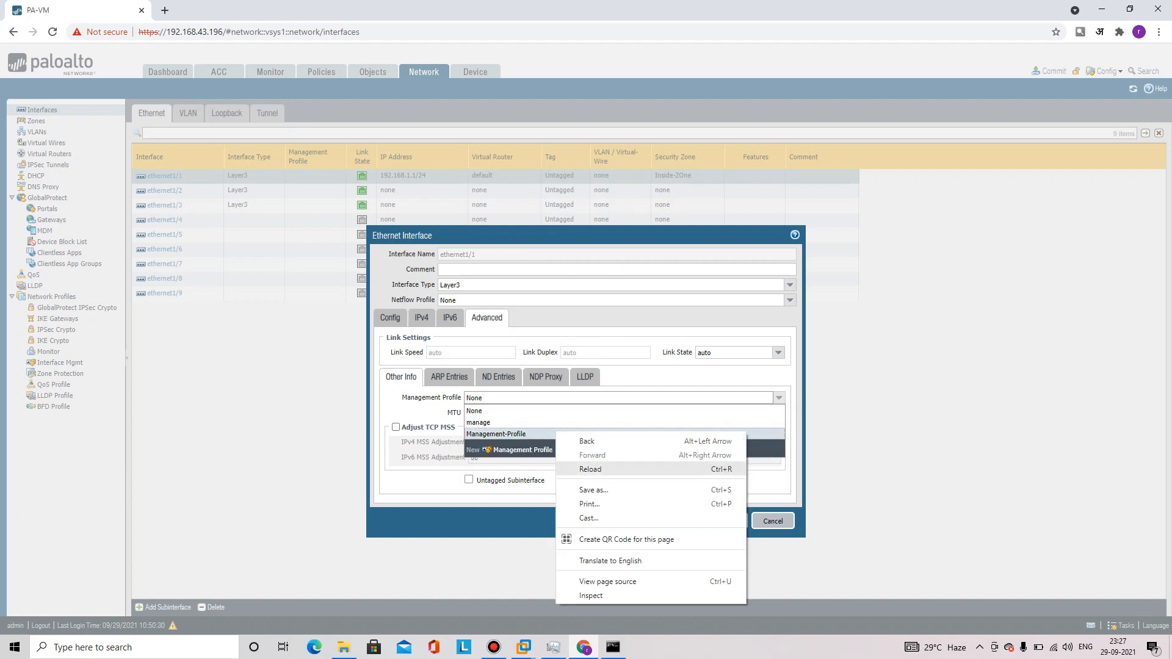
{"action": "left_click", "coordinate": [547, 434]}
{"action": "left_click", "coordinate": [726, 521]}
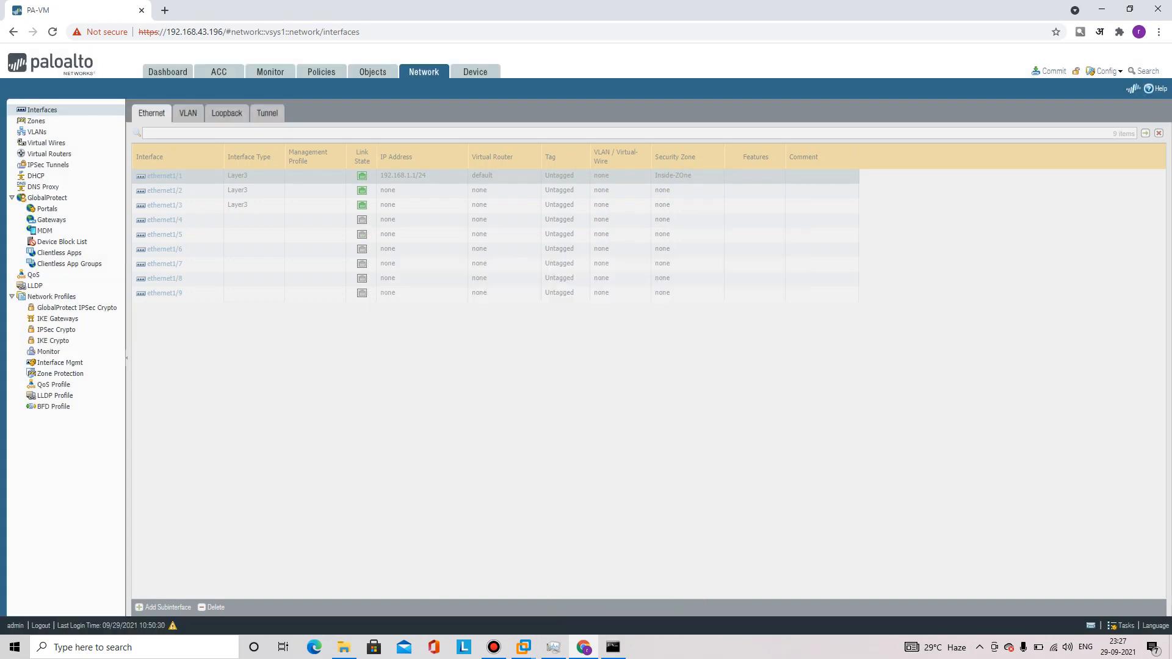
Commit all pending changes and follow the commit progress
{"action": "left_click", "coordinate": [1049, 71]}
{"action": "right_click", "coordinate": [701, 480]}
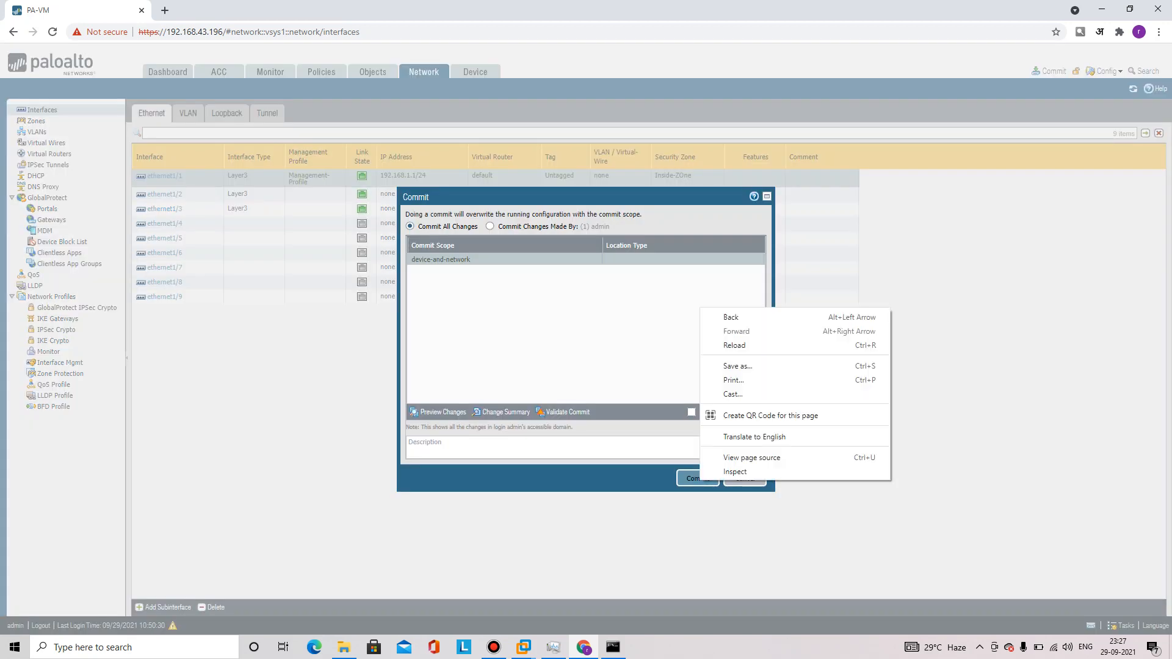
{"action": "left_click", "coordinate": [698, 479]}
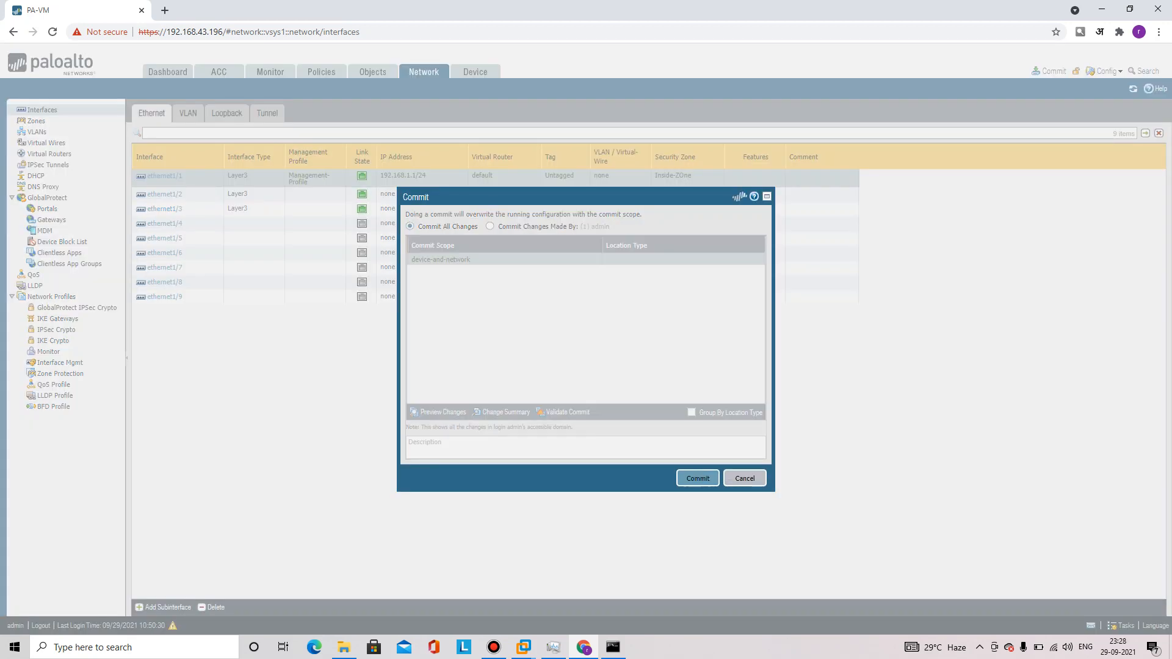
{"action": "key", "text": "Return"}
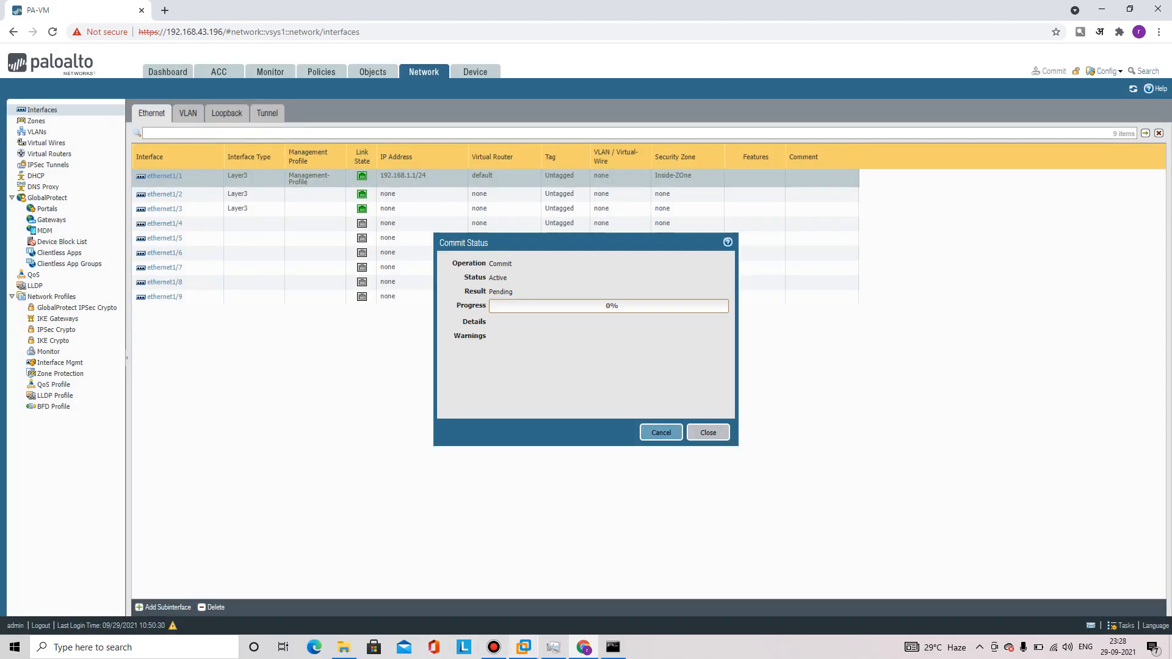
Watch the SiteB VM's ping start getting replies, then close the finished commit status
{"action": "mouse_move", "coordinate": [524, 647]}
{"action": "left_click", "coordinate": [654, 571]}
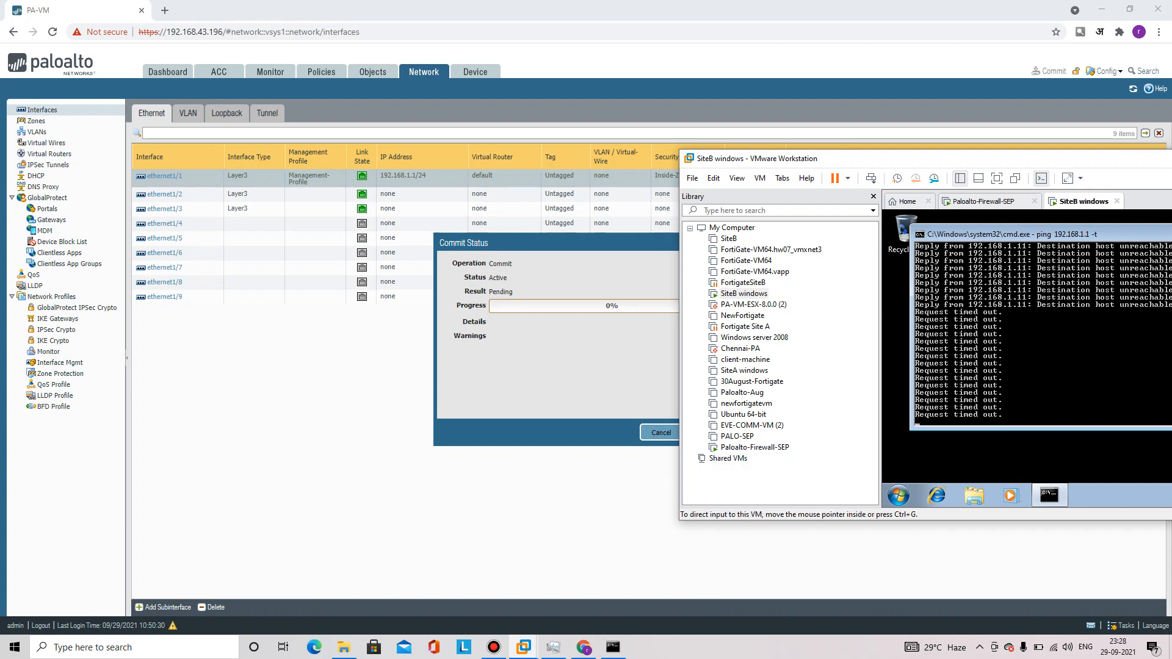
{"action": "left_click_drag", "start_coordinate": [1022, 160], "coordinate": [1052, 158]}
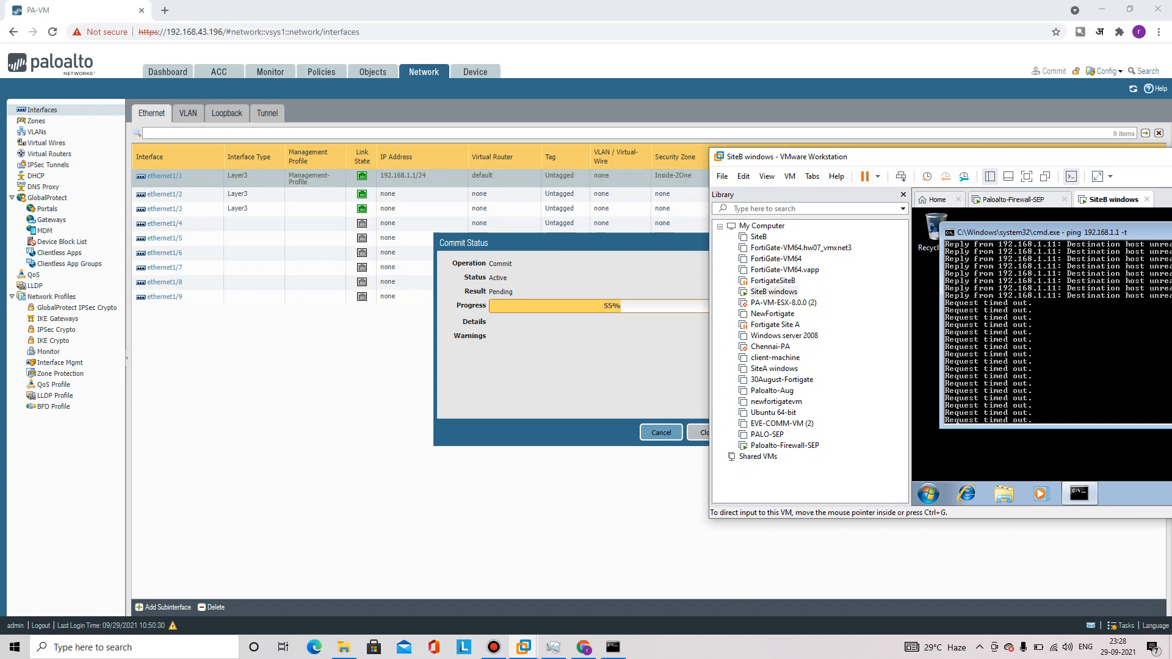
{"action": "mouse_move", "coordinate": [979, 155]}
{"action": "left_mouse_down"}
{"action": "mouse_move", "coordinate": [1054, 140]}
{"action": "mouse_move", "coordinate": [988, 157]}
{"action": "left_mouse_up"}
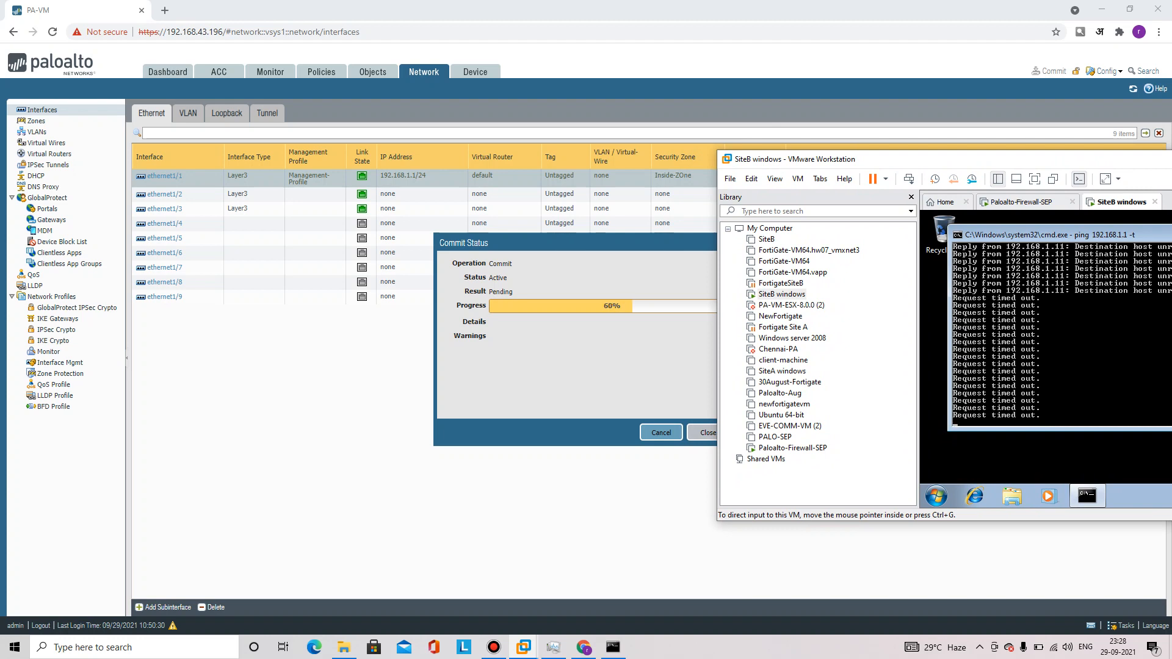
{"action": "left_click_drag", "start_coordinate": [575, 243], "coordinate": [532, 236]}
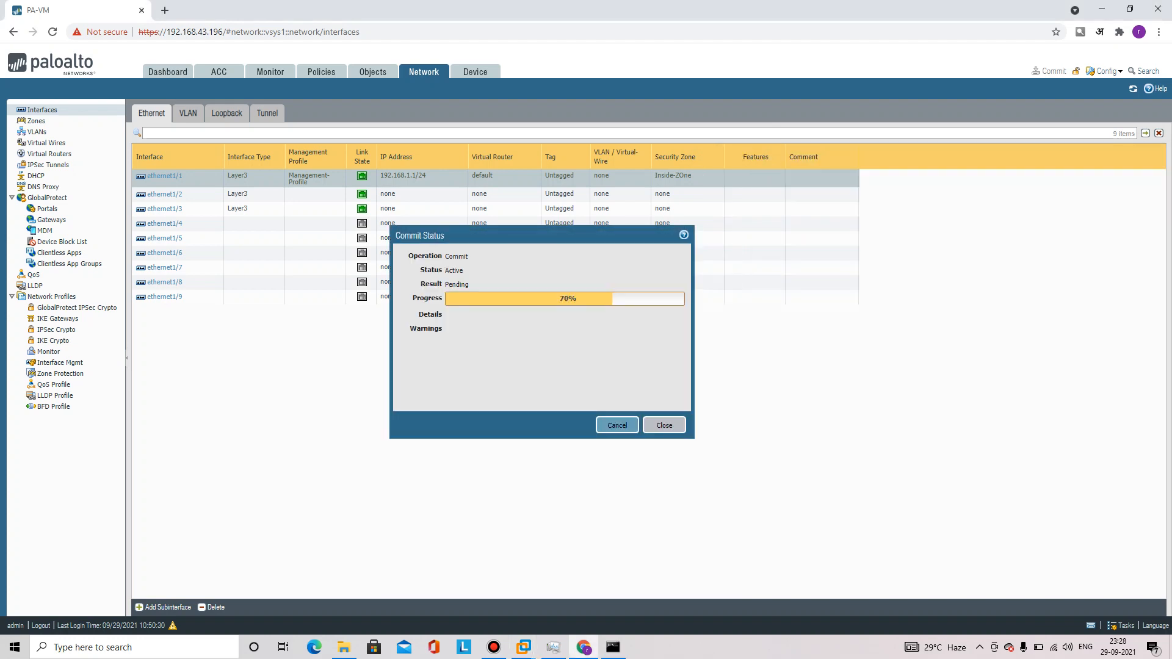
{"action": "left_click", "coordinate": [523, 647]}
{"action": "right_click", "coordinate": [647, 381]}
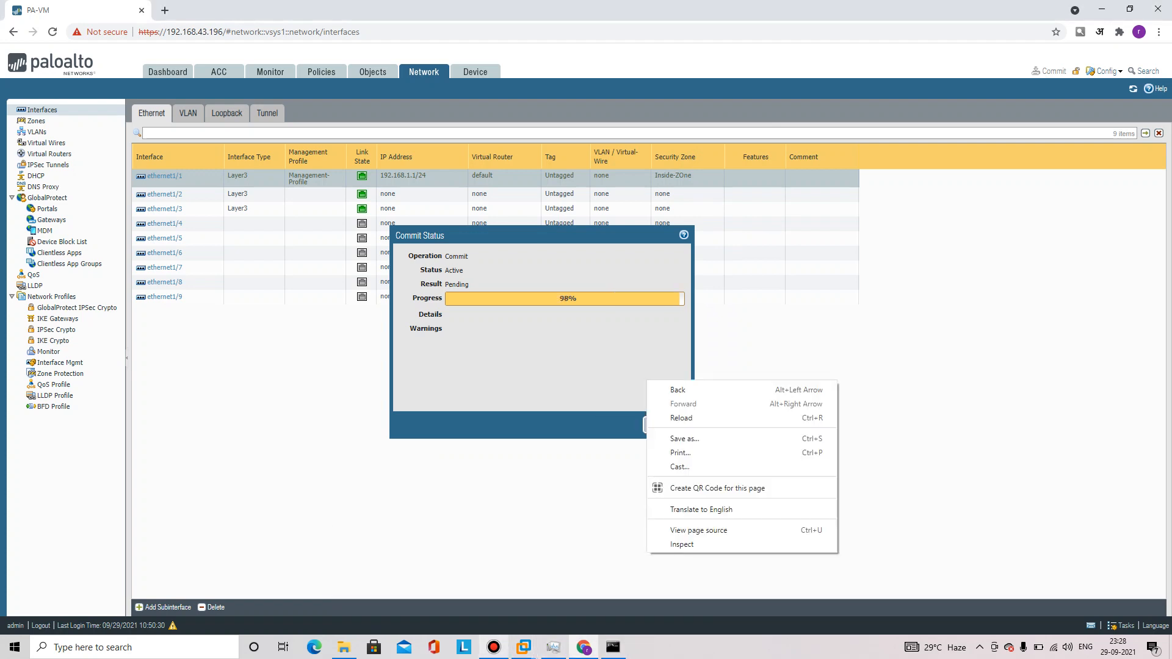
{"action": "left_click", "coordinate": [523, 647]}
{"action": "left_click", "coordinate": [653, 574]}
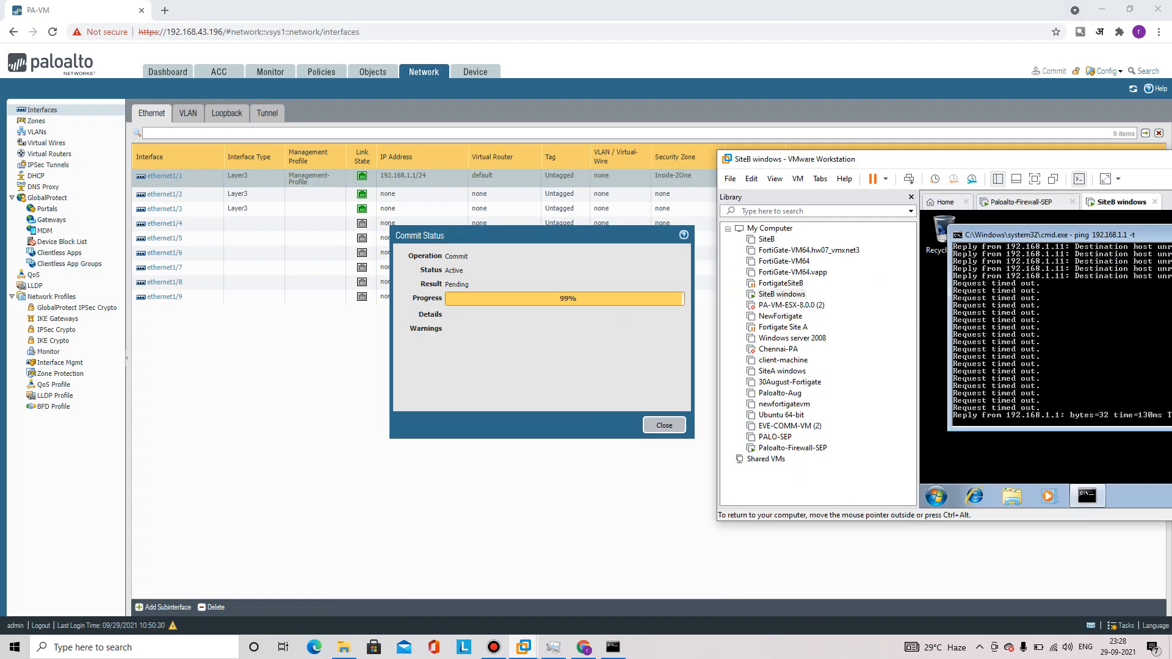
{"action": "left_click_drag", "start_coordinate": [973, 160], "coordinate": [861, 145]}
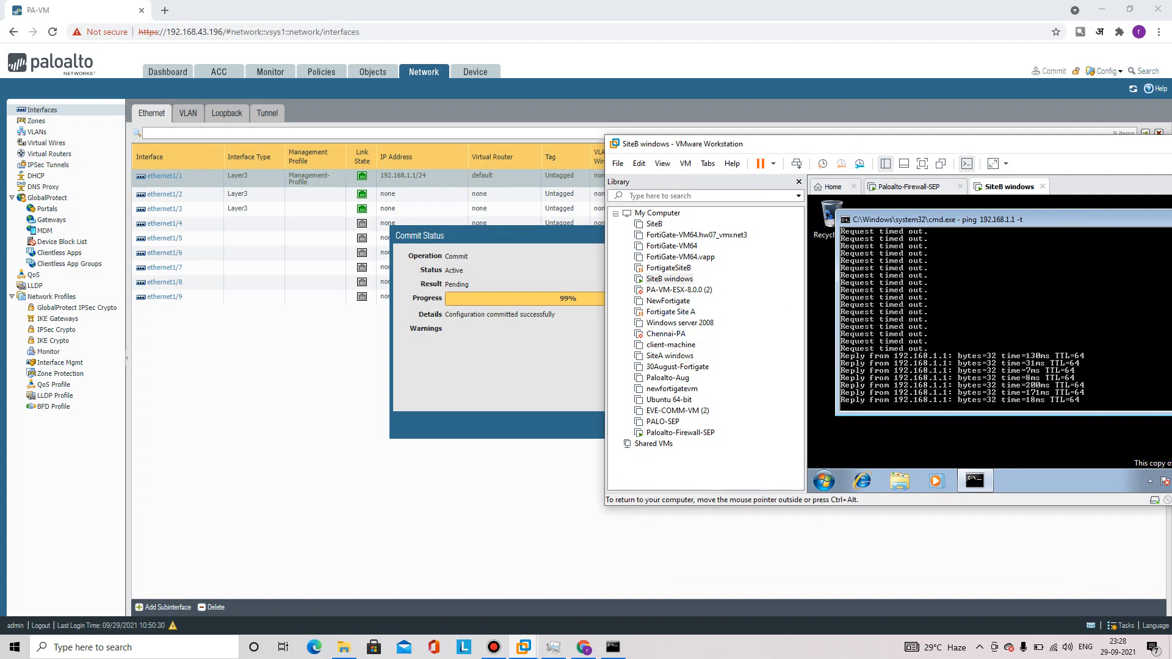
{"action": "left_click", "coordinate": [456, 270]}
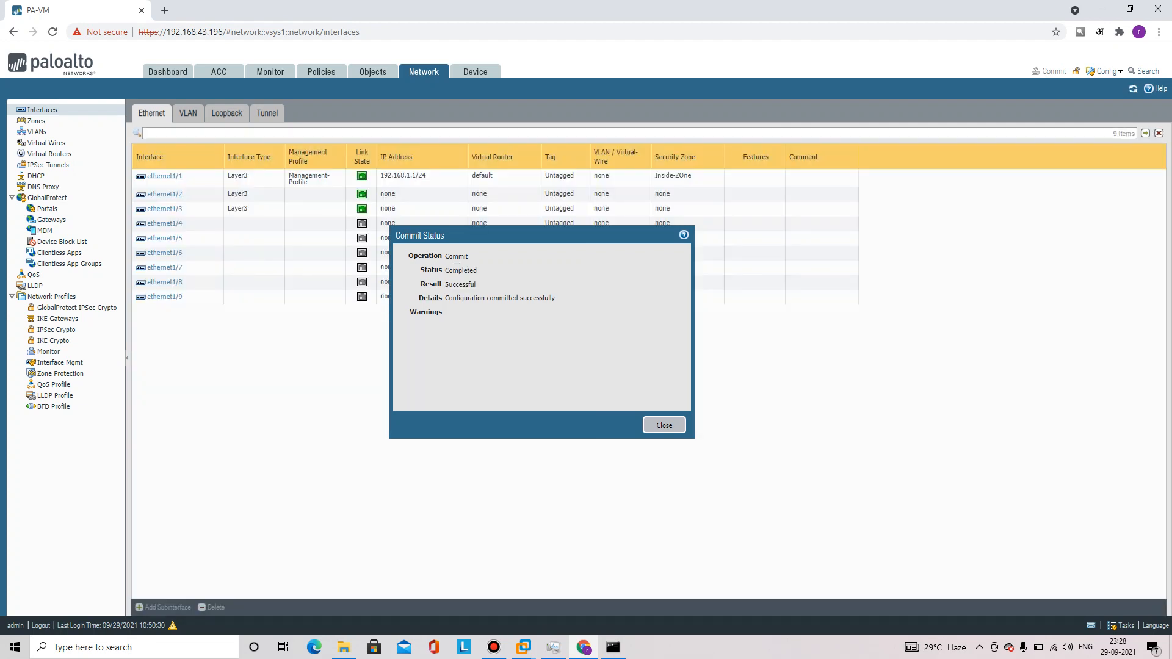
{"action": "left_click", "coordinate": [664, 425]}
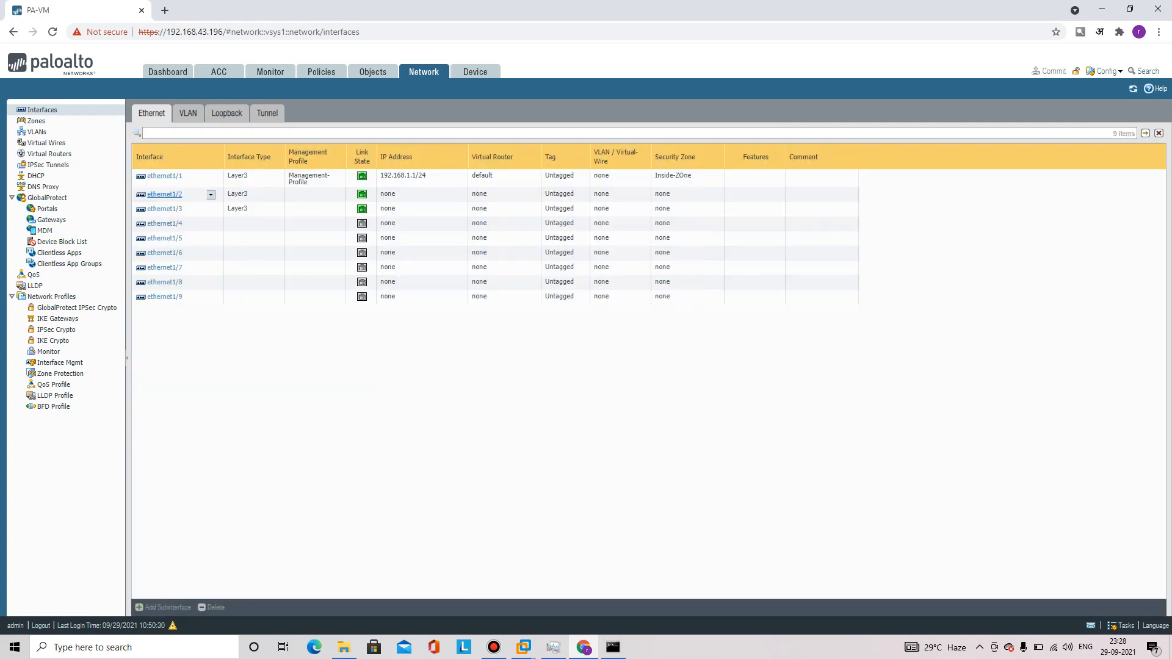
Put ethernet1/2 on the default virtual router
{"action": "left_click", "coordinate": [165, 194]}
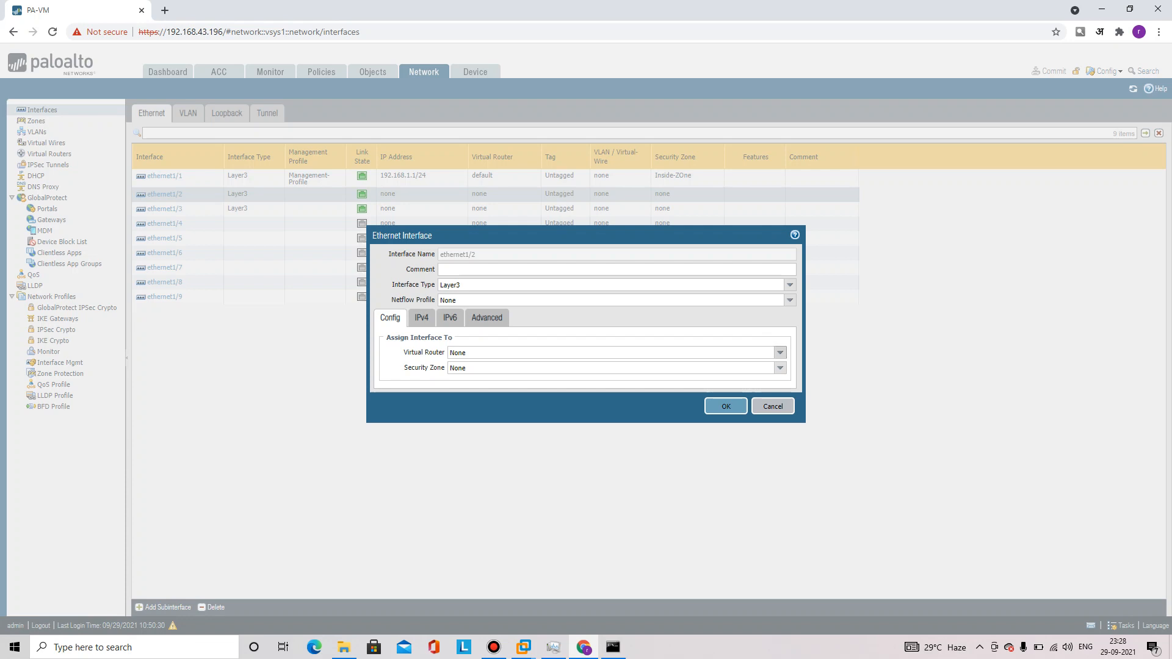
{"action": "left_click", "coordinate": [781, 352]}
{"action": "right_click", "coordinate": [536, 378]}
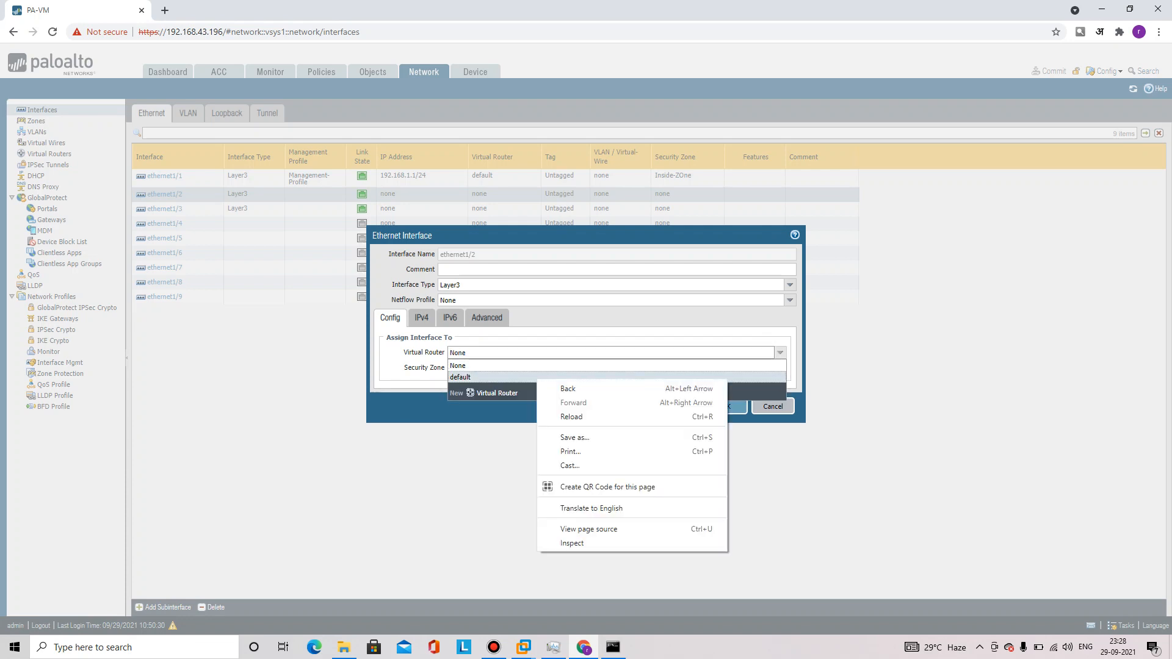
{"action": "left_click", "coordinate": [463, 378]}
{"action": "right_click", "coordinate": [463, 377]}
Add the static IPv4 address 192.168.43.200/24 to ethernet1/2
{"action": "left_click", "coordinate": [422, 318]}
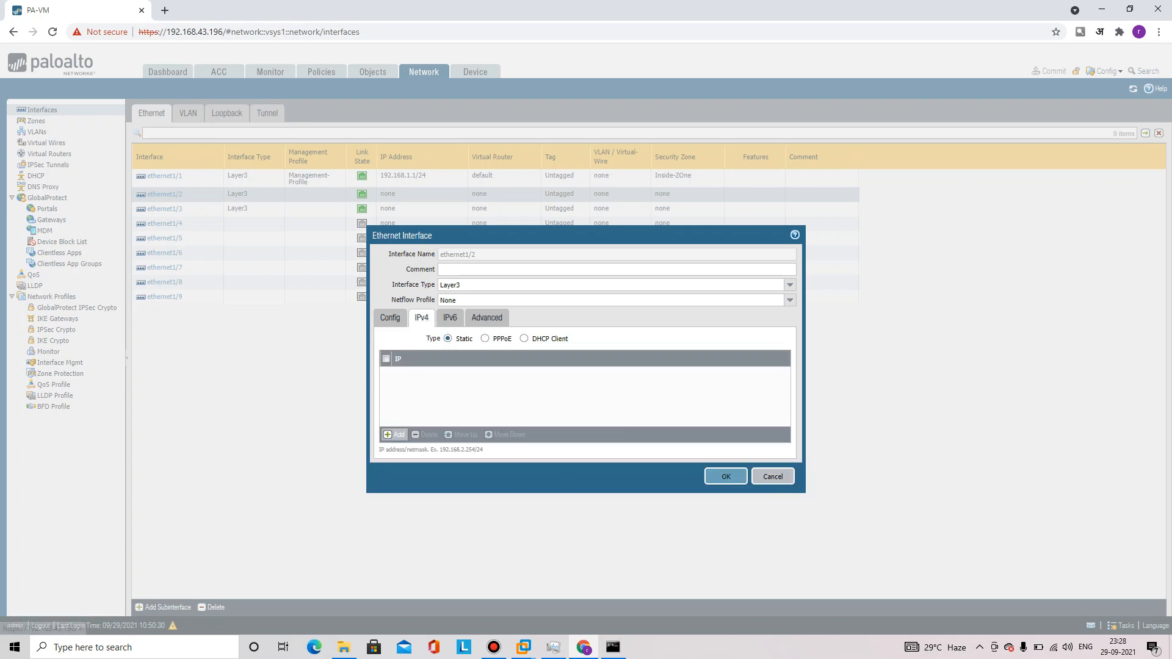
{"action": "right_click", "coordinate": [390, 434]}
{"action": "left_click", "coordinate": [392, 434]}
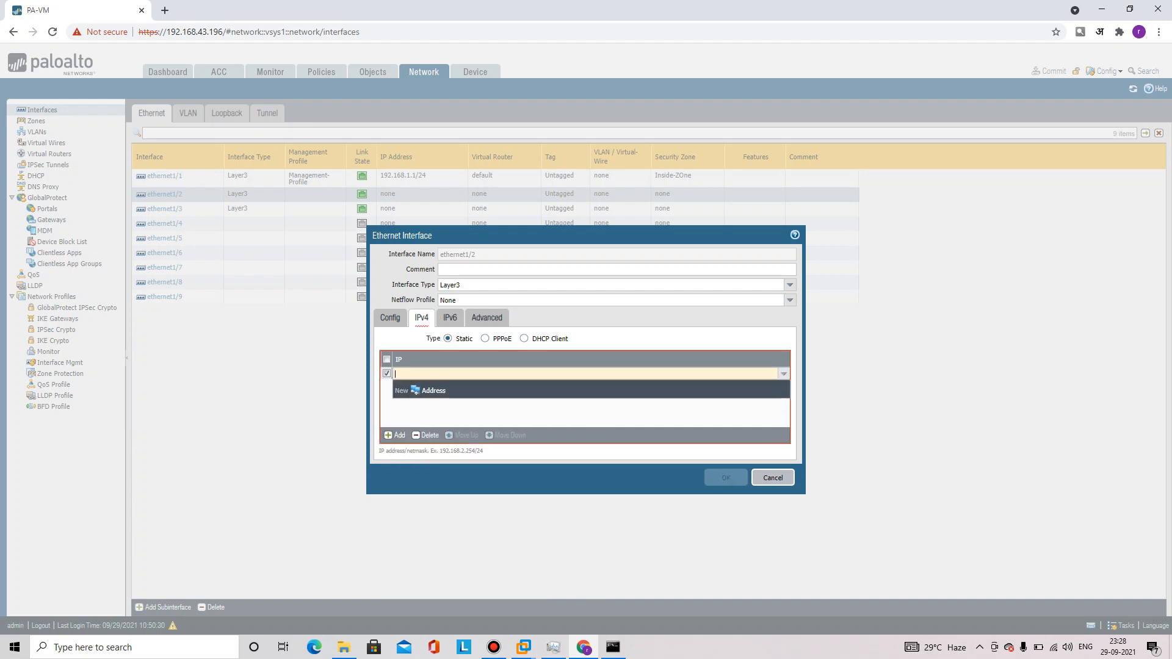
{"action": "type", "text": "192.168.43.200"}
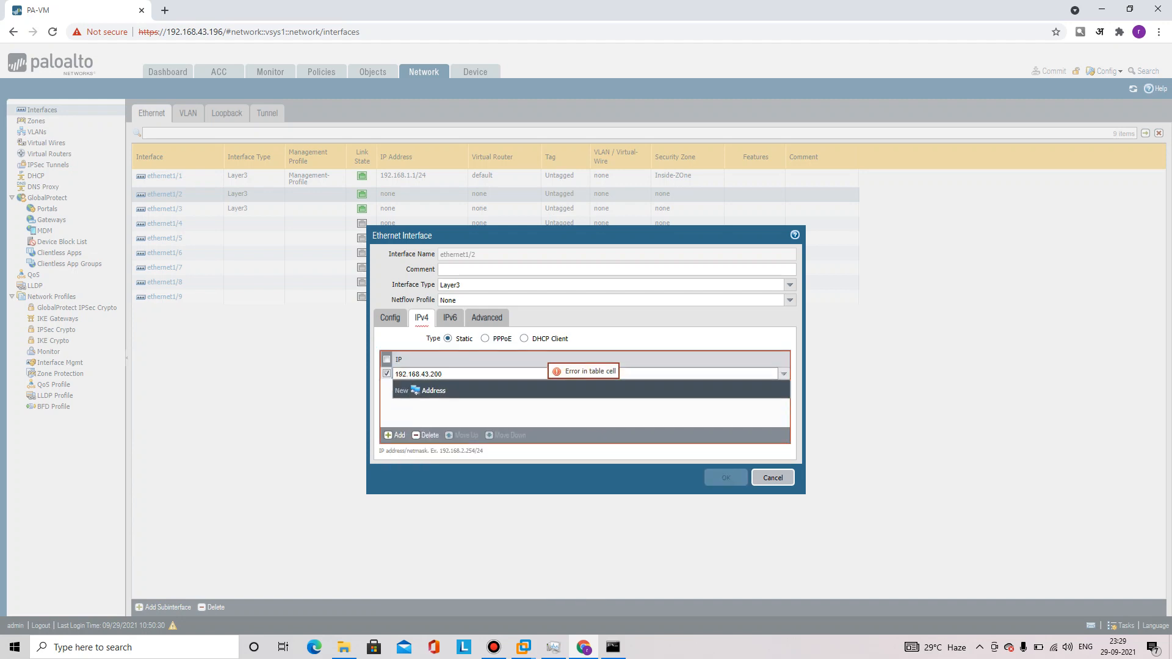
{"action": "type", "text": "/24"}
{"action": "key", "text": "Return"}
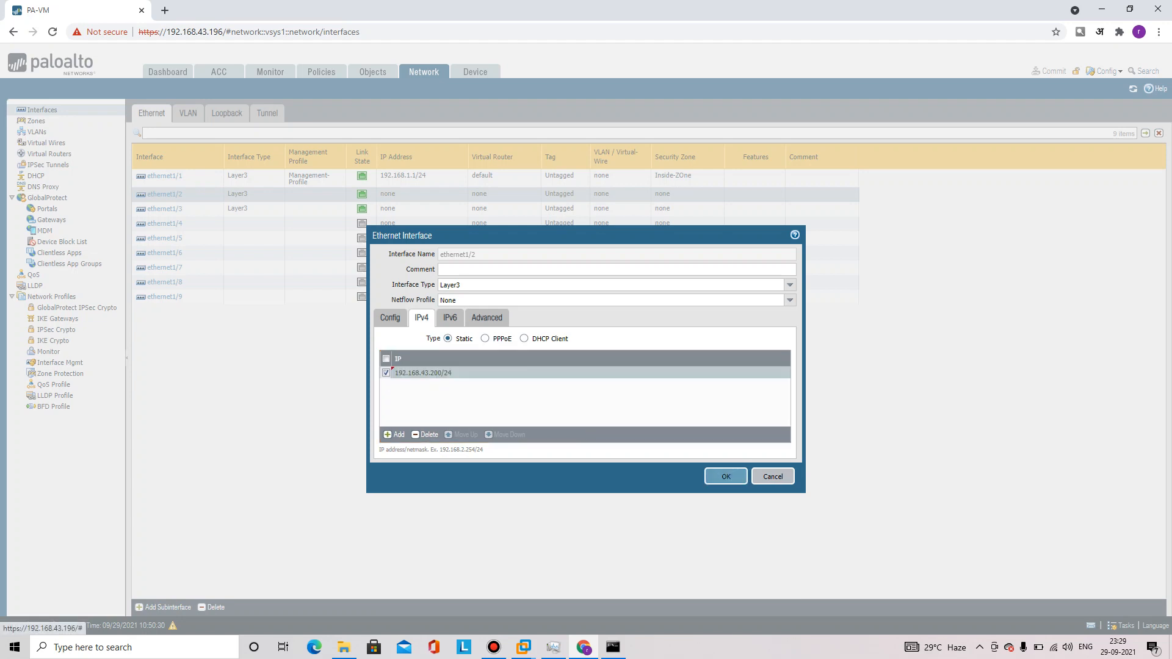
Choose Management-Profile as ethernet1/2's management profile and save the interface
{"action": "left_click", "coordinate": [486, 319]}
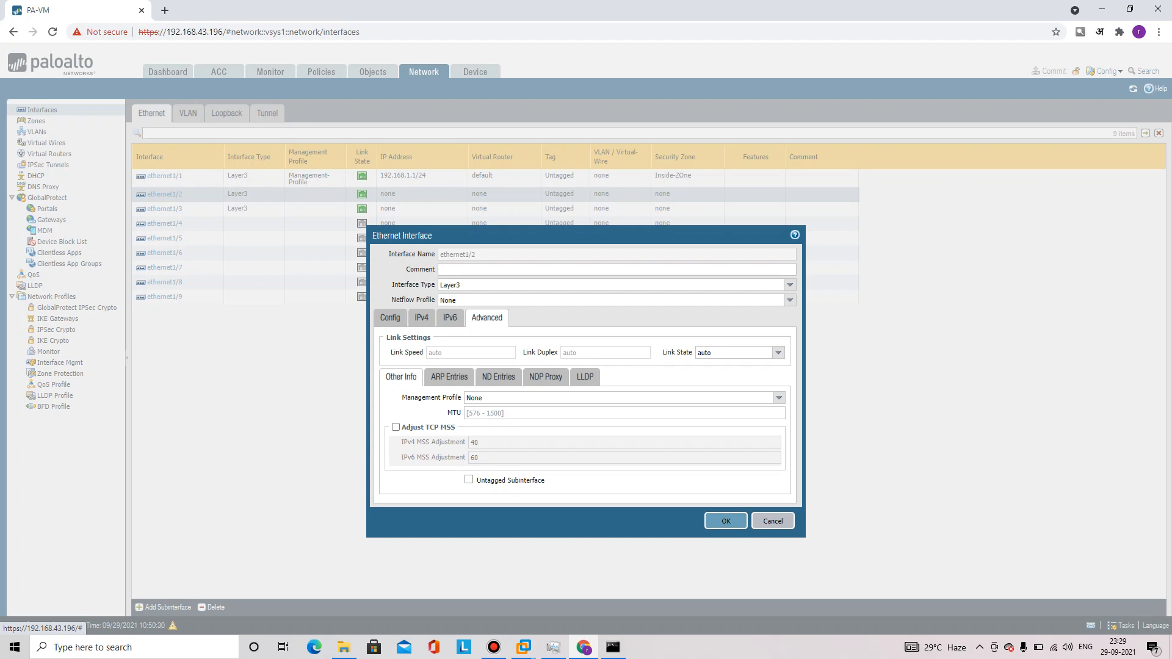
{"action": "left_click", "coordinate": [422, 318]}
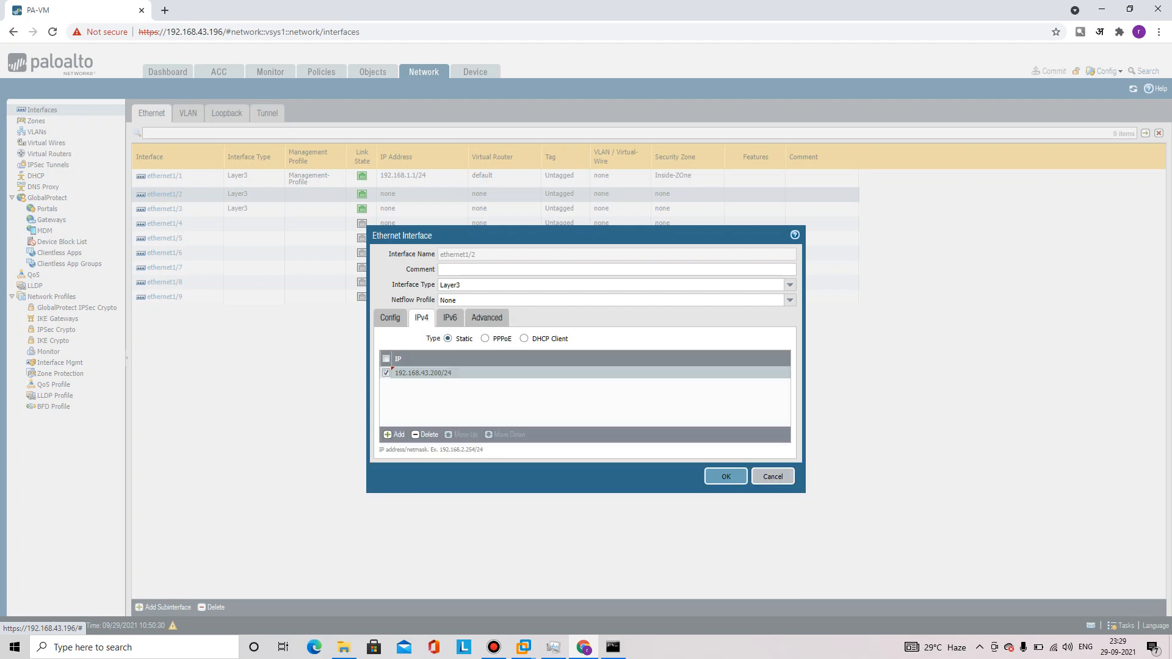
{"action": "left_click", "coordinate": [487, 318]}
{"action": "right_click", "coordinate": [784, 398]}
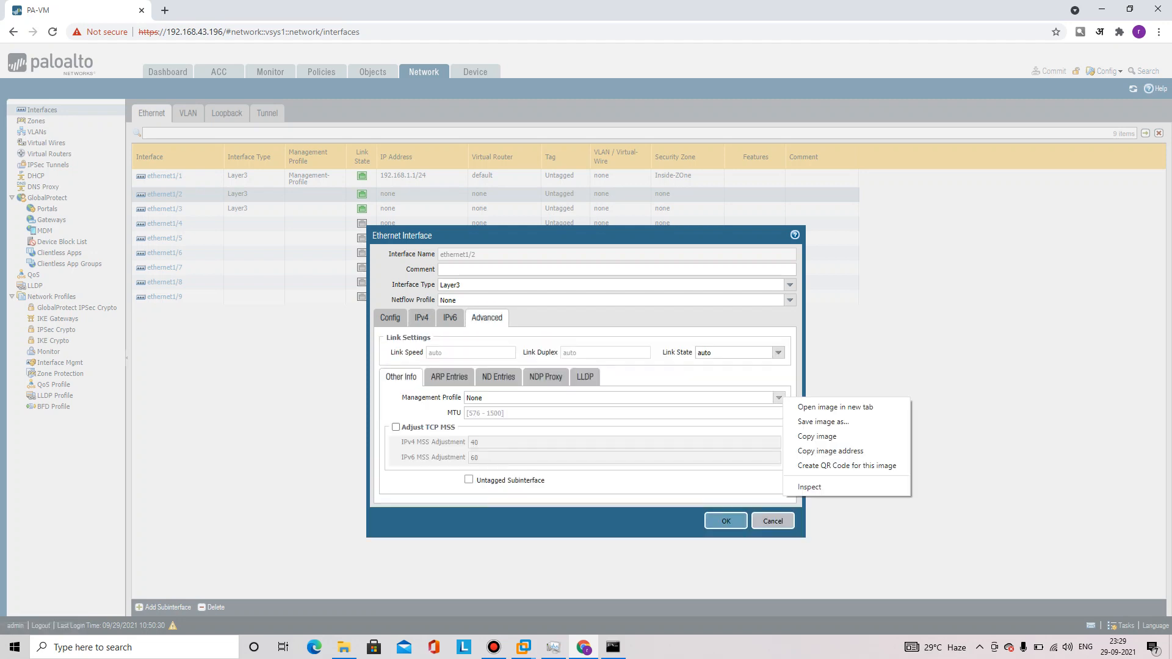
{"action": "key", "text": "Escape"}
{"action": "left_click", "coordinate": [779, 398]}
{"action": "left_click", "coordinate": [549, 433]}
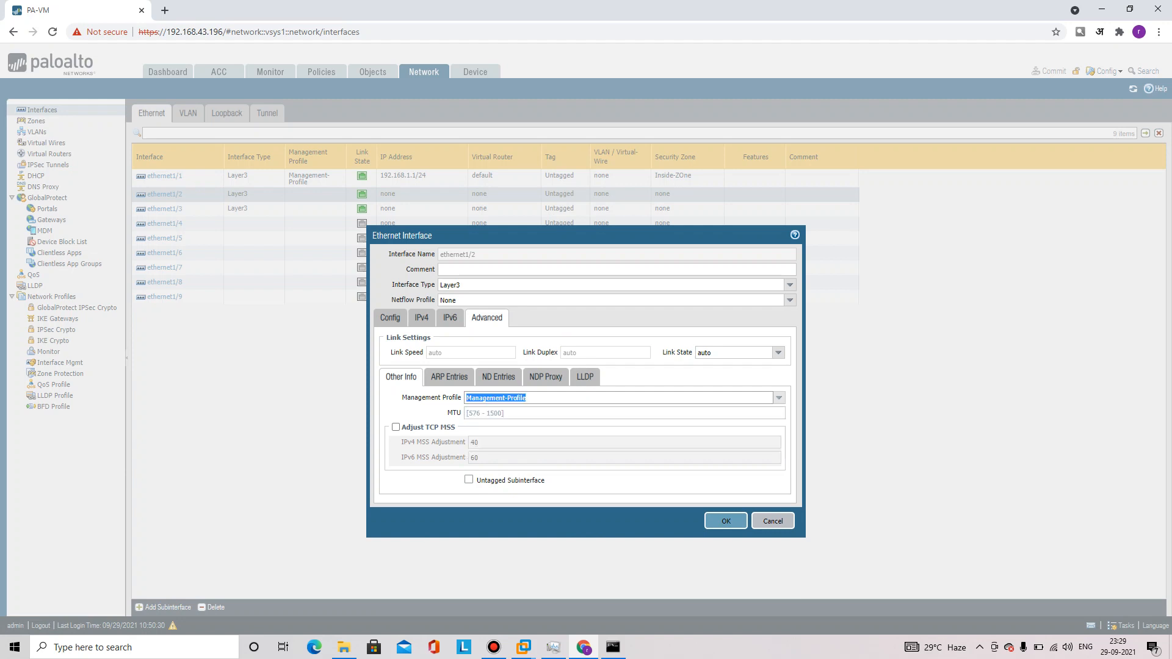
{"action": "key", "text": "Return"}
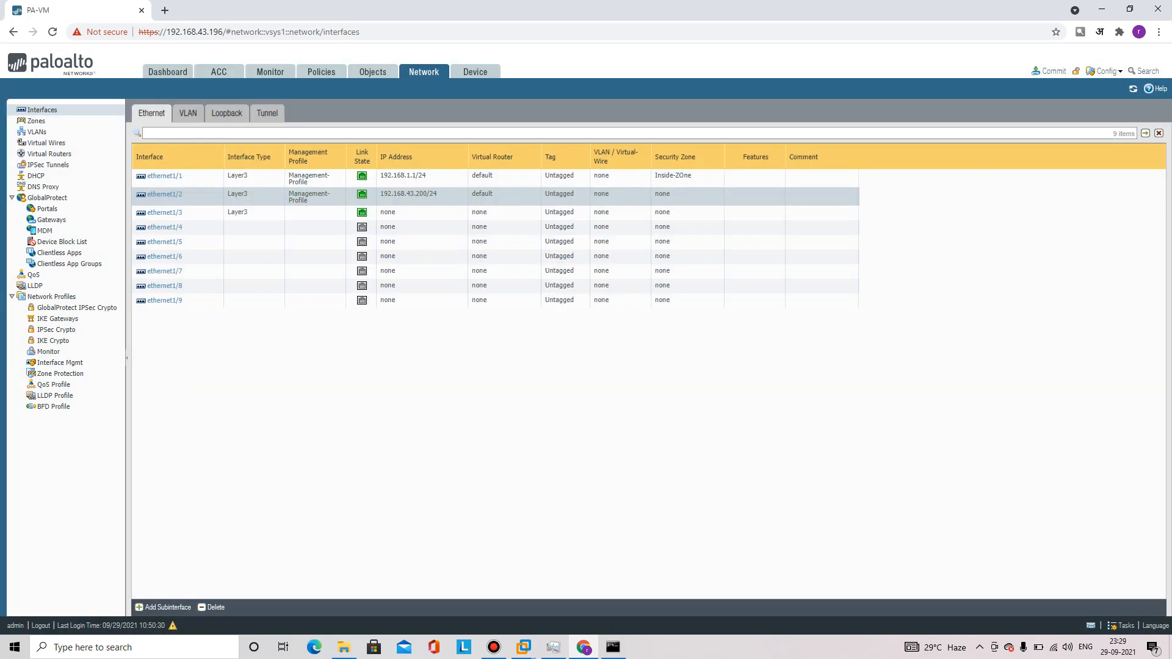
Turn off Ping in Management-Profile, then reopen ethernet1/2 from the Ethernet interfaces list
{"action": "left_click", "coordinate": [59, 363]}
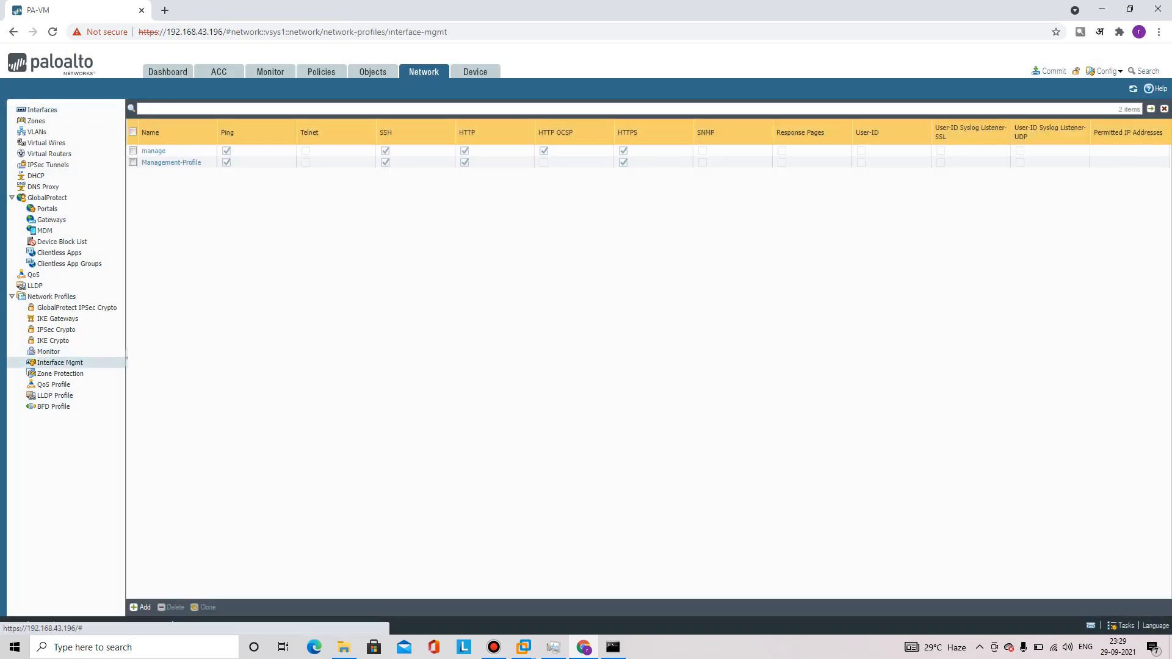
{"action": "left_click", "coordinate": [171, 162]}
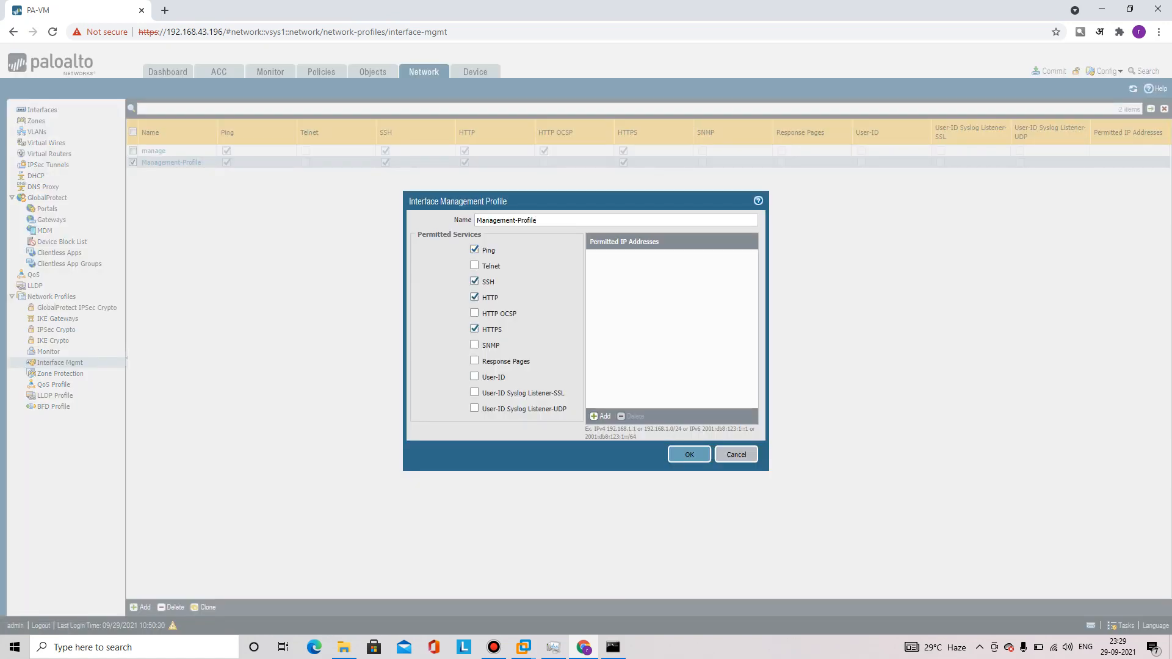
{"action": "left_click", "coordinate": [474, 250]}
{"action": "left_click", "coordinate": [689, 454]}
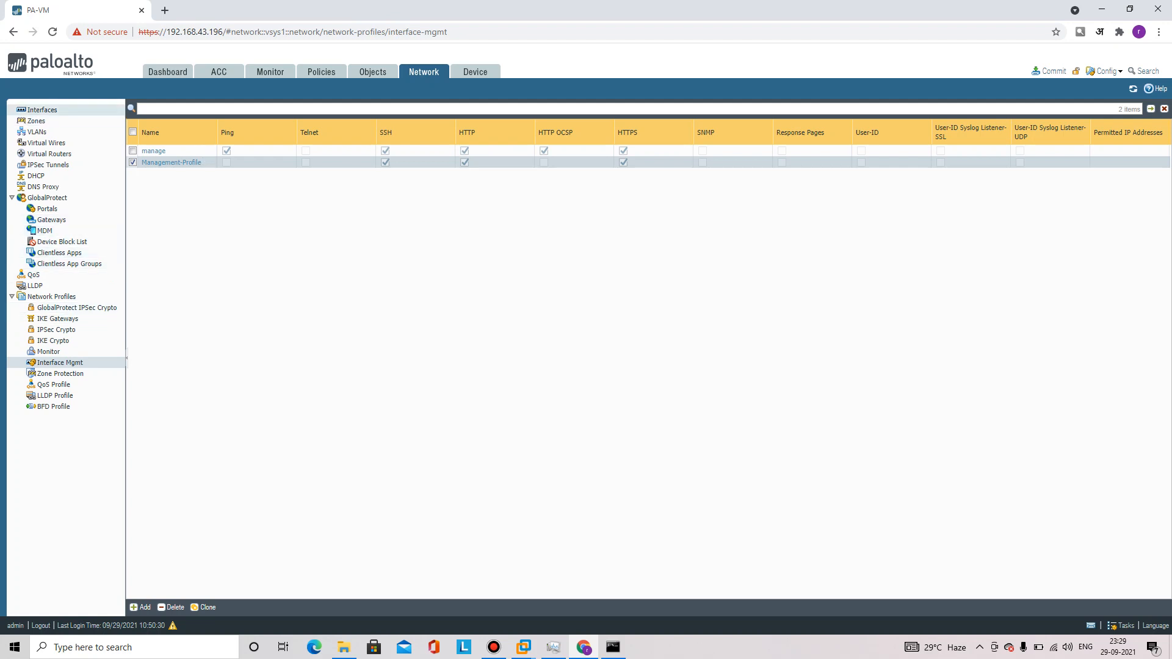
{"action": "left_click", "coordinate": [42, 110]}
{"action": "left_click", "coordinate": [164, 195]}
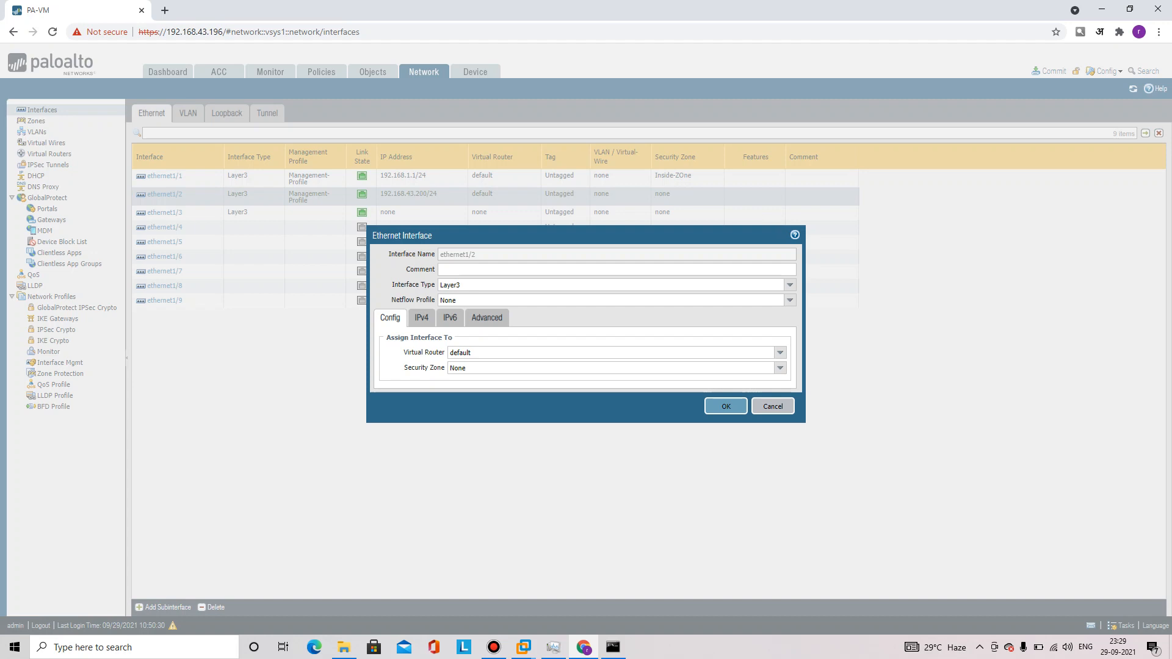
Assign ethernet1/2 to Outside-Zone and save the interface
{"action": "left_click", "coordinate": [781, 369]}
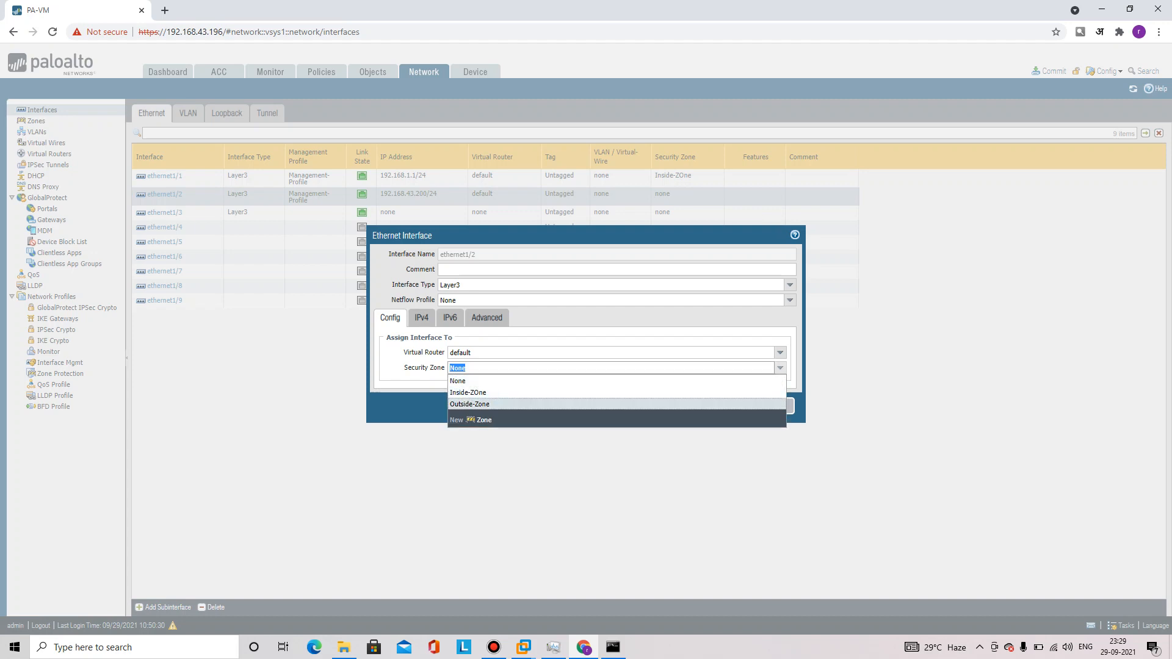
{"action": "left_click", "coordinate": [610, 405]}
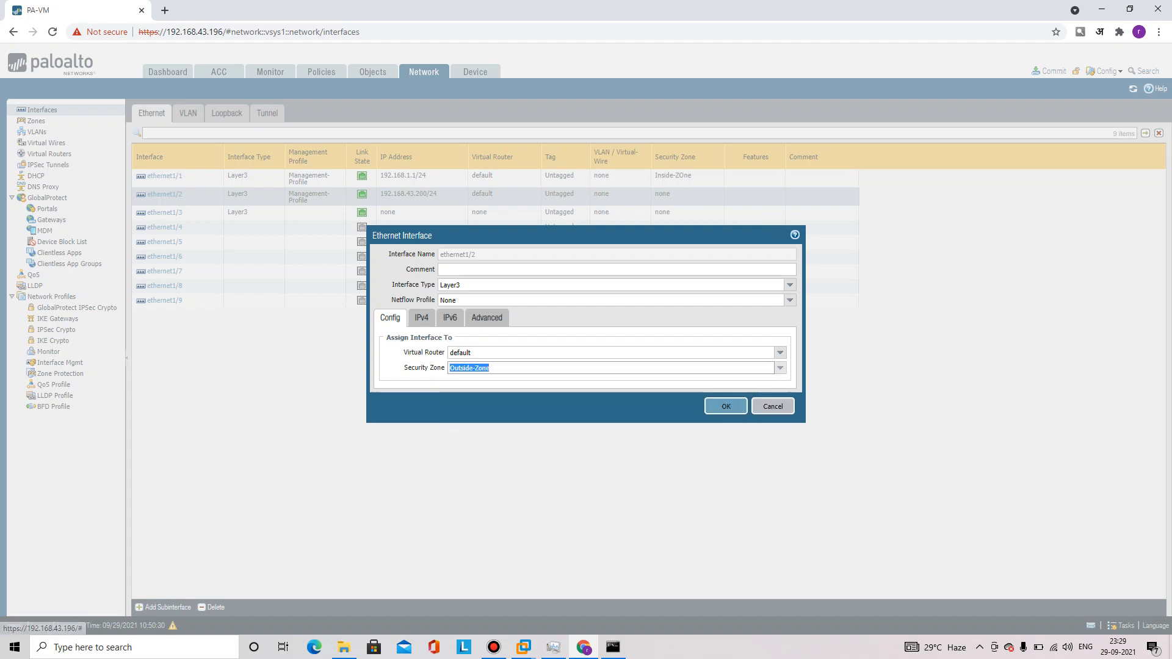
{"action": "left_click", "coordinate": [450, 317]}
{"action": "left_click", "coordinate": [487, 318]}
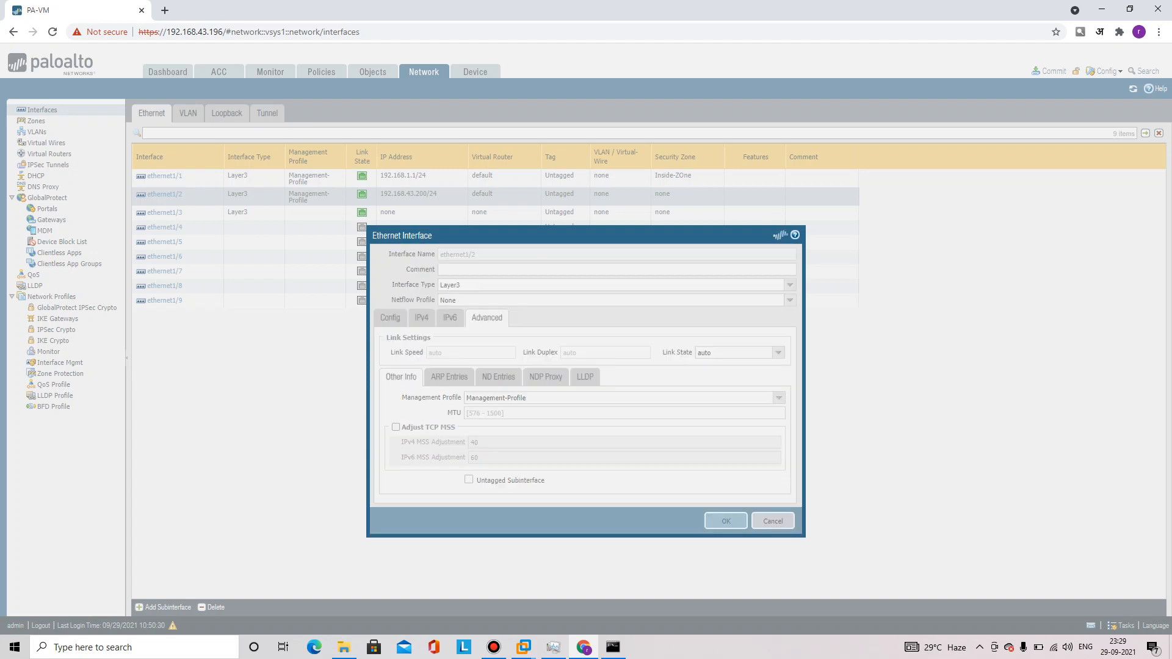
{"action": "left_click", "coordinate": [726, 521]}
Commit the pending configuration changes and bring the Command Prompt forward
{"action": "left_click", "coordinate": [1054, 71]}
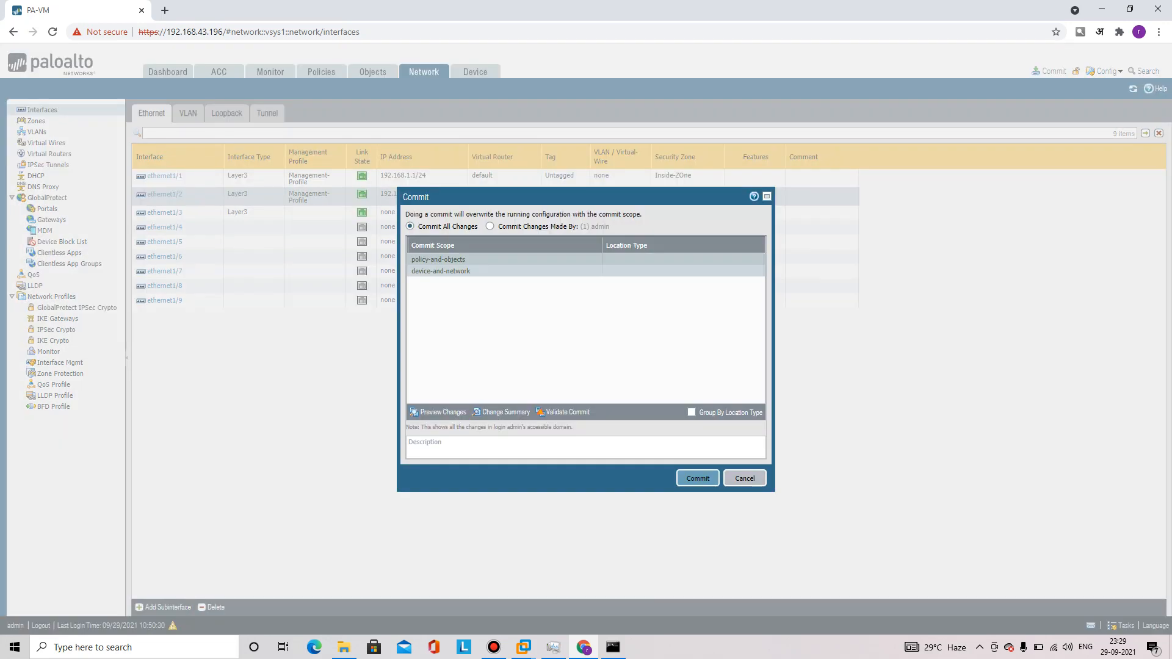
{"action": "left_click", "coordinate": [698, 478]}
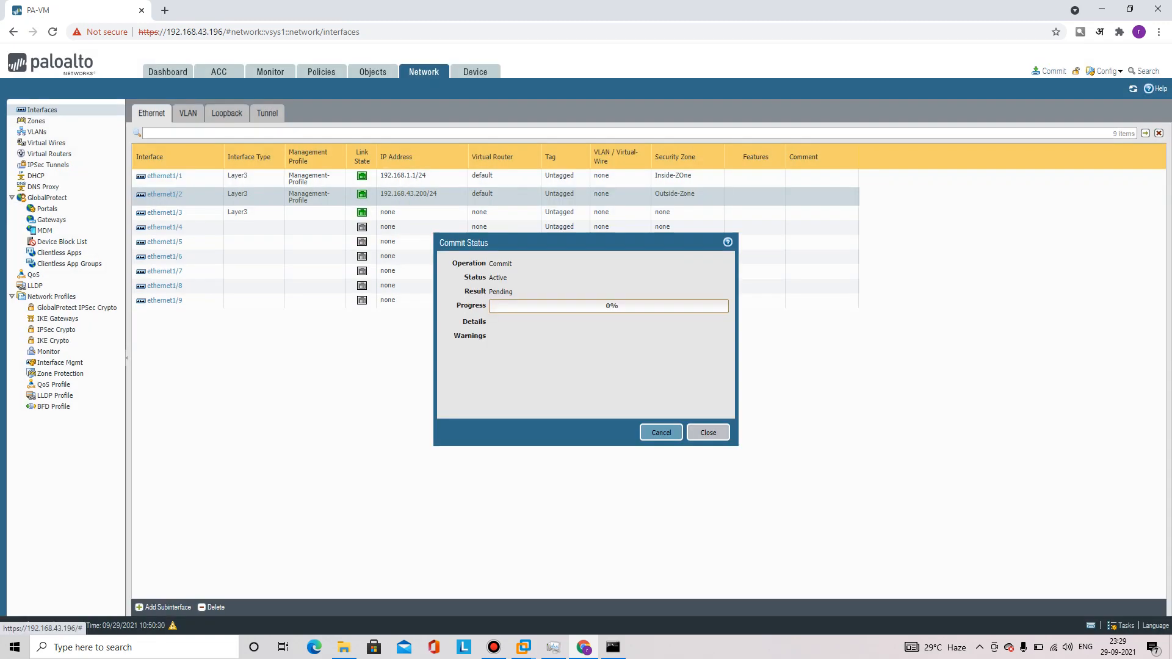
{"action": "left_click", "coordinate": [613, 647]}
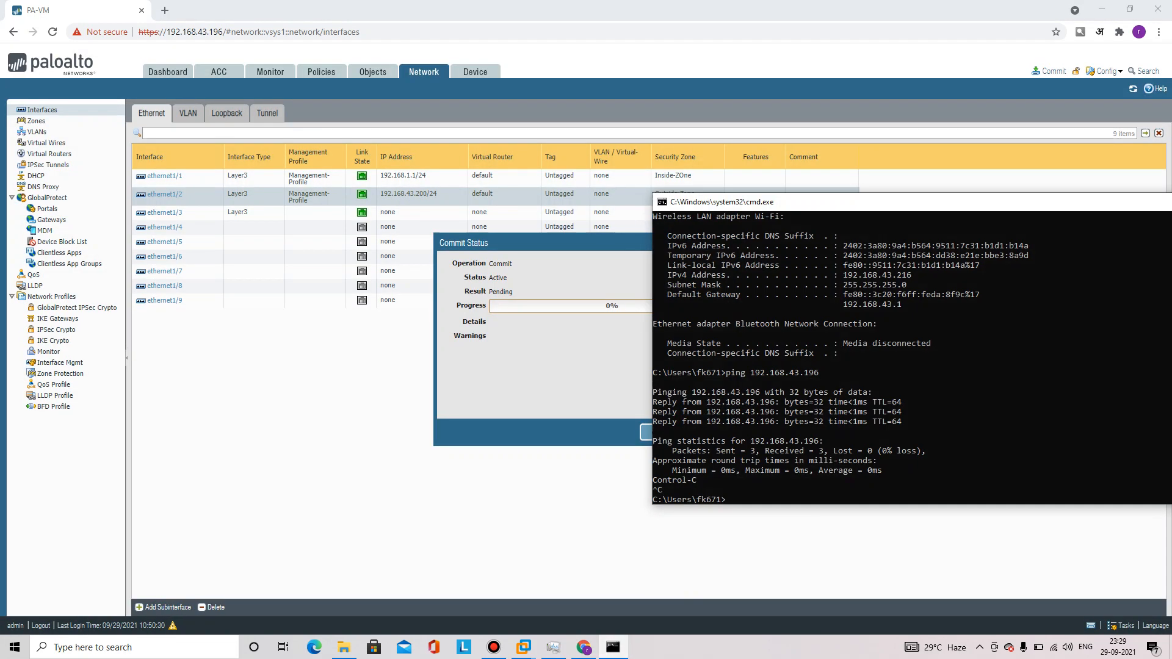
Edit the previous ping into a continuous ping to 192.168.43.200 with -t
{"action": "key", "text": "Up"}
{"action": "key", "text": "BackSpace"}
{"action": "key", "text": "BackSpace"}
{"action": "key", "text": "BackSpace"}
{"action": "type", "text": "200 -t"}
{"action": "key", "text": "Return"}
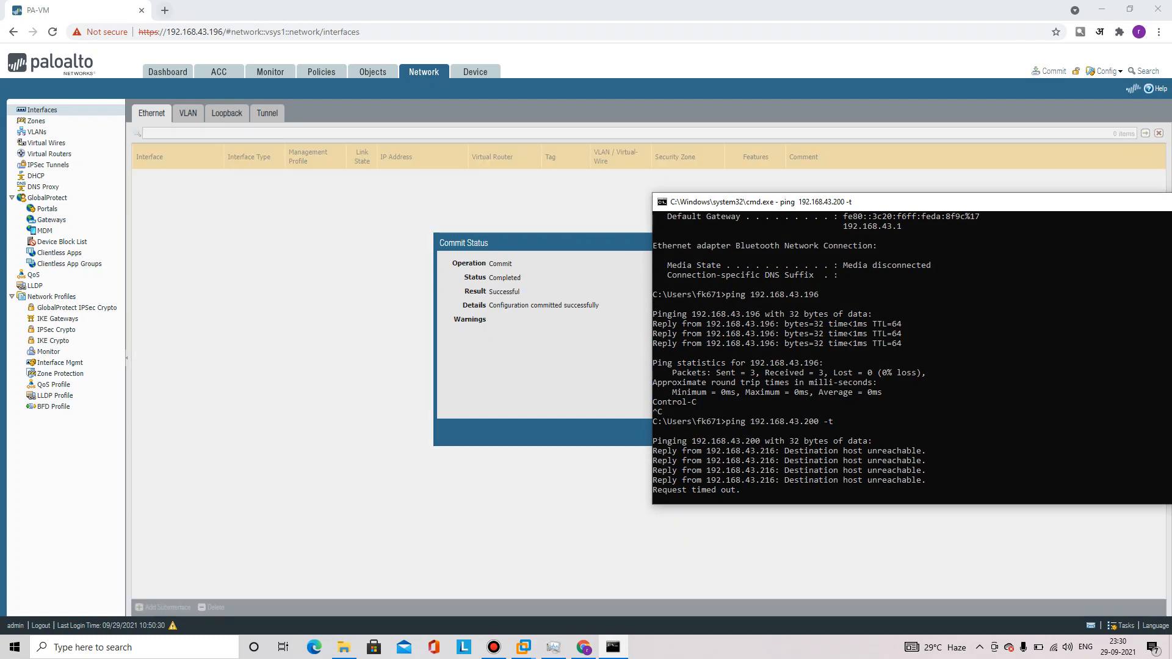
{"action": "left_click", "coordinate": [165, 10]}
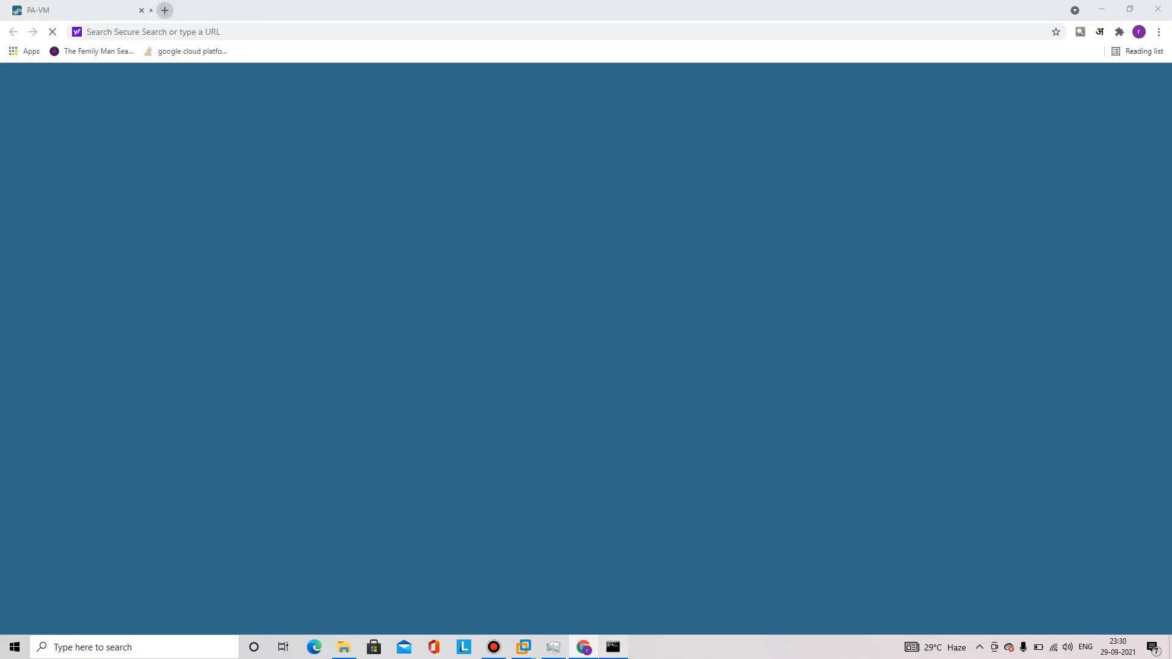
{"action": "left_click", "coordinate": [613, 647]}
{"action": "right_click", "coordinate": [613, 647]}
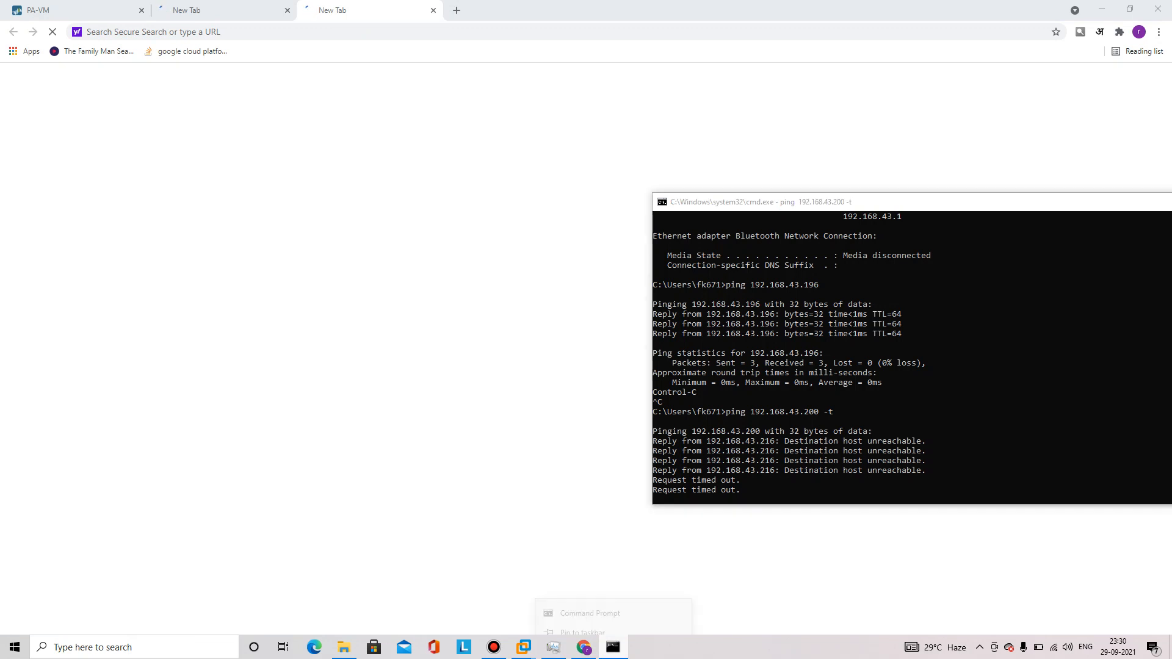
{"action": "left_click", "coordinate": [152, 32]}
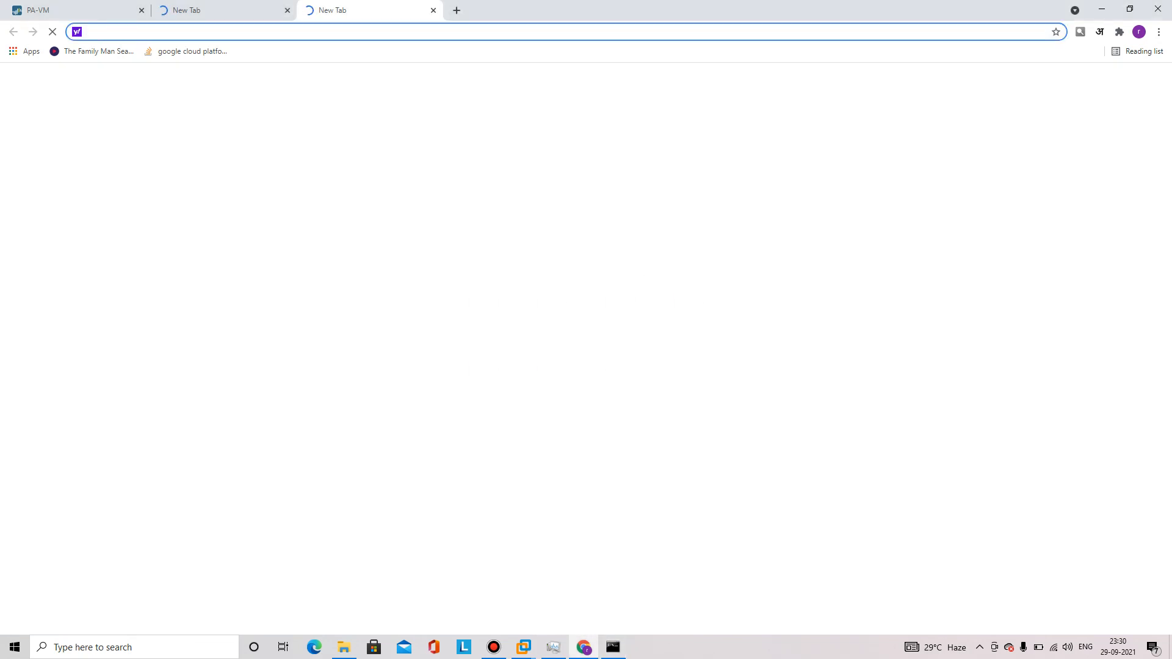
{"action": "type", "text": "https://www.google.com"}
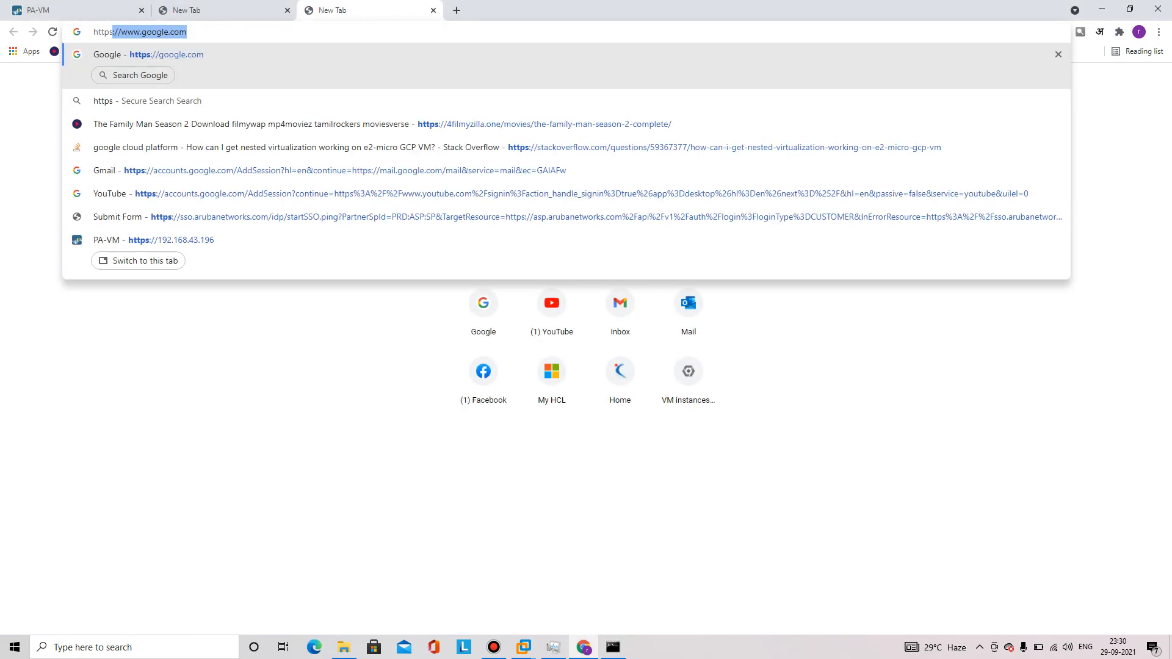
{"action": "key", "text": "Return"}
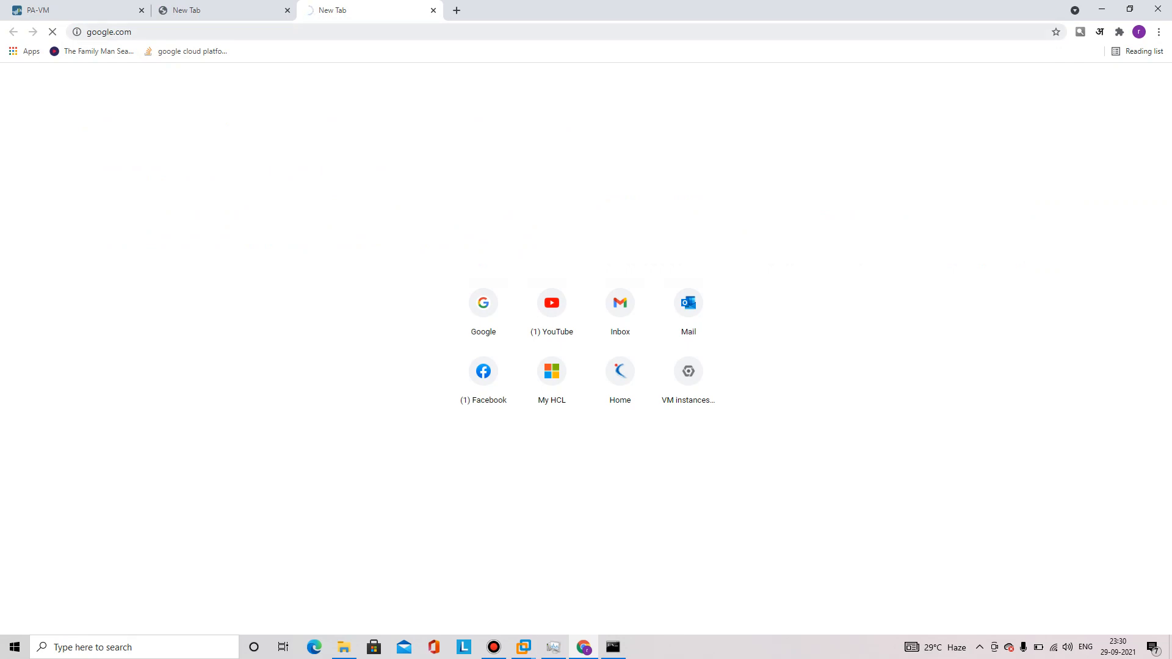
{"action": "left_click", "coordinate": [180, 31]}
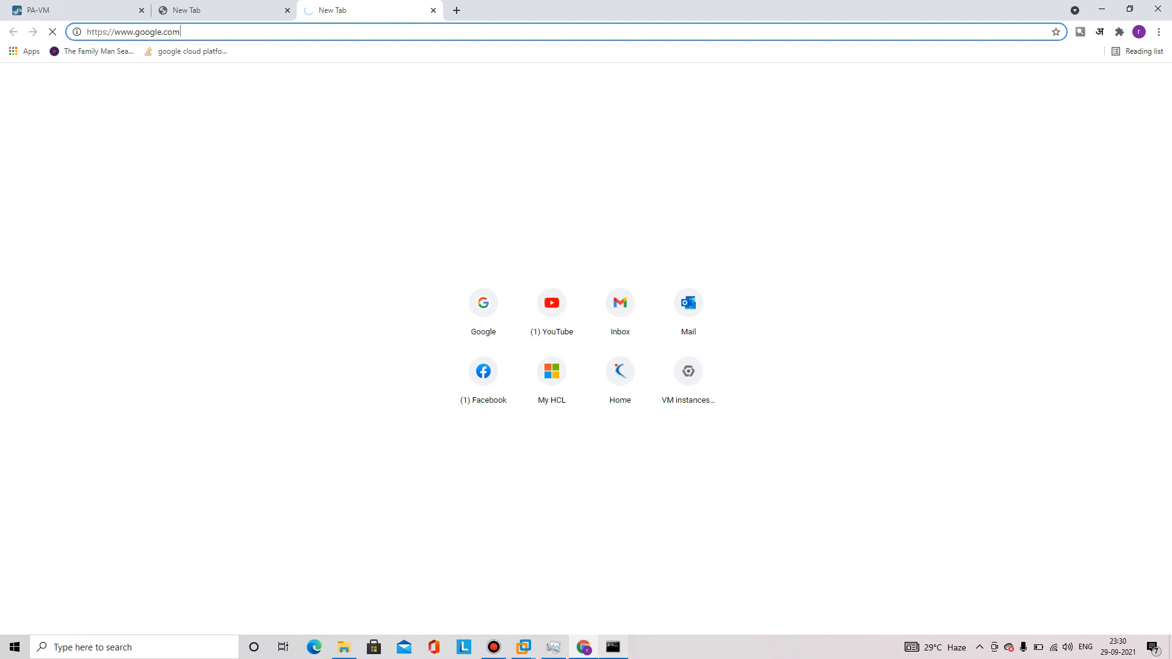
{"action": "left_click", "coordinate": [613, 647]}
{"action": "left_click", "coordinate": [613, 648]}
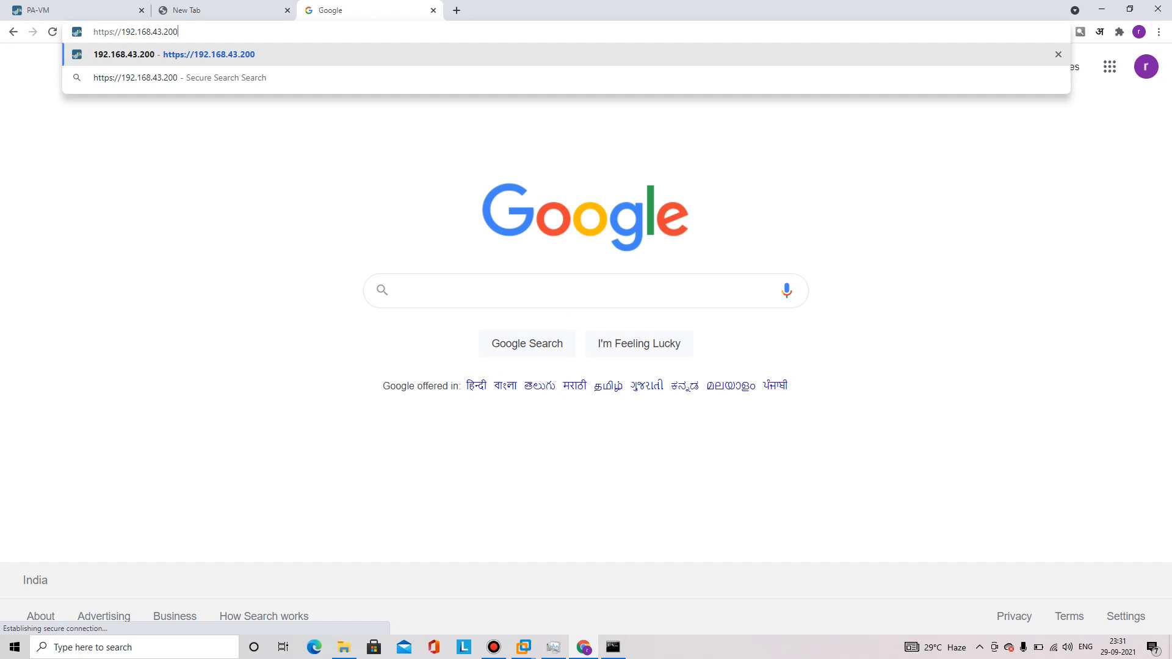
{"action": "key", "text": "Return"}
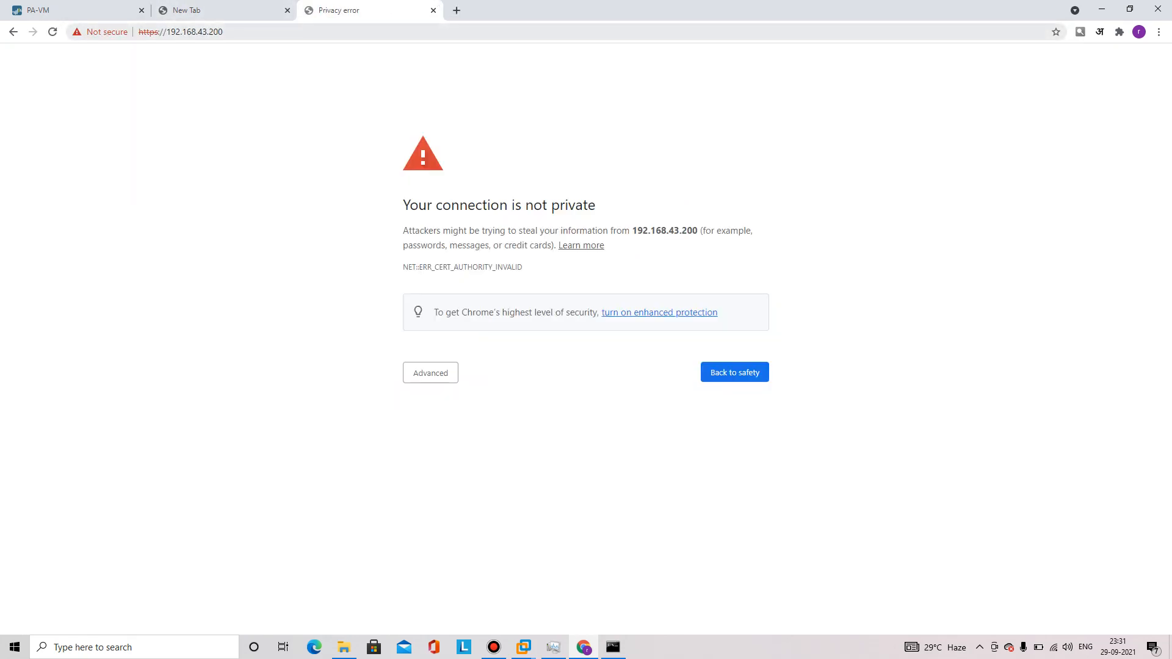
{"action": "left_click", "coordinate": [103, 11]}
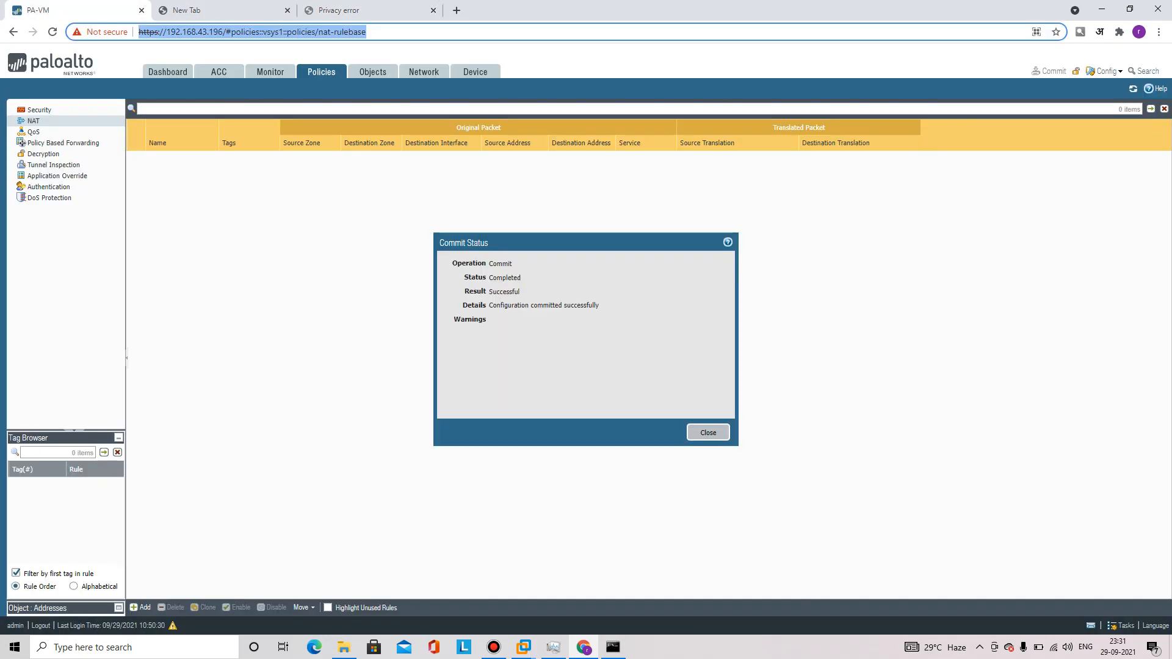
Enable Ping in Management-Profile under Network Profiles > Interface Mgmt and save it
{"action": "key", "text": "alt+Tab"}
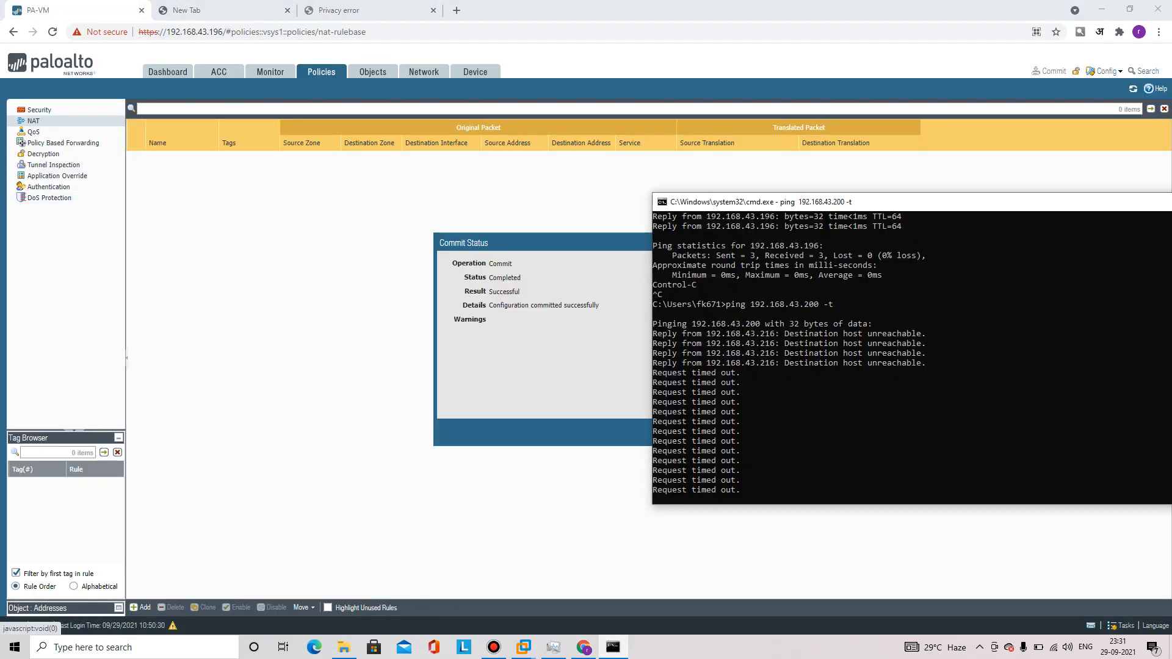
{"action": "key", "text": "alt+Tab"}
{"action": "left_click", "coordinate": [424, 71]}
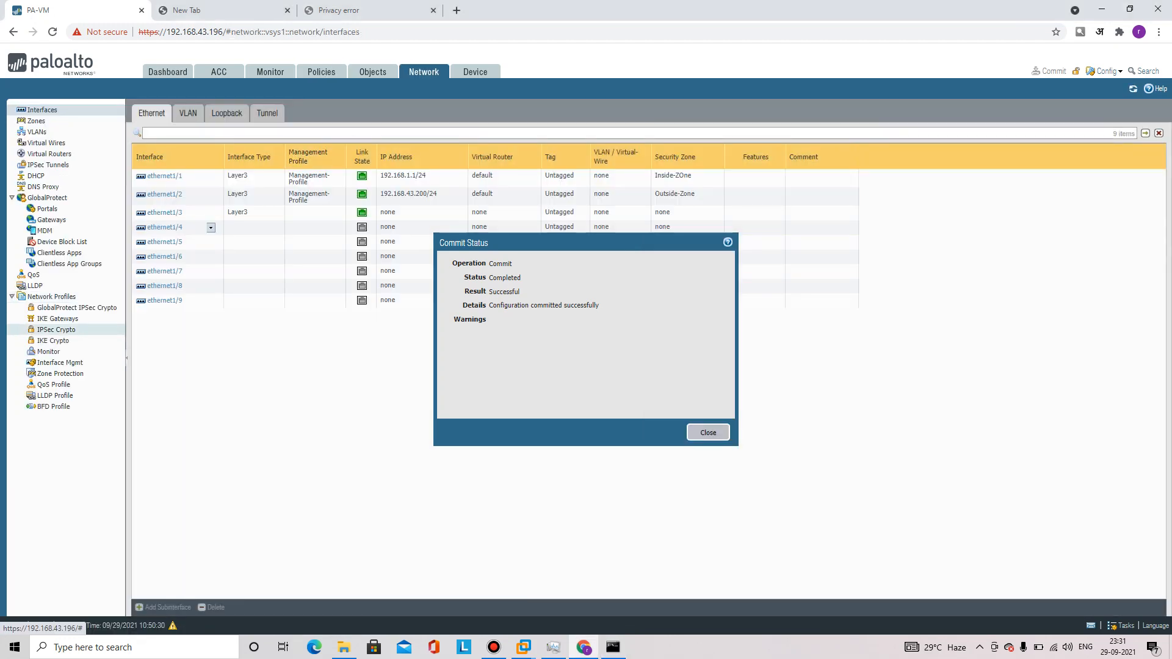
{"action": "left_click", "coordinate": [60, 363]}
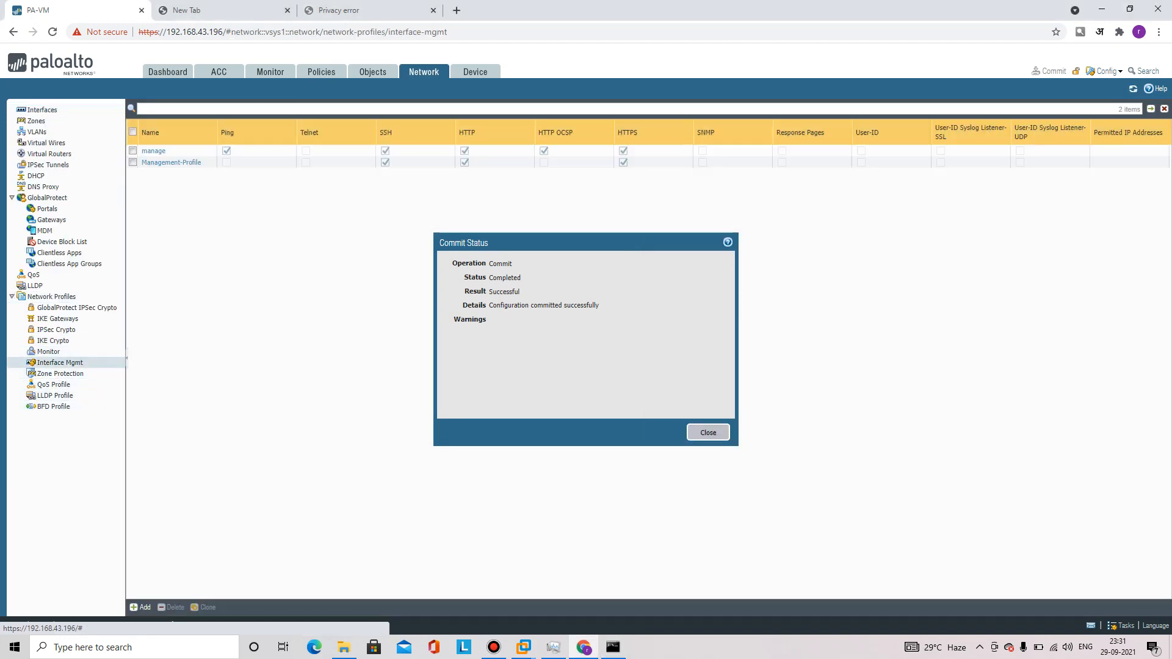
{"action": "left_click", "coordinate": [170, 163]}
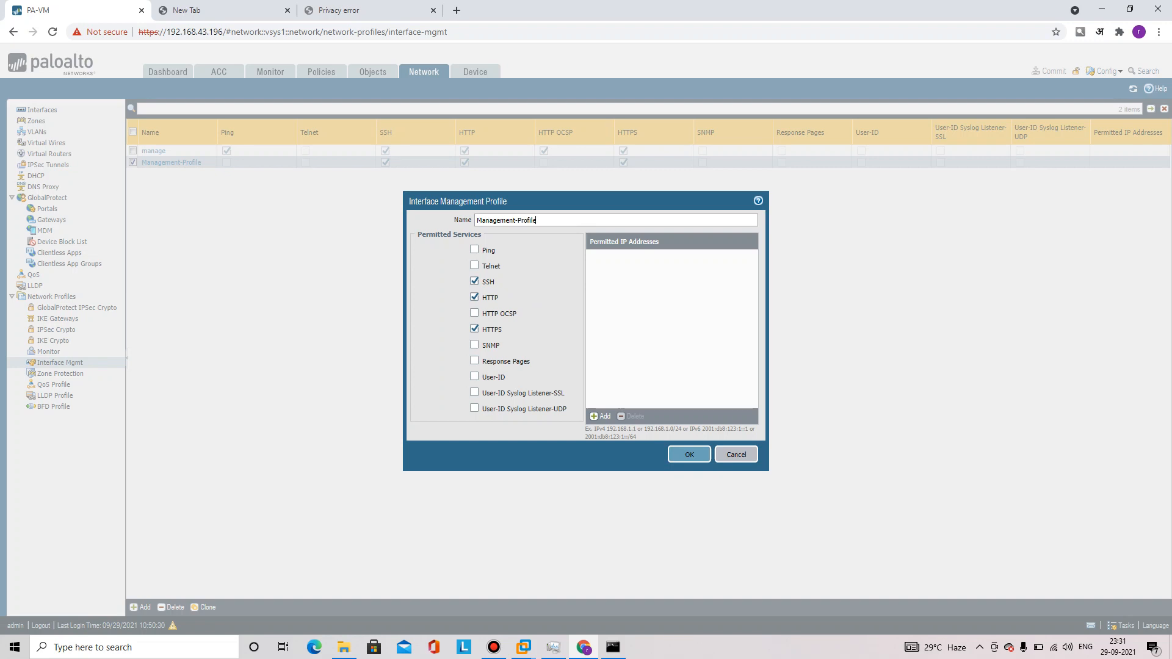
{"action": "left_click", "coordinate": [475, 250]}
{"action": "right_click", "coordinate": [690, 453]}
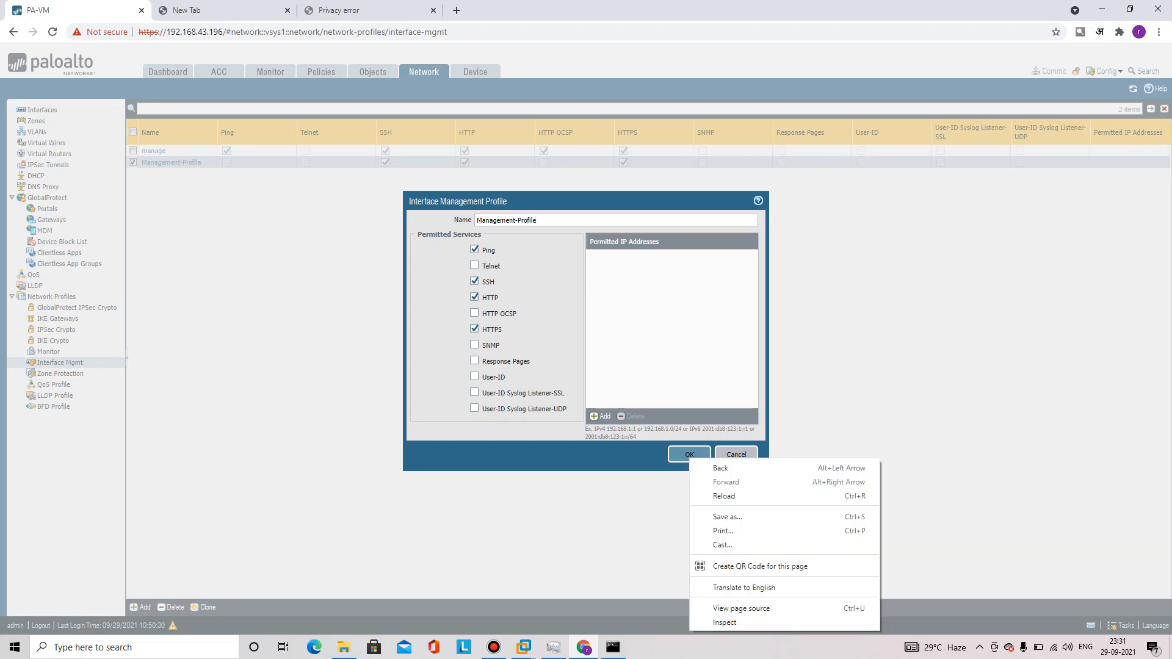
{"action": "key", "text": "Escape"}
{"action": "left_click", "coordinate": [690, 454]}
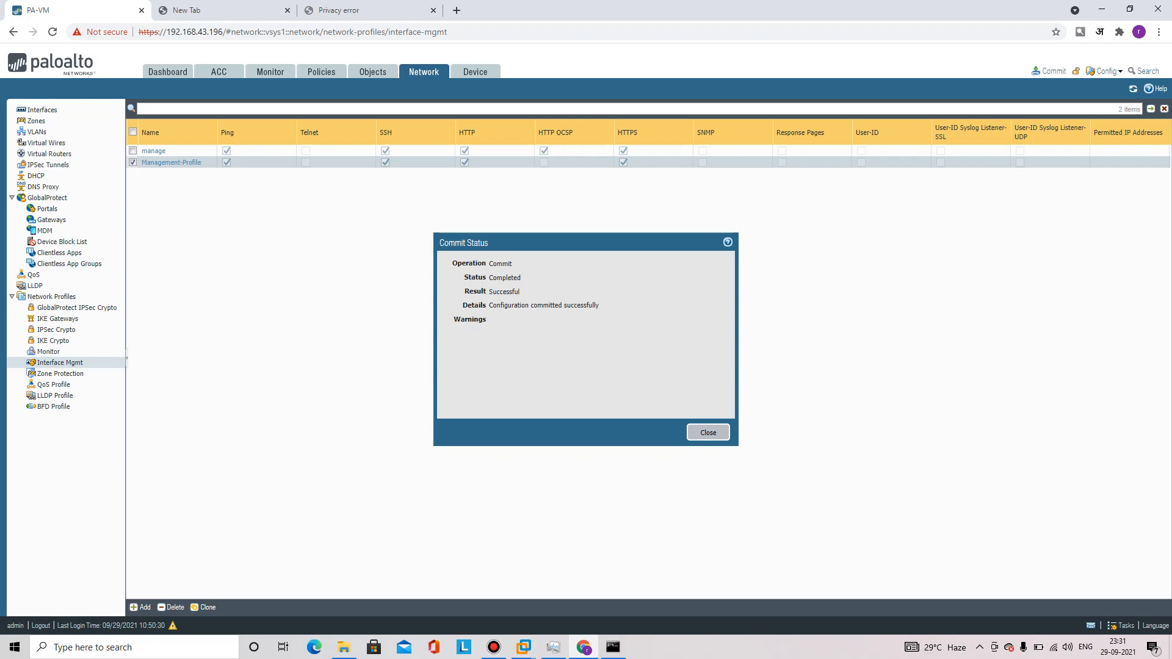
Commit the profile change and move the ping window aside to watch the replies
{"action": "left_click", "coordinate": [1050, 71]}
{"action": "right_click", "coordinate": [712, 304]}
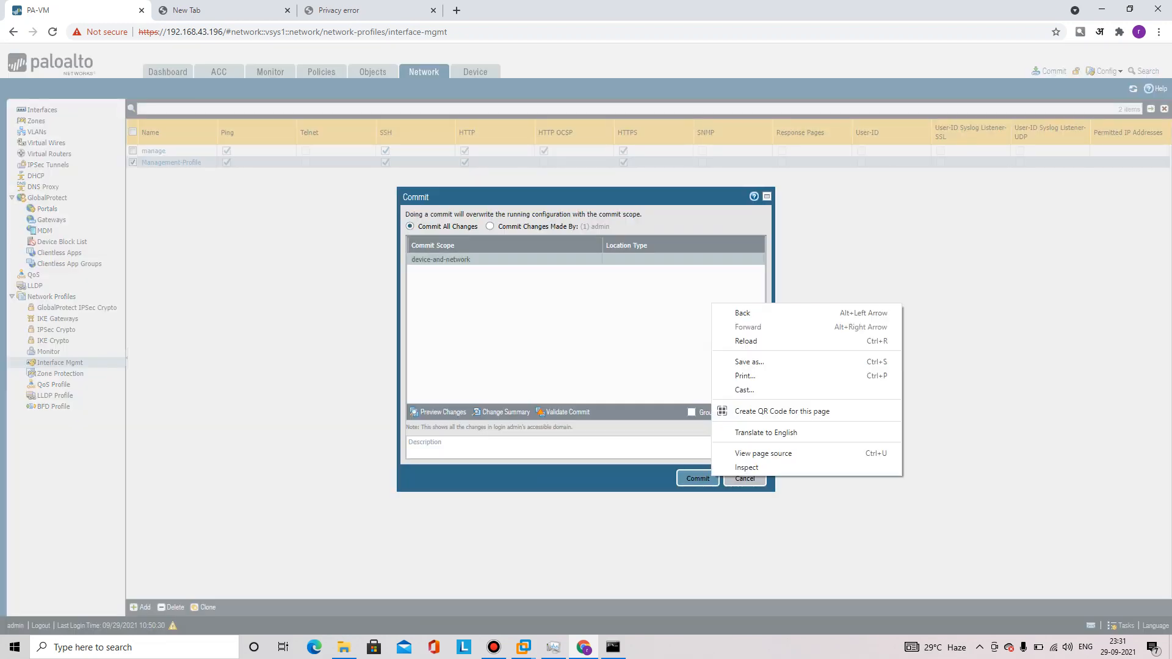
{"action": "left_click", "coordinate": [697, 479]}
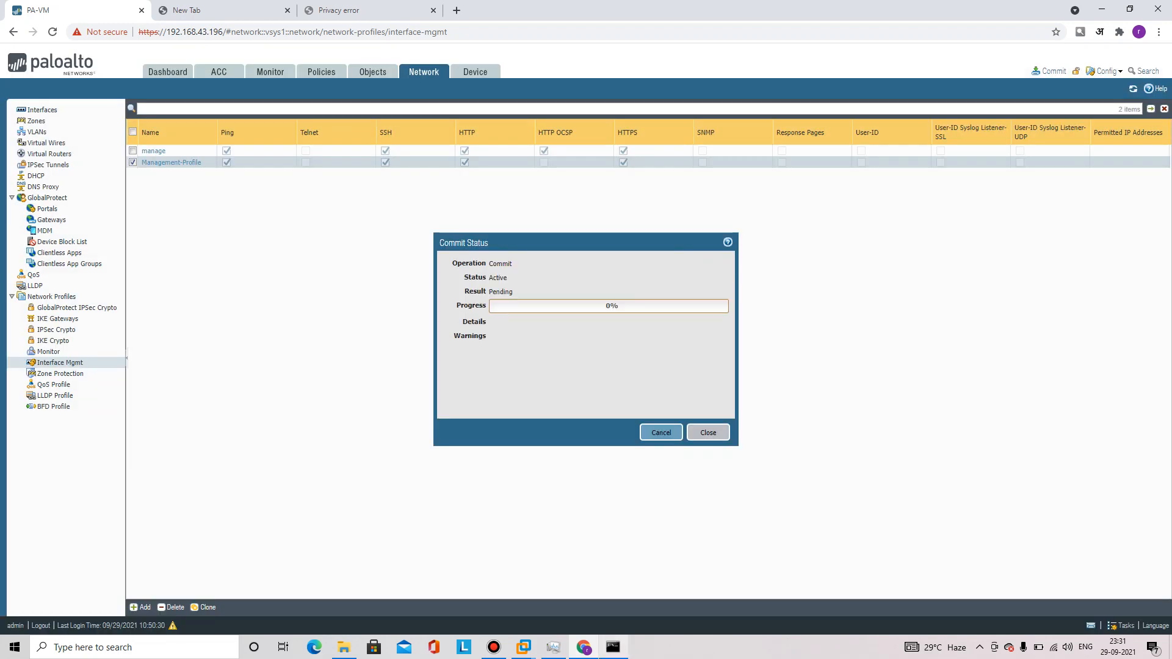
{"action": "right_click", "coordinate": [613, 647]}
{"action": "left_click", "coordinate": [613, 647]}
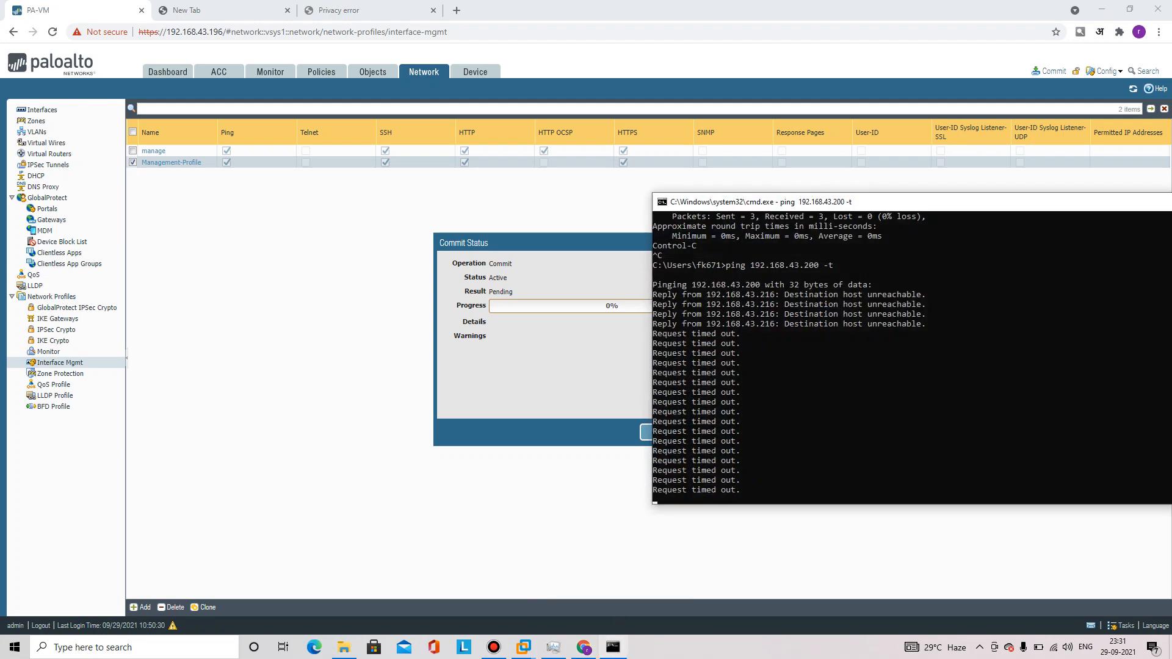
{"action": "left_click_drag", "start_coordinate": [816, 203], "coordinate": [904, 187]}
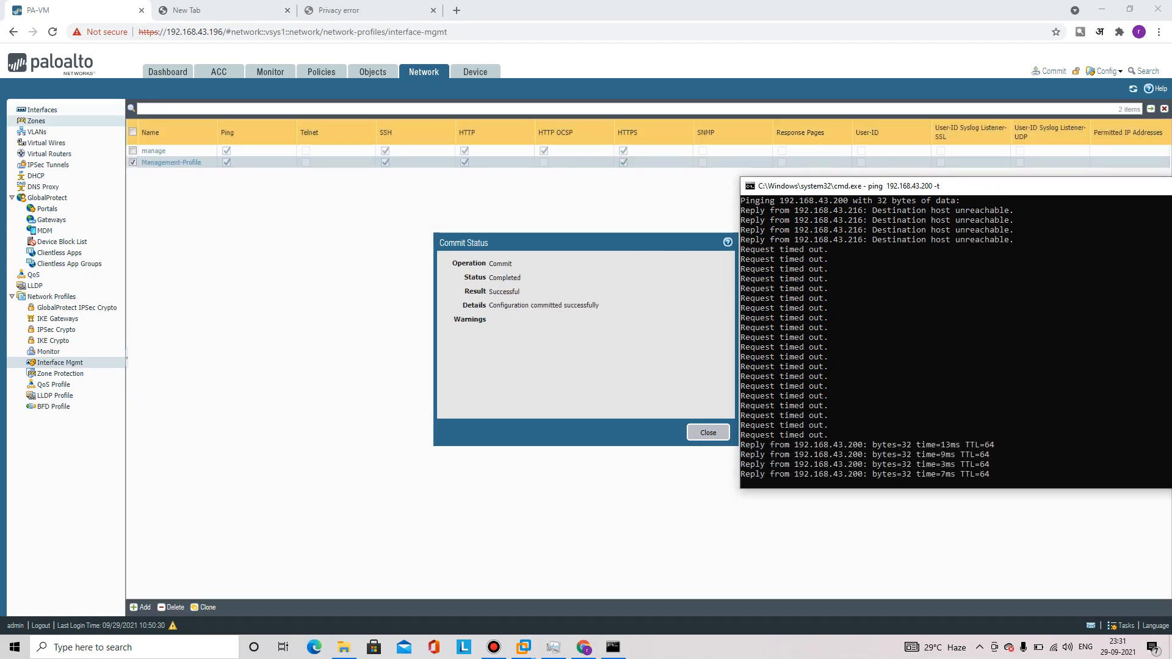
{"action": "left_click", "coordinate": [36, 121]}
{"action": "left_click", "coordinate": [42, 110]}
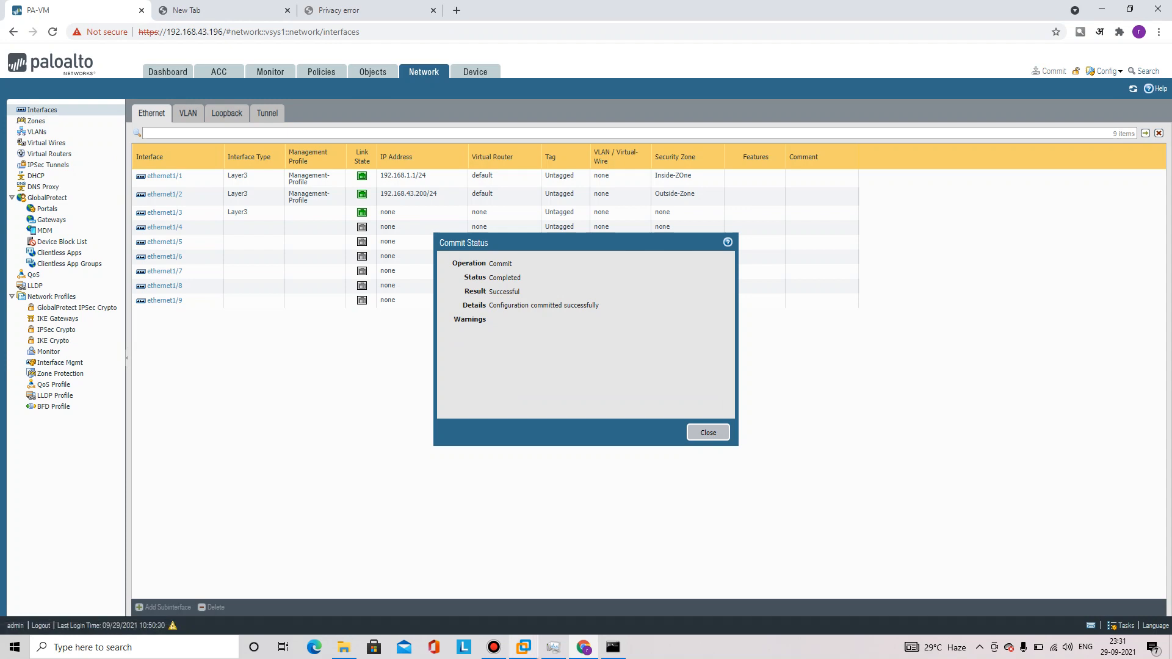
On the SiteB windows VM, stop the 192.168.1.1 ping and run ping 8.8.8.8 -t
{"action": "right_click", "coordinate": [524, 647]}
{"action": "right_click", "coordinate": [523, 647]}
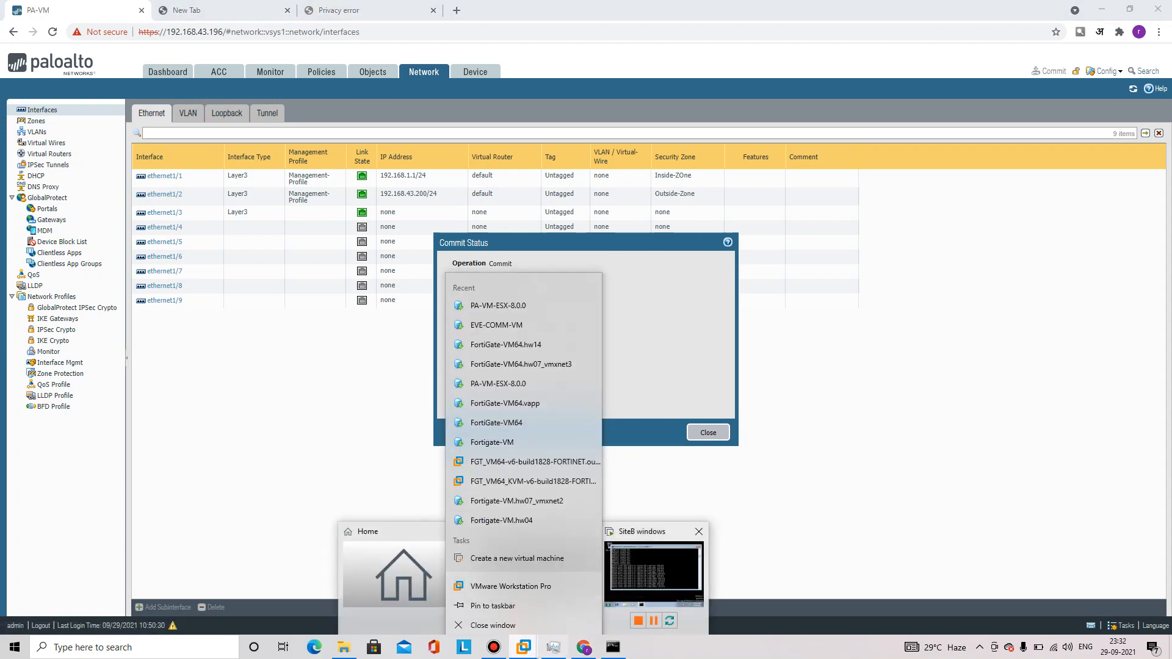
{"action": "left_click", "coordinate": [654, 574]}
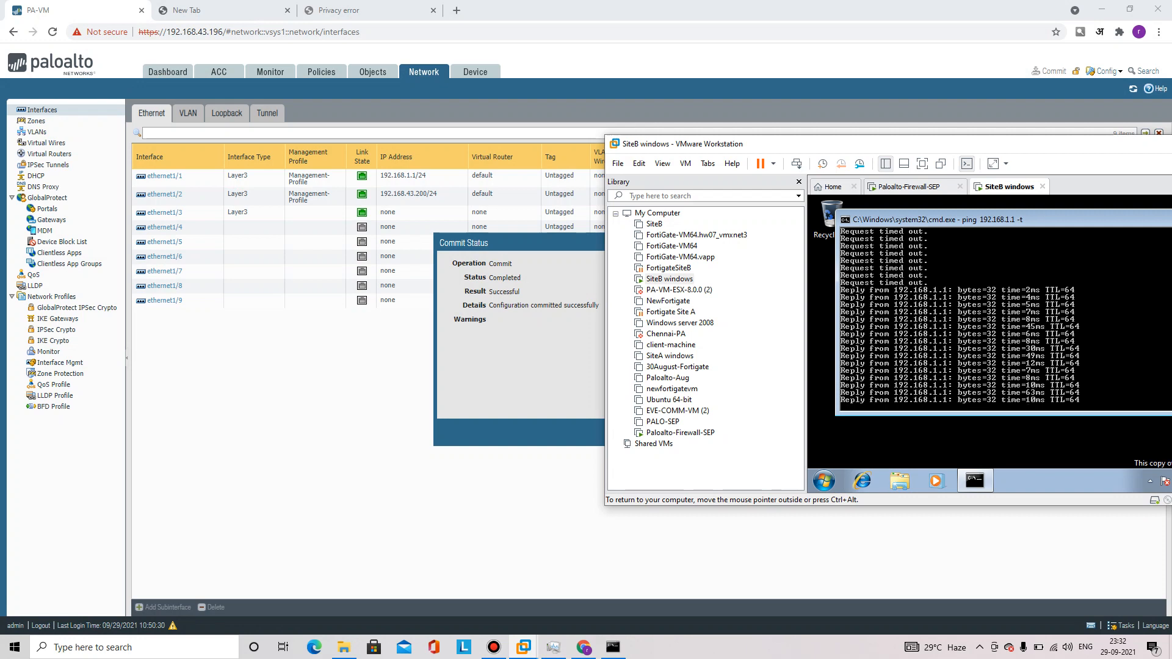
{"action": "key", "text": "ctrl+c"}
{"action": "type", "text": "ping"}
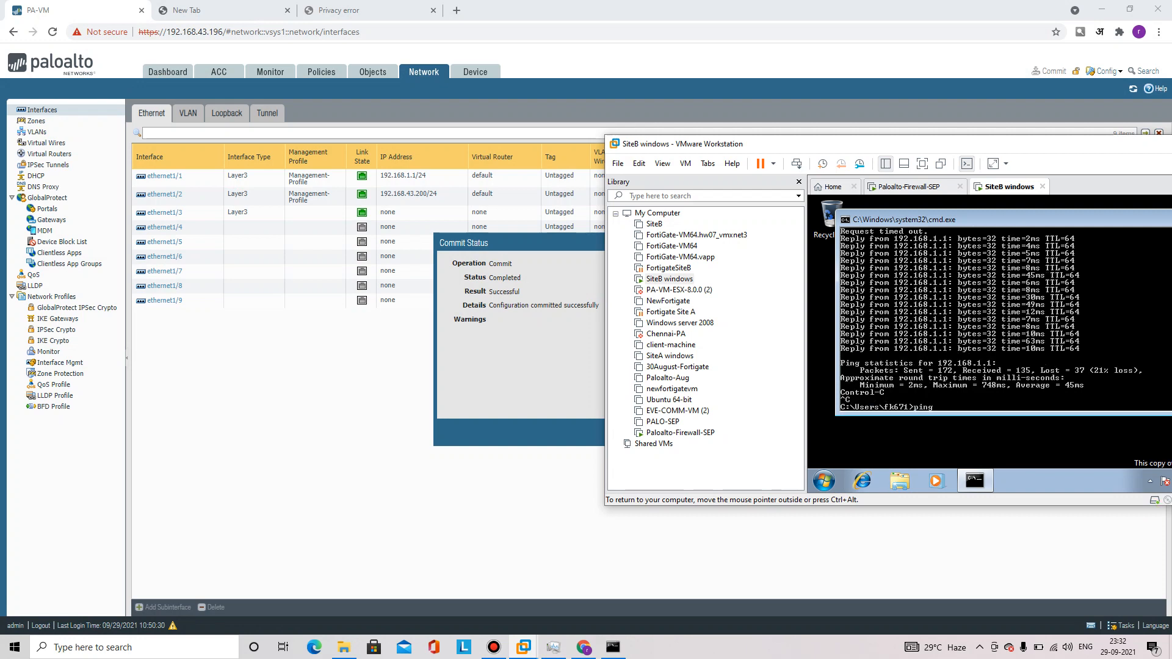
{"action": "type", "text": " 8.8.8.8 -t"}
{"action": "key", "text": "Return"}
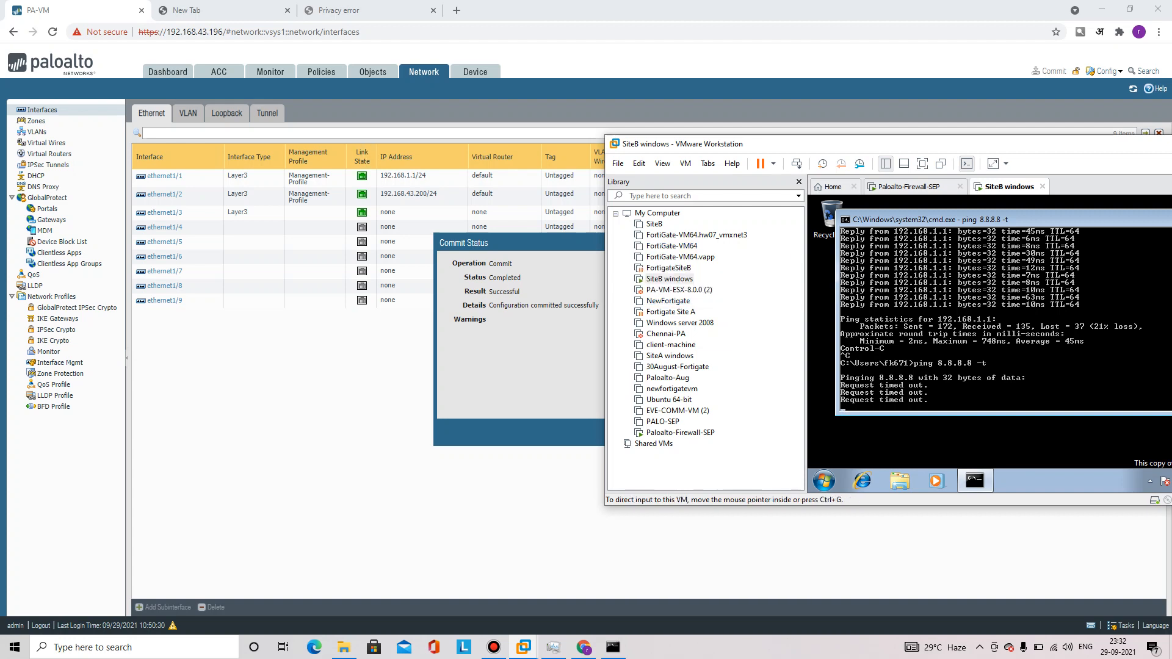
{"action": "right_click", "coordinate": [66, 156]}
{"action": "key", "text": "Escape"}
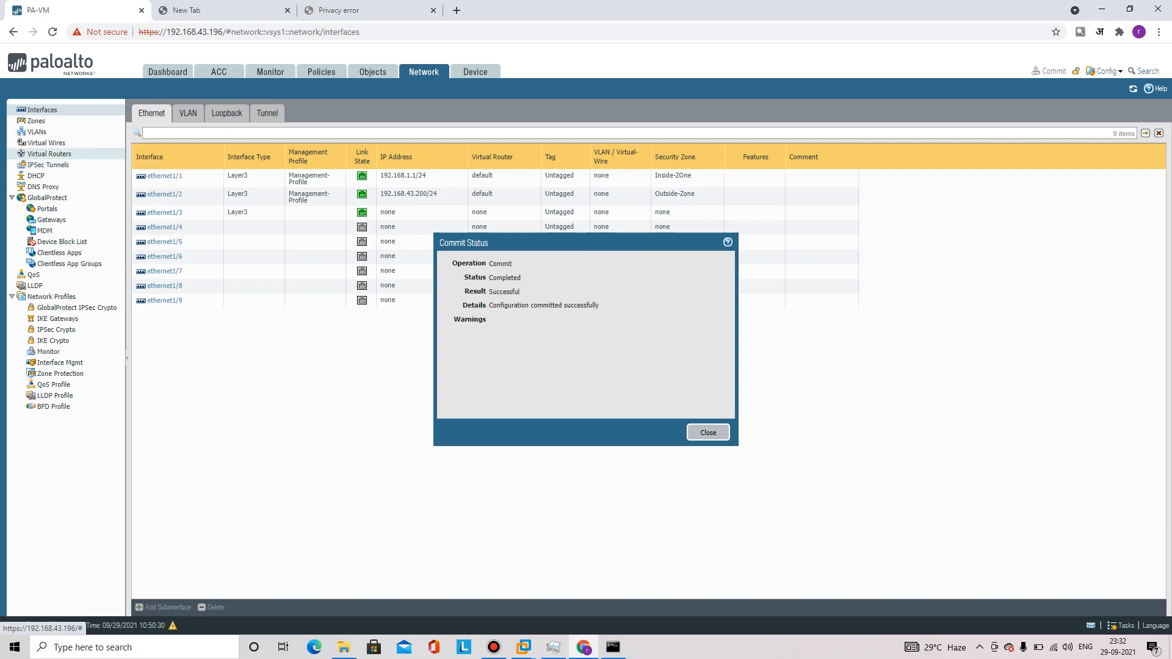
In the default virtual router, add a static route DefaultRoute with destination 0.0.0.0/0
{"action": "left_click", "coordinate": [61, 154]}
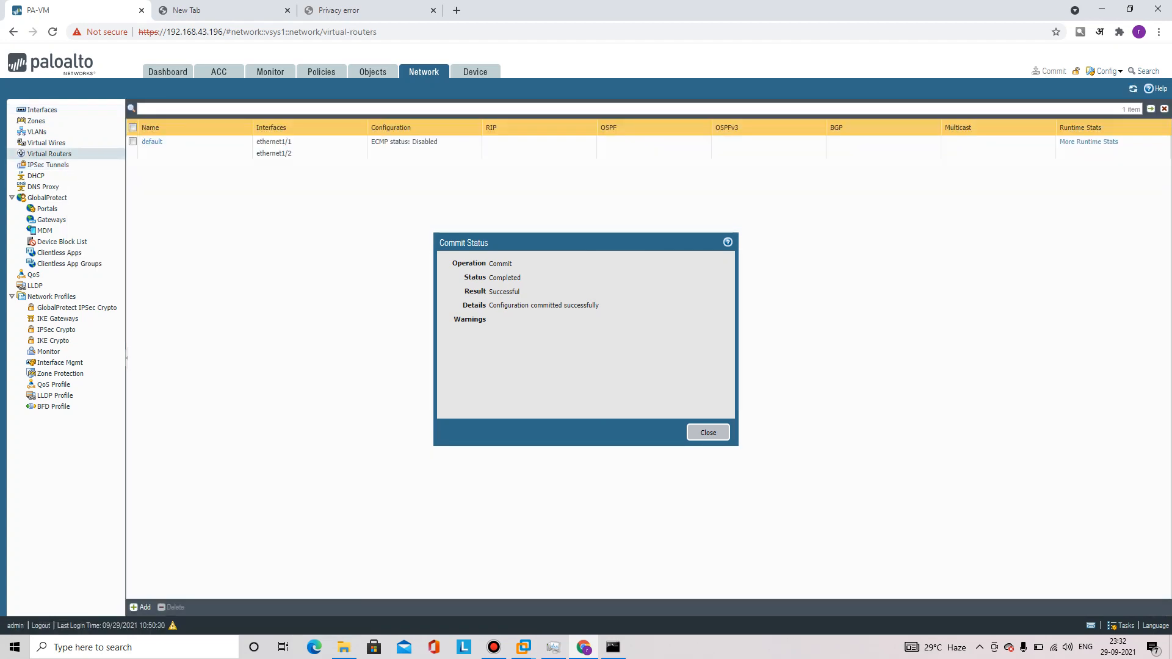
{"action": "left_click", "coordinate": [152, 141]}
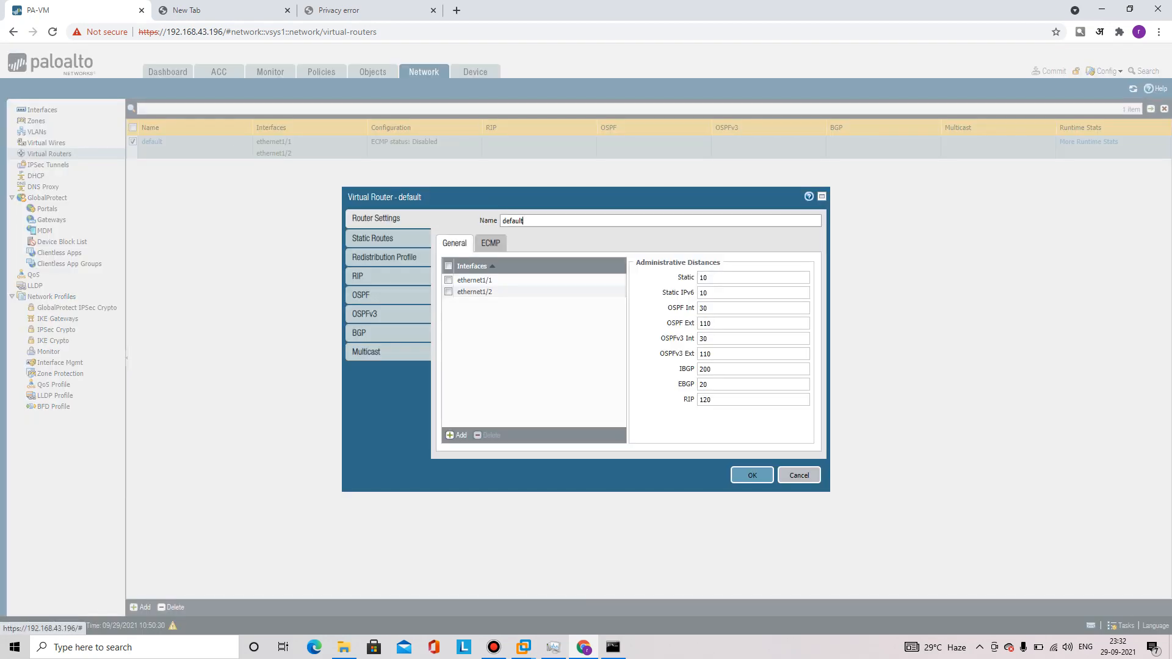
{"action": "left_click", "coordinate": [373, 238]}
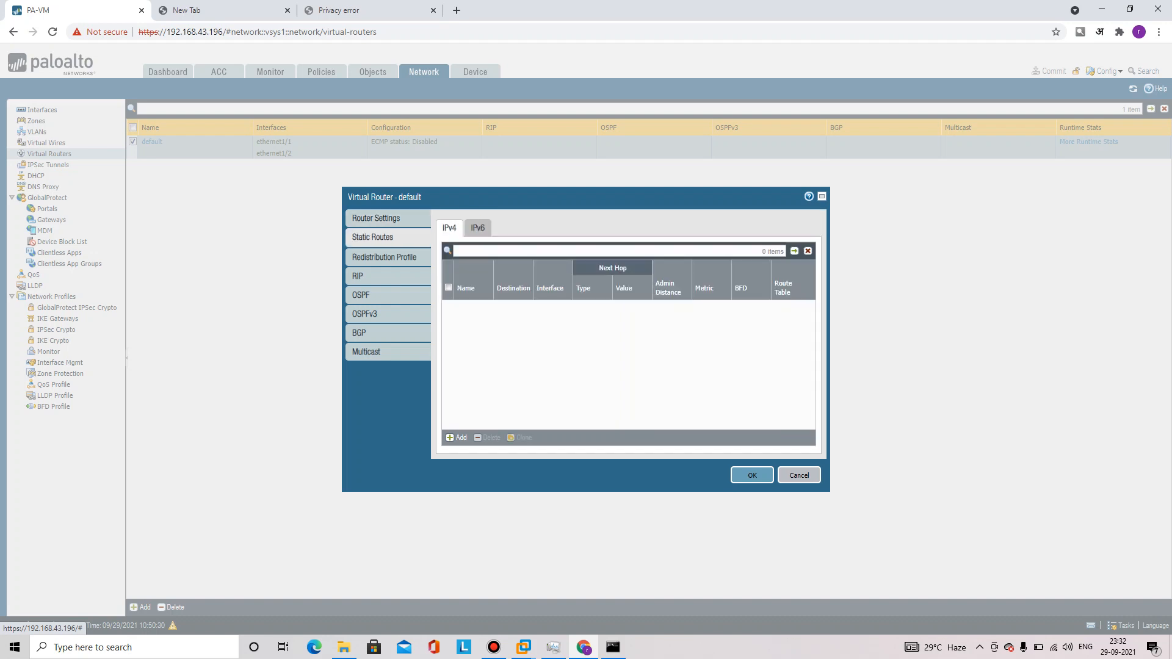
{"action": "left_click", "coordinate": [457, 438]}
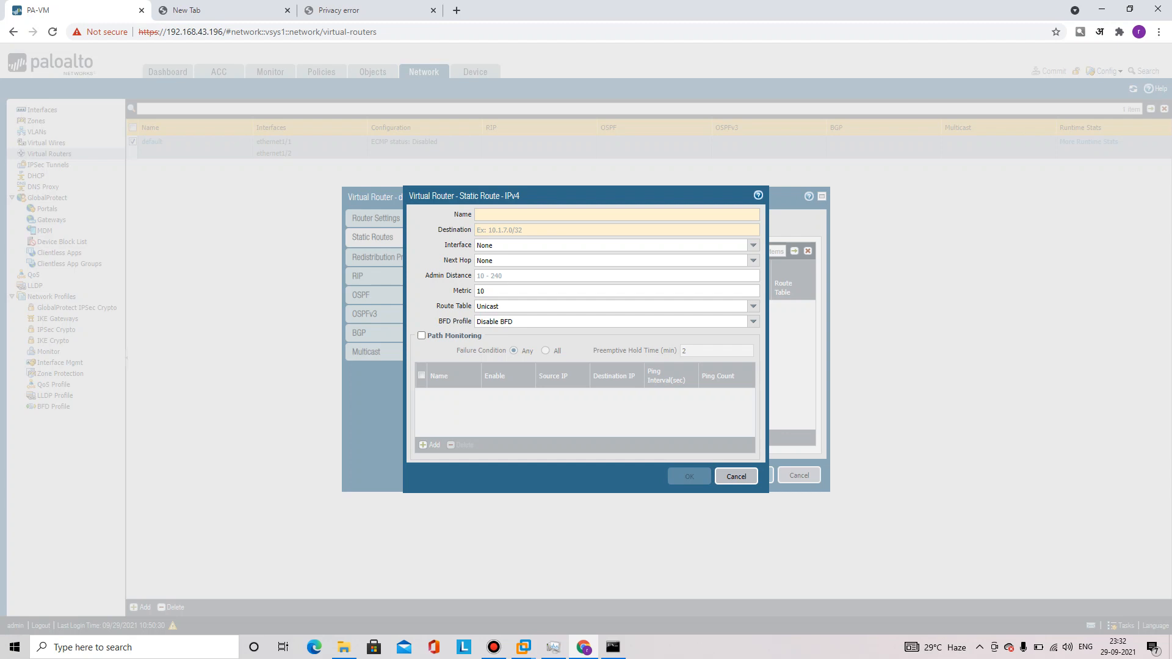
{"action": "left_click", "coordinate": [496, 231]}
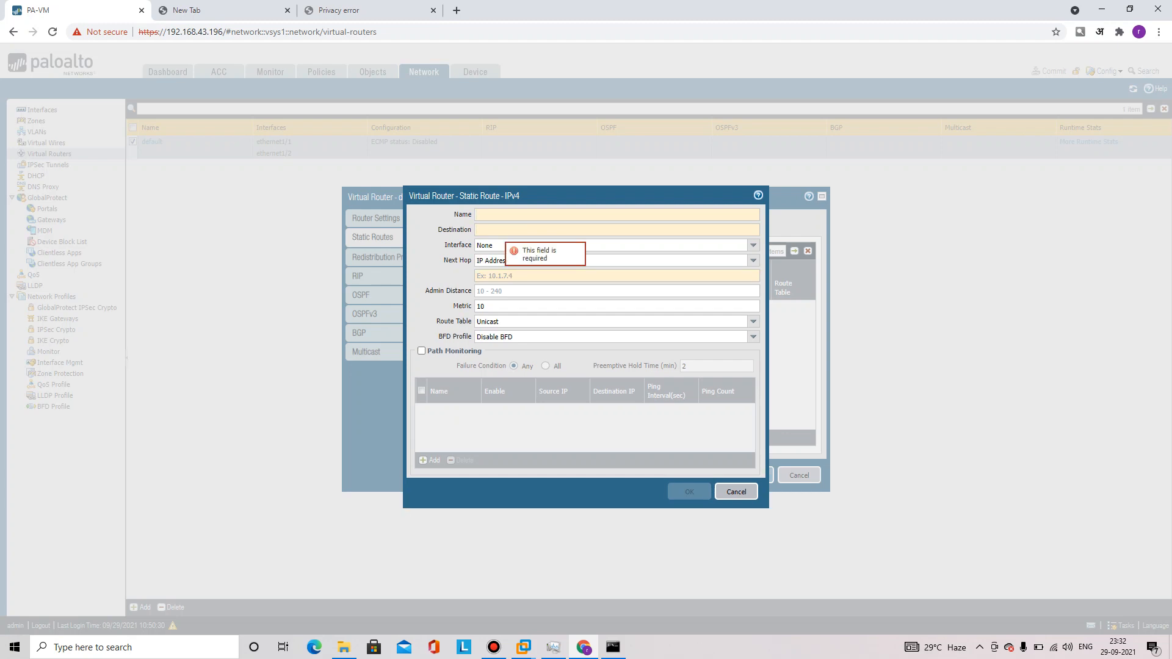
{"action": "left_click", "coordinate": [501, 218]}
{"action": "type", "text": "D"}
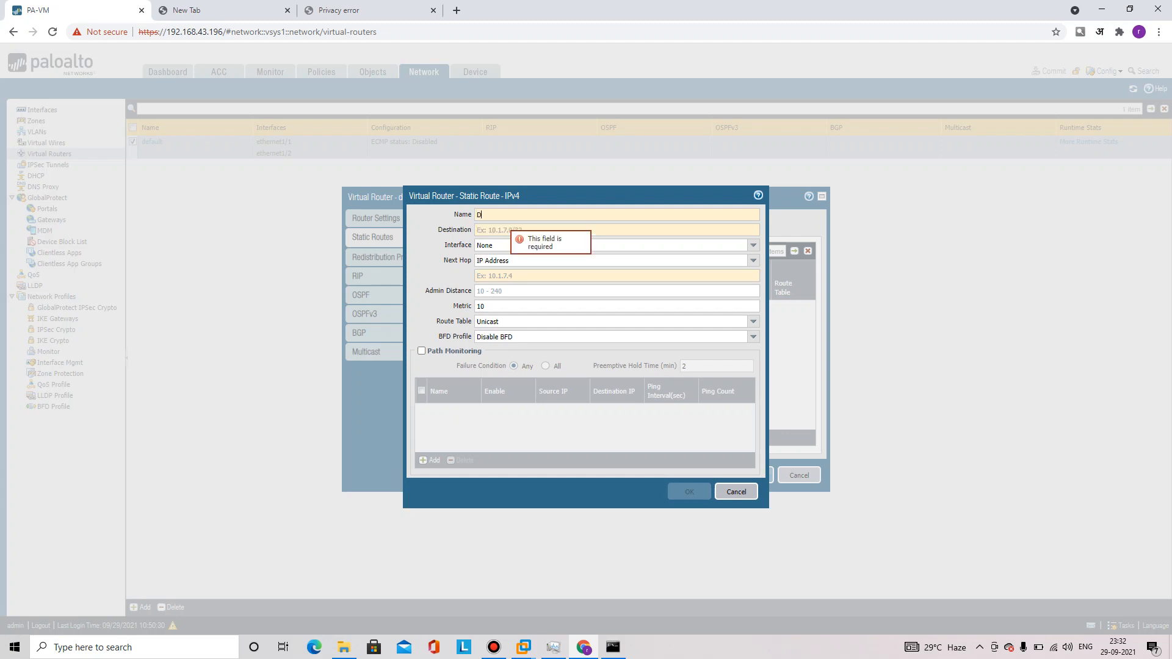
{"action": "type", "text": "efault"}
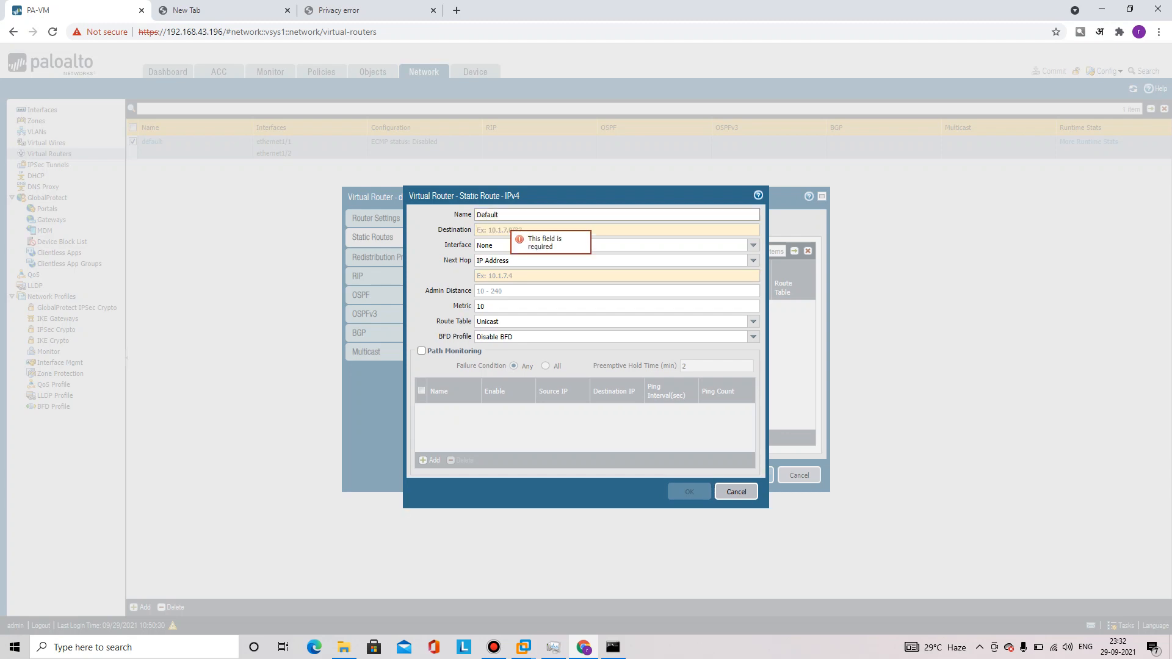
{"action": "type", "text": "Route"}
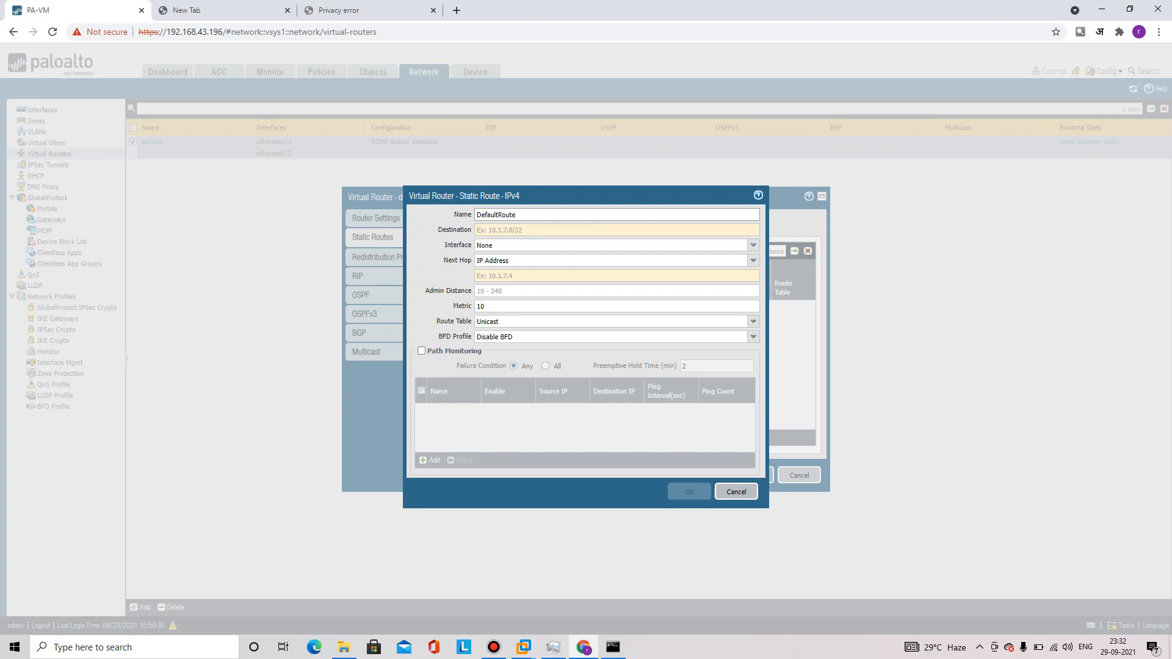
{"action": "key", "text": "Tab"}
{"action": "type", "text": "0.0.0."}
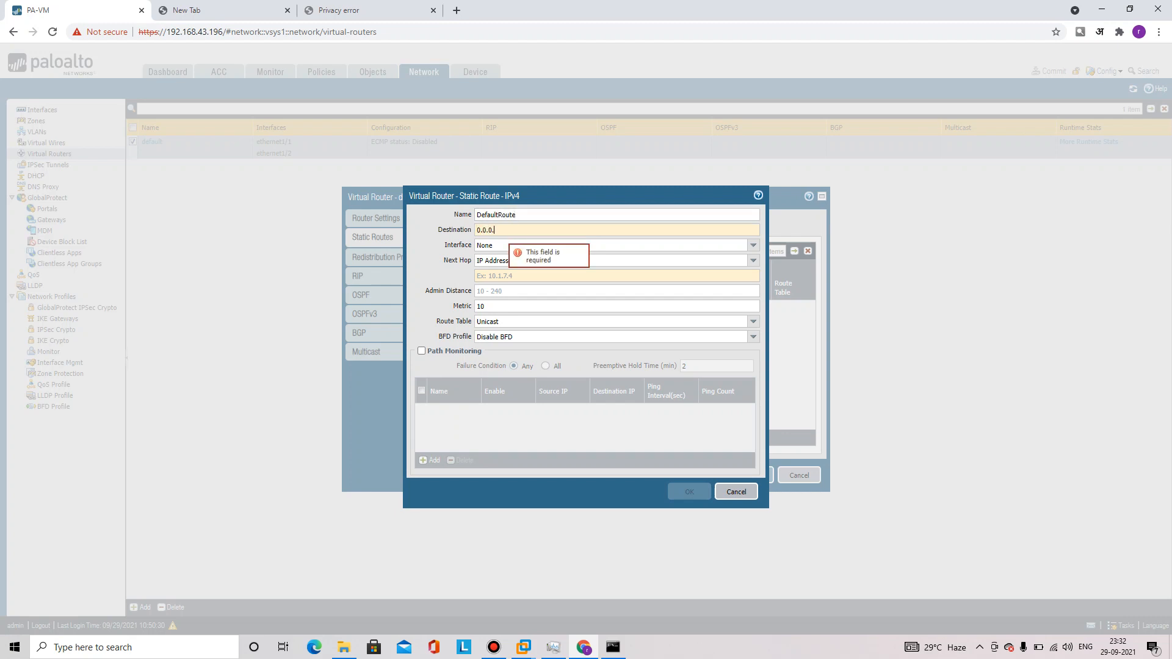
{"action": "type", "text": "0/0"}
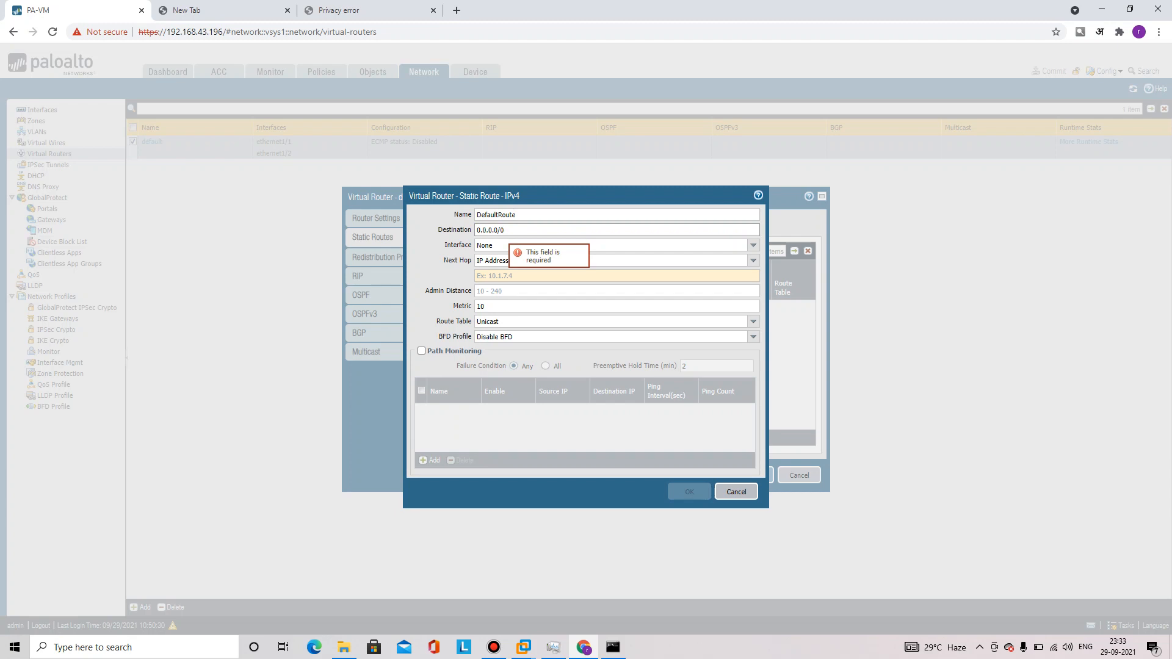
Send the route out ethernet1/2 via next hop IP 192.168.43.1, save, and commit
{"action": "left_click", "coordinate": [754, 245]}
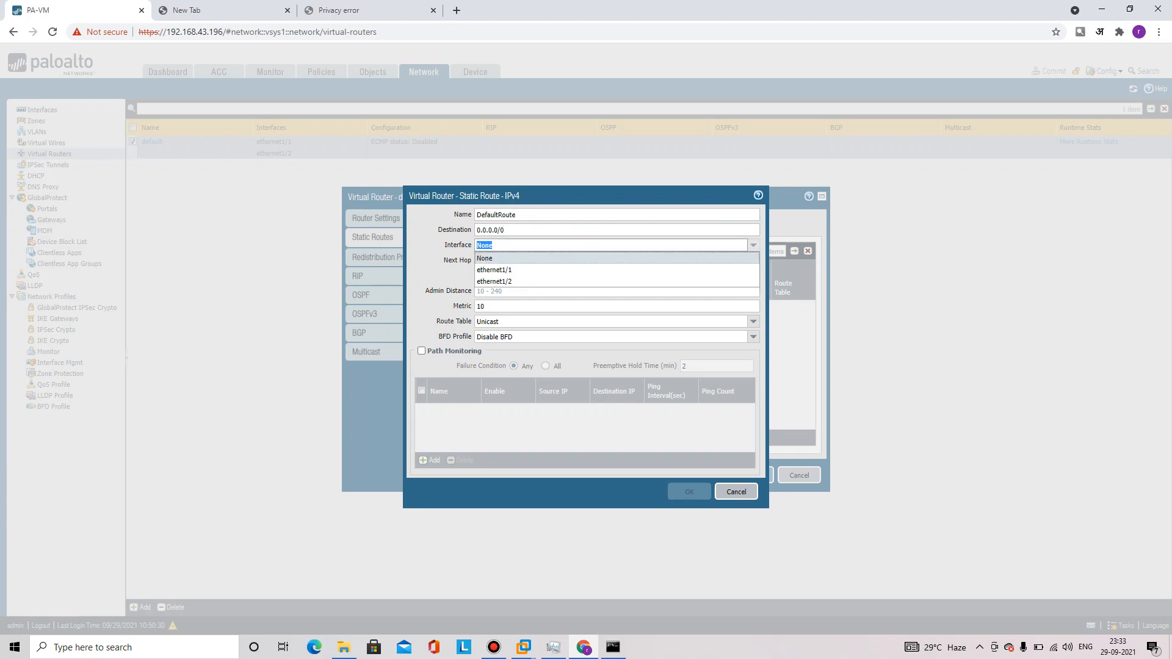
{"action": "key", "text": "Return"}
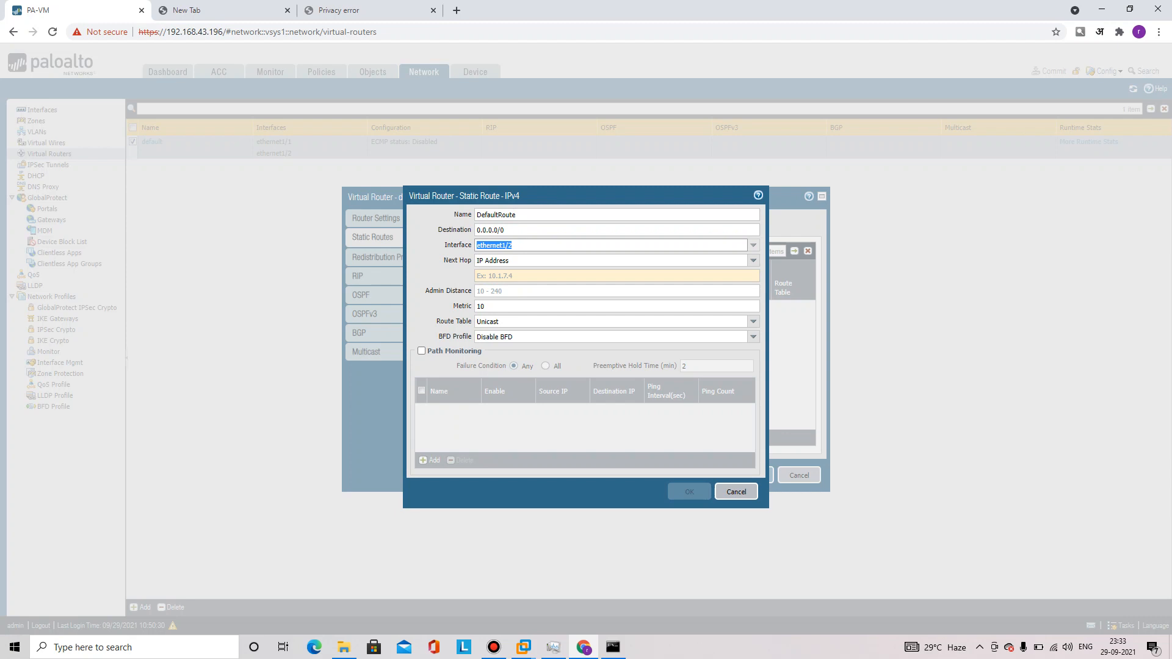
{"action": "key", "text": "Tab"}
{"action": "key", "text": "Down"}
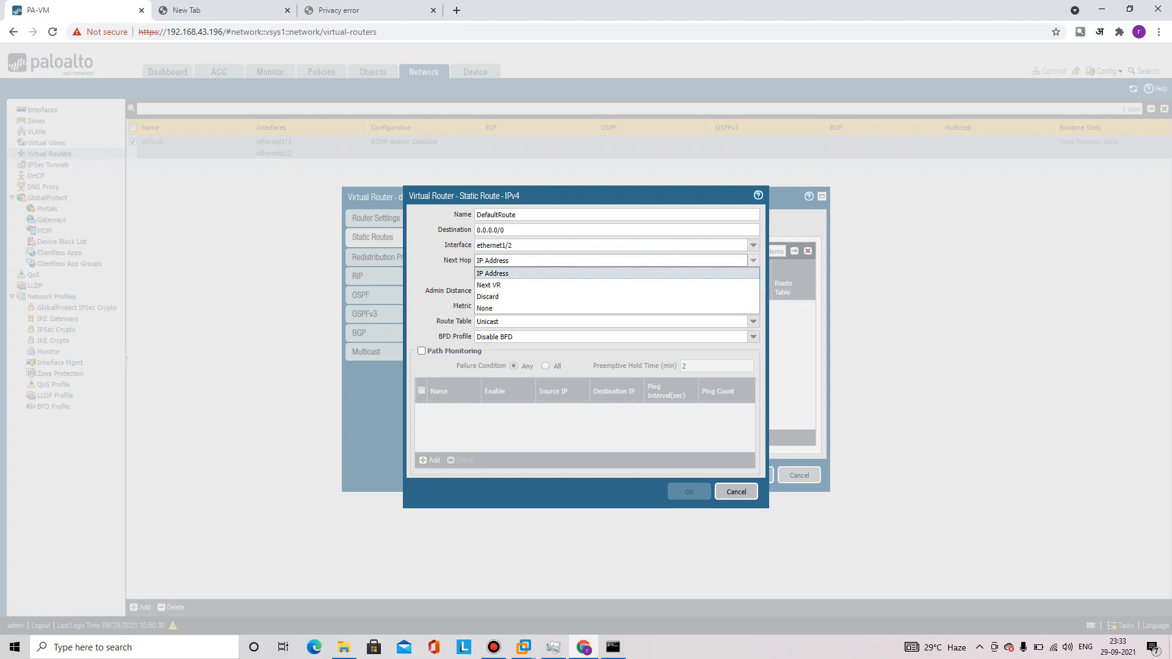
{"action": "key", "text": "Return"}
{"action": "key", "text": "Tab"}
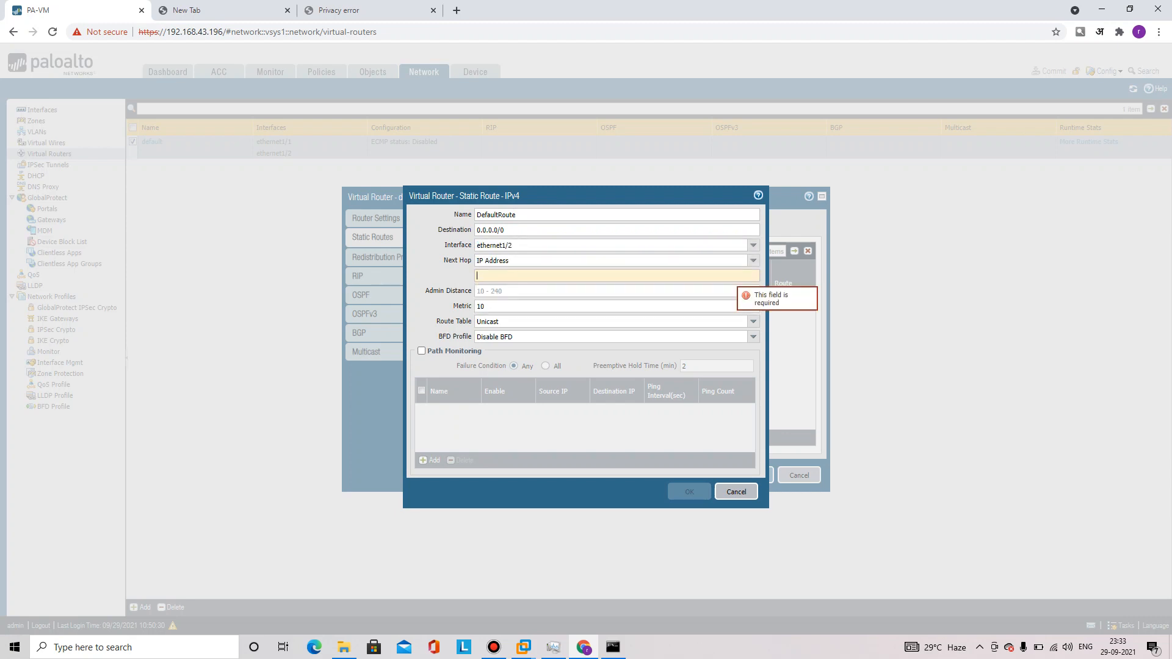
{"action": "type", "text": "192.168.43.1"}
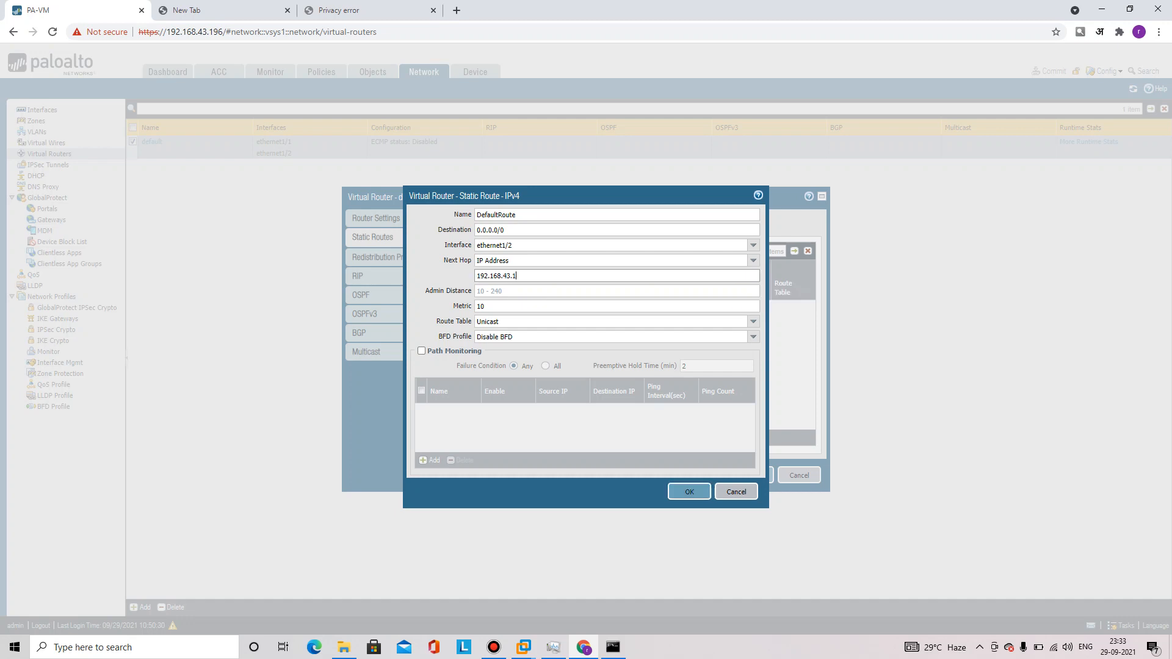
{"action": "left_click", "coordinate": [689, 492]}
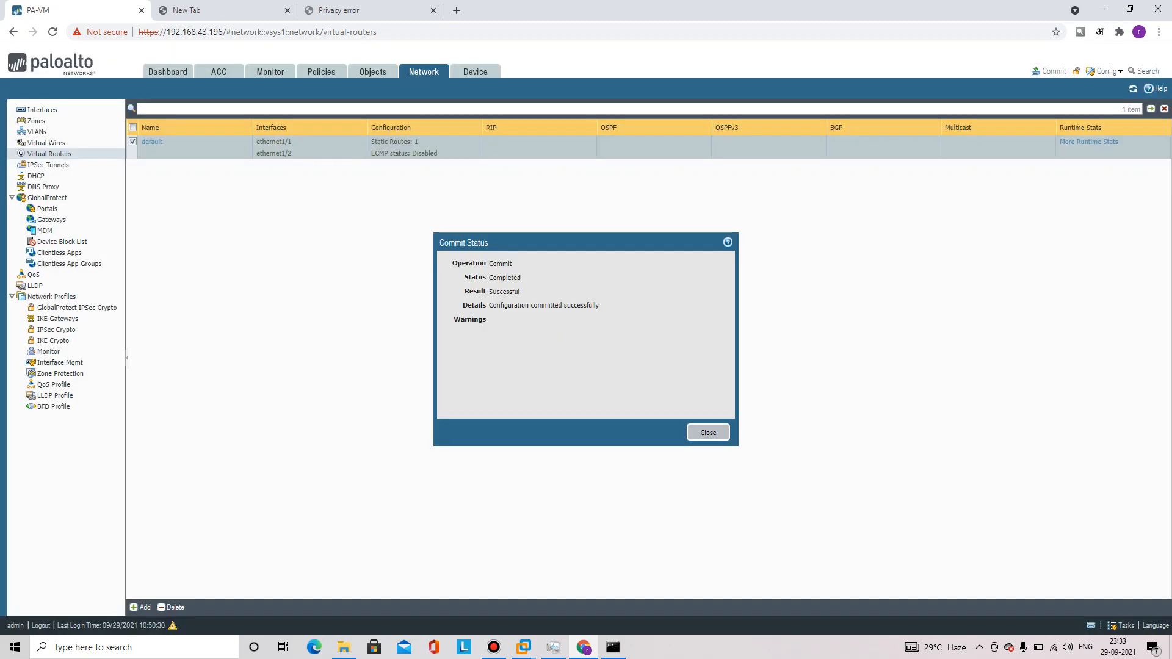
{"action": "left_click", "coordinate": [709, 433]}
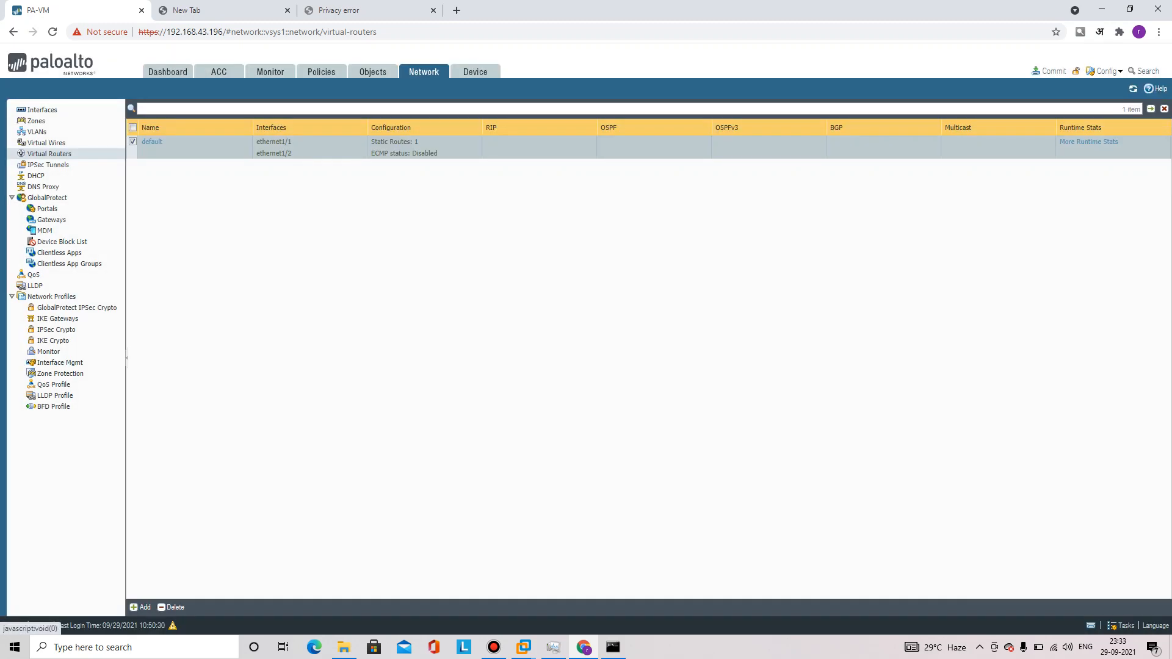
Create a new NAT policy rule named 'Inside-Outsid'
{"action": "left_click", "coordinate": [322, 72]}
{"action": "left_click", "coordinate": [141, 607]}
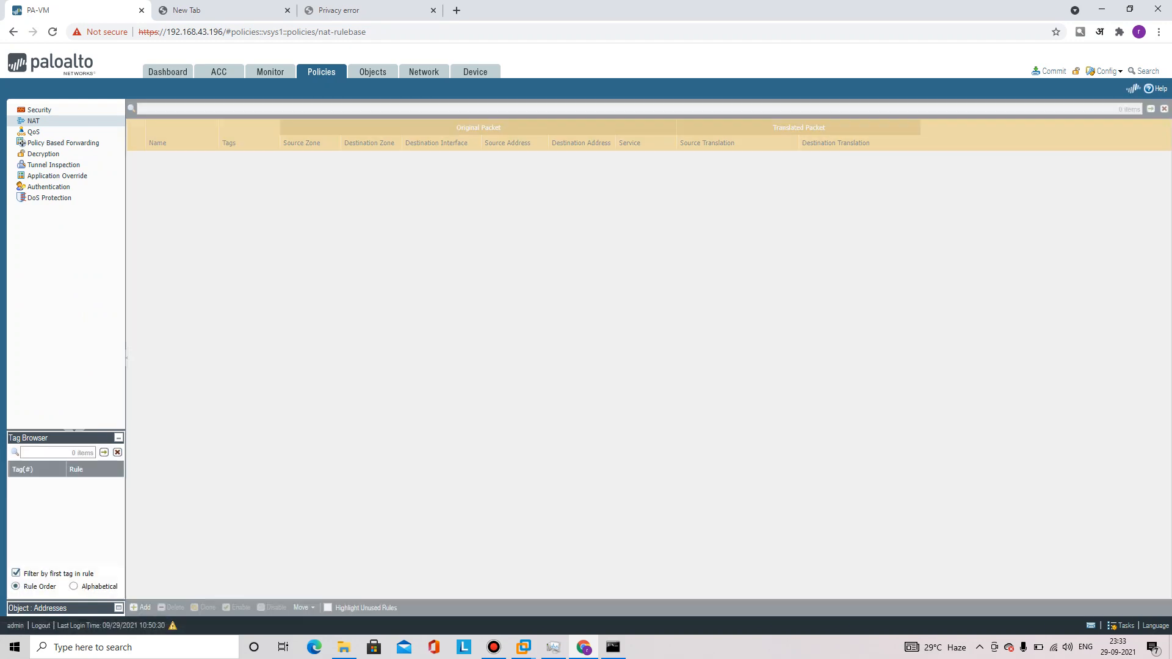
{"action": "type", "text": "In"}
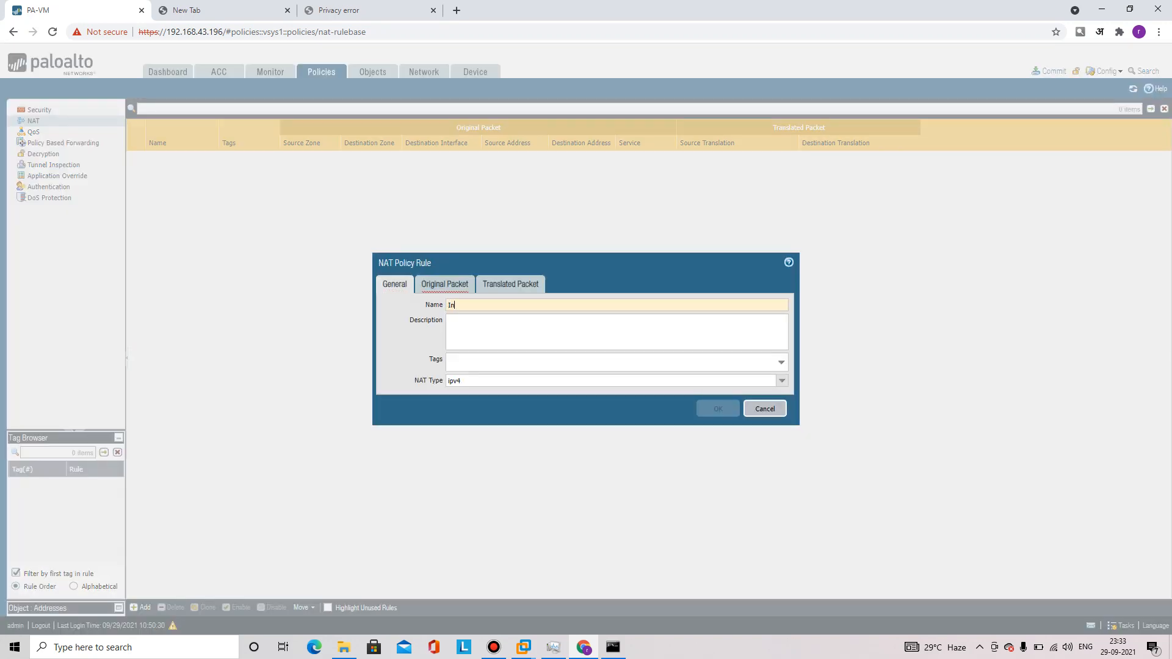
{"action": "type", "text": "side-Outsi"}
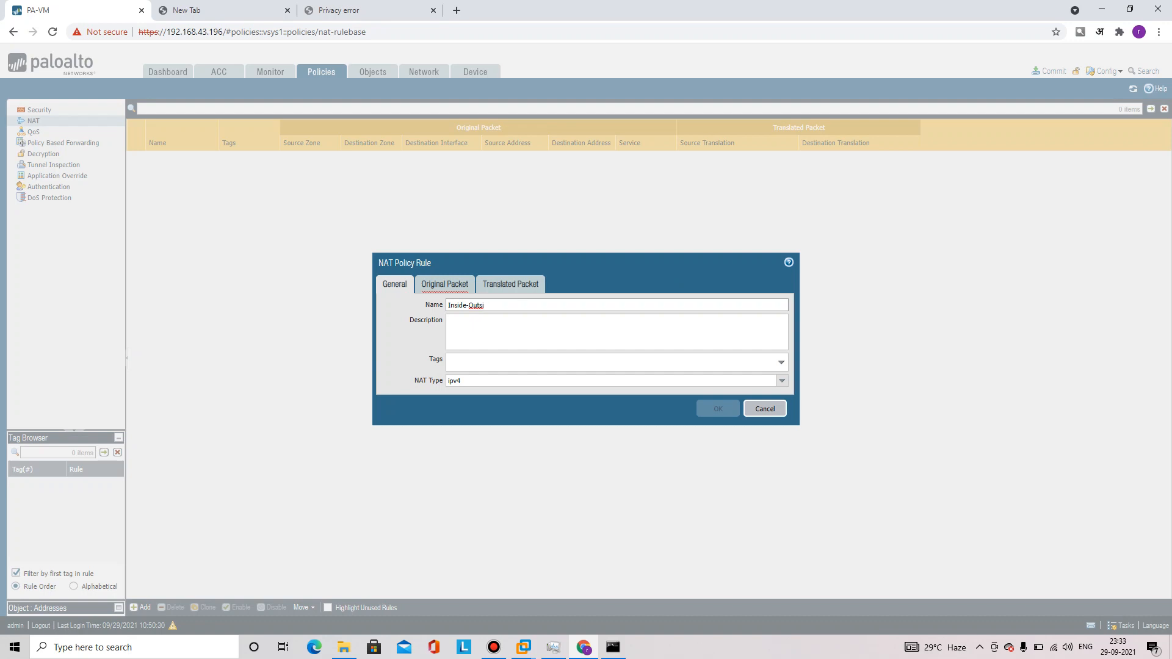
{"action": "type", "text": "de"}
{"action": "left_click", "coordinate": [444, 284]}
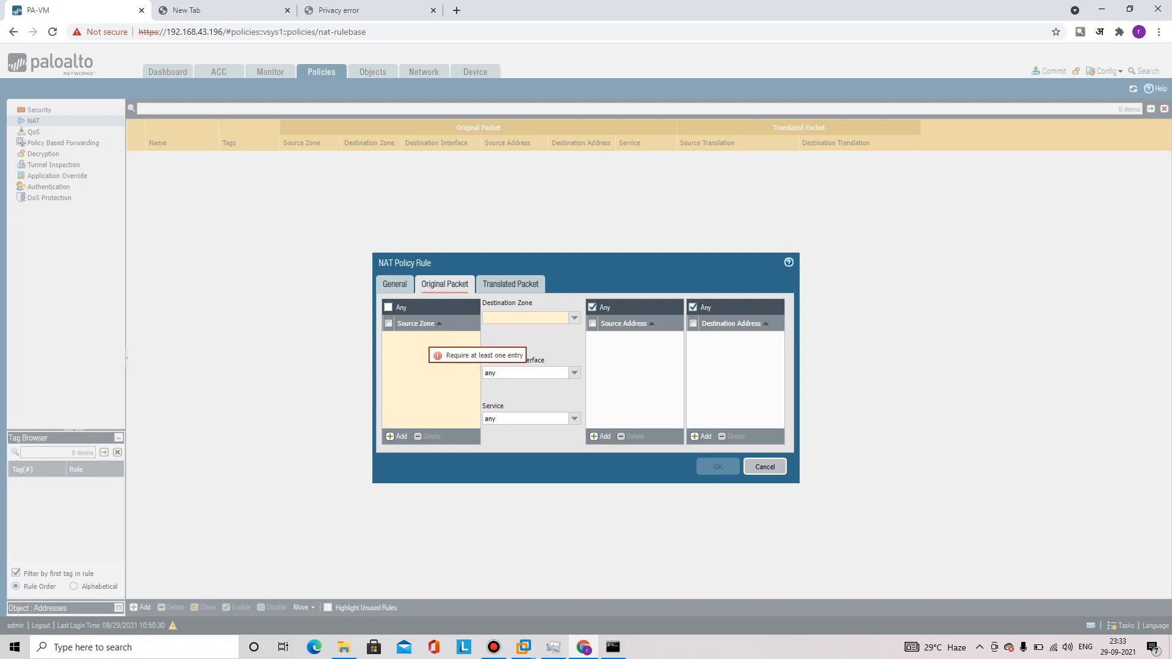
Match source zone Inside-ZOne to destination zone Outside-Zone via interface ethernet1/2
{"action": "left_click", "coordinate": [397, 436]}
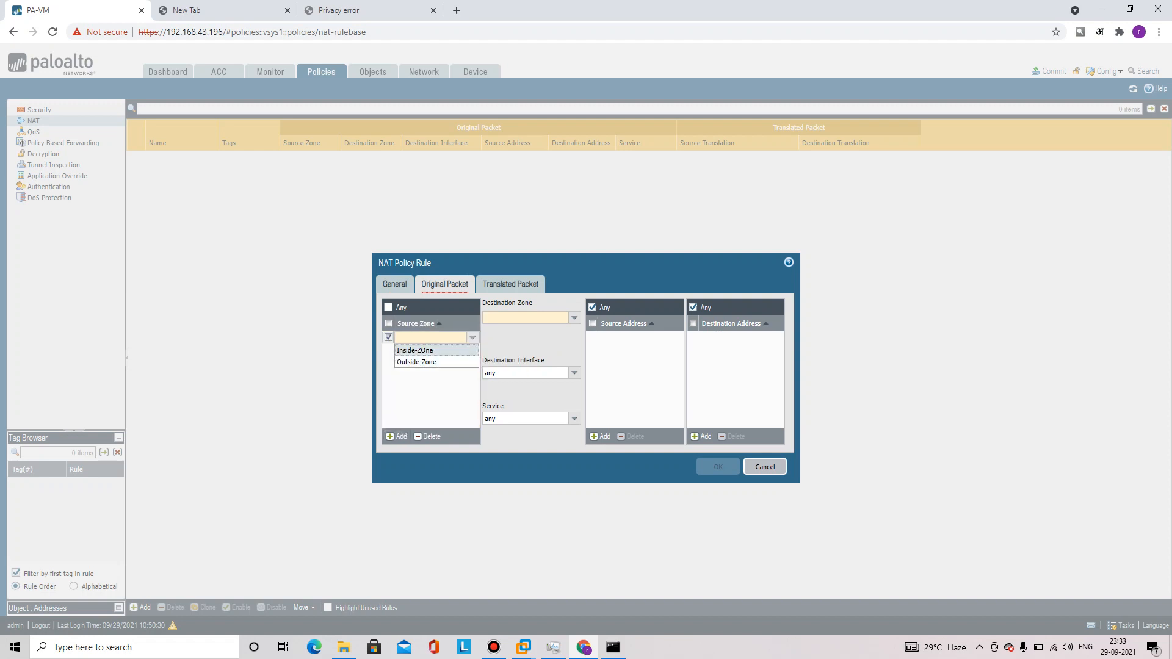
{"action": "left_click", "coordinate": [415, 350]}
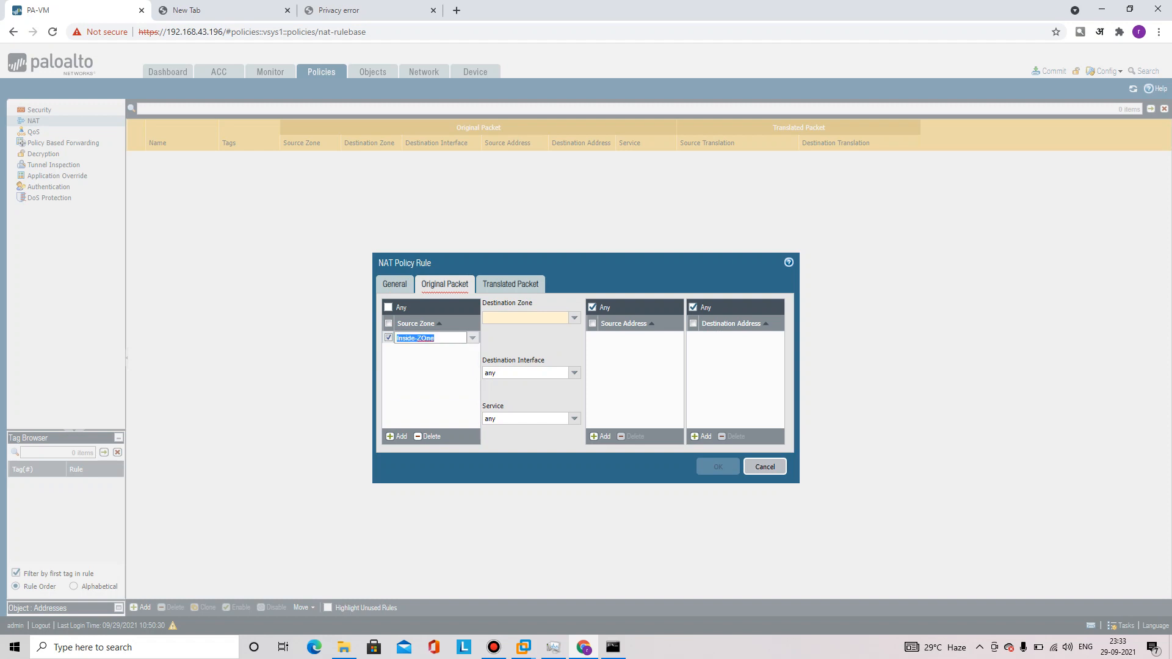
{"action": "left_click", "coordinate": [575, 318]}
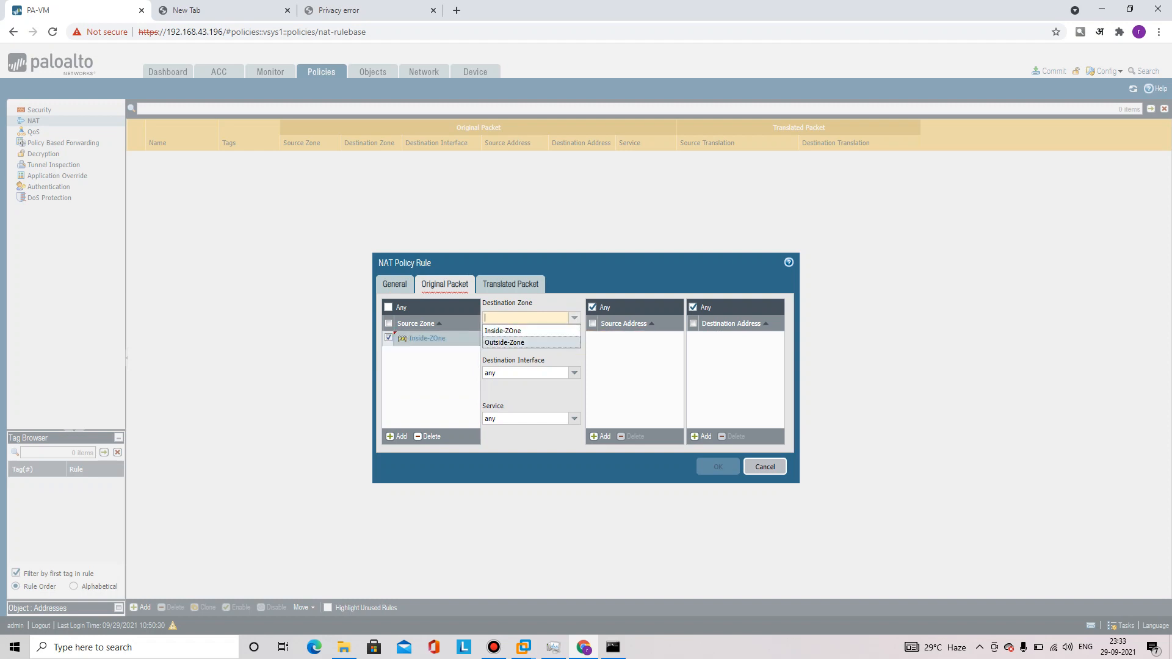
{"action": "left_click", "coordinate": [504, 343]}
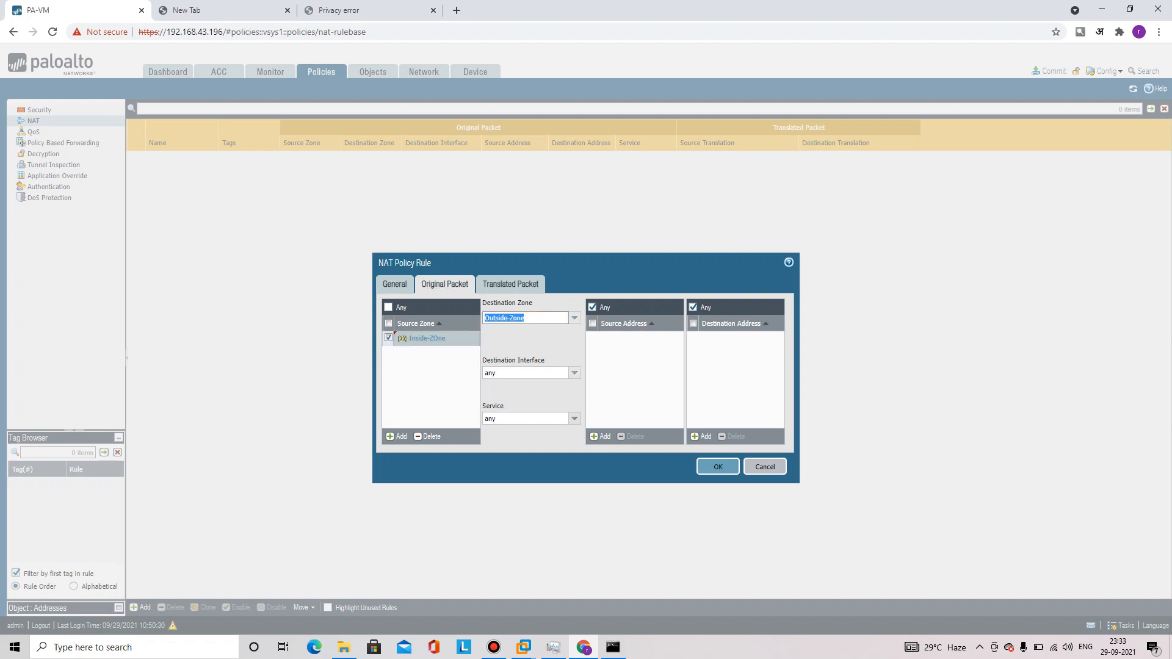
{"action": "left_click", "coordinate": [575, 372]}
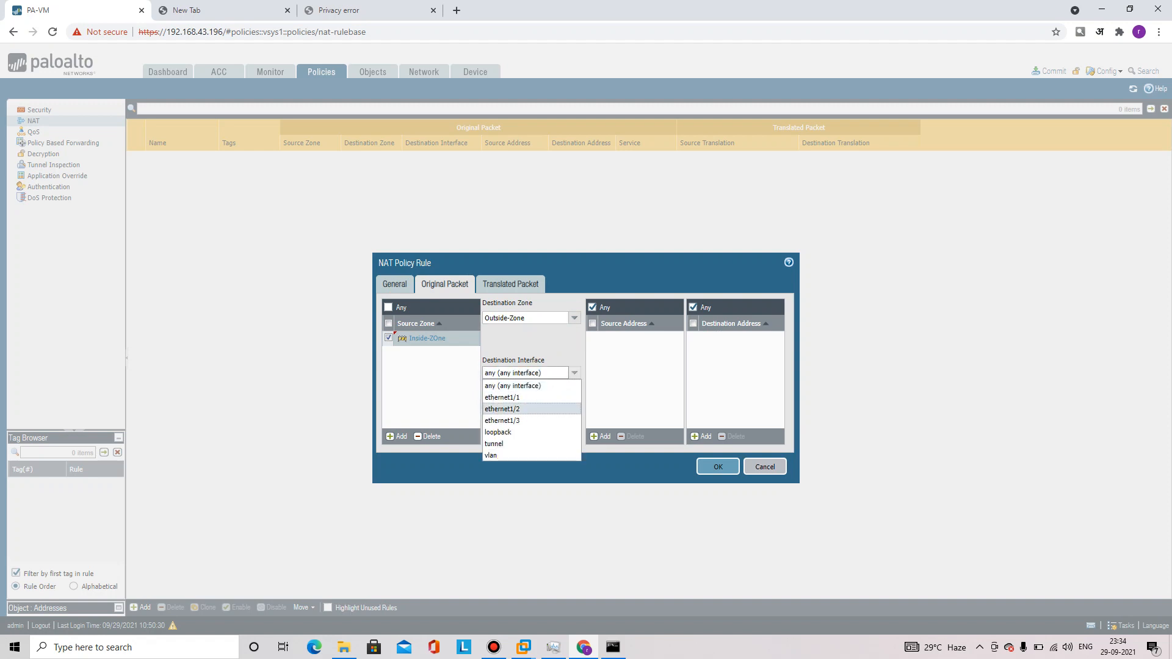
{"action": "left_click", "coordinate": [502, 409]}
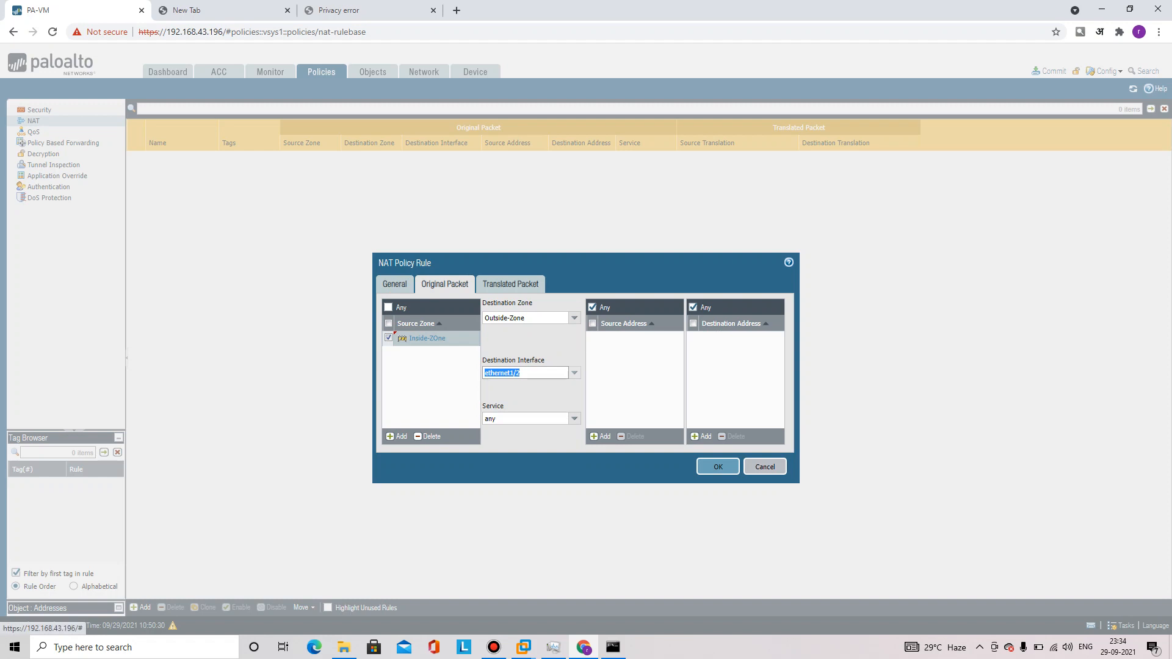
{"action": "left_click", "coordinate": [510, 284]}
{"action": "left_click", "coordinate": [573, 318]}
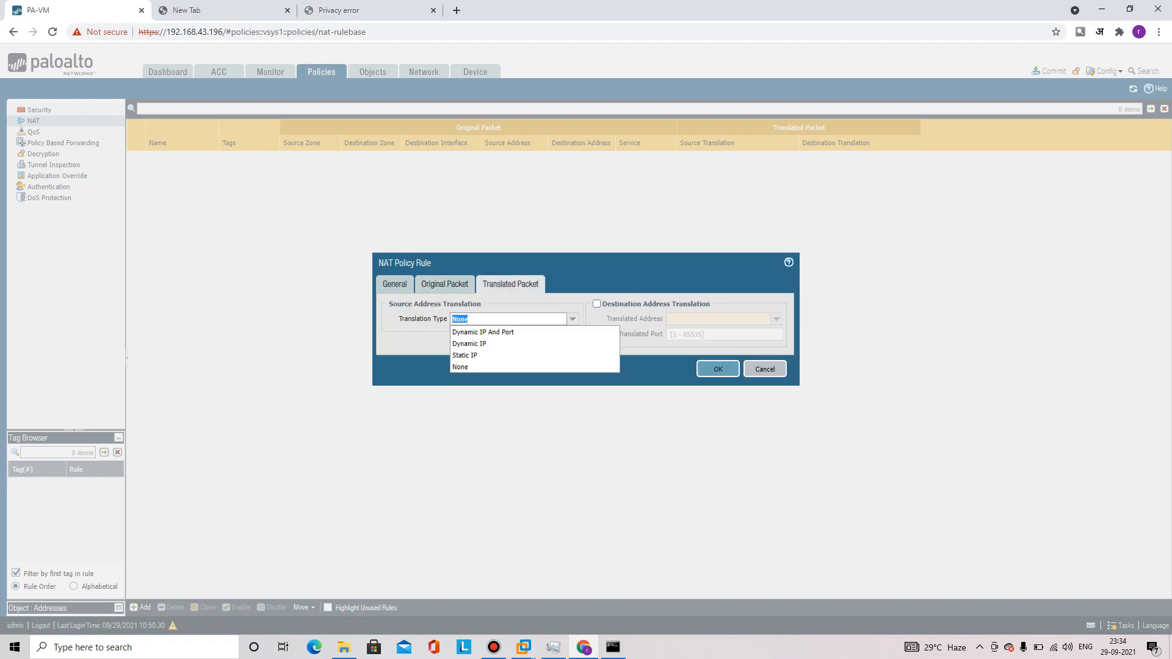
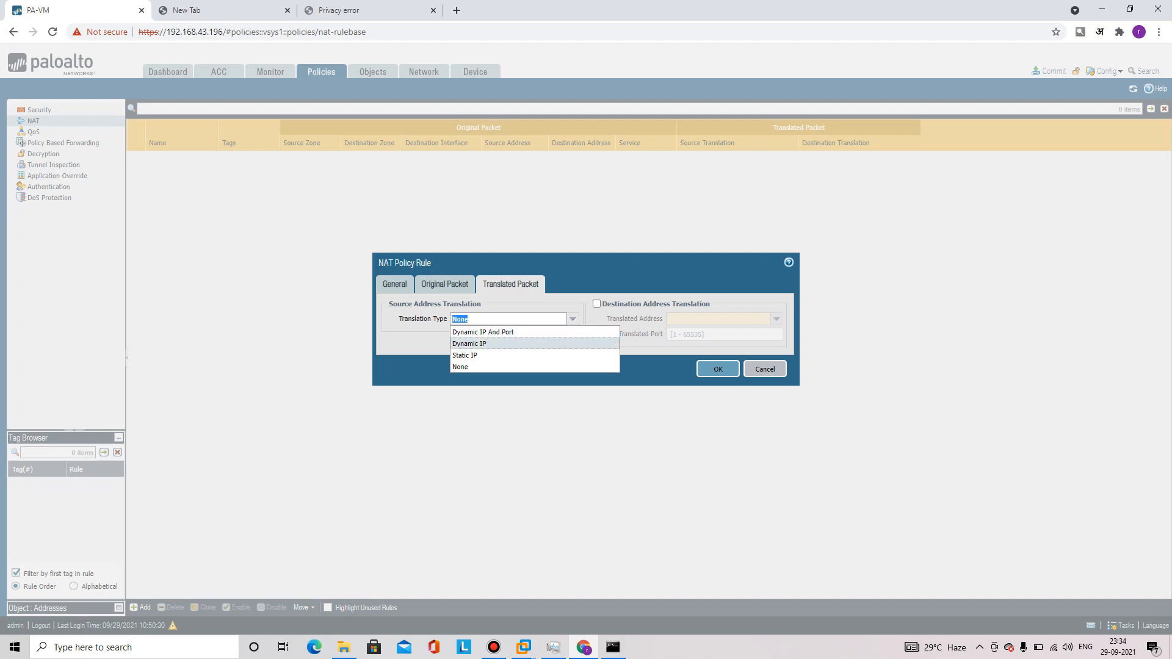
Set source translation to Static IP with translated address 192.168.43.201
{"action": "left_click", "coordinate": [466, 356]}
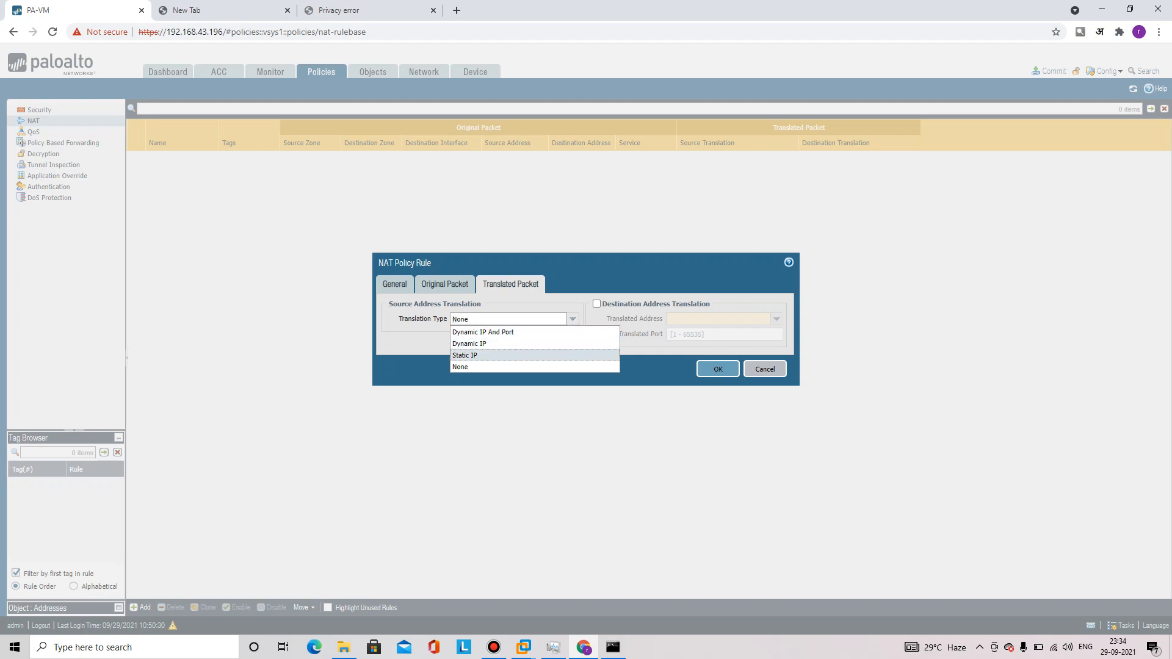
{"action": "key", "text": "Return"}
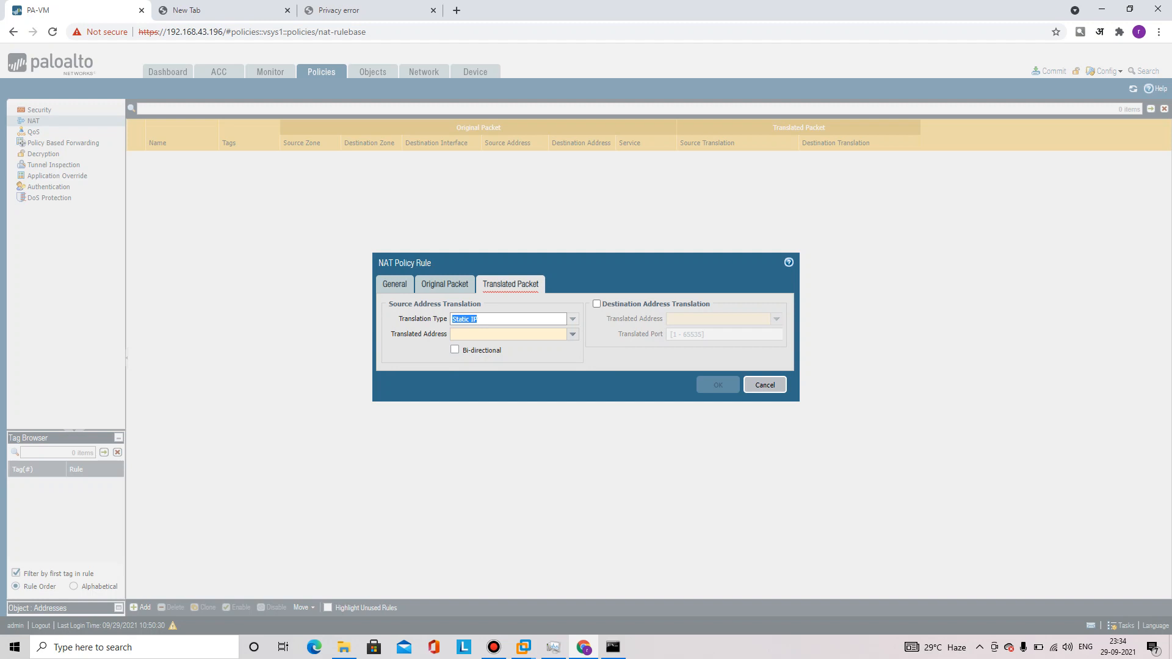
{"action": "left_click", "coordinate": [534, 333]}
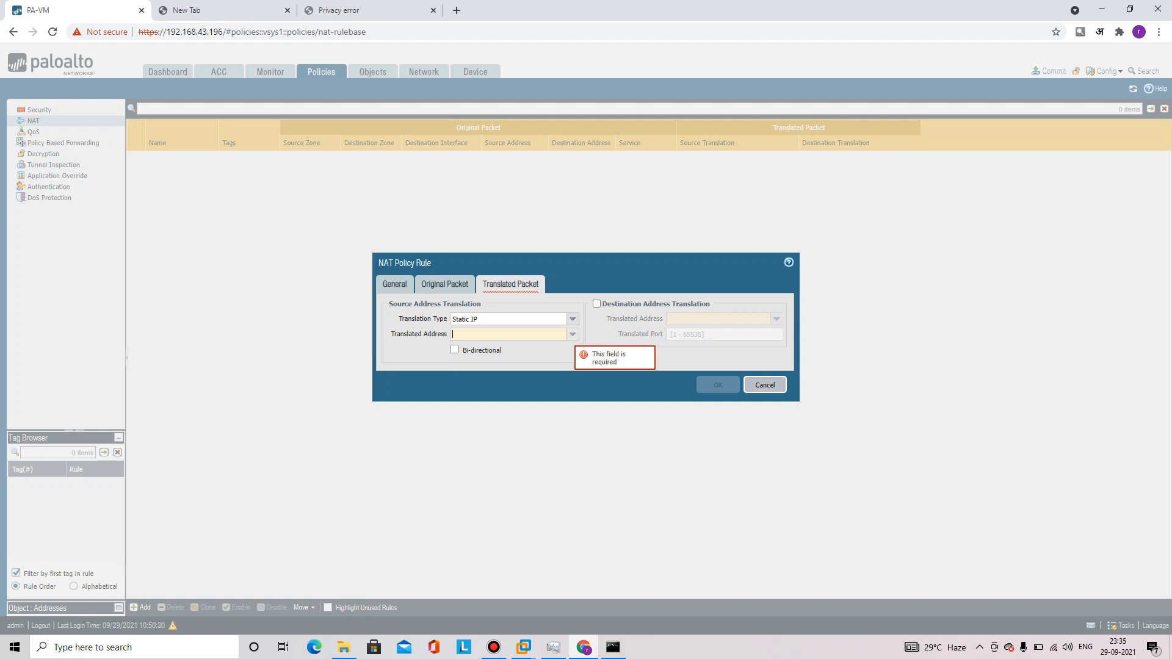
{"action": "type", "text": "192.168.43."}
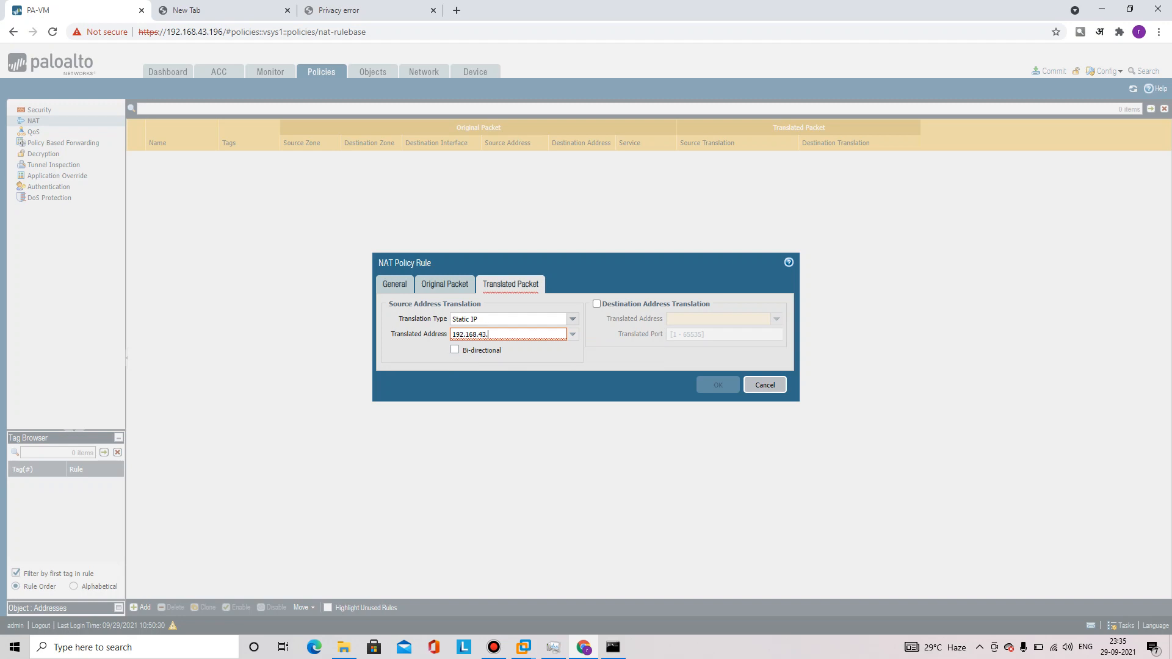
{"action": "type", "text": "201"}
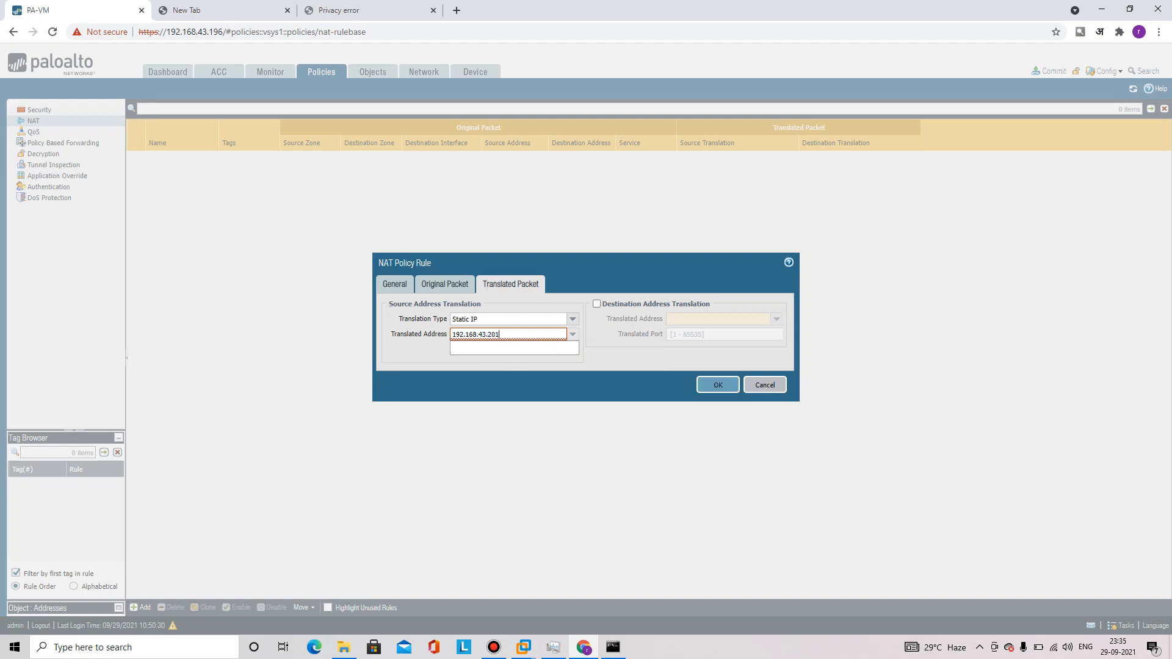
{"action": "key", "text": "Tab"}
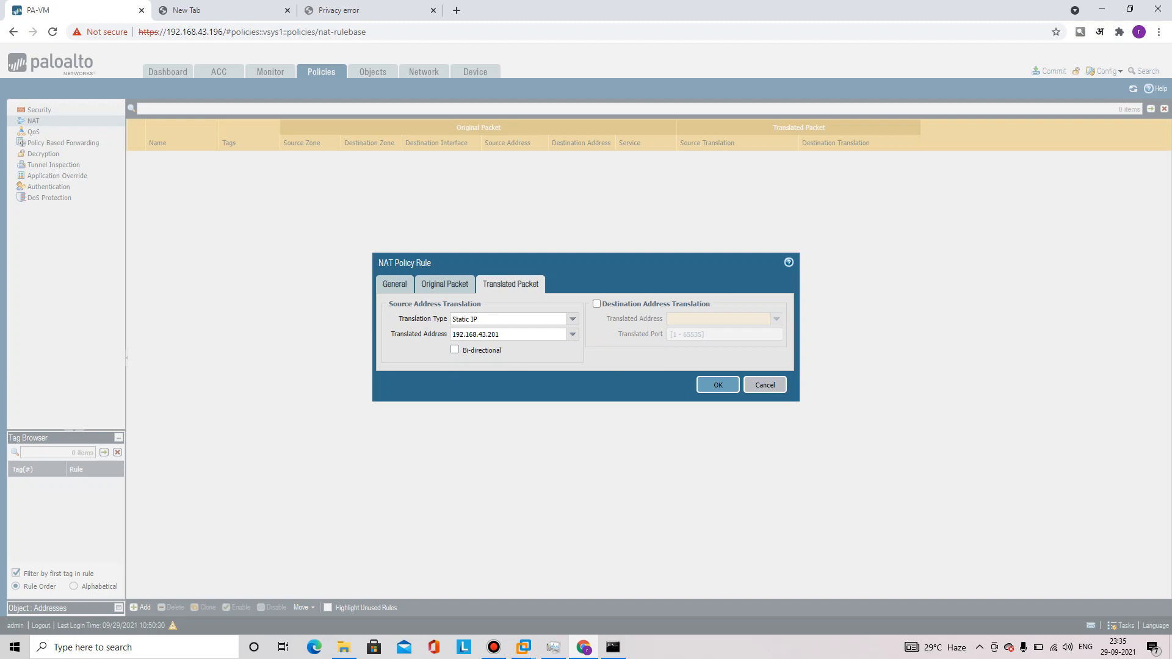
{"action": "left_click", "coordinate": [524, 647]}
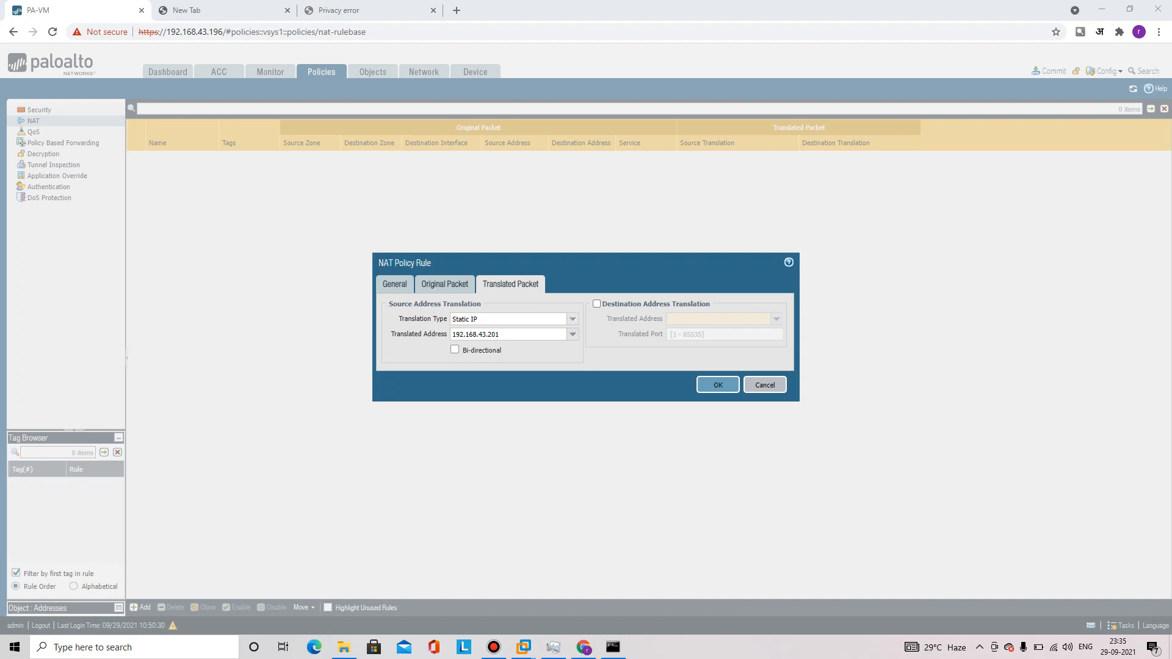
{"action": "right_click", "coordinate": [573, 319]}
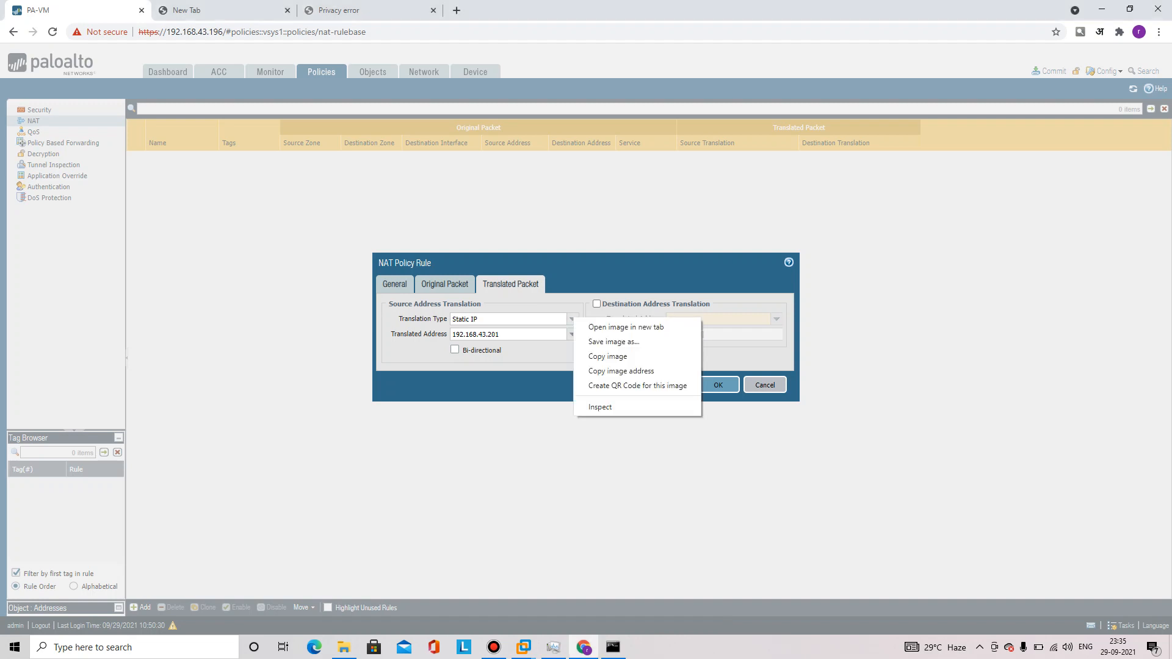
{"action": "left_click", "coordinate": [573, 319]}
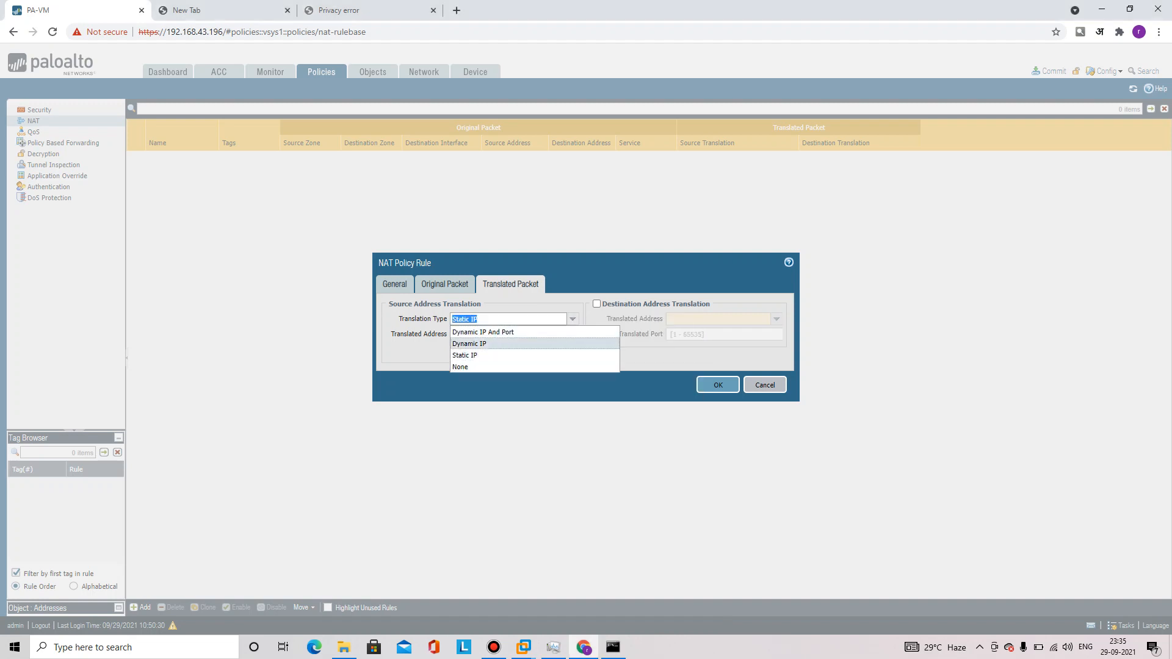
Switch translation type to Dynamic IP And Port, clearing the trial 192.168.43.100 address entry
{"action": "left_click", "coordinate": [470, 344]}
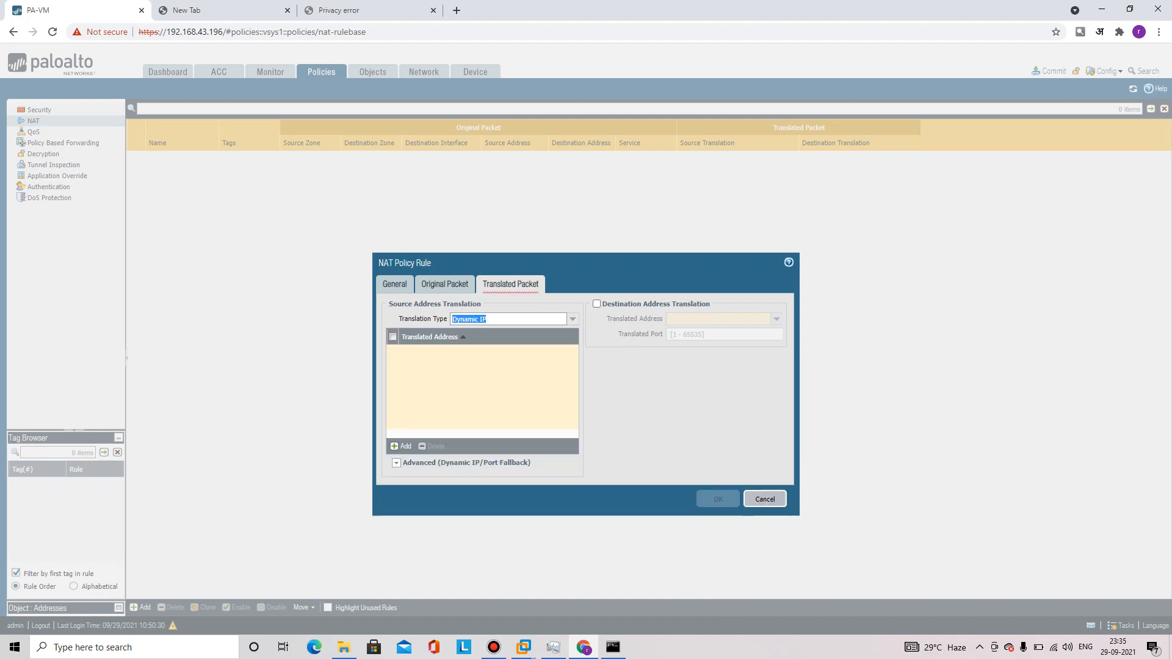
{"action": "left_click", "coordinate": [403, 447]}
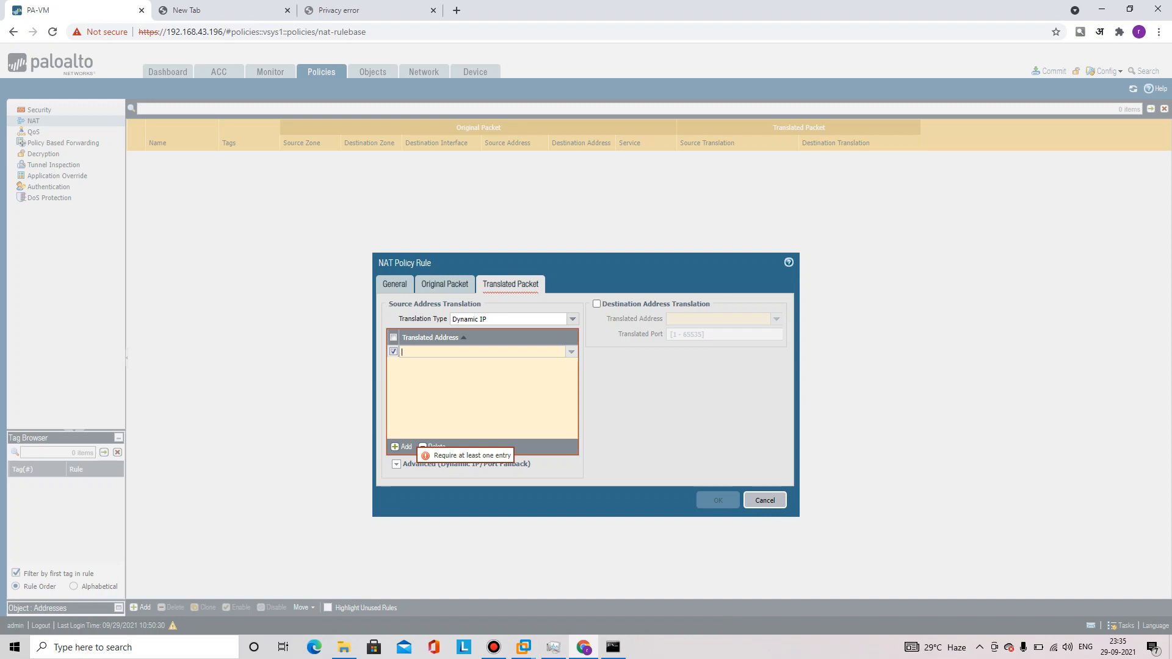
{"action": "type", "text": "192.168.43."}
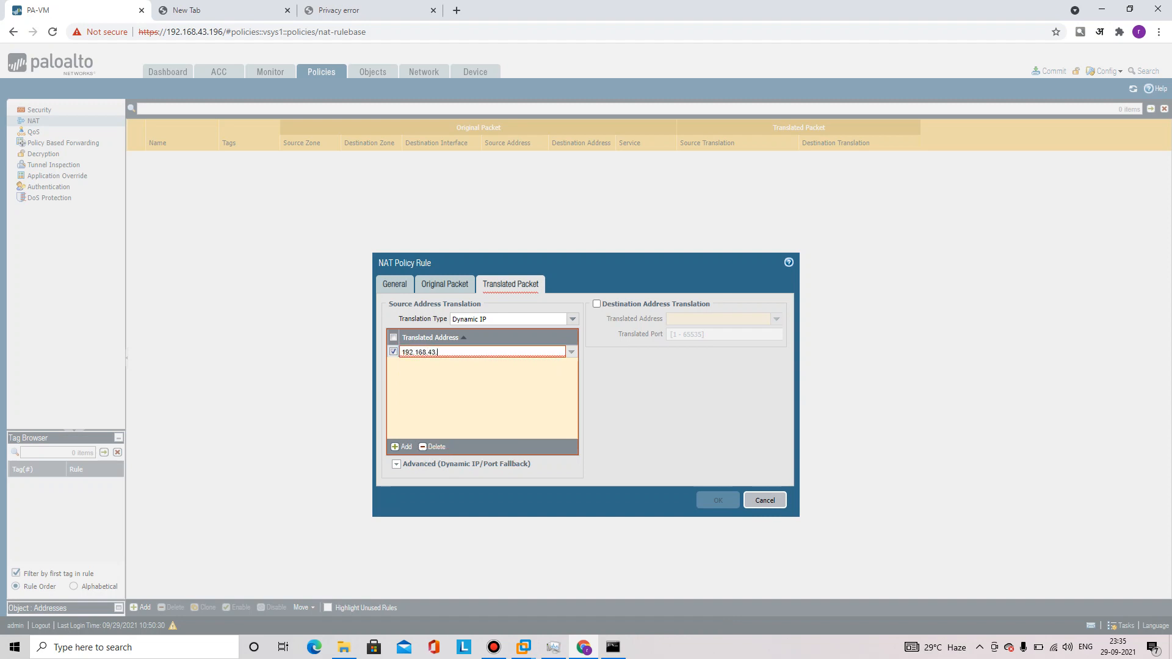
{"action": "type", "text": "100"}
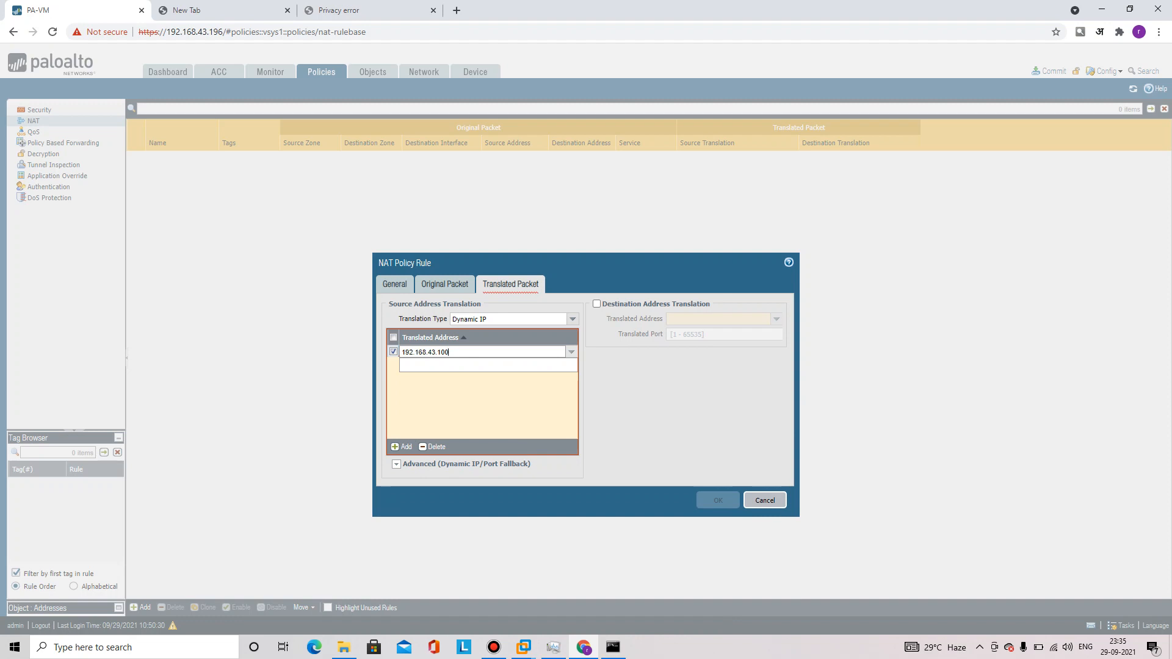
{"action": "key", "text": "BackSpace"}
{"action": "key", "text": "BackSpace"}
{"action": "key", "text": "BackSpace"}
{"action": "key", "text": "BackSpace"}
{"action": "key", "text": "BackSpace"}
{"action": "key", "text": "BackSpace"}
{"action": "key", "text": "BackSpace"}
{"action": "key", "text": "BackSpace"}
{"action": "key", "text": "BackSpace"}
{"action": "key", "text": "BackSpace"}
{"action": "key", "text": "BackSpace"}
{"action": "key", "text": "BackSpace"}
{"action": "key", "text": "BackSpace"}
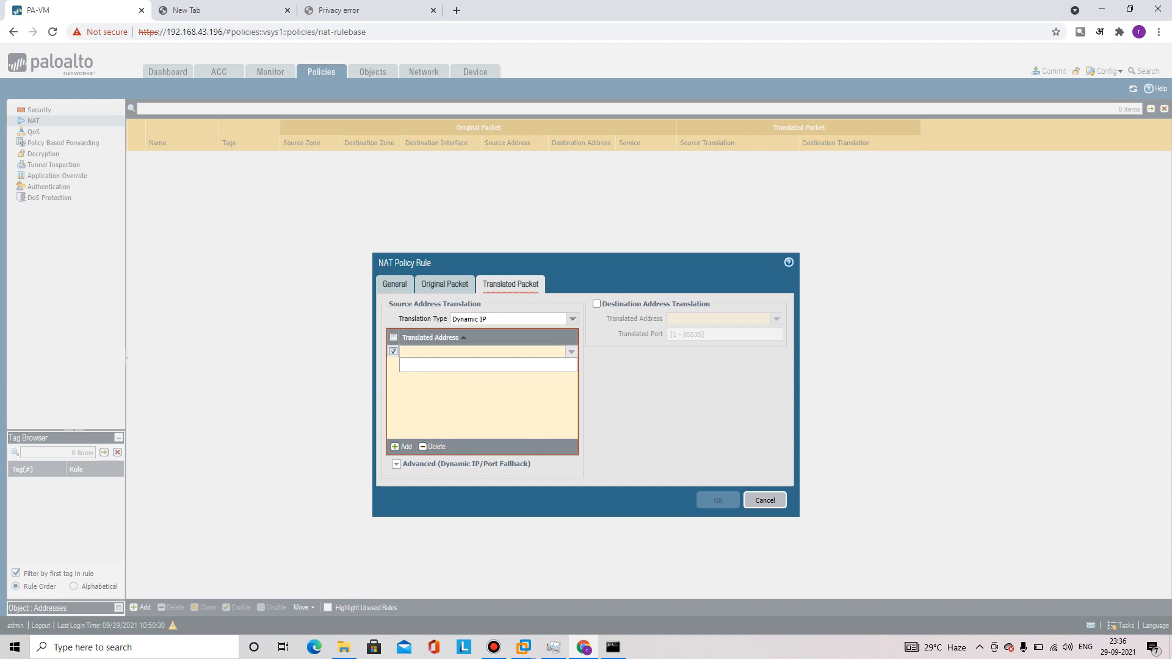
{"action": "left_click", "coordinate": [573, 319]}
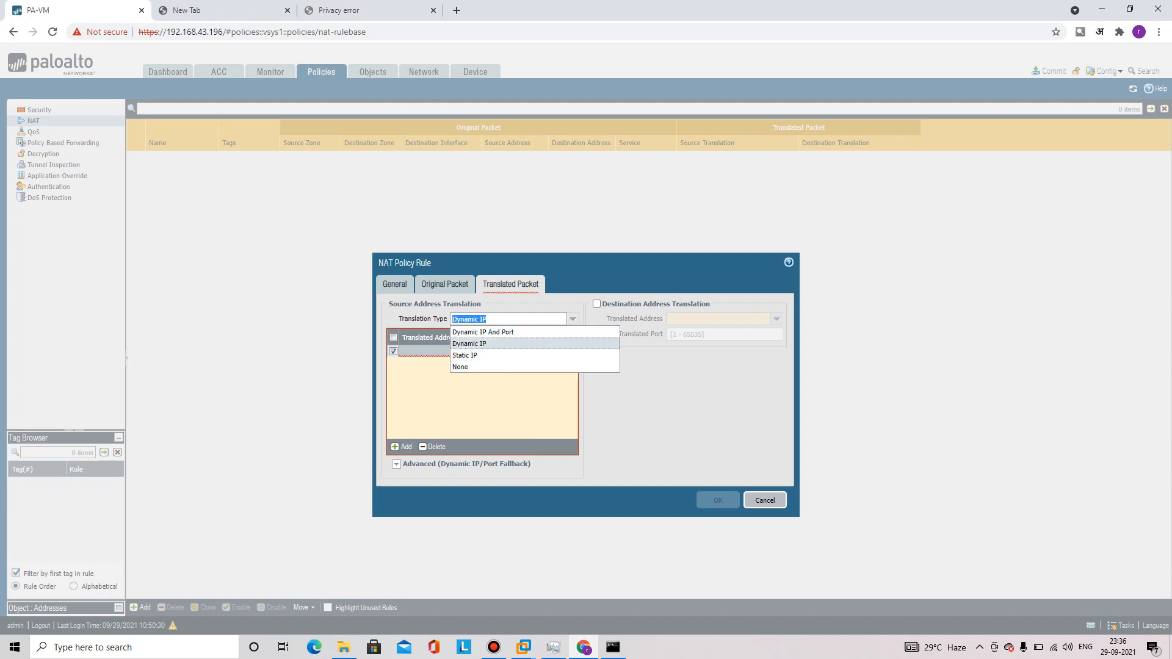
{"action": "key", "text": "Up"}
{"action": "key", "text": "Return"}
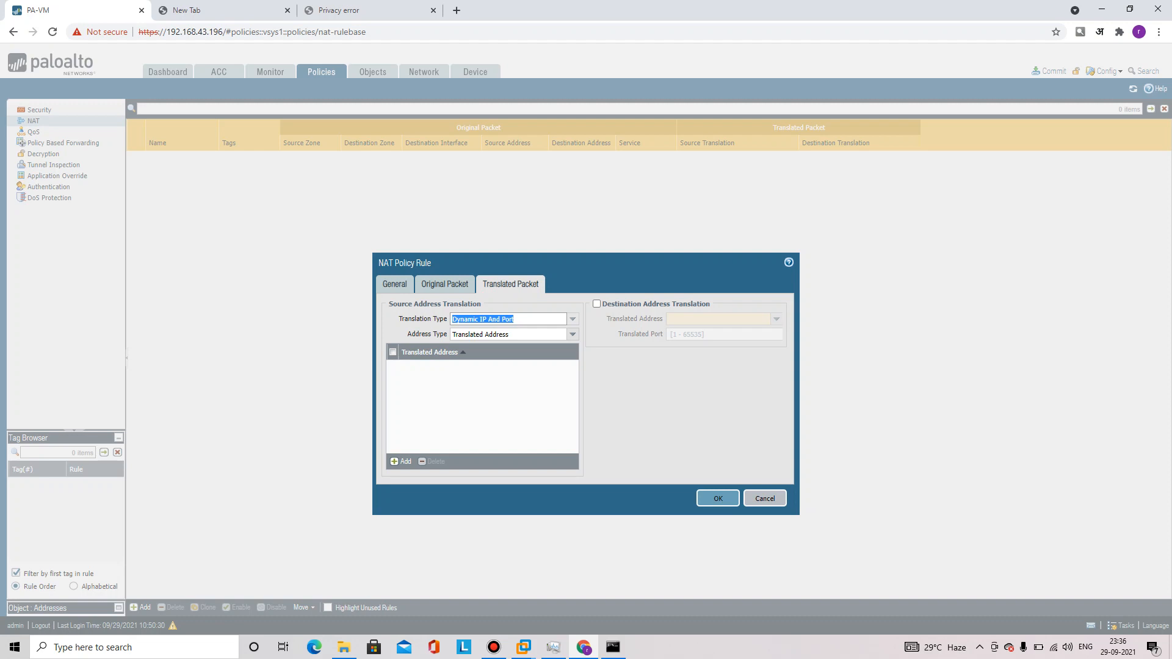
Keep Translated Address as address type, then add and clear a 192.168.43.201 entry
{"action": "left_click", "coordinate": [572, 335]}
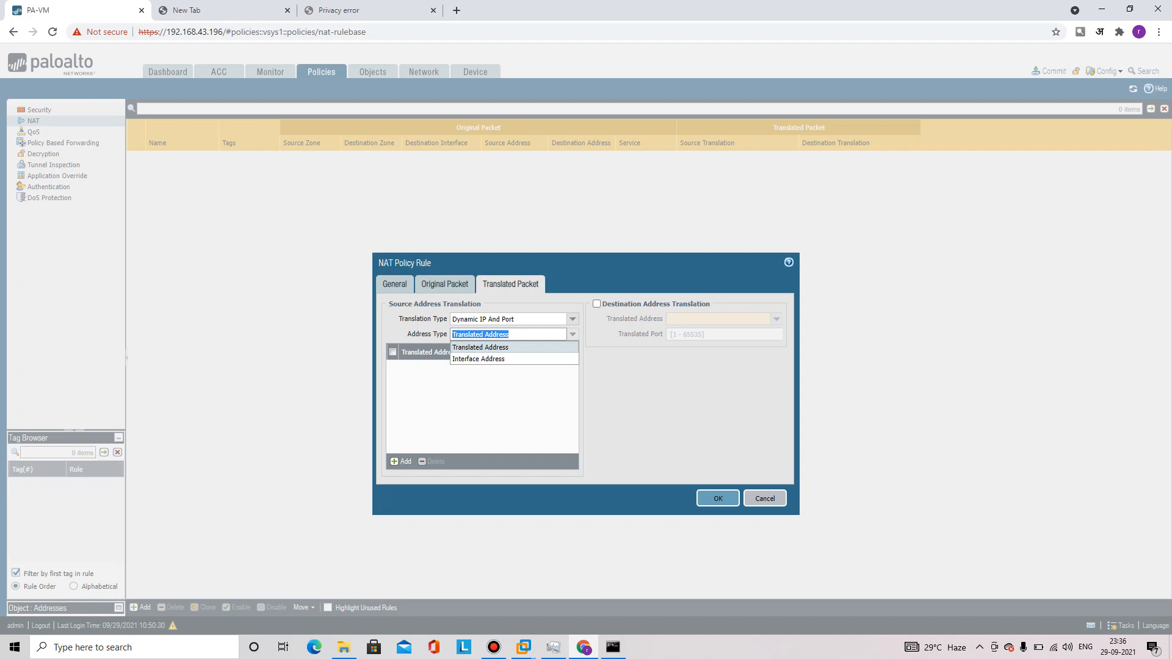
{"action": "right_click", "coordinate": [514, 347]}
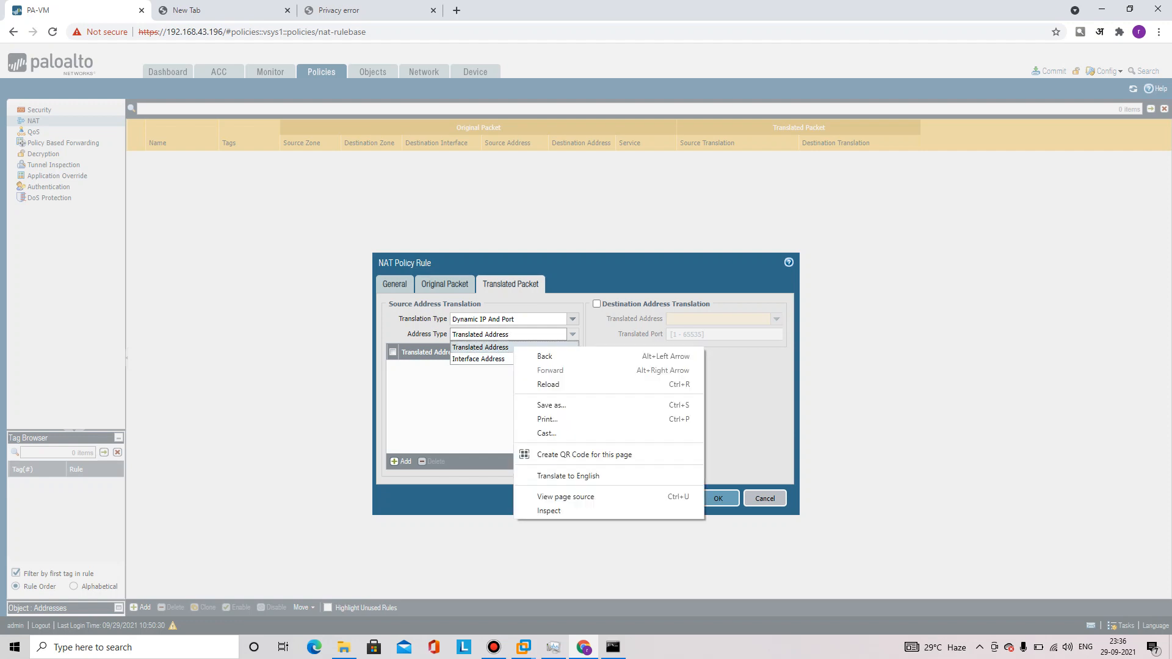
{"action": "left_click", "coordinate": [489, 348]}
{"action": "left_click", "coordinate": [402, 462]}
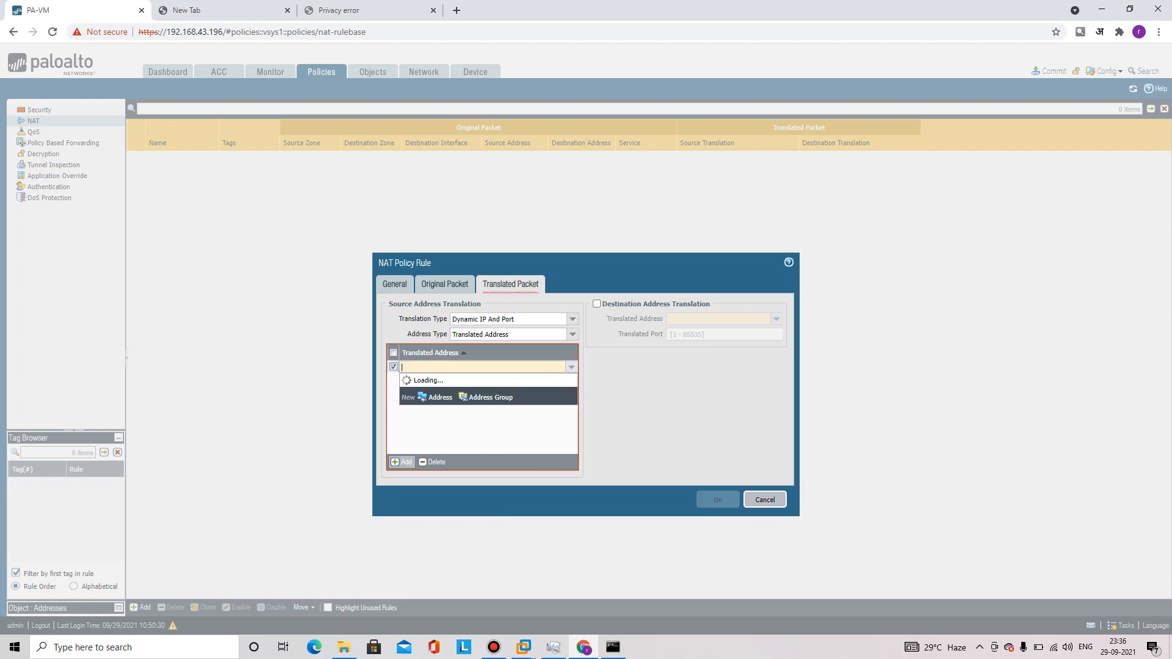
{"action": "type", "text": "192.16"}
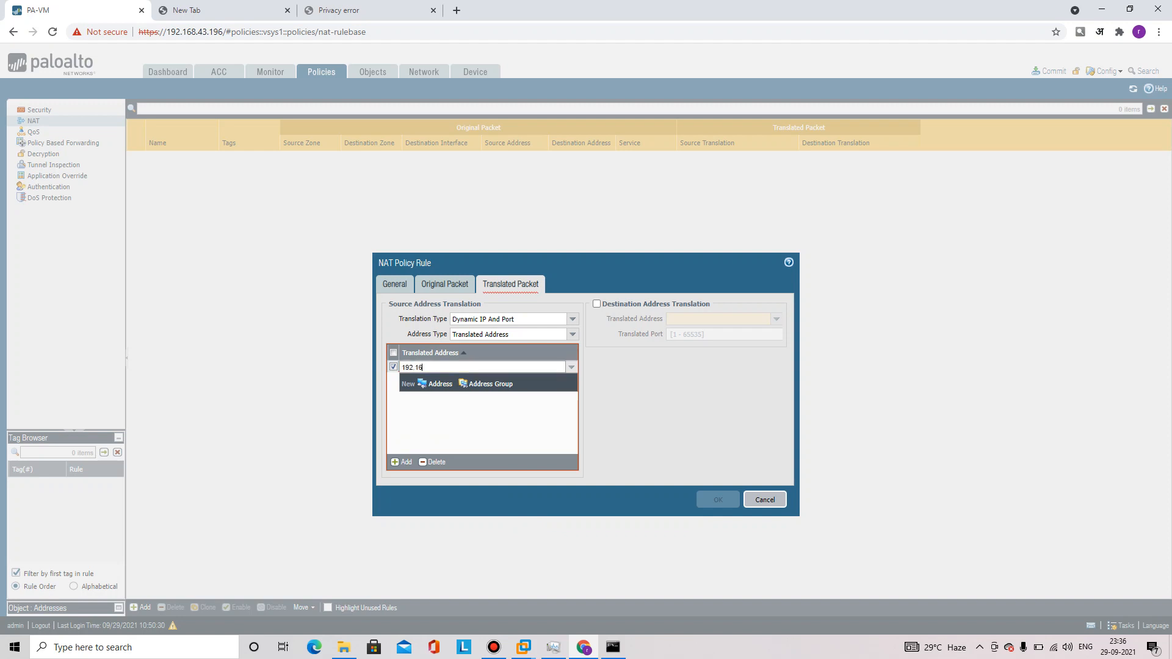
{"action": "type", "text": "8.43.201"}
{"action": "key", "text": "BackSpace"}
{"action": "key", "text": "BackSpace"}
{"action": "key", "text": "BackSpace"}
{"action": "key", "text": "BackSpace"}
{"action": "key", "text": "BackSpace"}
{"action": "key", "text": "BackSpace"}
{"action": "key", "text": "BackSpace"}
{"action": "key", "text": "BackSpace"}
{"action": "key", "text": "BackSpace"}
{"action": "key", "text": "BackSpace"}
{"action": "key", "text": "BackSpace"}
{"action": "key", "text": "BackSpace"}
{"action": "key", "text": "BackSpace"}
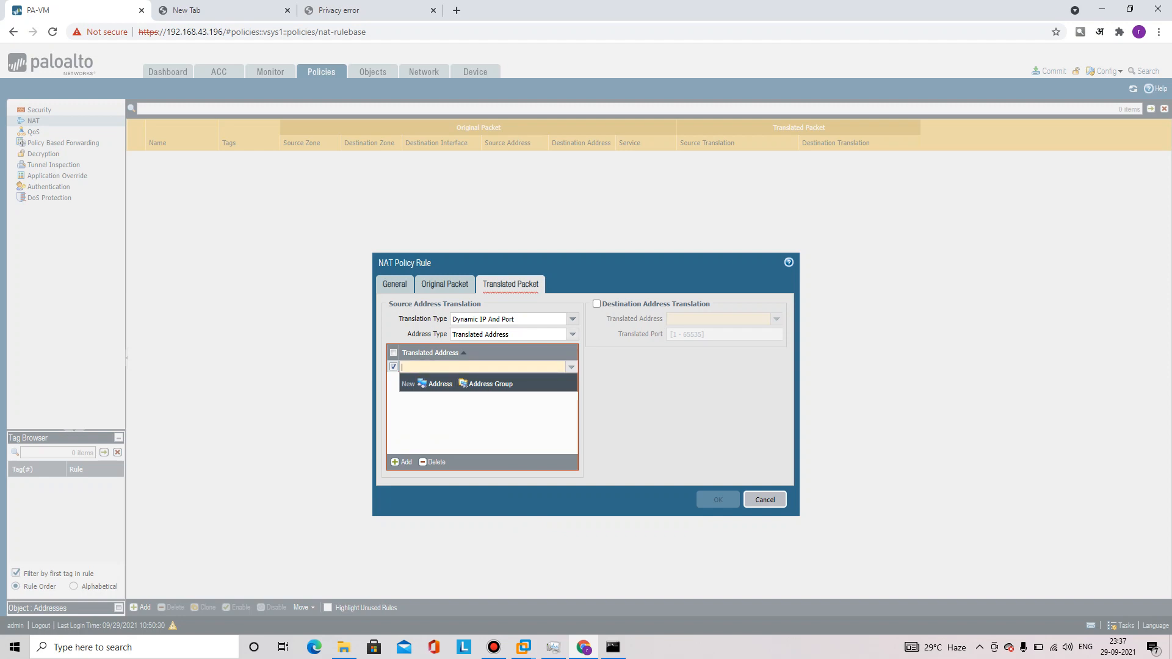
{"action": "right_click", "coordinate": [574, 333]}
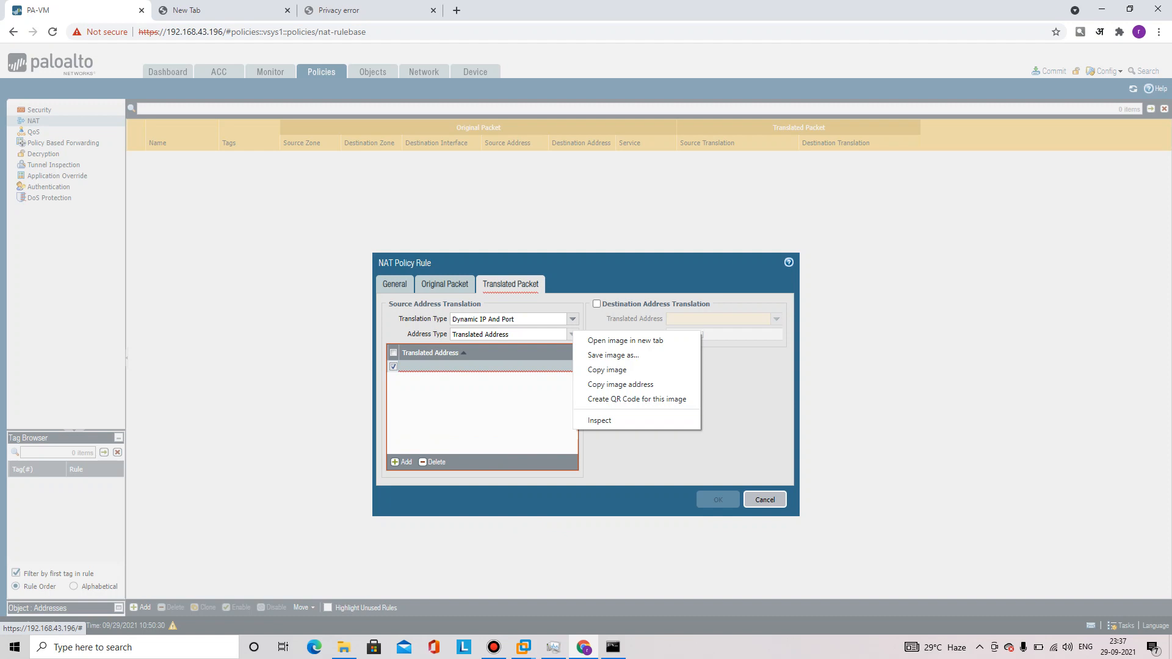
{"action": "left_click", "coordinate": [573, 334]}
{"action": "left_click", "coordinate": [573, 334]}
{"action": "left_click", "coordinate": [573, 334]}
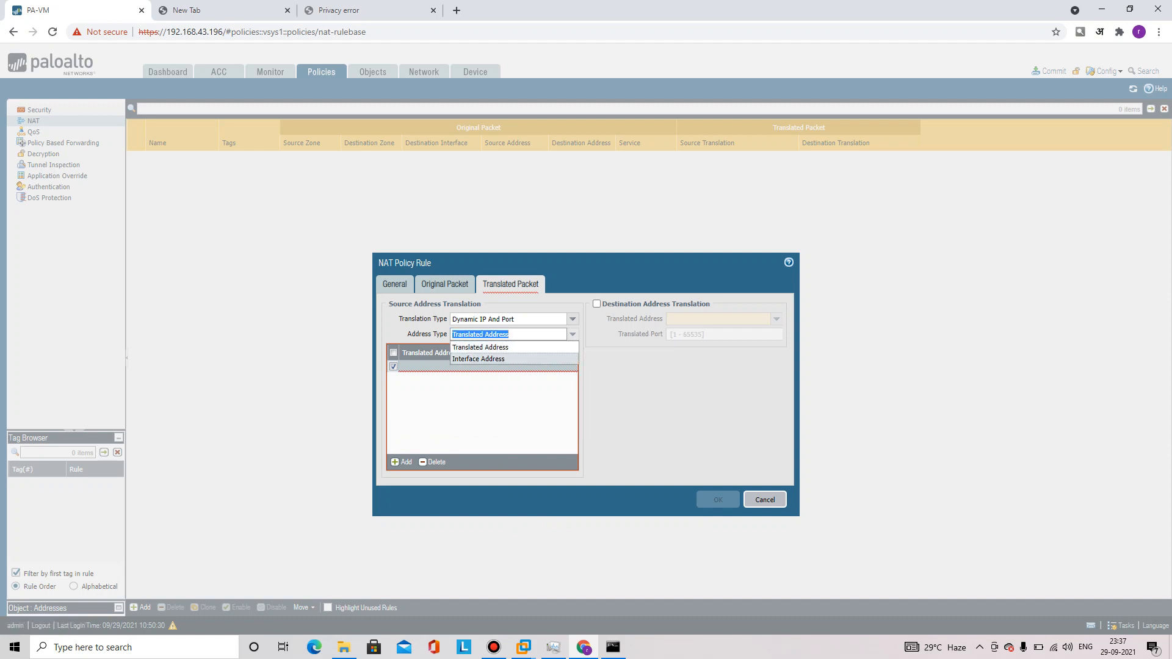
Translate to interface ethernet1/2's address 192.168.43.200/24 and save the NAT rule
{"action": "left_click", "coordinate": [480, 359]}
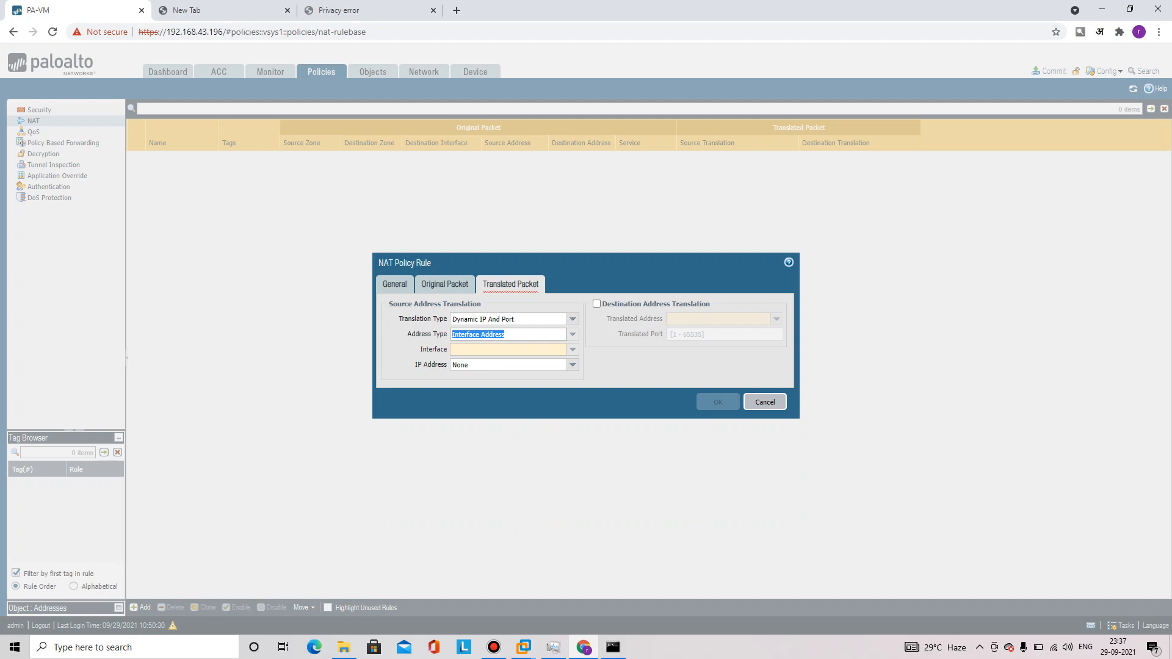
{"action": "left_click", "coordinate": [572, 350]}
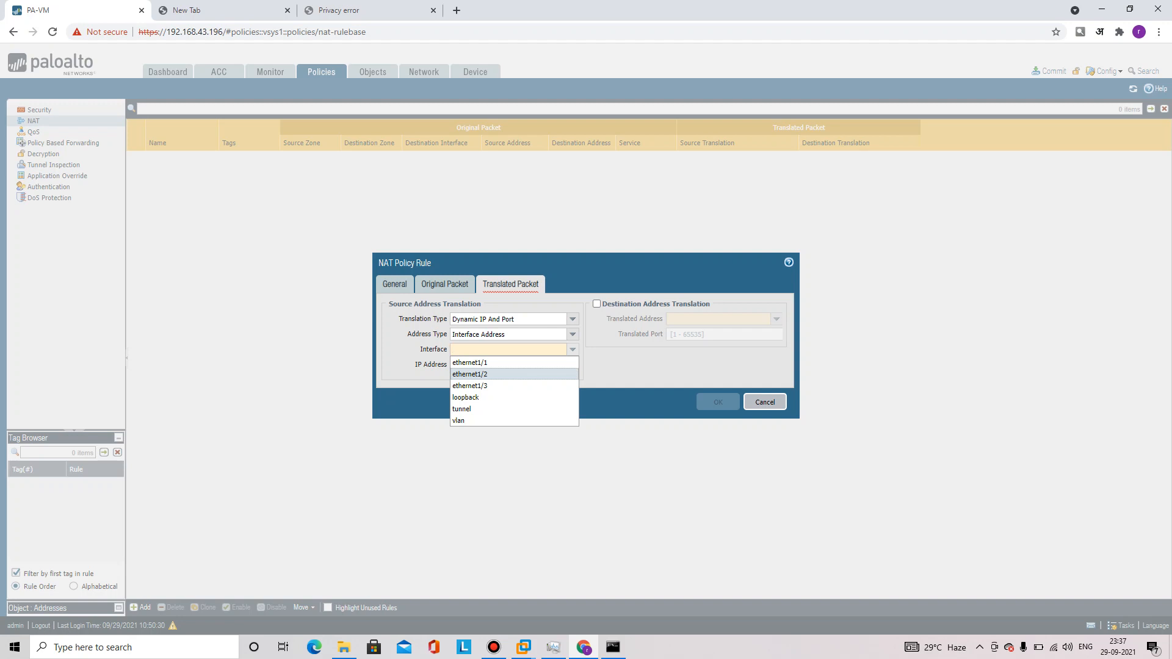
{"action": "left_click", "coordinate": [489, 375]}
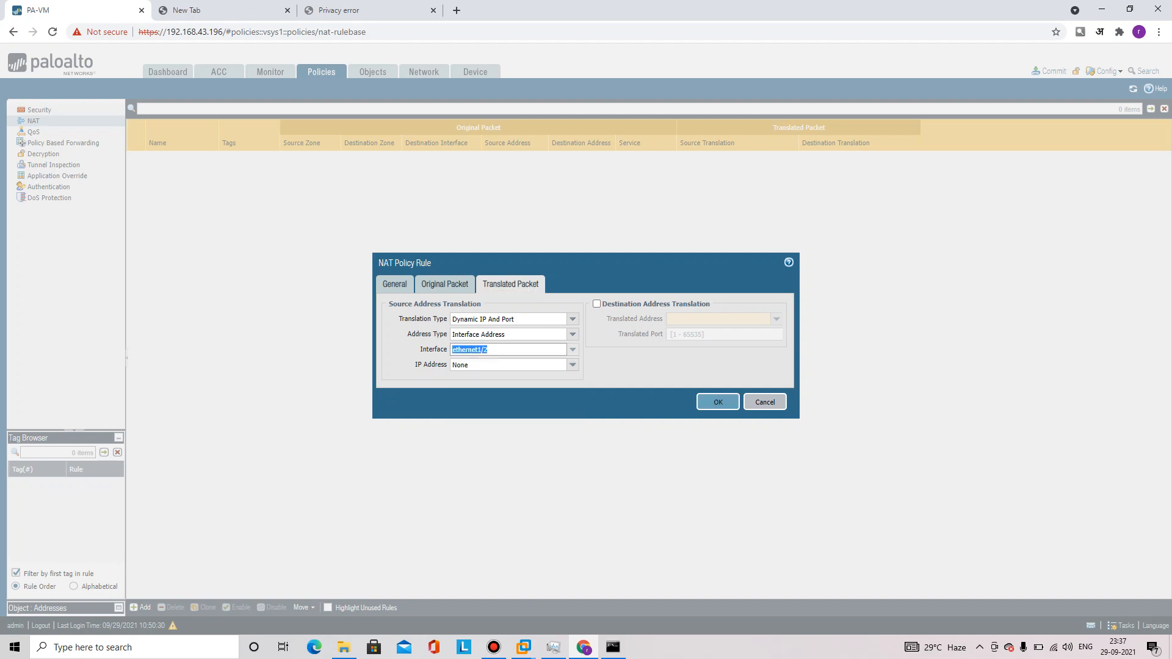
{"action": "left_click", "coordinate": [572, 364]}
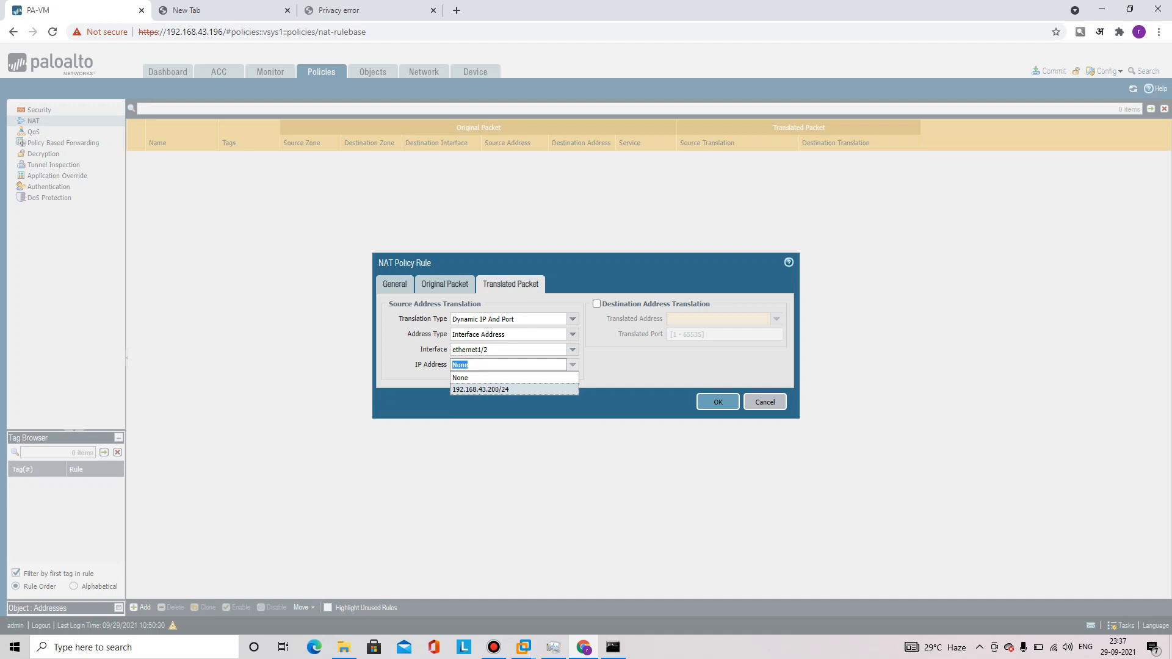
{"action": "key", "text": "Return"}
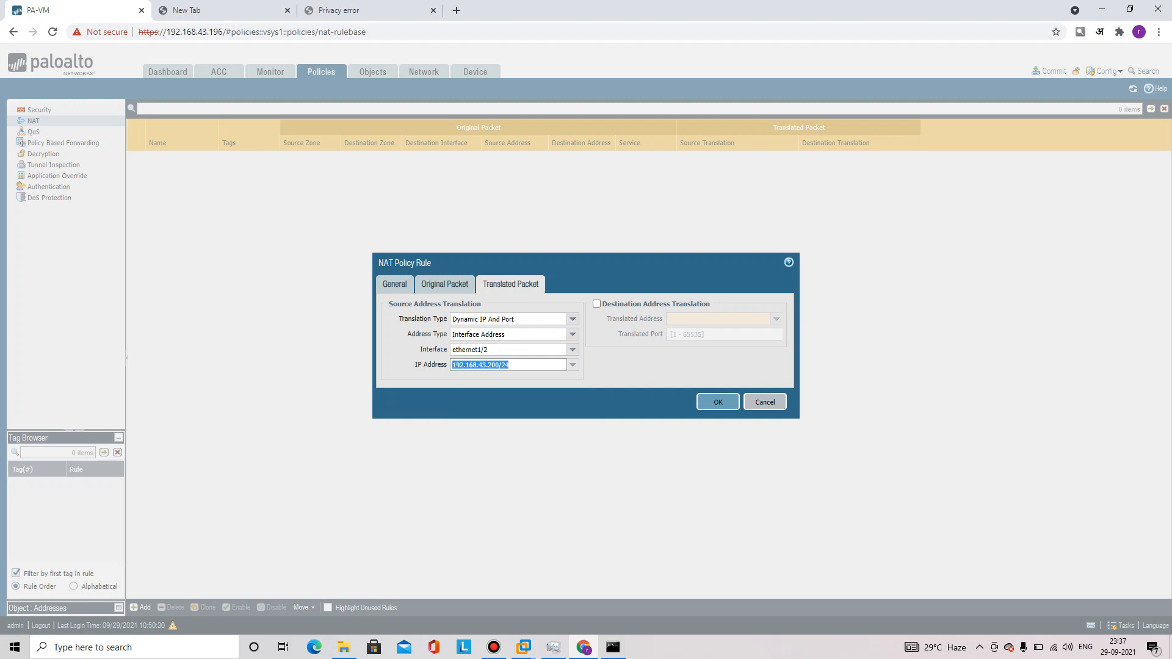
{"action": "left_click", "coordinate": [718, 401]}
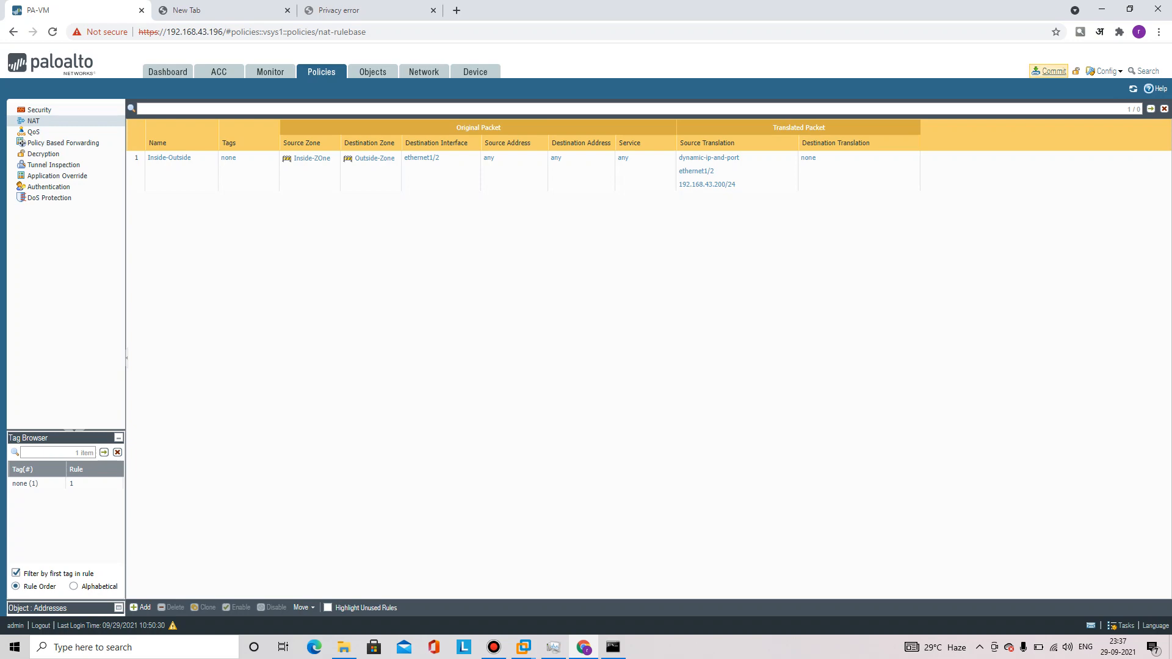
Commit the configuration with the new NAT rule and close the successful commit status
{"action": "left_click", "coordinate": [1052, 71]}
{"action": "left_click", "coordinate": [698, 478]}
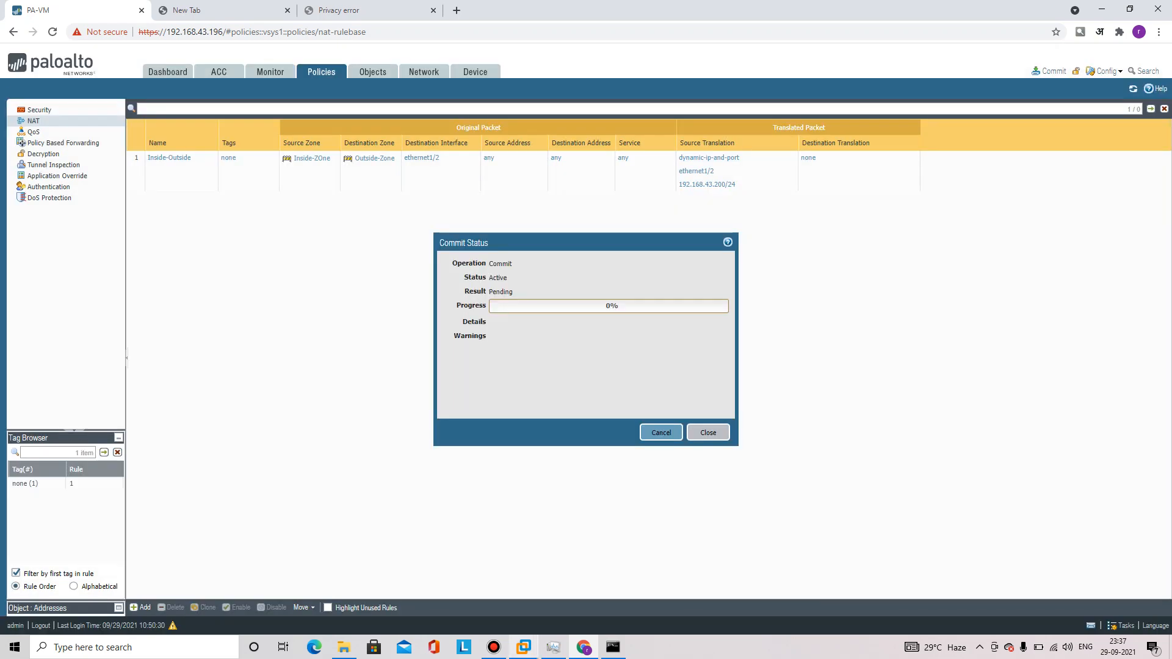
{"action": "mouse_move", "coordinate": [524, 647]}
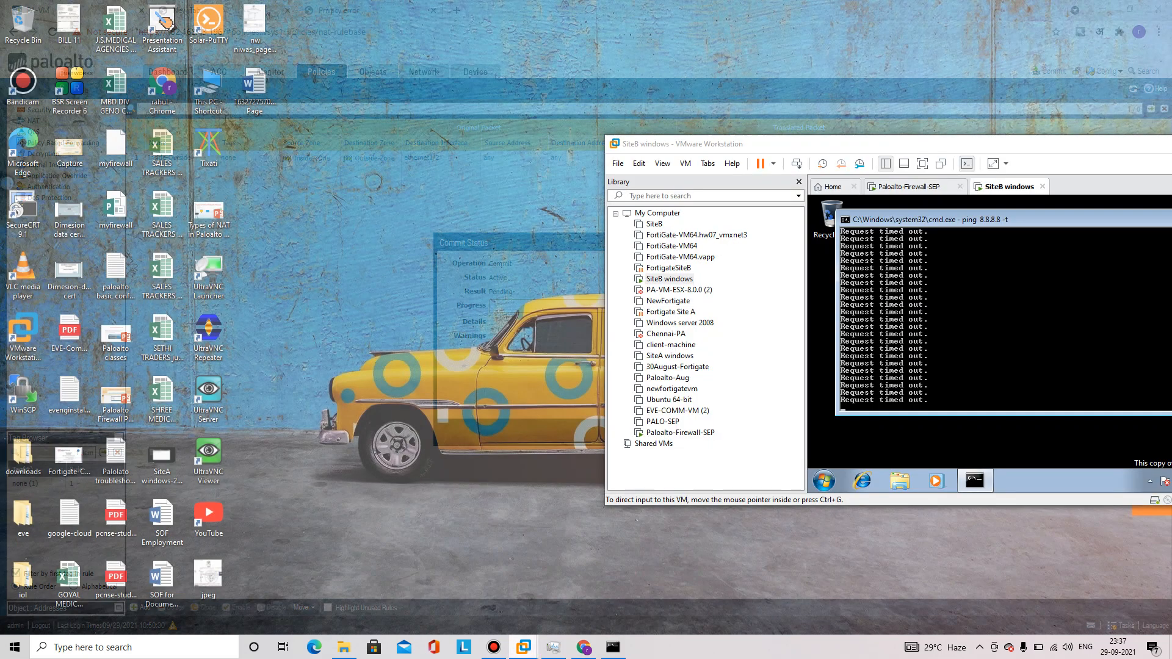
{"action": "left_click", "coordinate": [653, 568]}
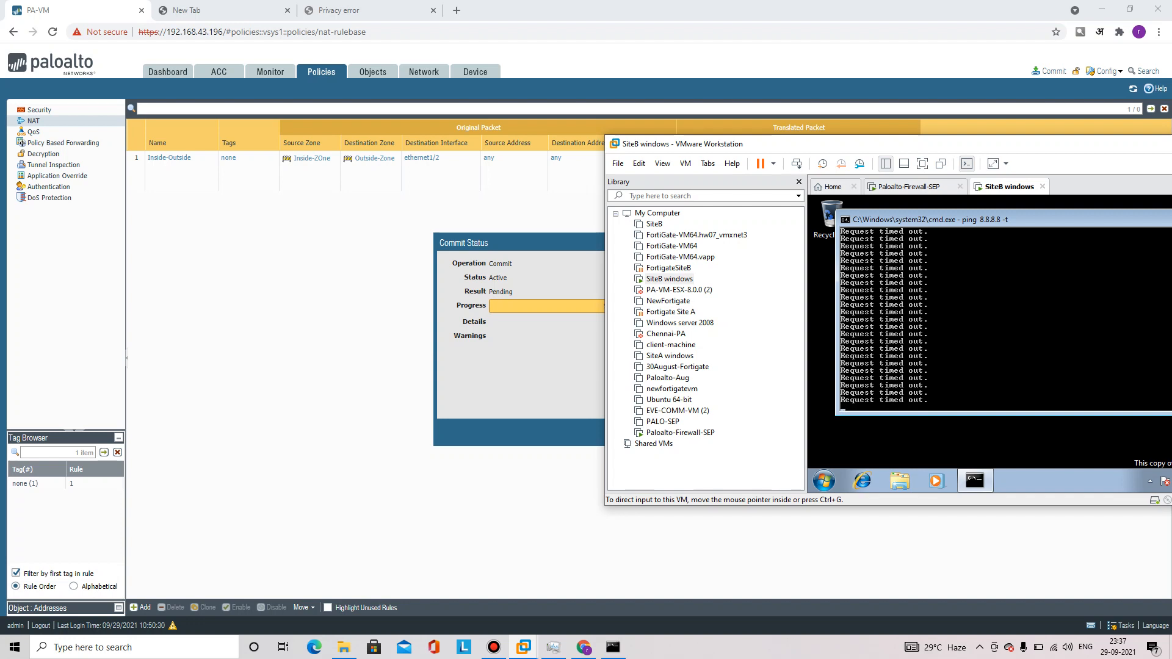
{"action": "left_click_drag", "start_coordinate": [774, 148], "coordinate": [832, 147]}
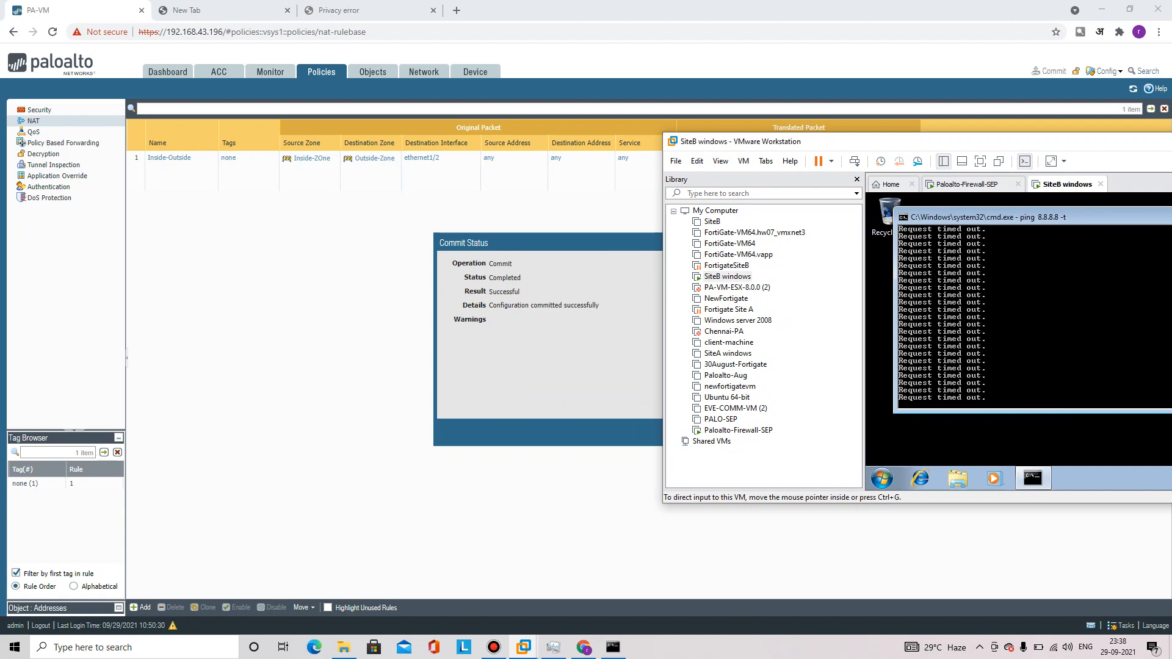
{"action": "key", "text": "alt+Tab"}
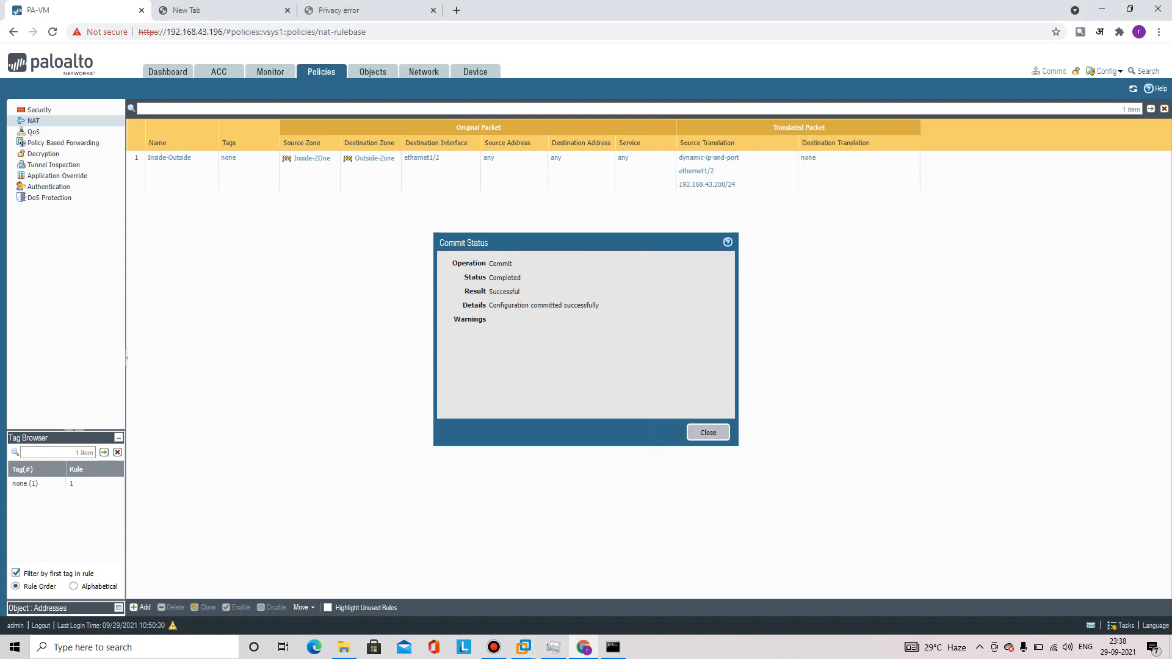
{"action": "left_click", "coordinate": [709, 433]}
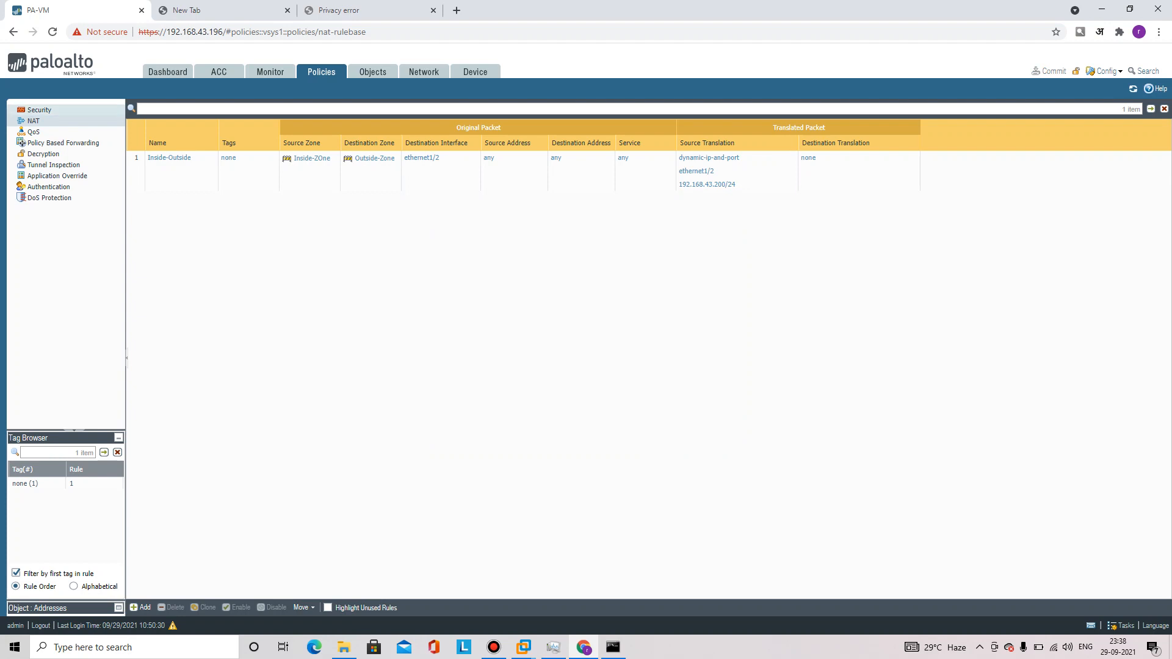
Start a new security rule with source zone Inside-ZOne
{"action": "left_click", "coordinate": [39, 110]}
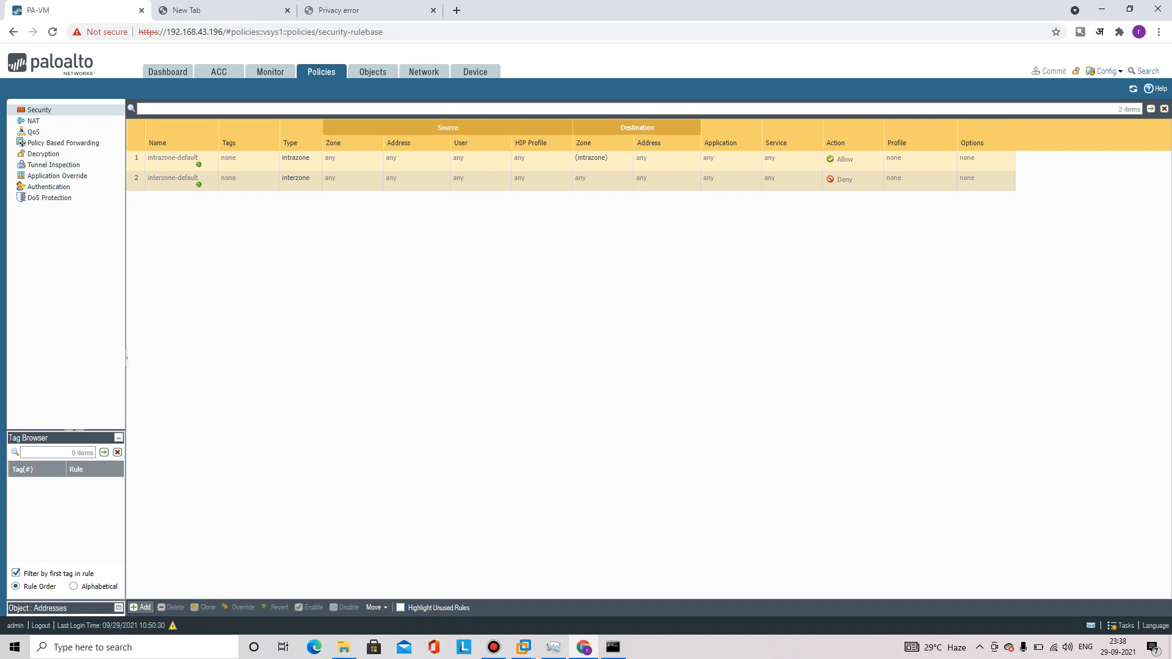
{"action": "left_click", "coordinate": [142, 608]}
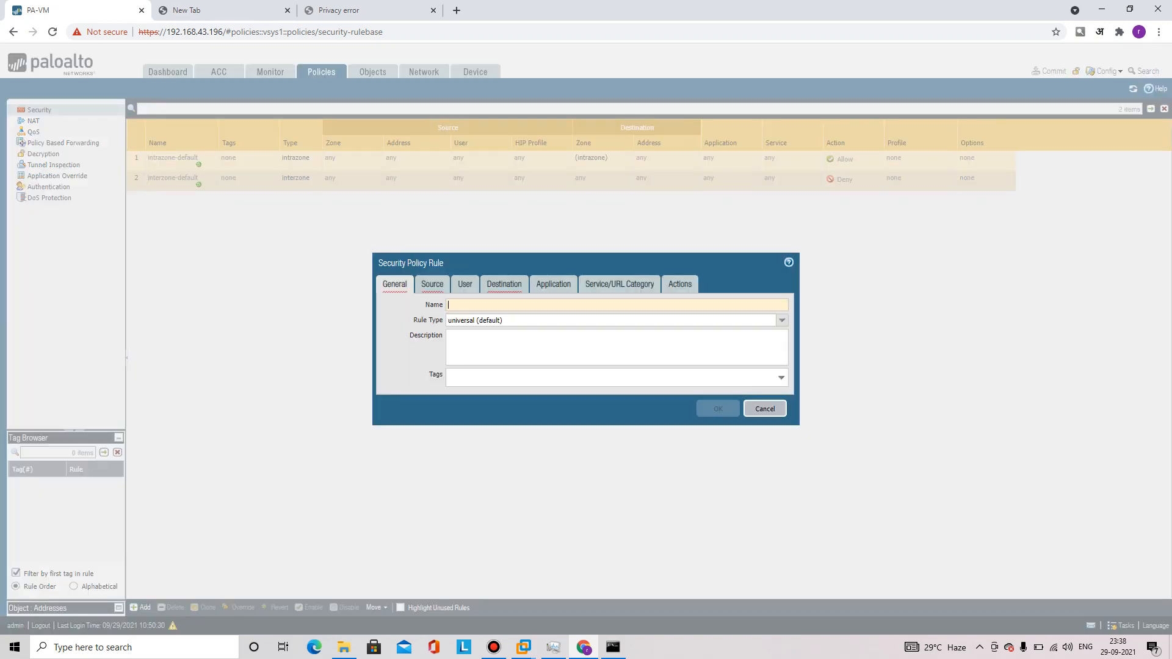
{"action": "left_click", "coordinate": [432, 284]}
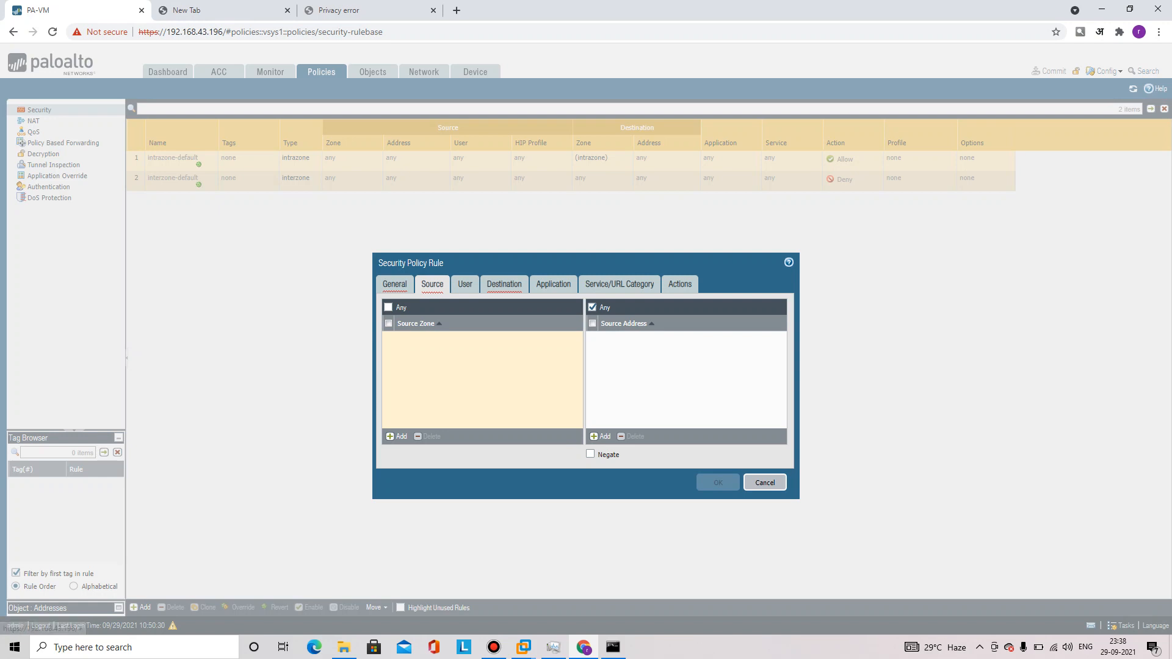
{"action": "left_click", "coordinate": [397, 436]}
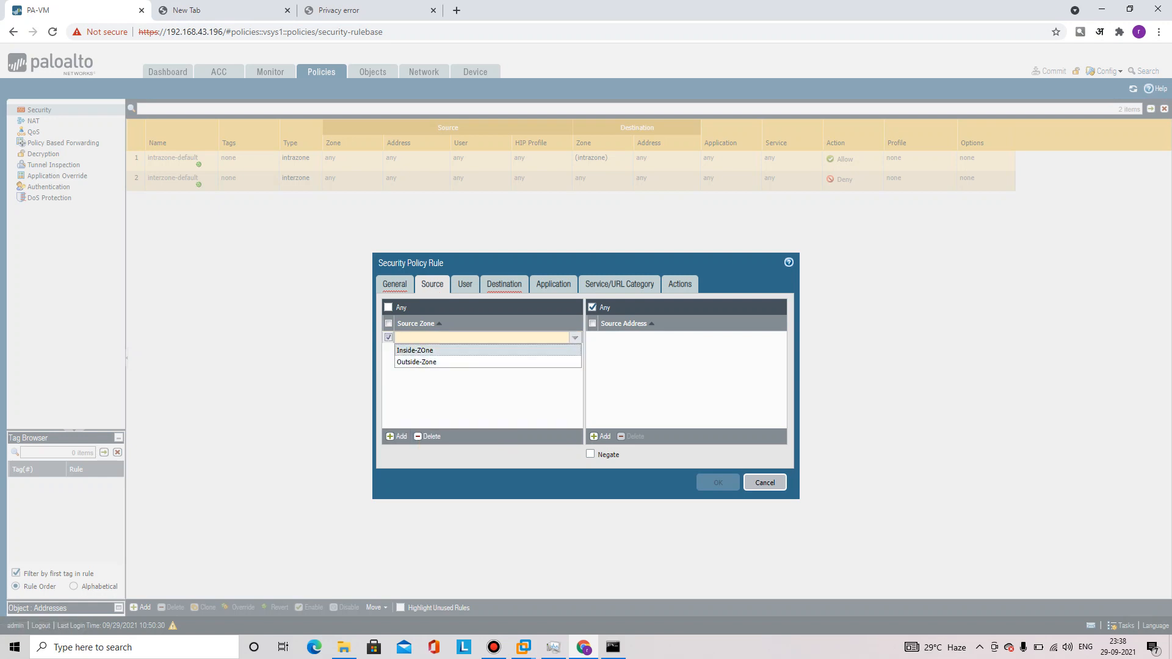
{"action": "left_click", "coordinate": [415, 350]}
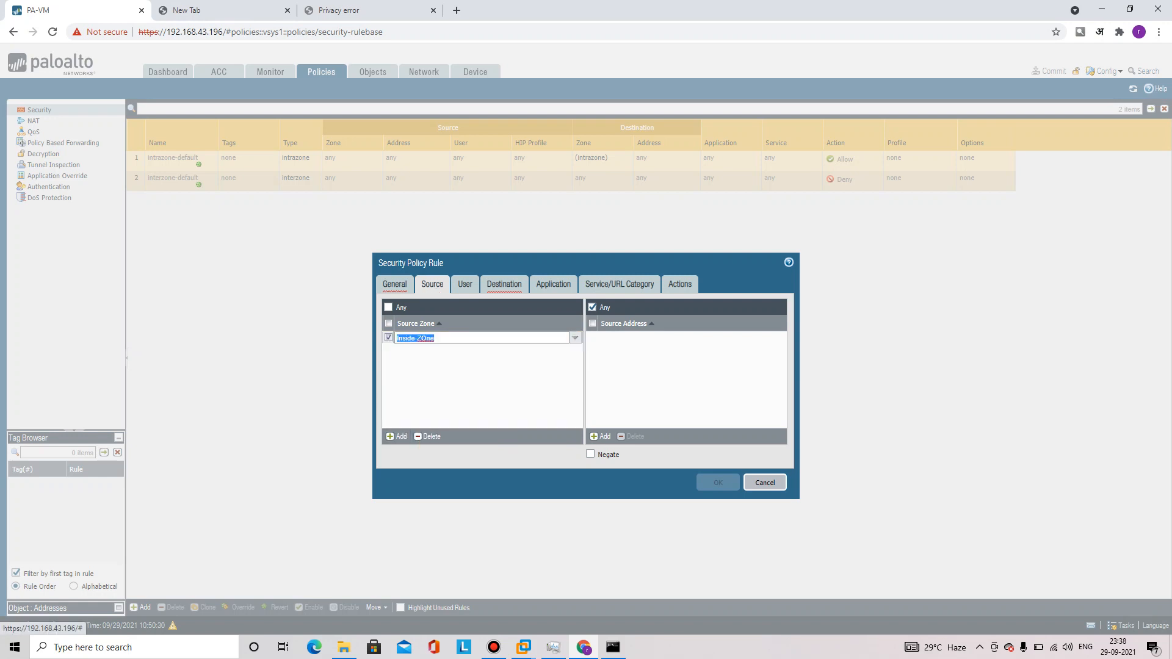
Set the destination zone to Outside-Zone and review both zone settings
{"action": "left_click", "coordinate": [504, 284]}
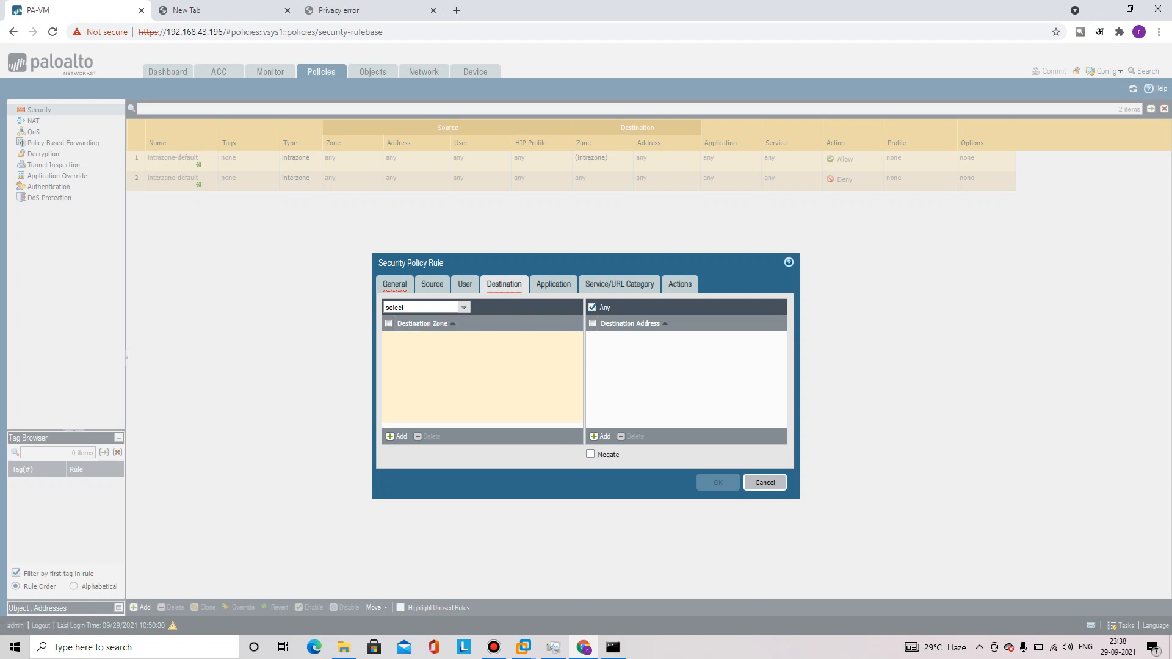
{"action": "left_click", "coordinate": [398, 436]}
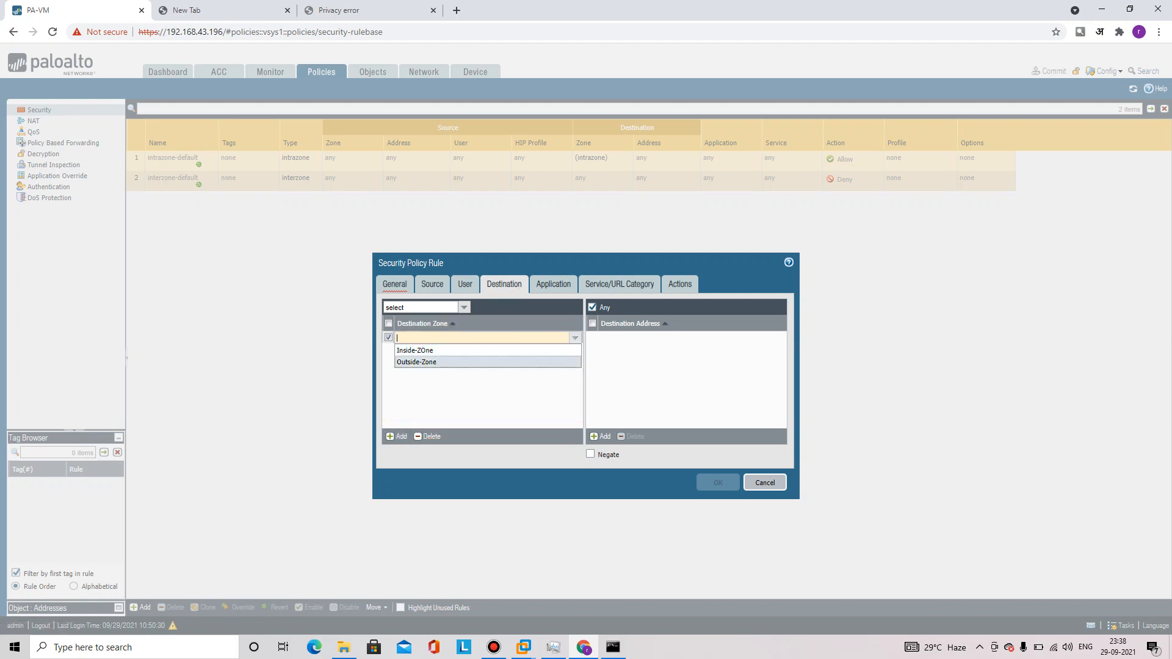
{"action": "left_click", "coordinate": [415, 360]}
{"action": "left_click", "coordinate": [395, 284]}
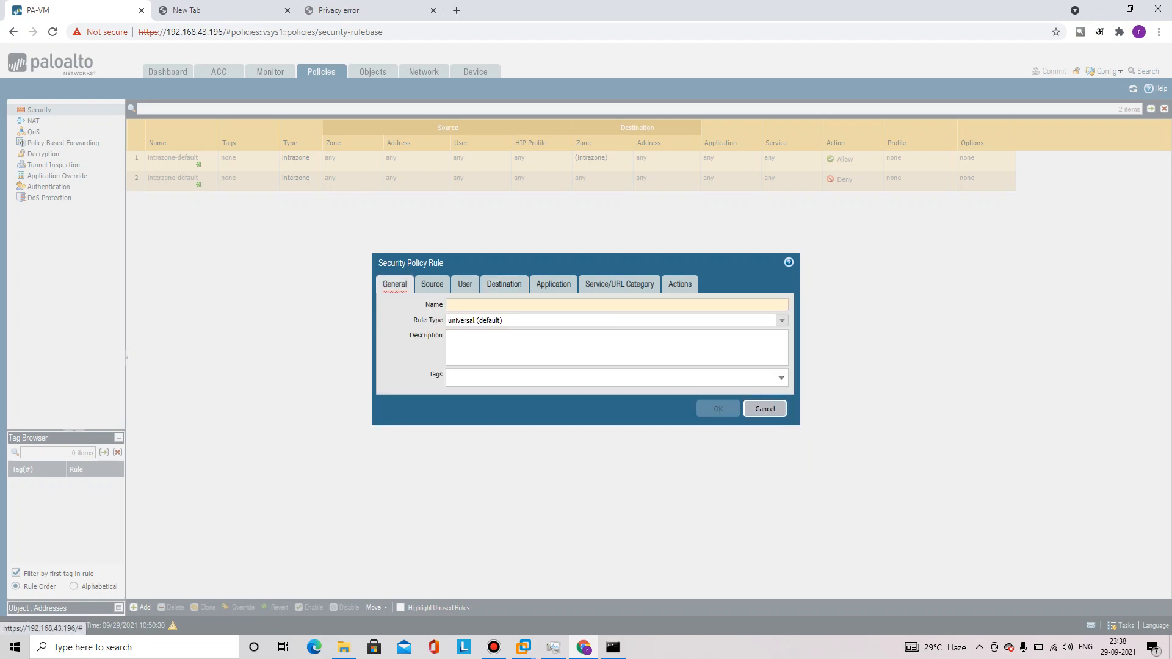
{"action": "left_click", "coordinate": [432, 284]}
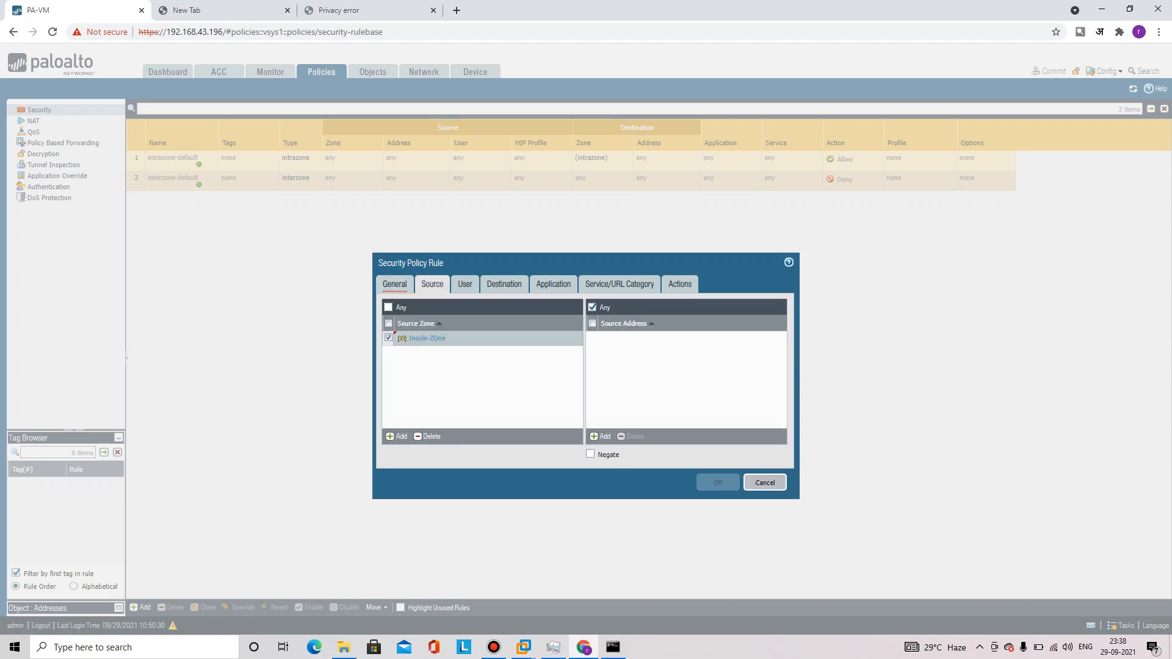
{"action": "left_click", "coordinate": [504, 284]}
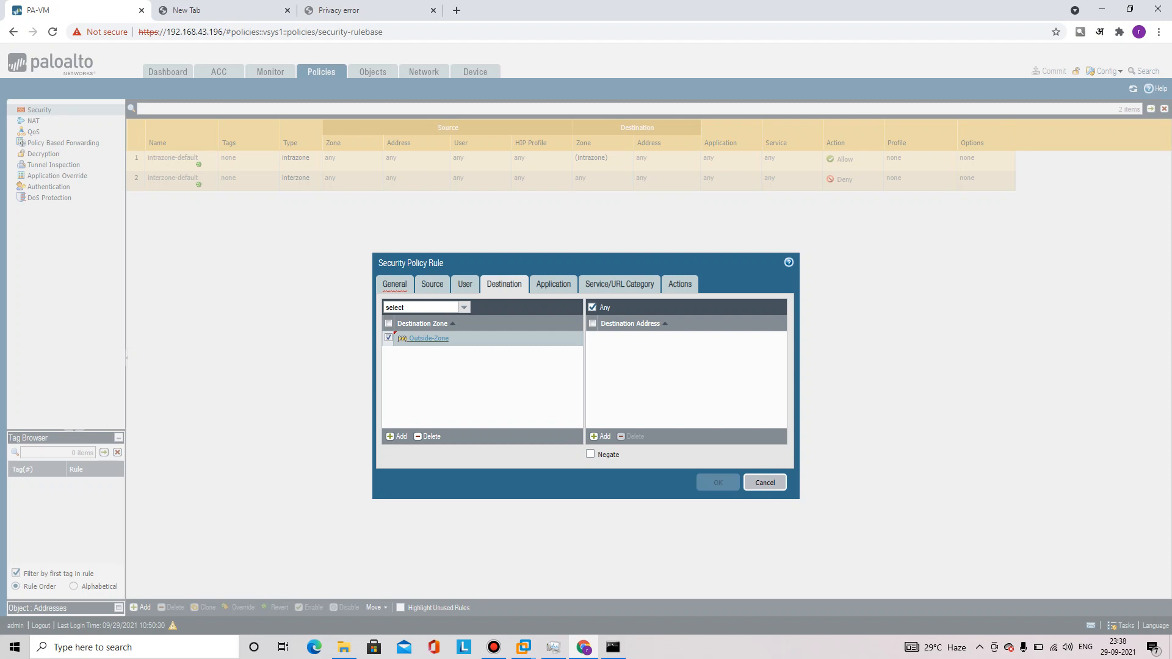
{"action": "left_click", "coordinate": [553, 284]}
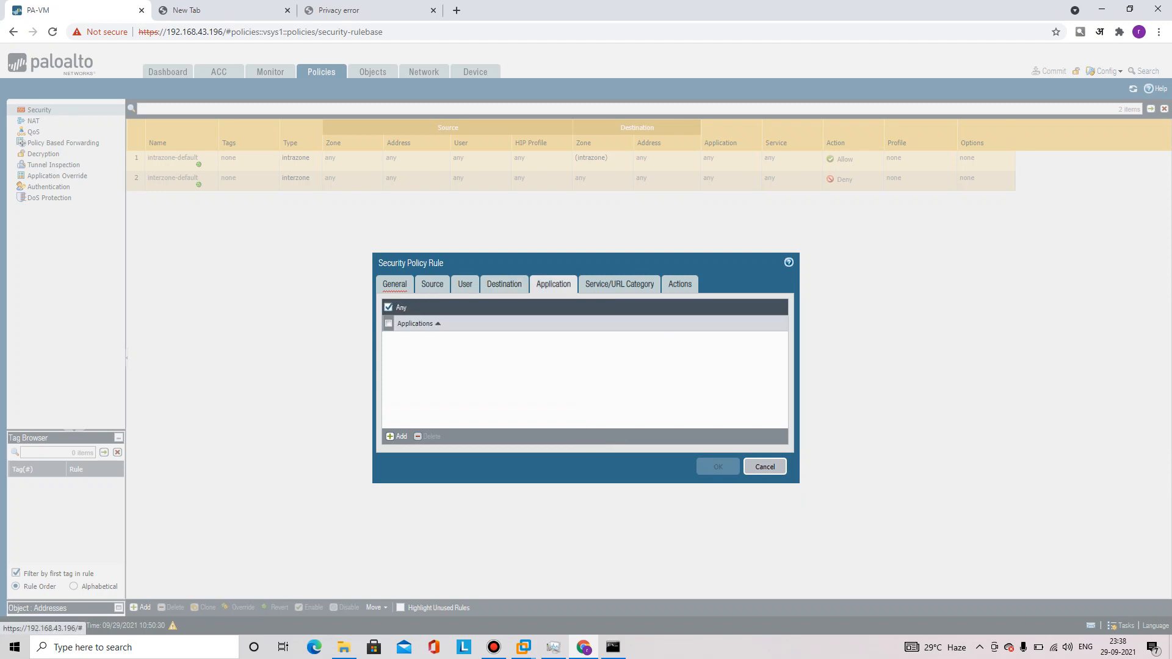
Keep application any and set the rule's service to any
{"action": "left_click", "coordinate": [397, 436]}
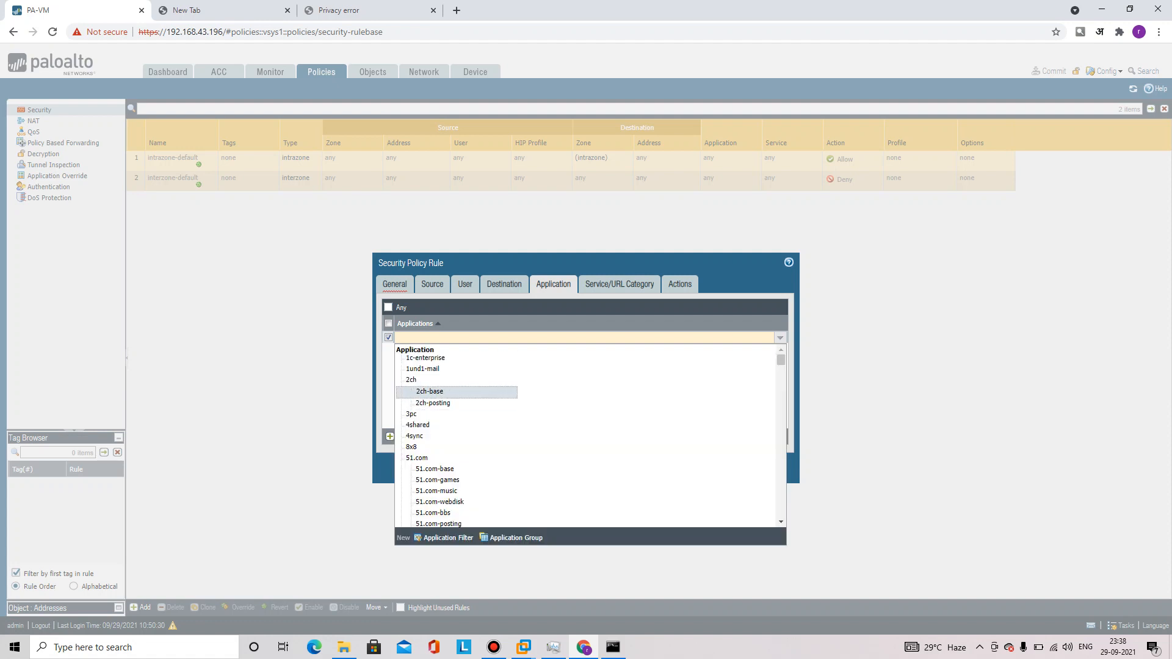
{"action": "scroll", "coordinate": [457, 392], "scroll_direction": "down", "scroll_amount": 6}
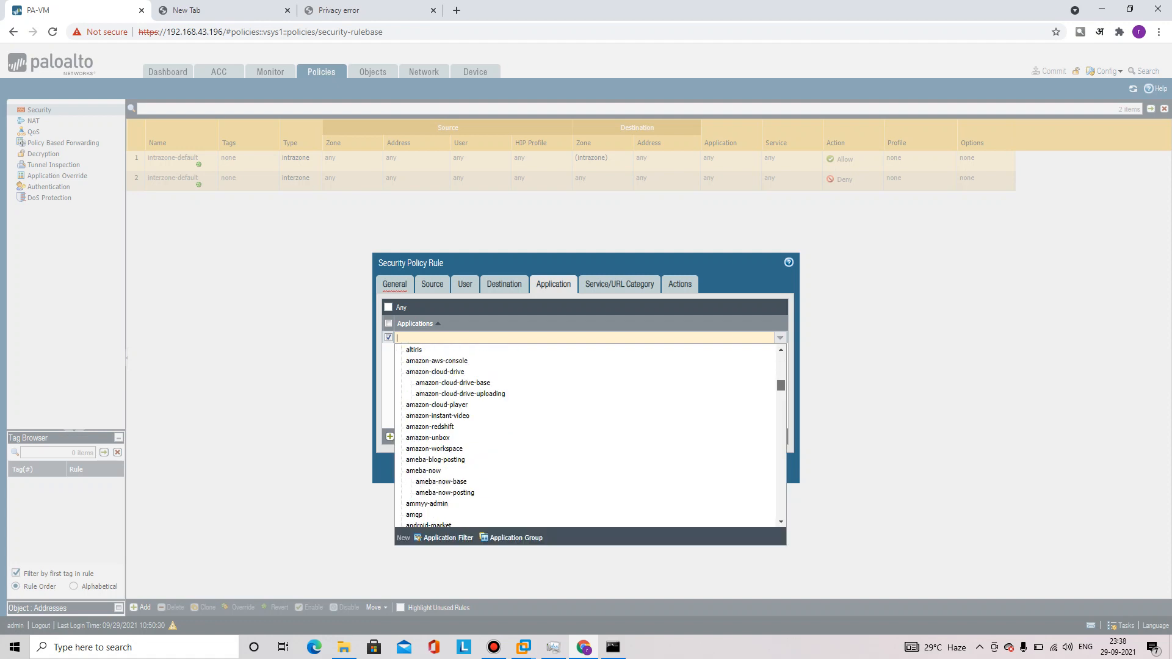
{"action": "scroll", "coordinate": [587, 436], "scroll_direction": "down", "scroll_amount": 1}
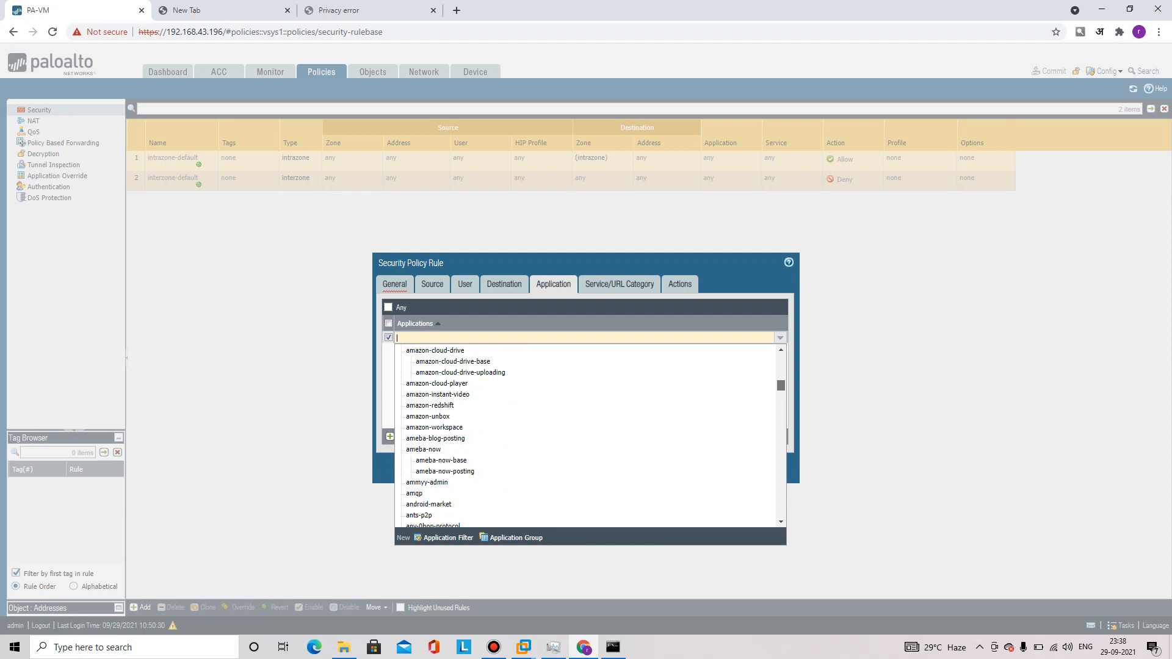
{"action": "left_click_drag", "start_coordinate": [781, 385], "coordinate": [781, 360]}
{"action": "left_click", "coordinate": [389, 307]}
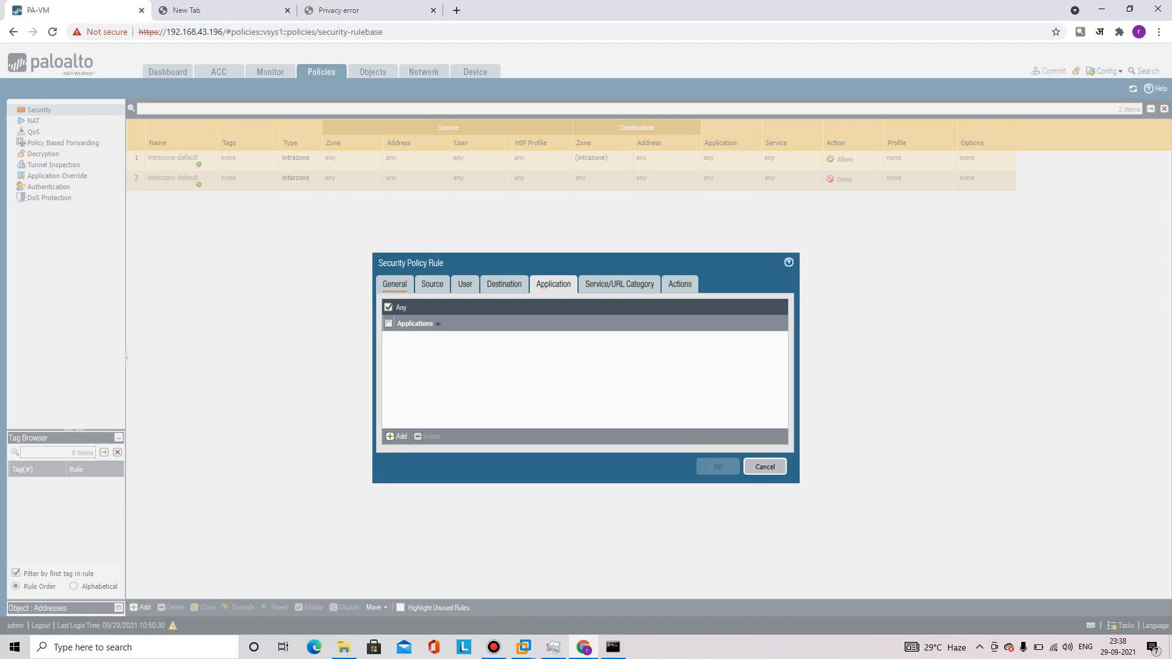
{"action": "left_click", "coordinate": [619, 284]}
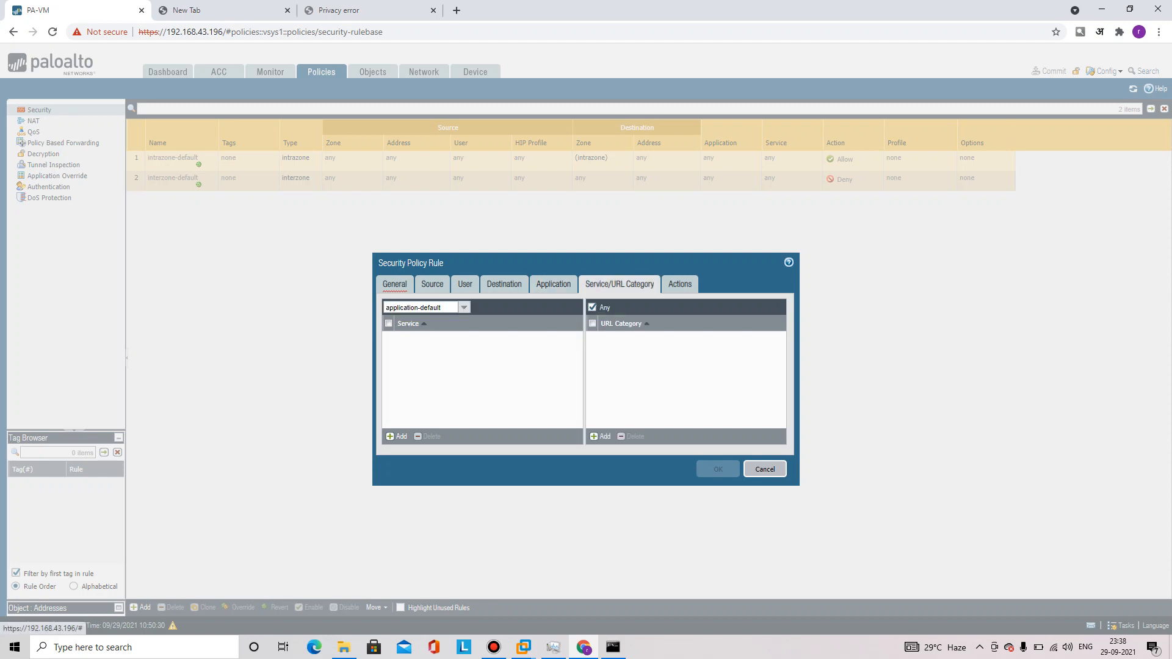
{"action": "left_click", "coordinate": [398, 437]}
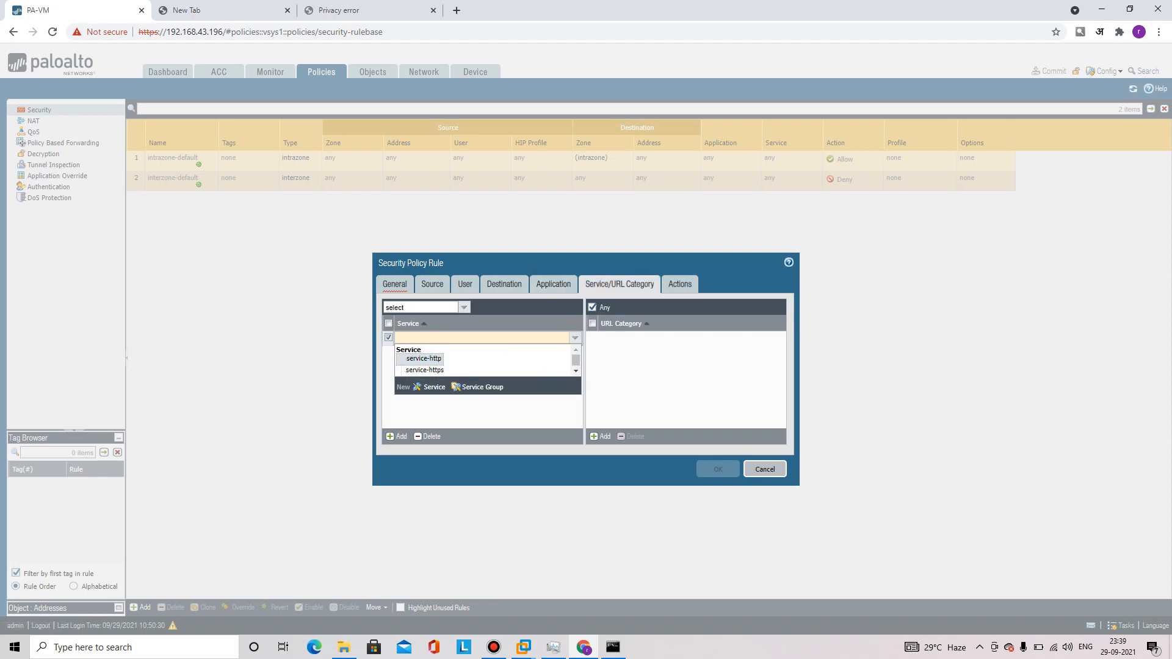
{"action": "left_click", "coordinate": [464, 307]}
{"action": "left_click", "coordinate": [391, 332]}
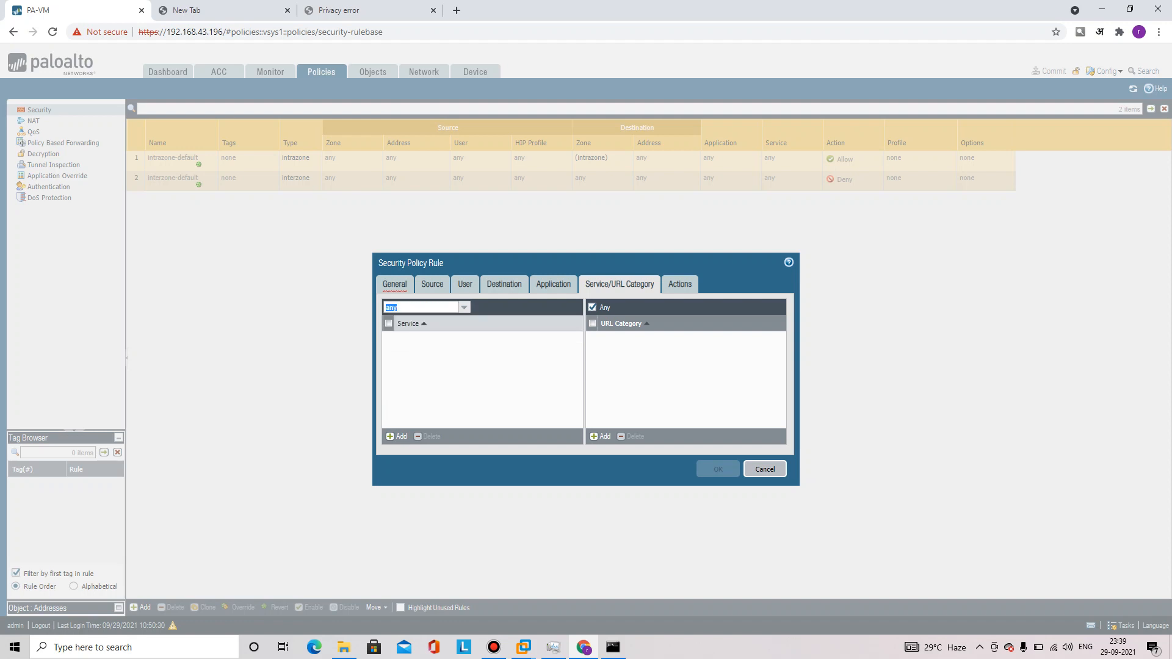
Enable Log at Session Start, name the rule Inside-Outside, and save it
{"action": "left_click", "coordinate": [679, 284]}
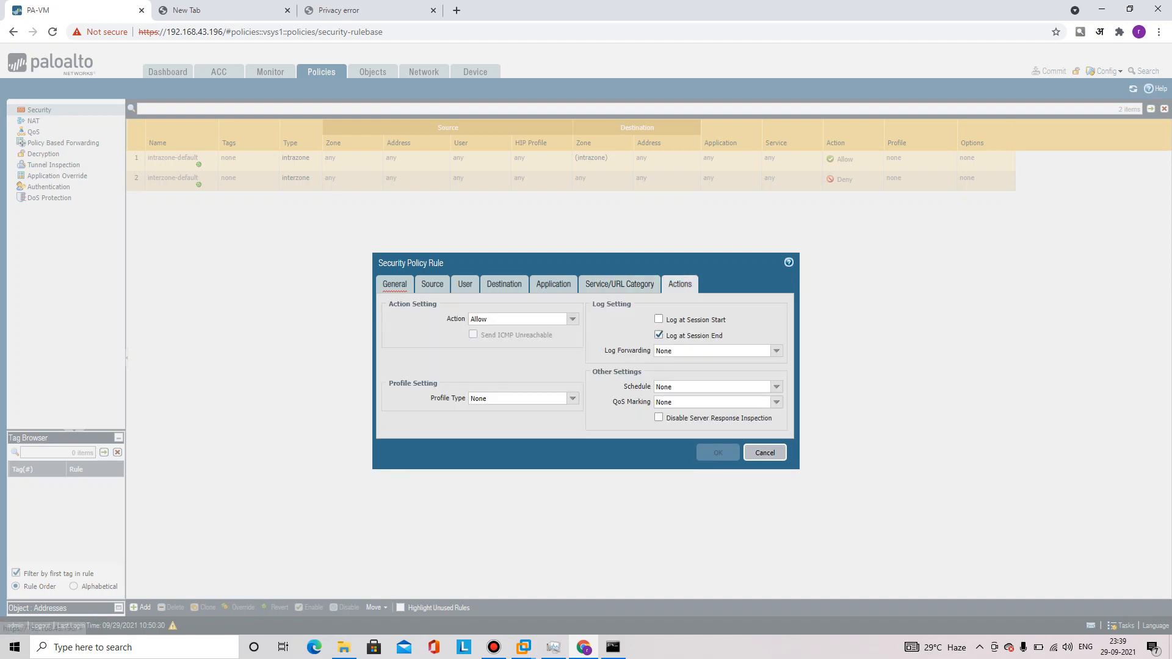
{"action": "left_click", "coordinate": [659, 318]}
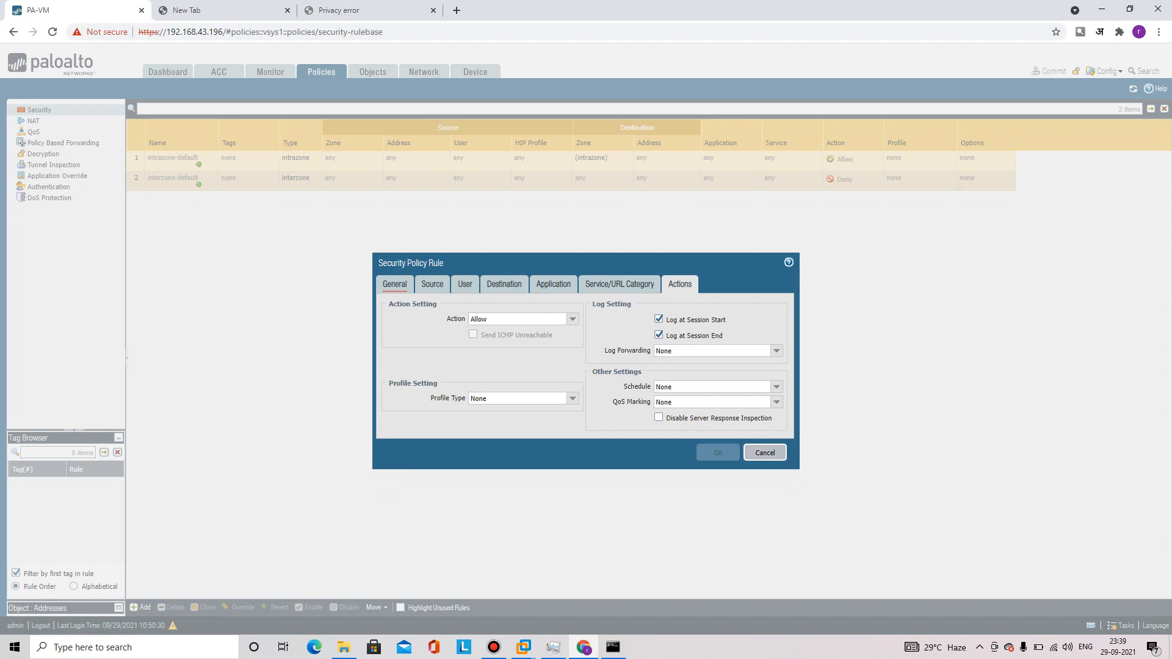
{"action": "left_click", "coordinate": [395, 284]}
{"action": "left_click", "coordinate": [456, 304]}
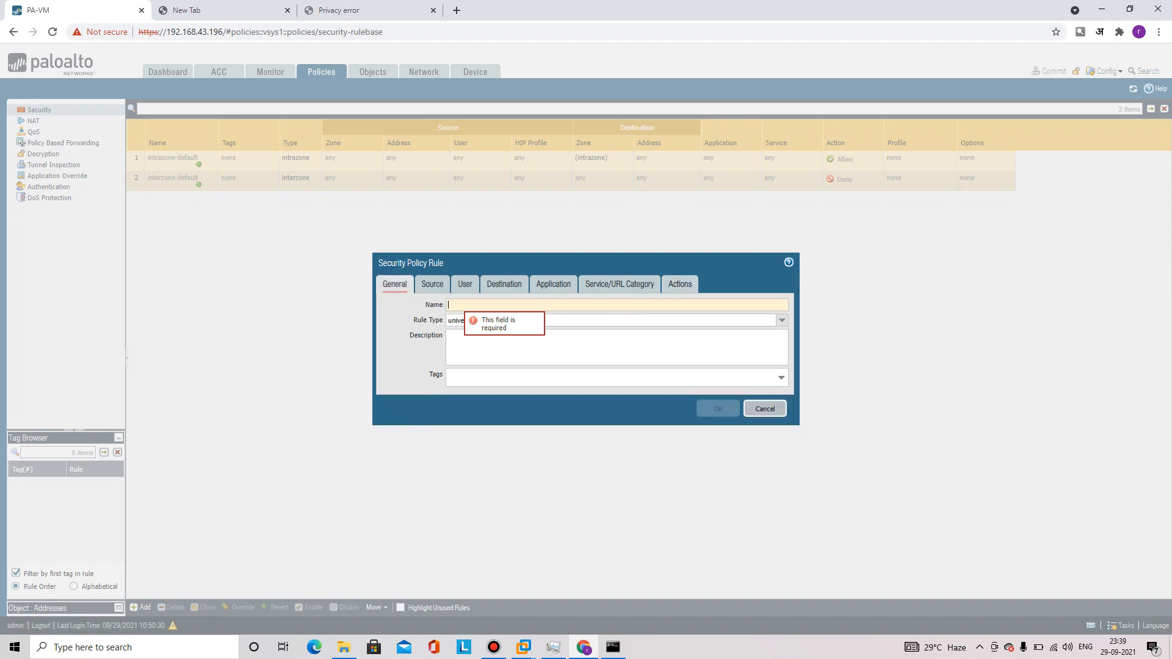
{"action": "type", "text": "Inside-Outside"}
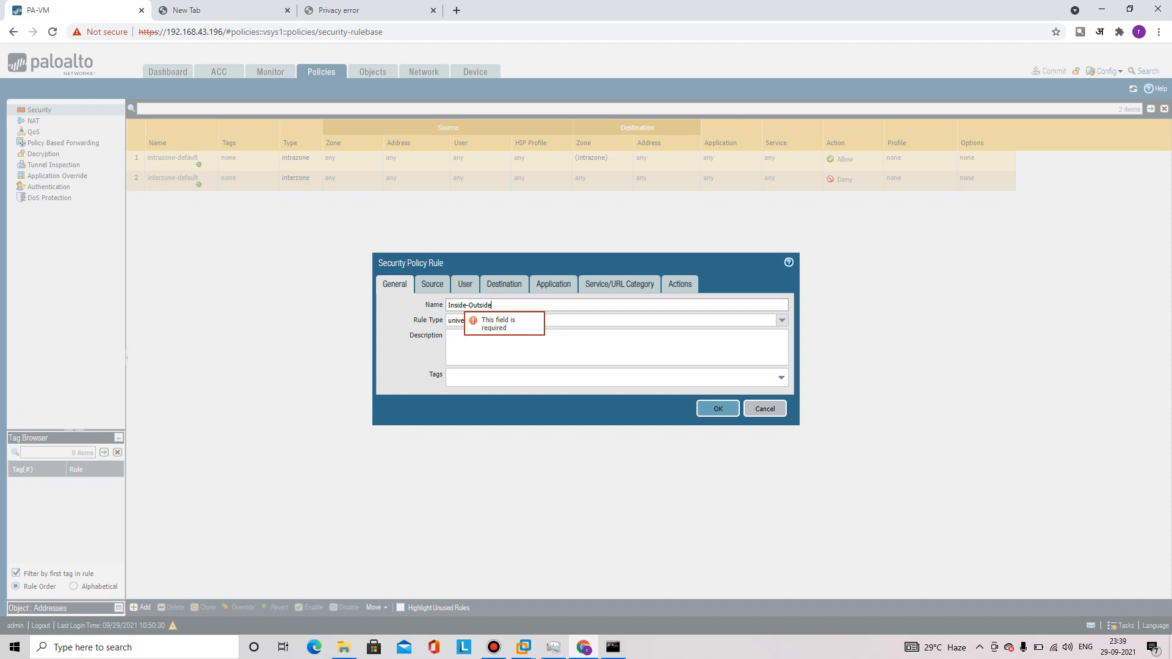
{"action": "key", "text": "Return"}
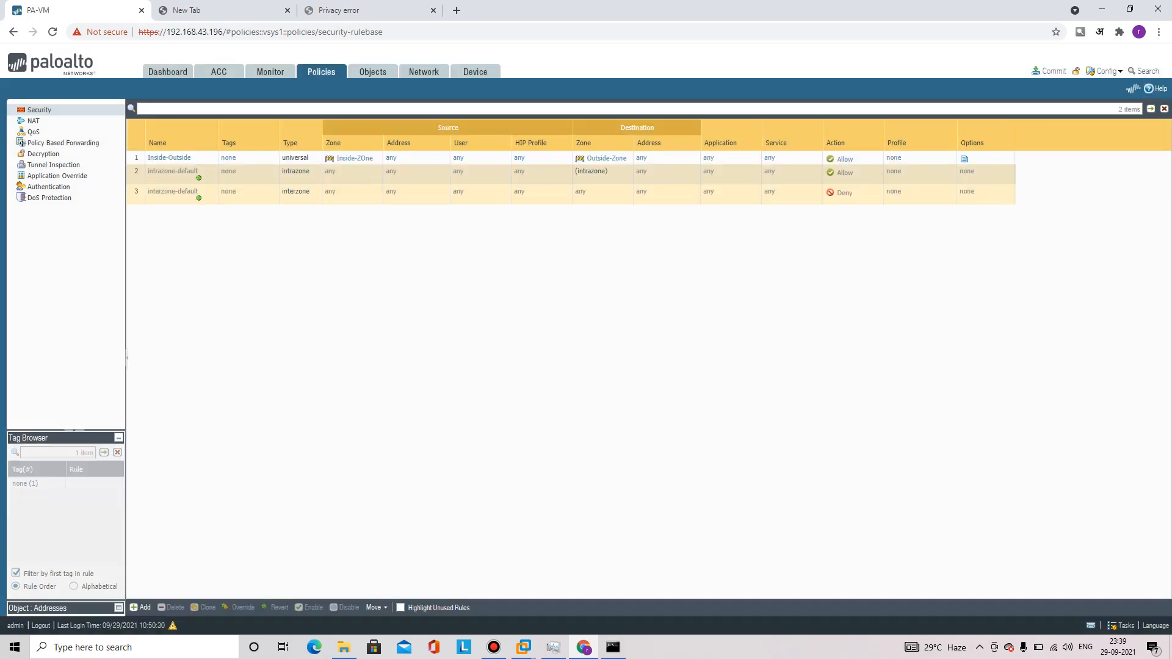
Commit the configuration and bring the SiteB windows VM to the front
{"action": "left_click", "coordinate": [1049, 71]}
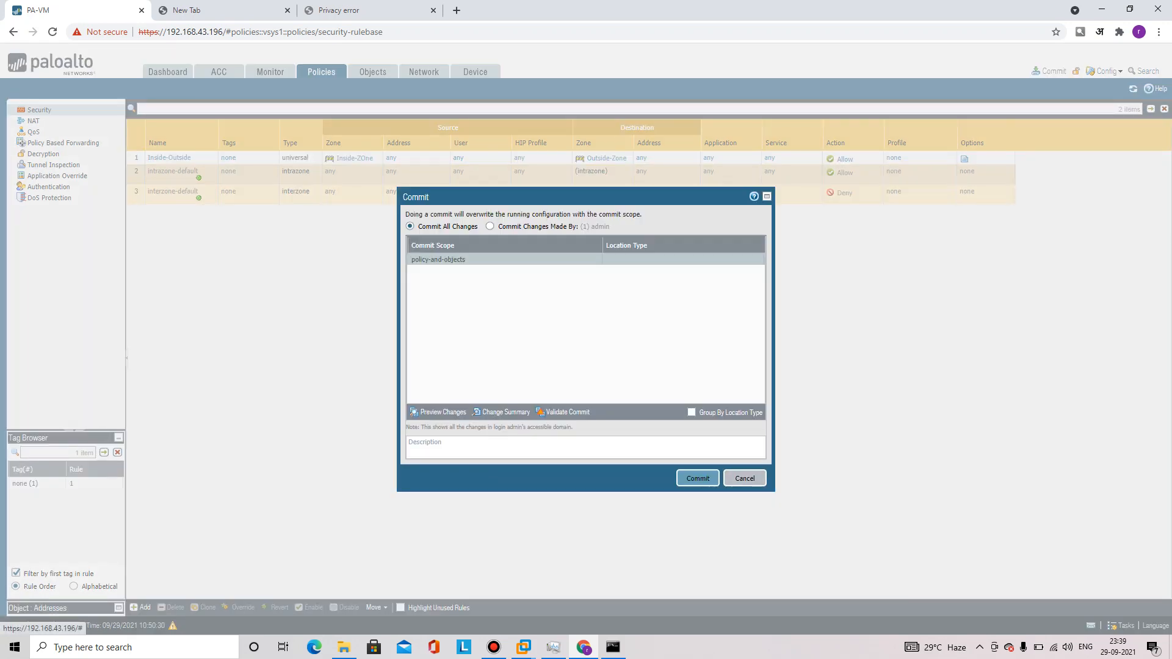
{"action": "left_click", "coordinate": [696, 477]}
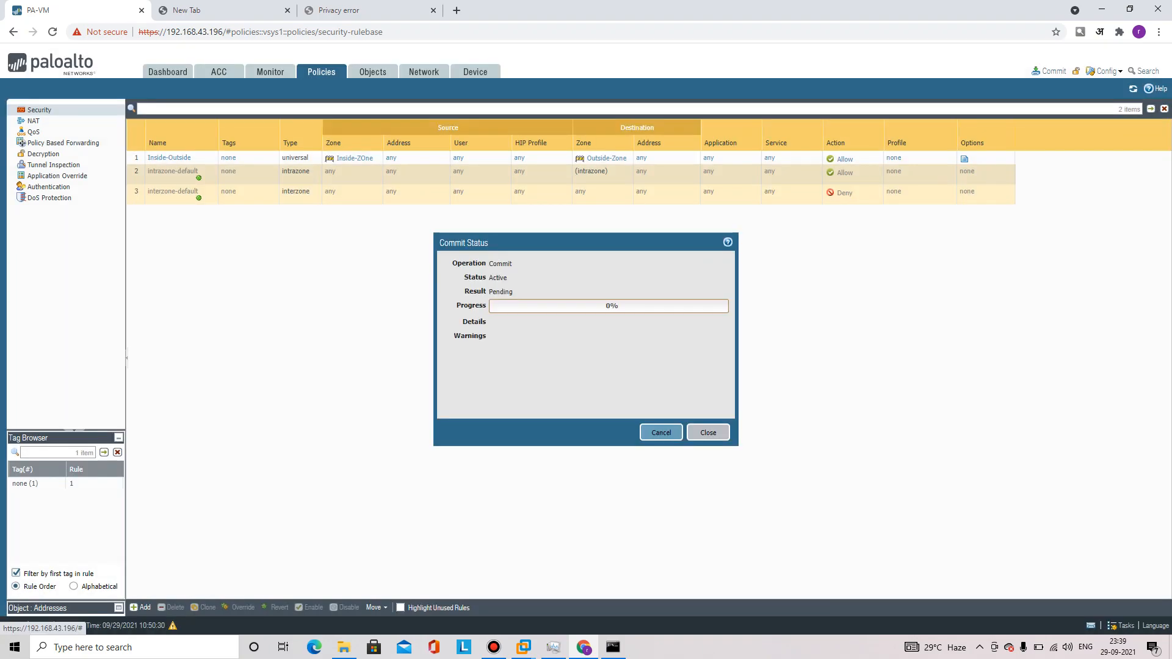
{"action": "left_click", "coordinate": [524, 648]}
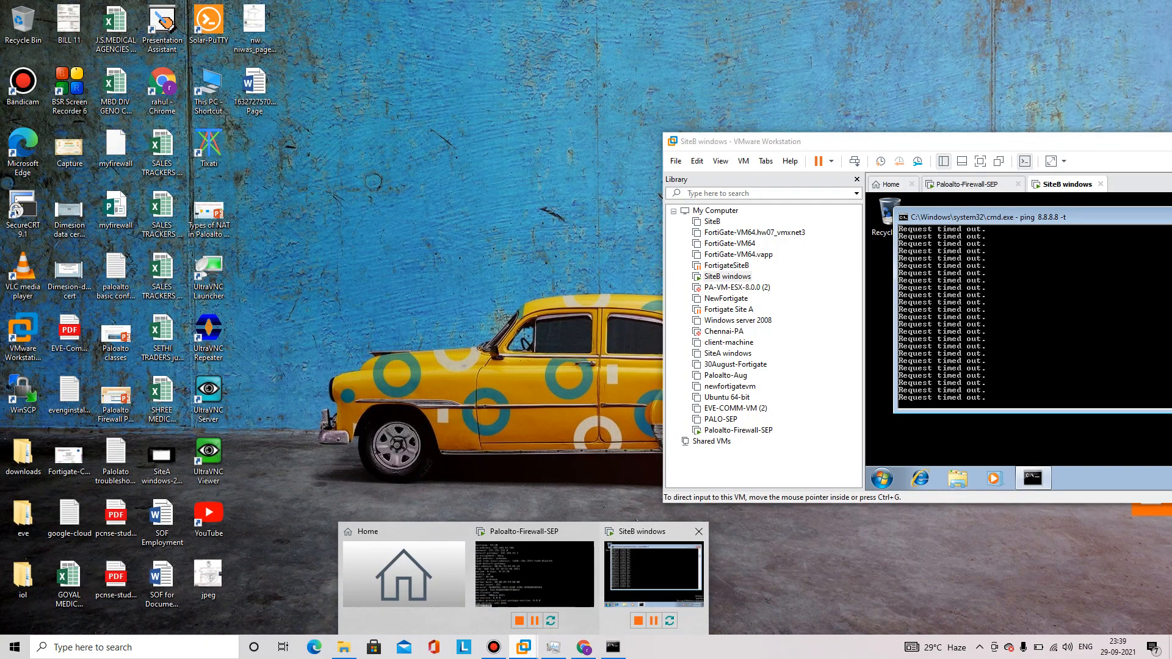
{"action": "left_click", "coordinate": [665, 580]}
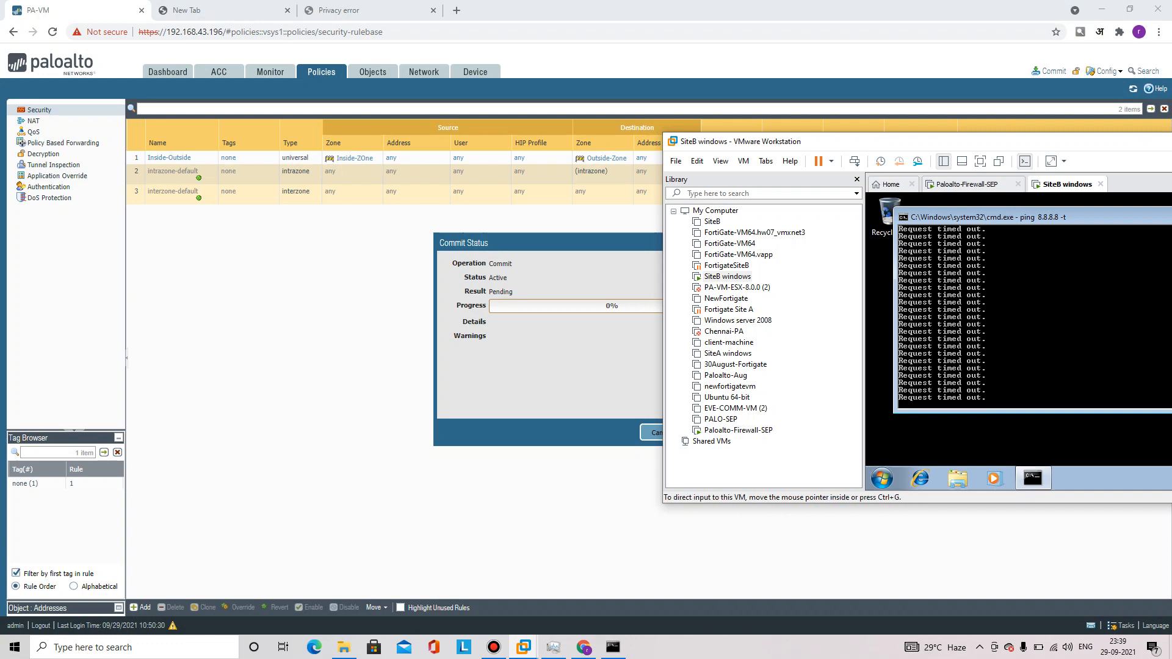
Watch the SiteB ping replies from 8.8.8.8 and dismiss the completed commit status
{"action": "left_click_drag", "start_coordinate": [886, 142], "coordinate": [975, 125]}
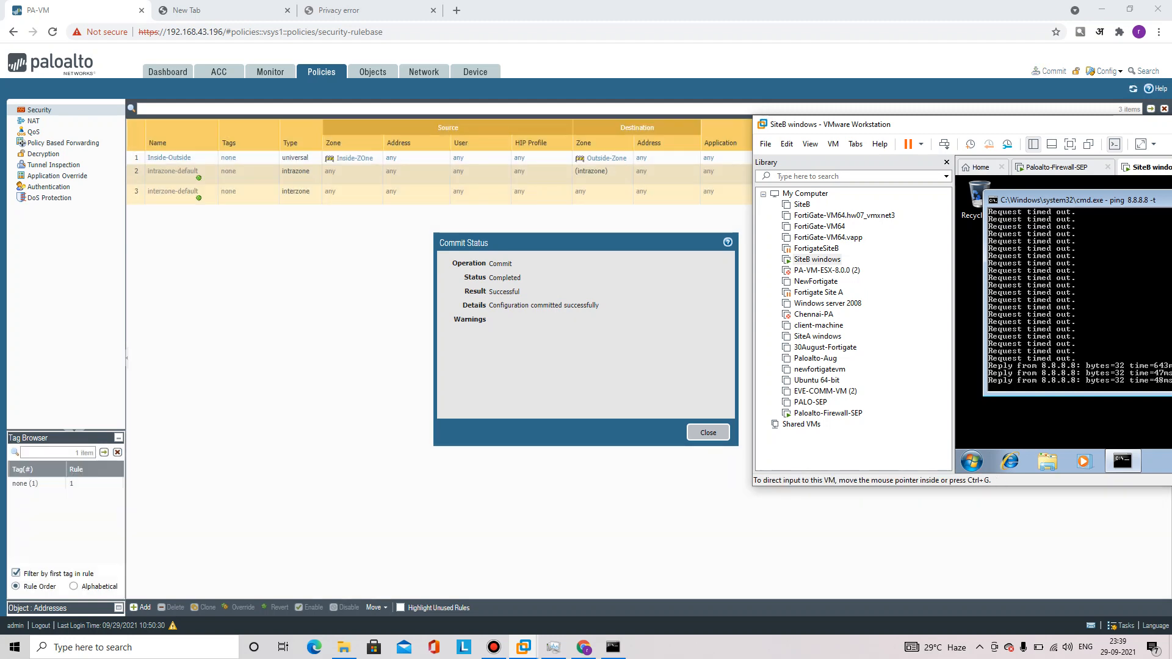
{"action": "left_click_drag", "start_coordinate": [989, 125], "coordinate": [777, 138]}
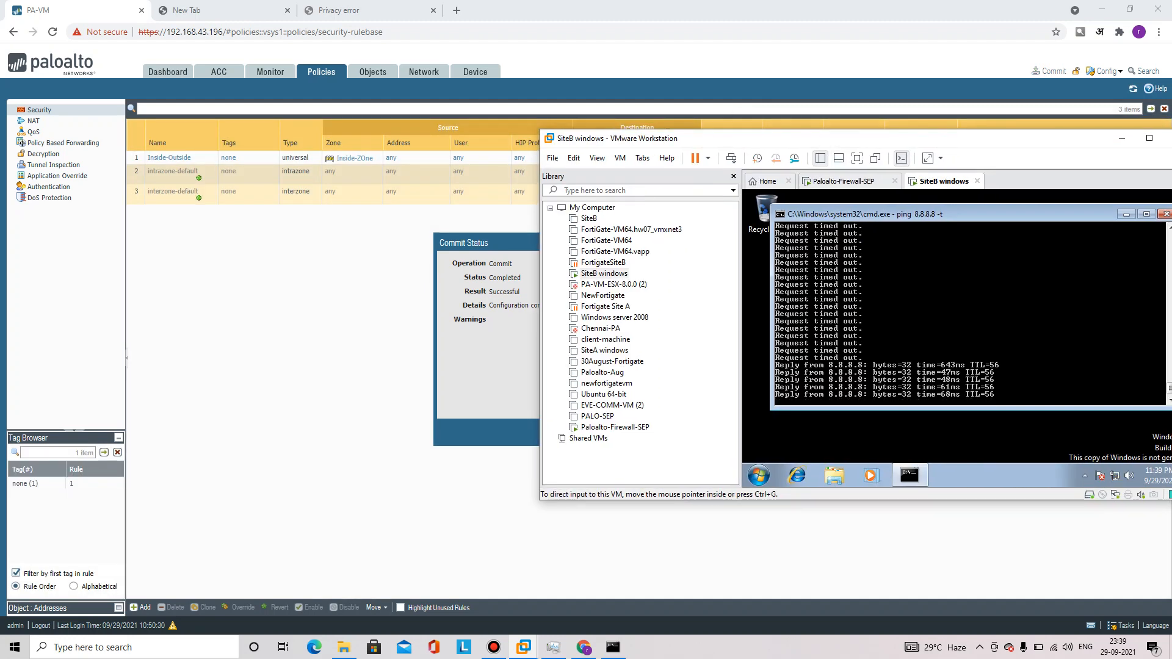
{"action": "key", "text": "alt+Tab"}
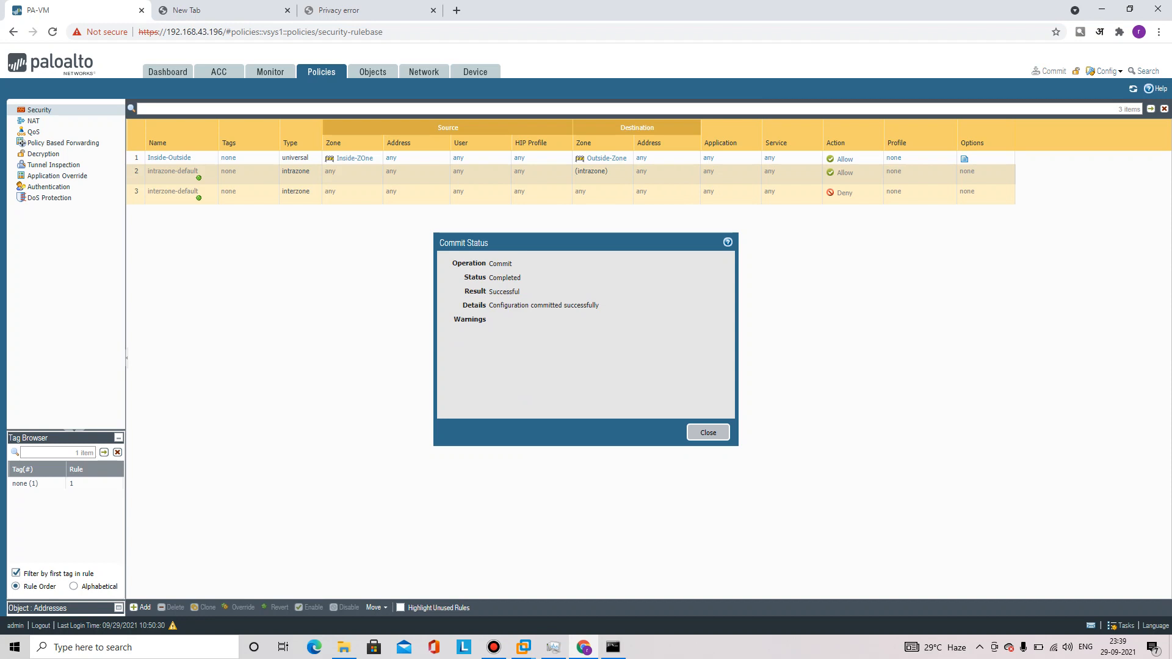
{"action": "left_click", "coordinate": [709, 433]}
{"action": "left_click", "coordinate": [523, 647]}
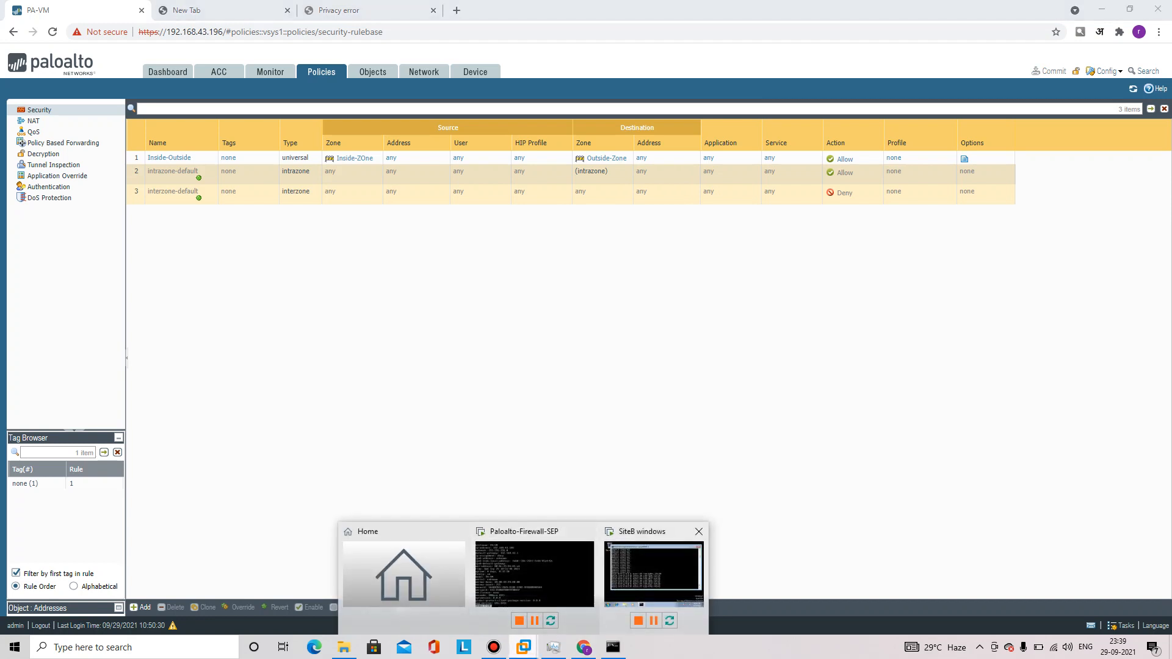
{"action": "left_click", "coordinate": [653, 574]}
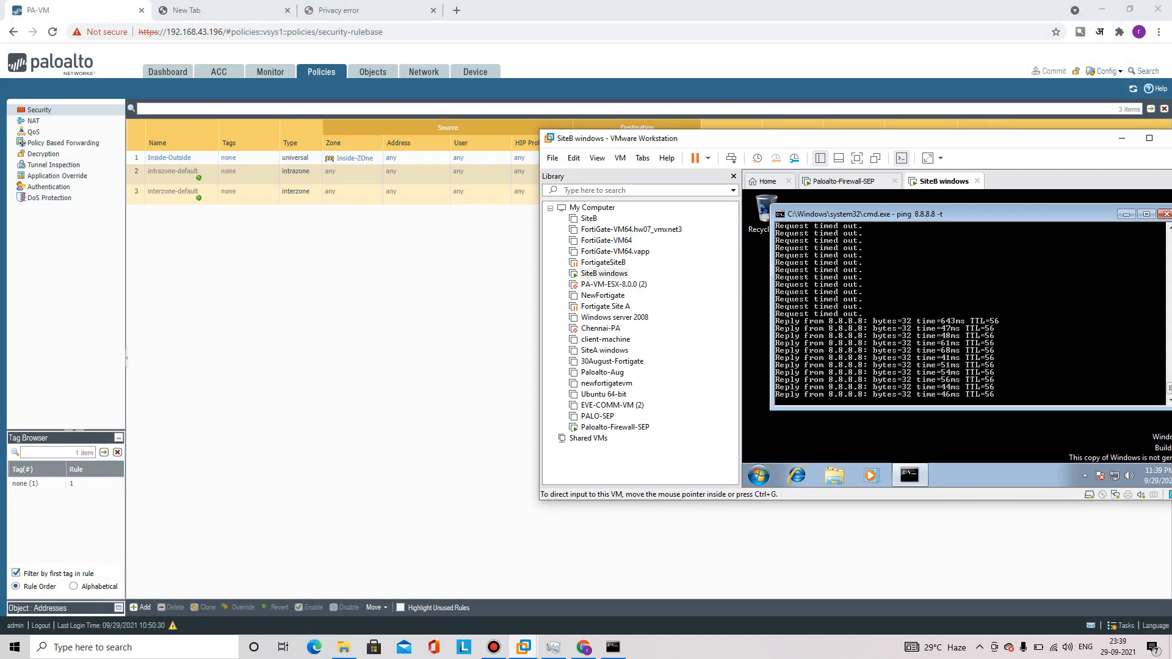
Open Monitor > Session Browser and switch Bandicam to drawing mode
{"action": "left_click", "coordinate": [273, 72]}
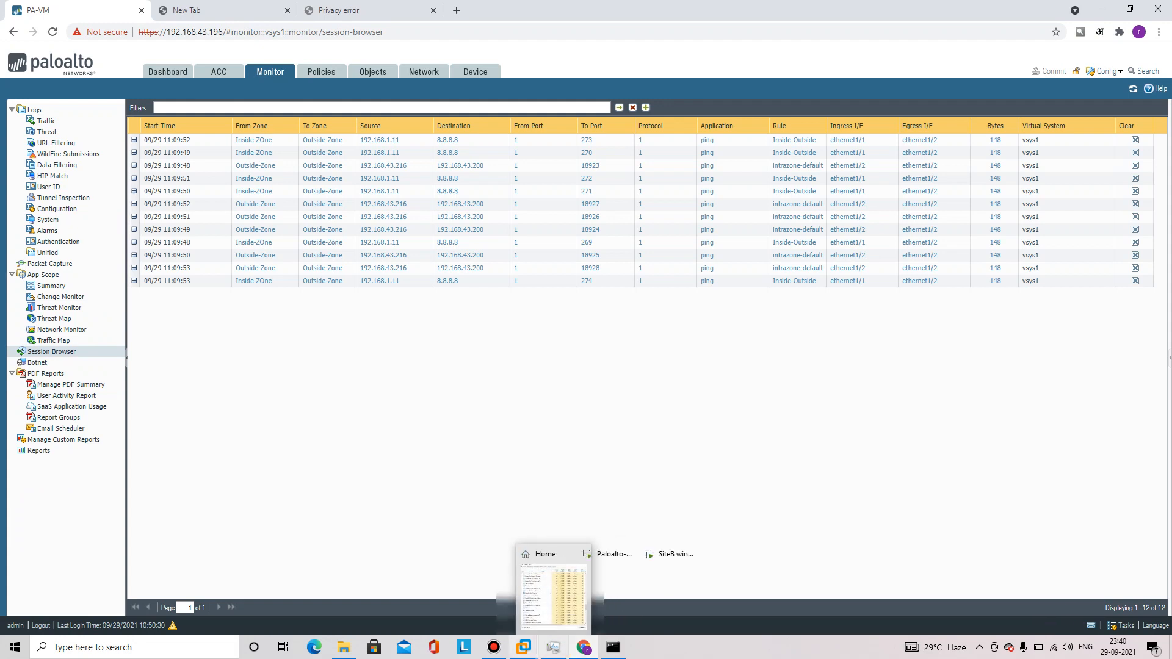
{"action": "mouse_move", "coordinate": [613, 647]}
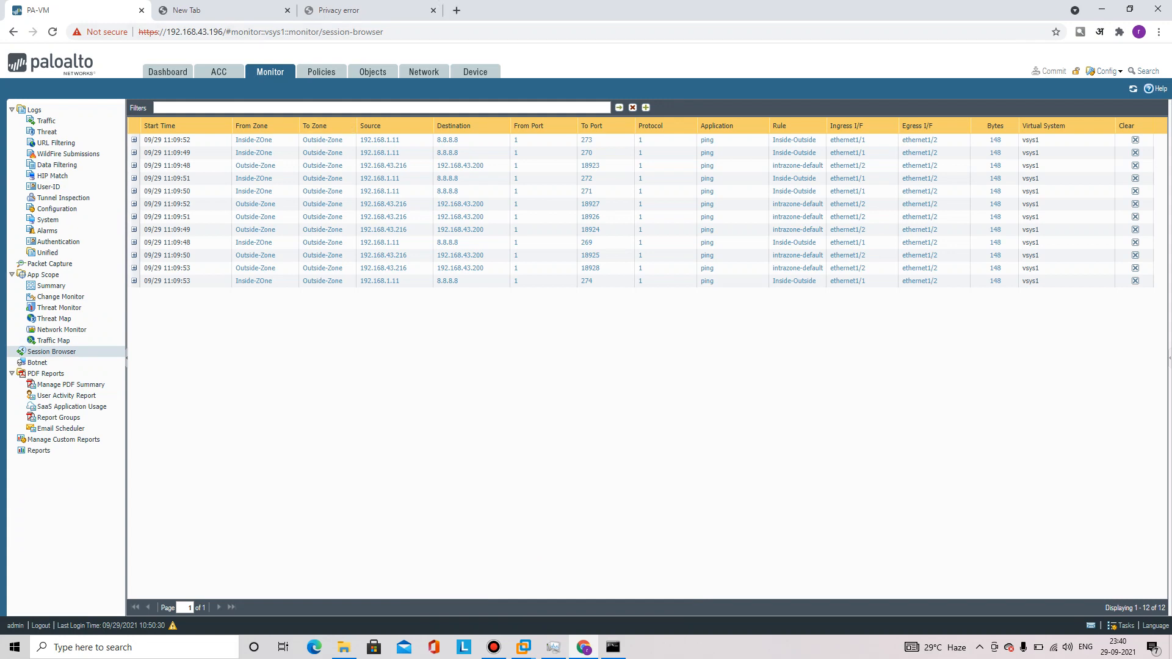
{"action": "left_click", "coordinate": [696, 8]}
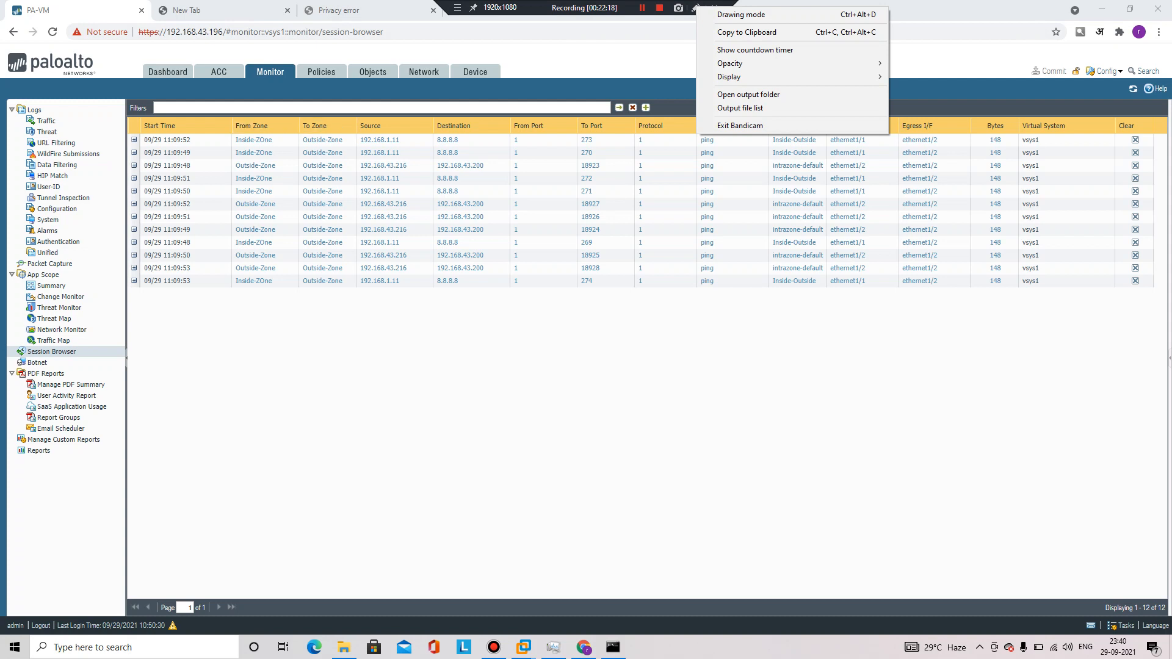
{"action": "left_click", "coordinate": [741, 14]}
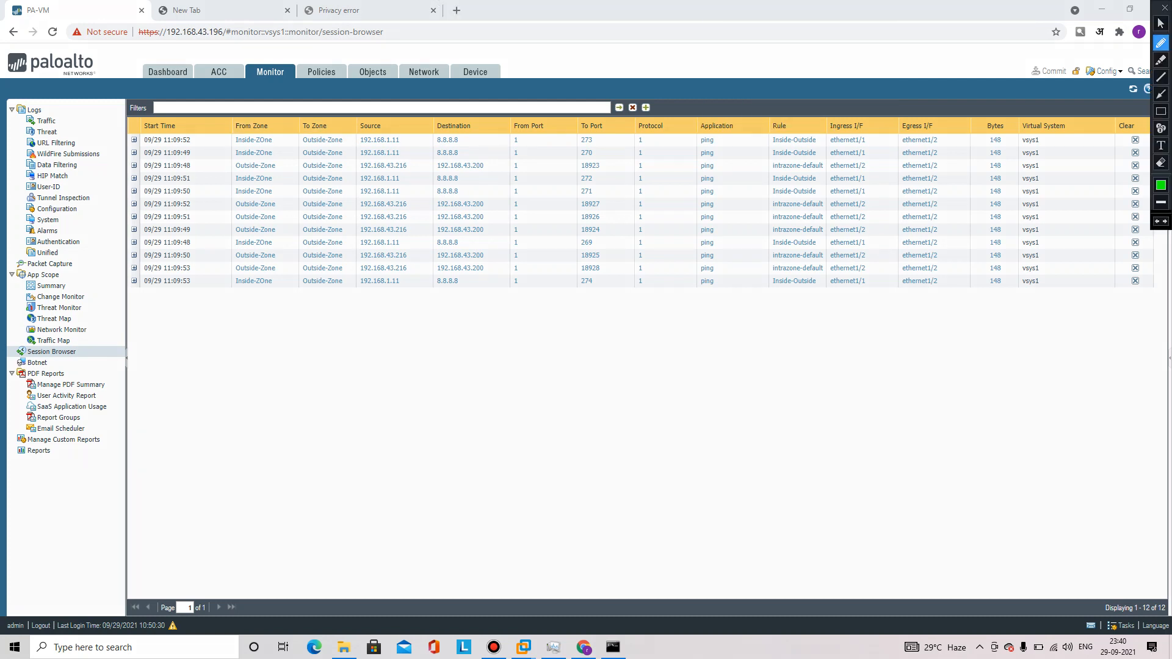
Underline the first session's zones, 8.8.8.8 destination and ports; circle ping and Inside-Outside columns
{"action": "left_click_drag", "start_coordinate": [236, 145], "coordinate": [265, 145]}
{"action": "left_click_drag", "start_coordinate": [312, 145], "coordinate": [410, 144]}
{"action": "left_click_drag", "start_coordinate": [467, 137], "coordinate": [547, 142]}
{"action": "left_click_drag", "start_coordinate": [600, 141], "coordinate": [624, 141]}
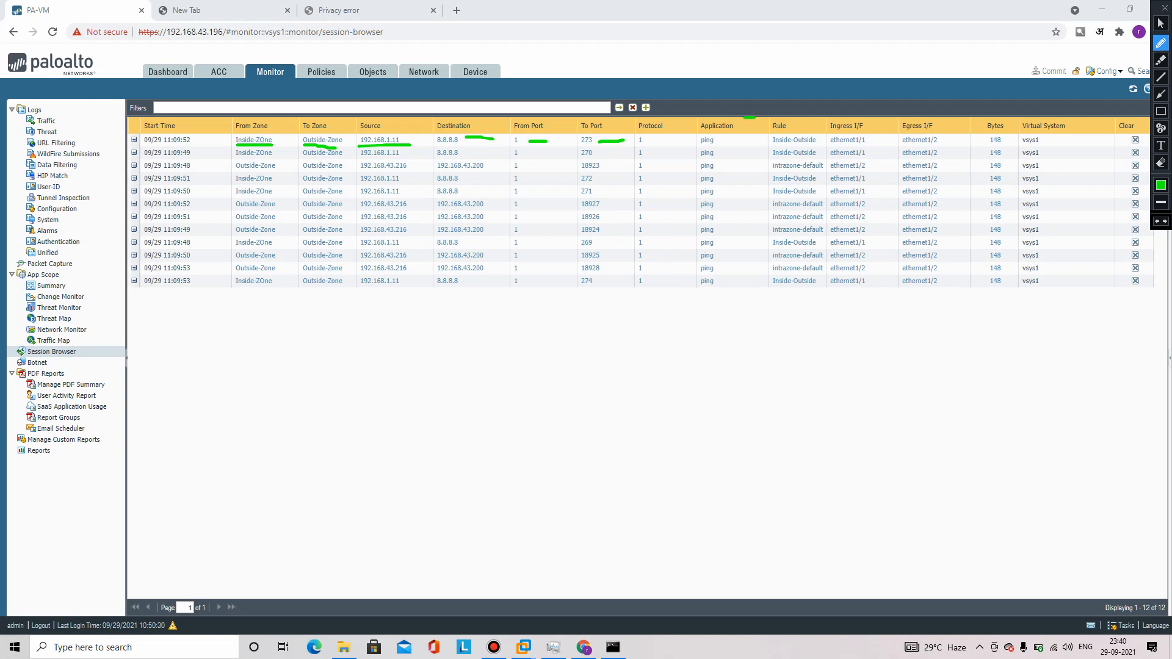
{"action": "mouse_move", "coordinate": [745, 116]}
{"action": "left_mouse_down"}
{"action": "mouse_move", "coordinate": [709, 116]}
{"action": "mouse_move", "coordinate": [694, 150]}
{"action": "mouse_move", "coordinate": [695, 260]}
{"action": "mouse_move", "coordinate": [725, 310]}
{"action": "mouse_move", "coordinate": [749, 103]}
{"action": "left_mouse_up"}
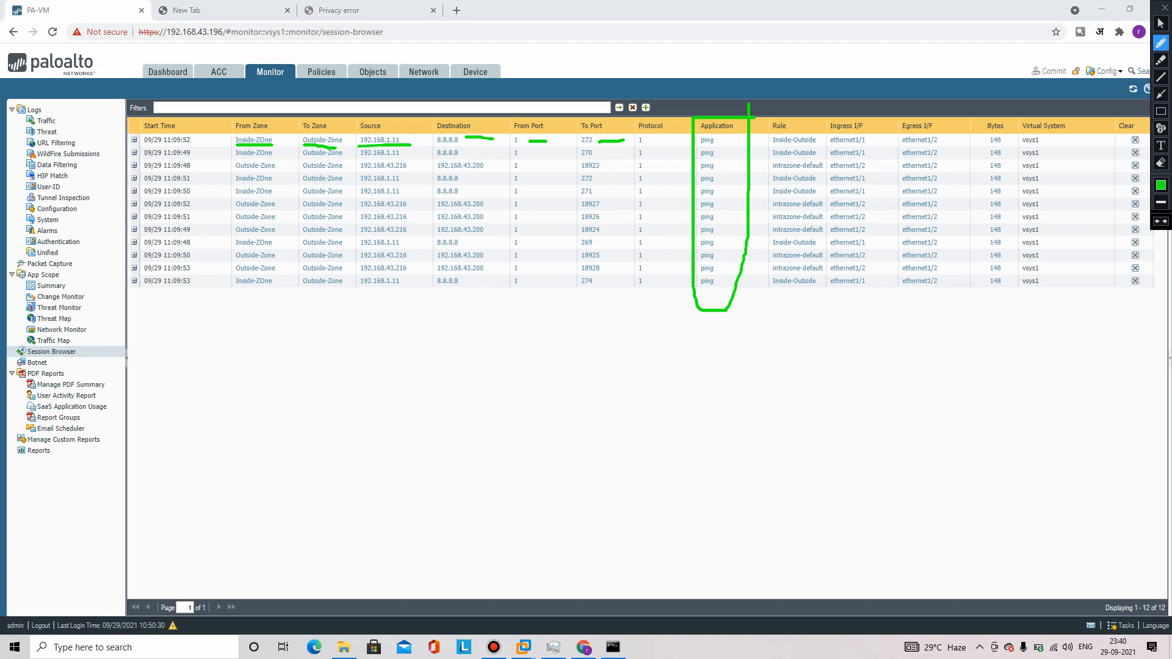
{"action": "mouse_move", "coordinate": [721, 135]}
{"action": "left_mouse_down"}
{"action": "mouse_move", "coordinate": [718, 295]}
{"action": "mouse_move", "coordinate": [699, 299]}
{"action": "mouse_move", "coordinate": [687, 227]}
{"action": "mouse_move", "coordinate": [698, 130]}
{"action": "left_mouse_up"}
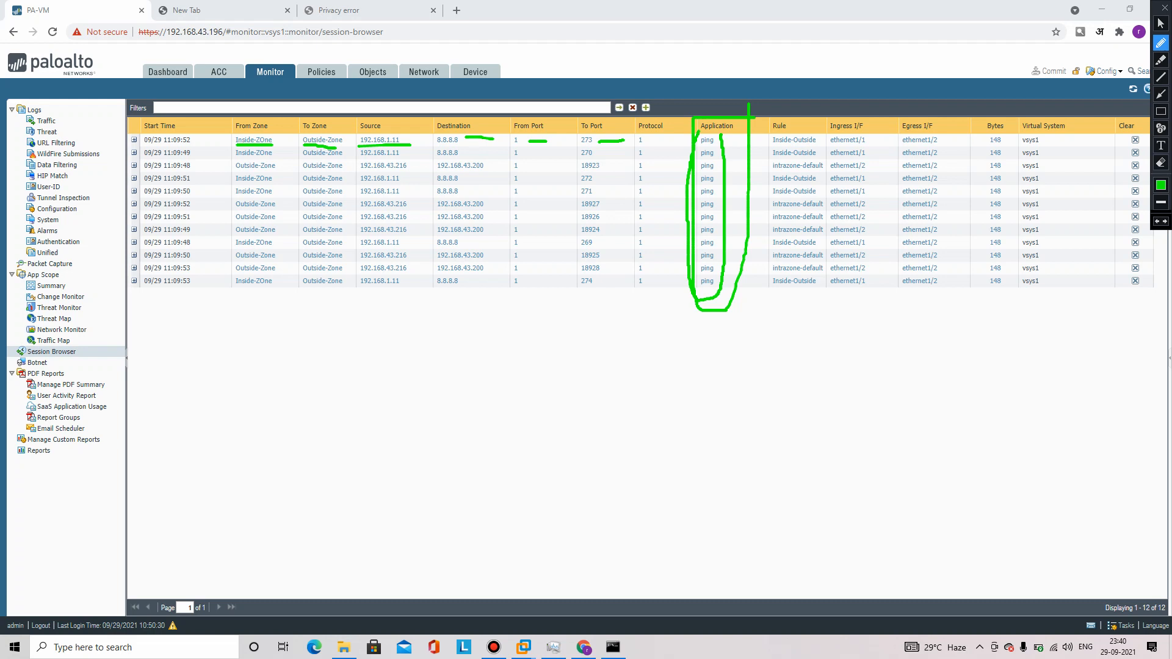
{"action": "mouse_move", "coordinate": [822, 119]}
{"action": "left_mouse_down"}
{"action": "mouse_move", "coordinate": [830, 273]}
{"action": "mouse_move", "coordinate": [798, 320]}
{"action": "mouse_move", "coordinate": [759, 267]}
{"action": "mouse_move", "coordinate": [765, 143]}
{"action": "mouse_move", "coordinate": [804, 146]}
{"action": "left_mouse_up"}
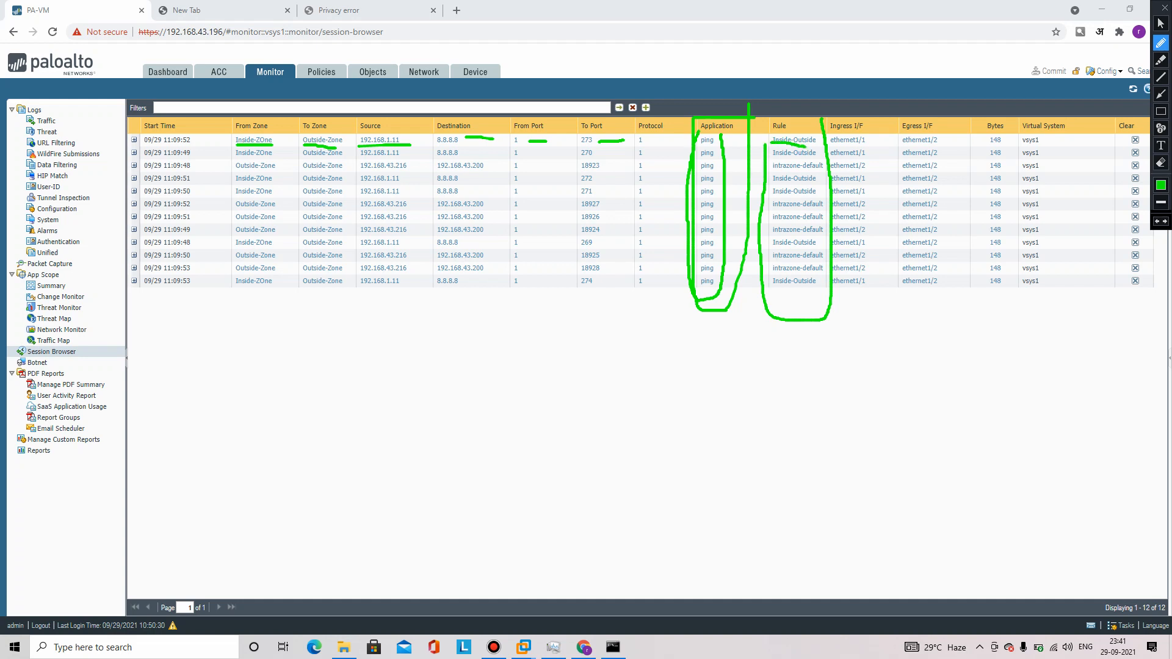